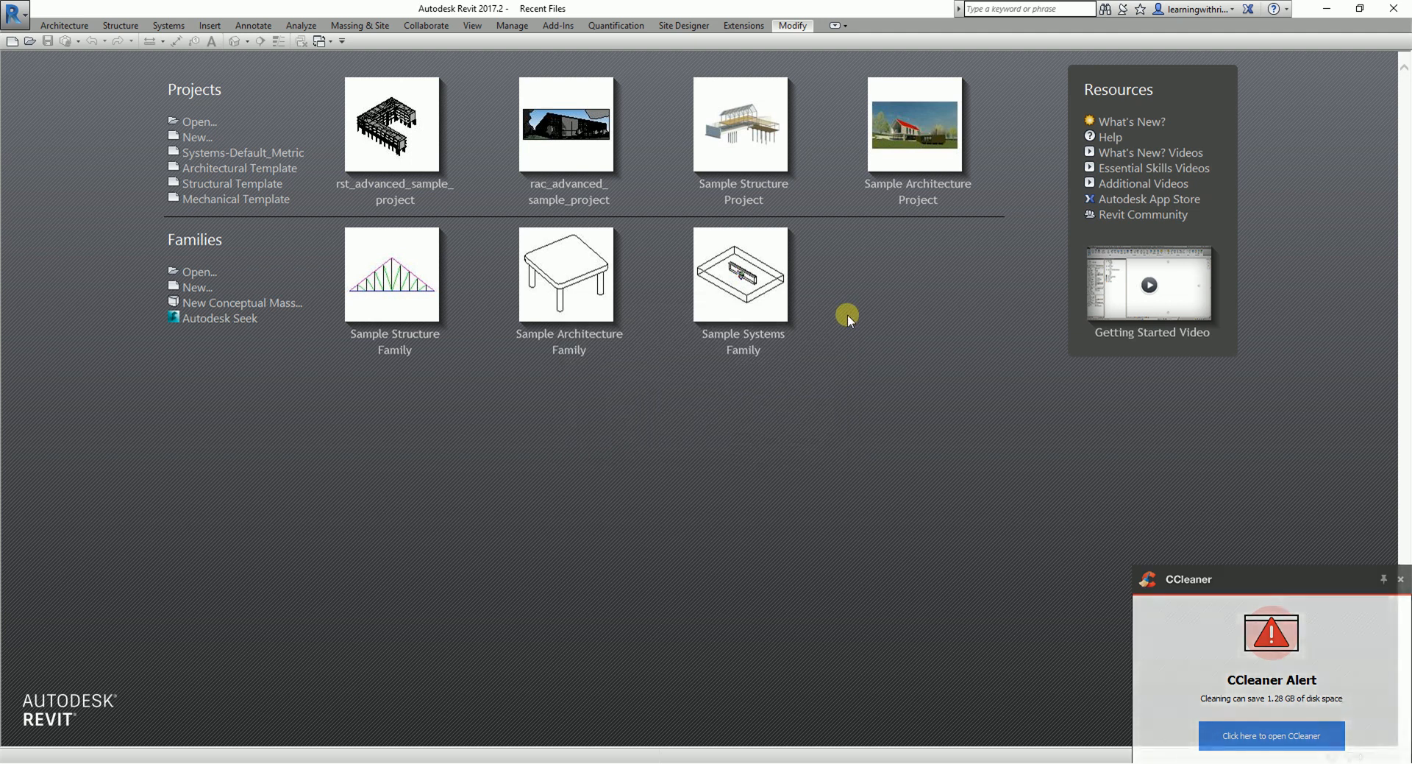
- Create a new project from the Electrical-Default_Metric template
{"action": "left_click", "coordinate": [1401, 578]}
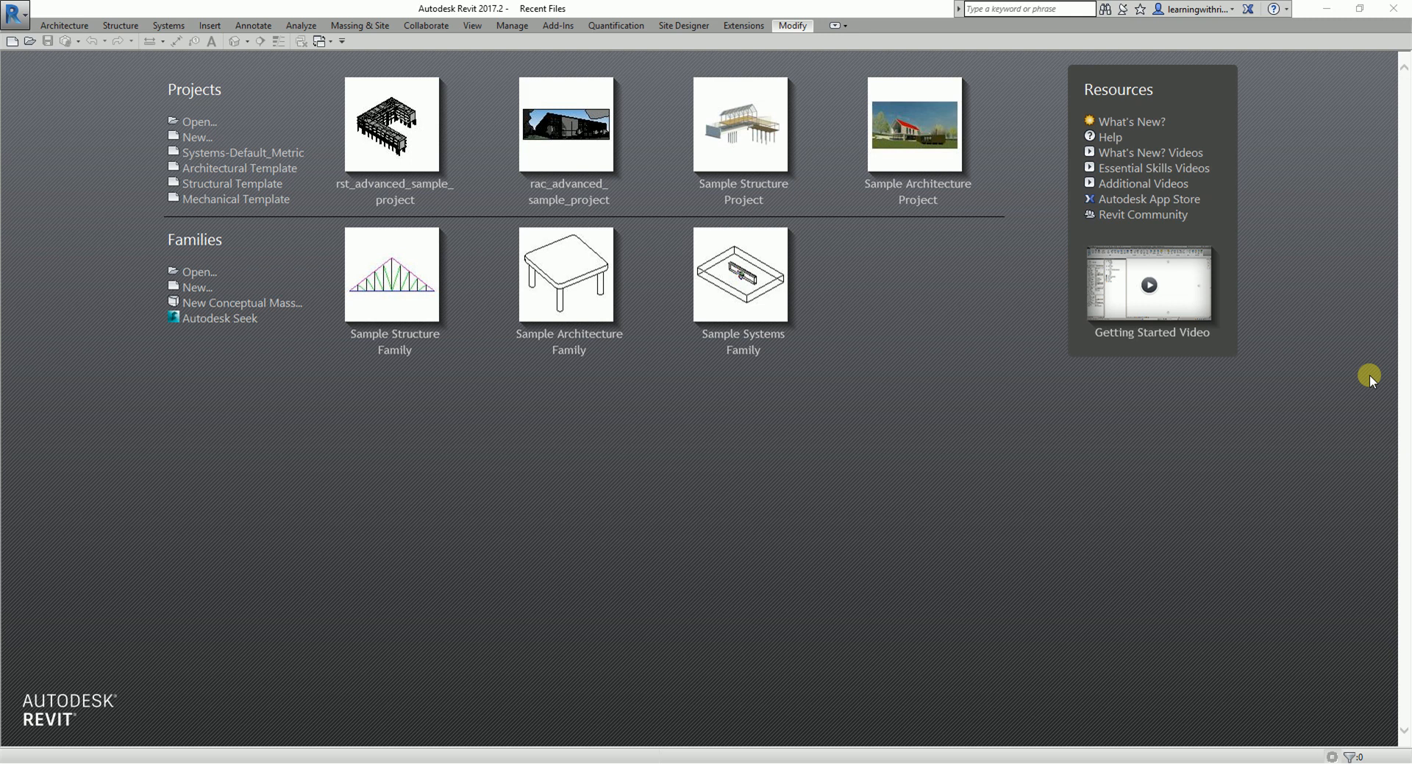
{"action": "left_click", "coordinate": [198, 143]}
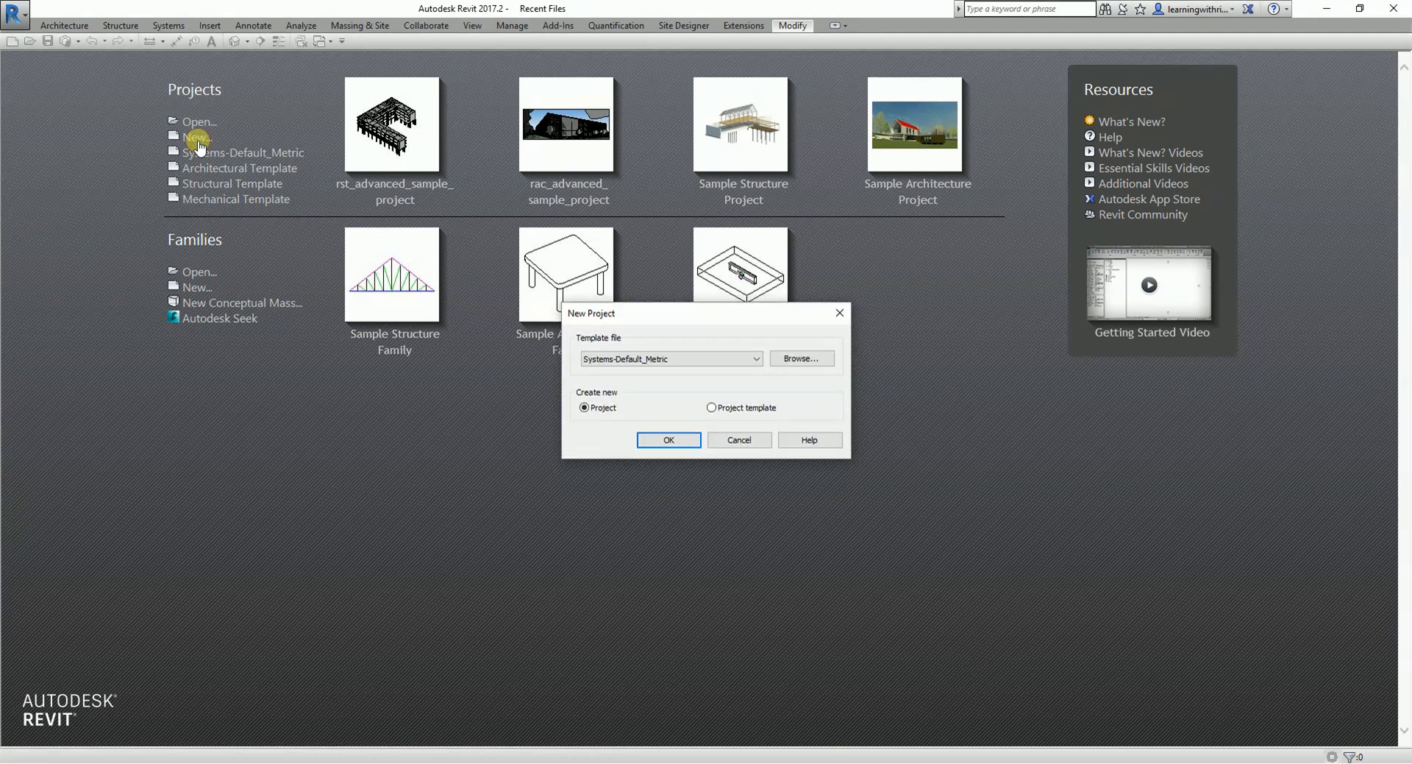
{"action": "left_click", "coordinate": [802, 358]}
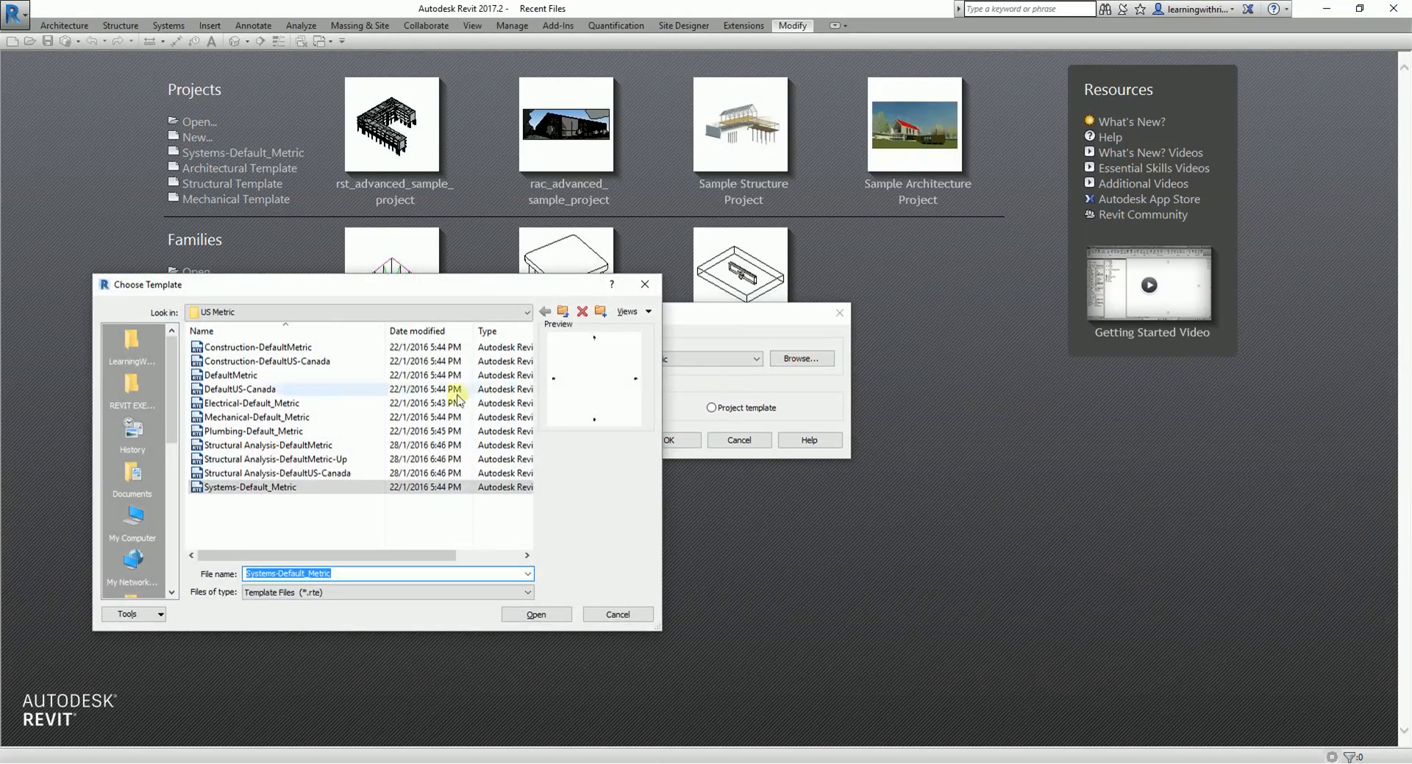
{"action": "left_click", "coordinate": [245, 404]}
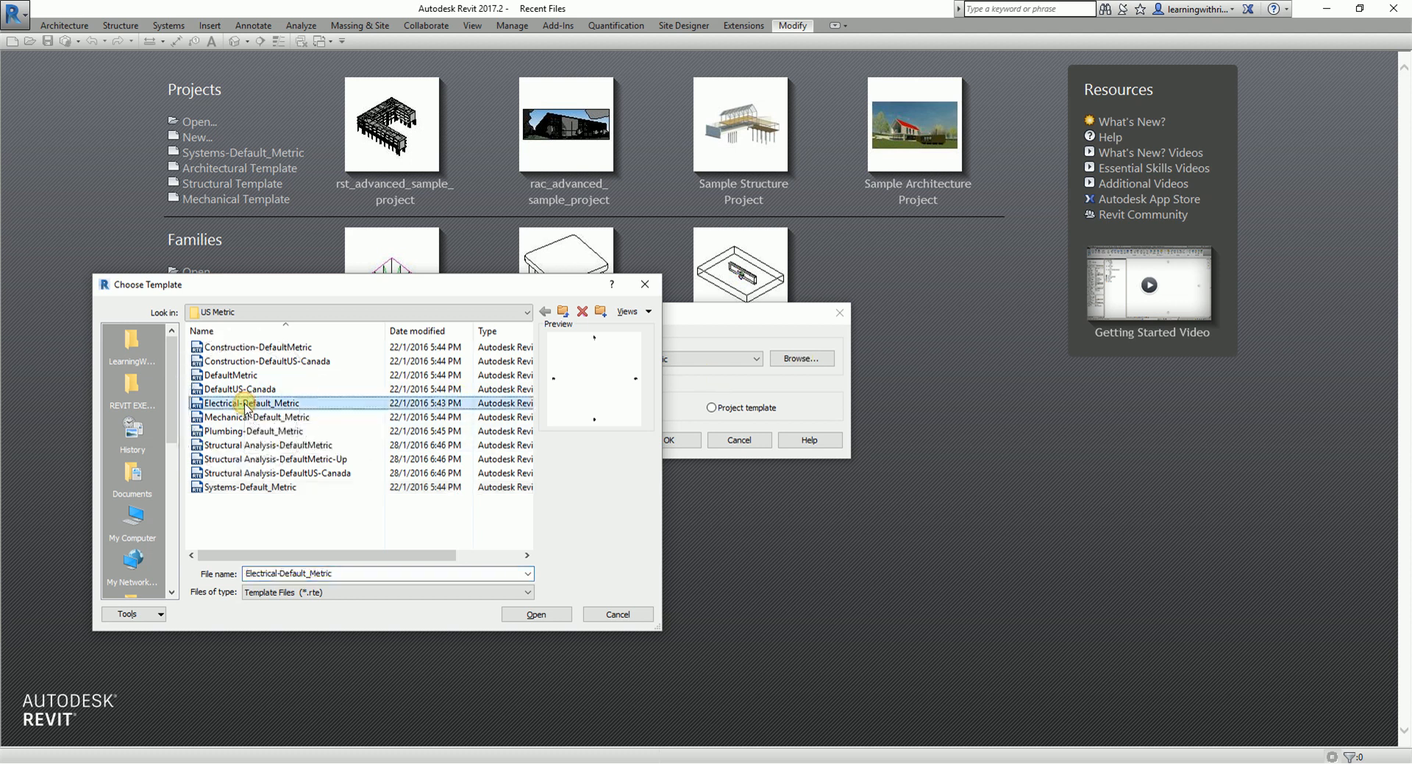
{"action": "left_click", "coordinate": [543, 616]}
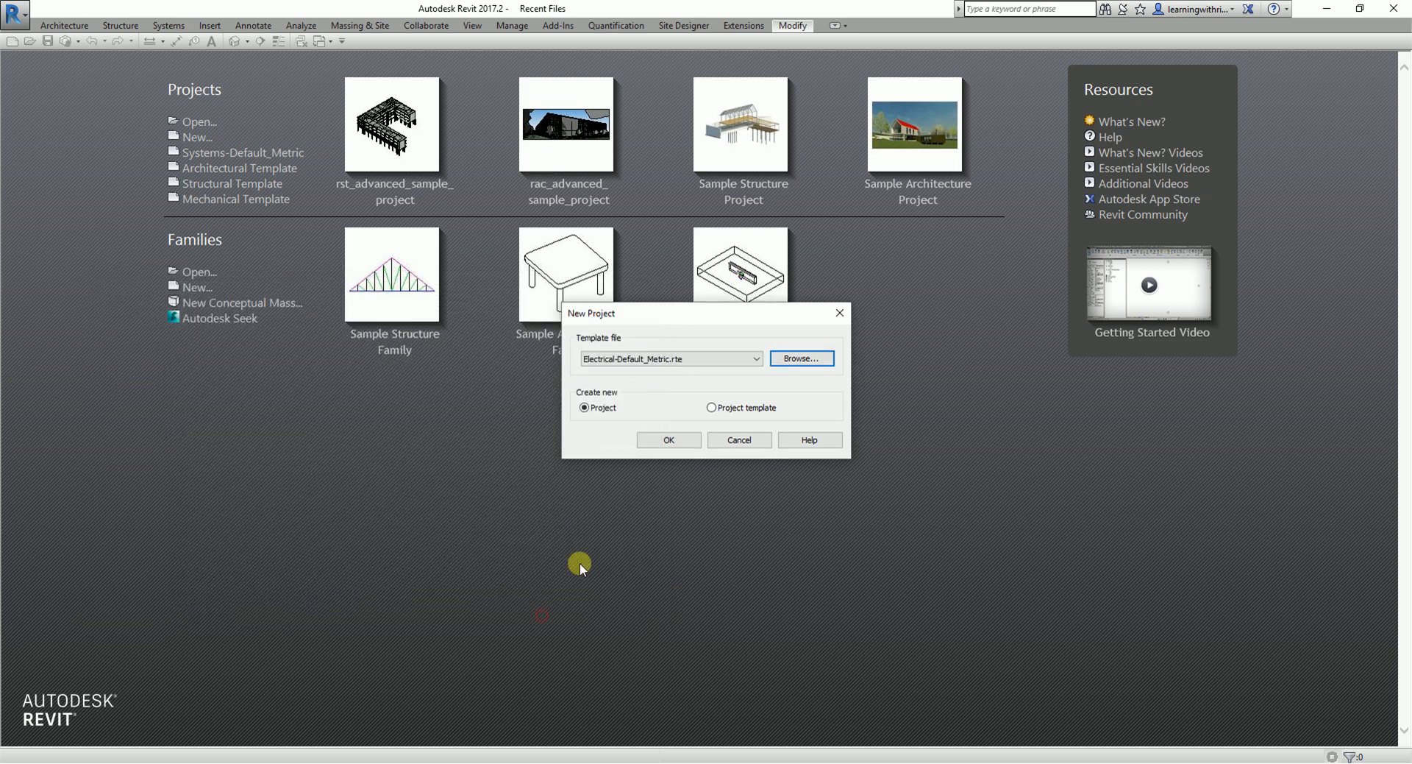
{"action": "left_click", "coordinate": [640, 355]}
{"action": "left_click", "coordinate": [671, 440]}
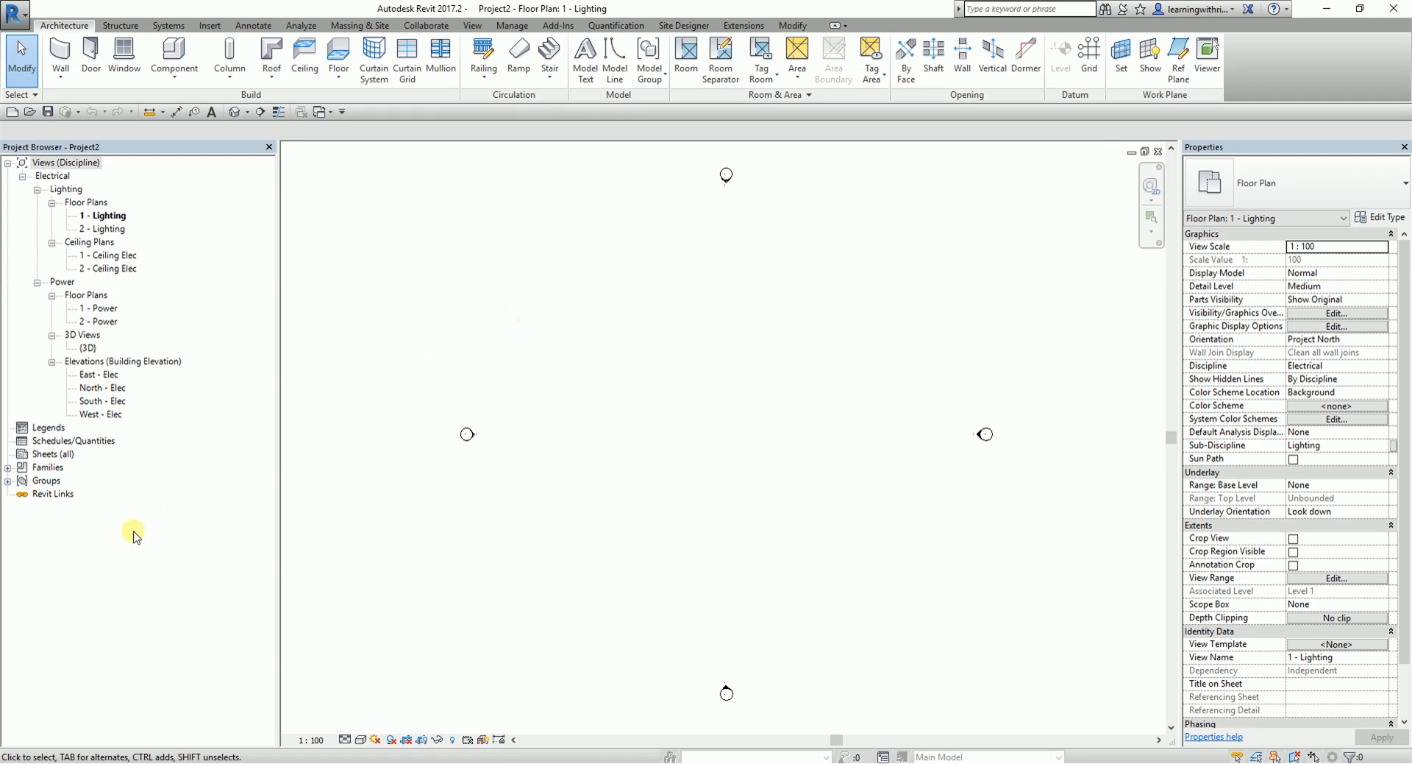
- Expand the cable tray families to list the types of Cable Tray with Fittings
{"action": "left_click", "coordinate": [8, 467]}
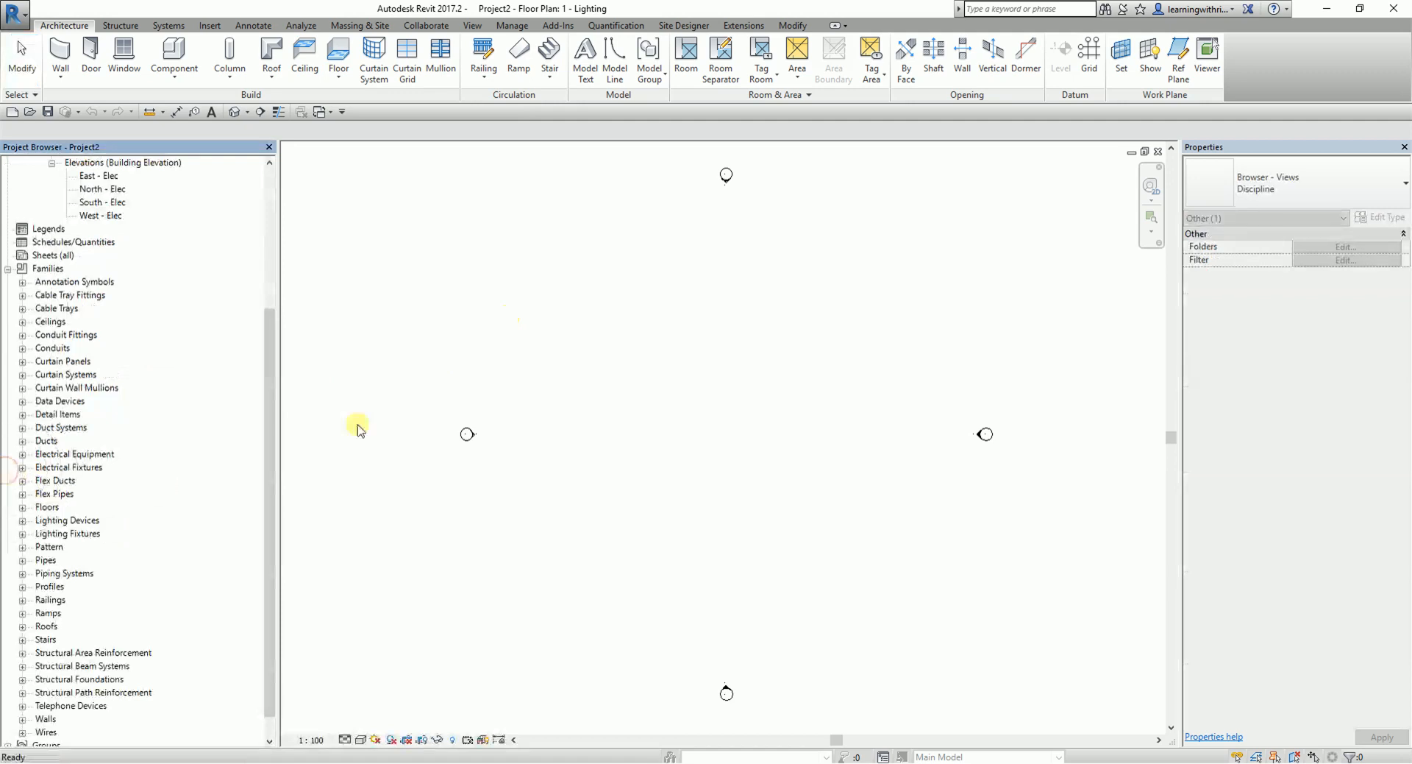
{"action": "left_click", "coordinate": [23, 309]}
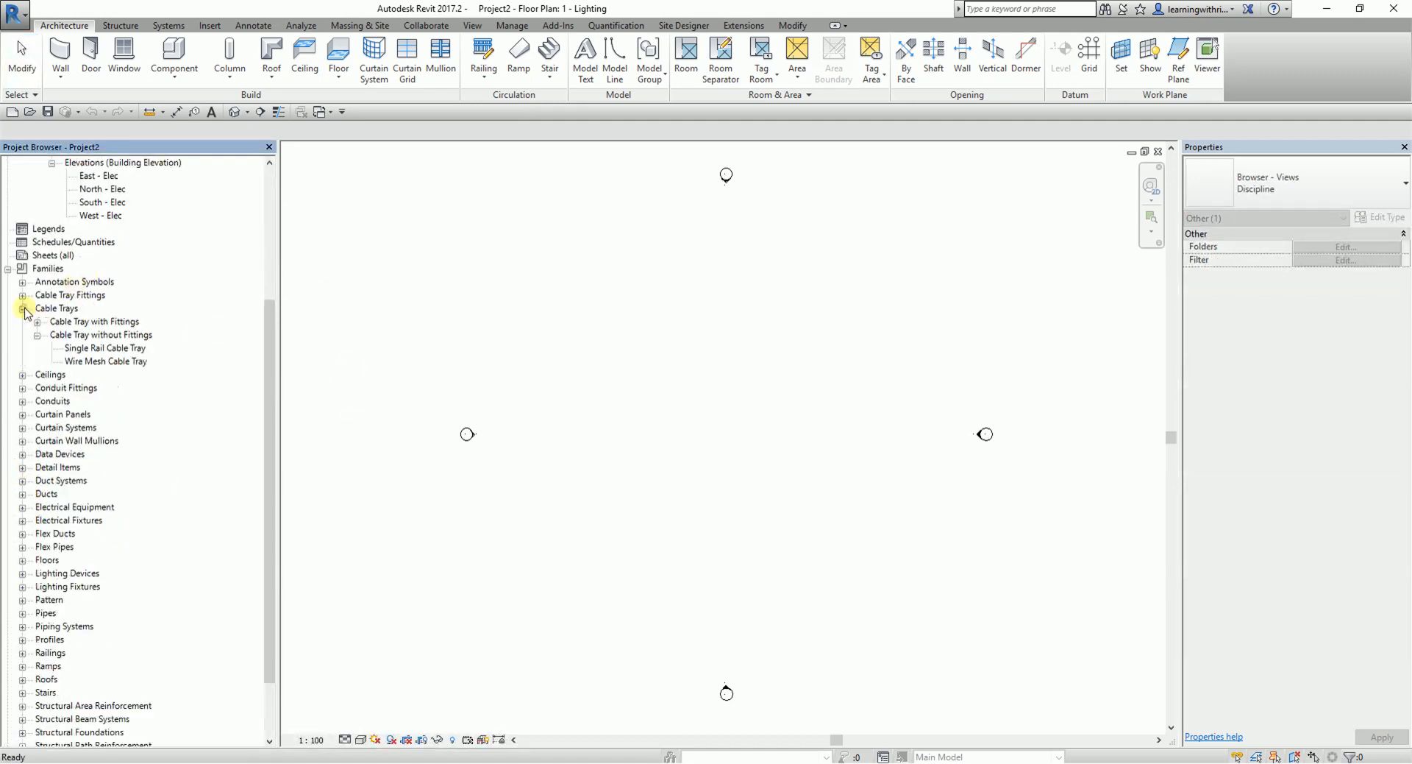
{"action": "left_click", "coordinate": [36, 322]}
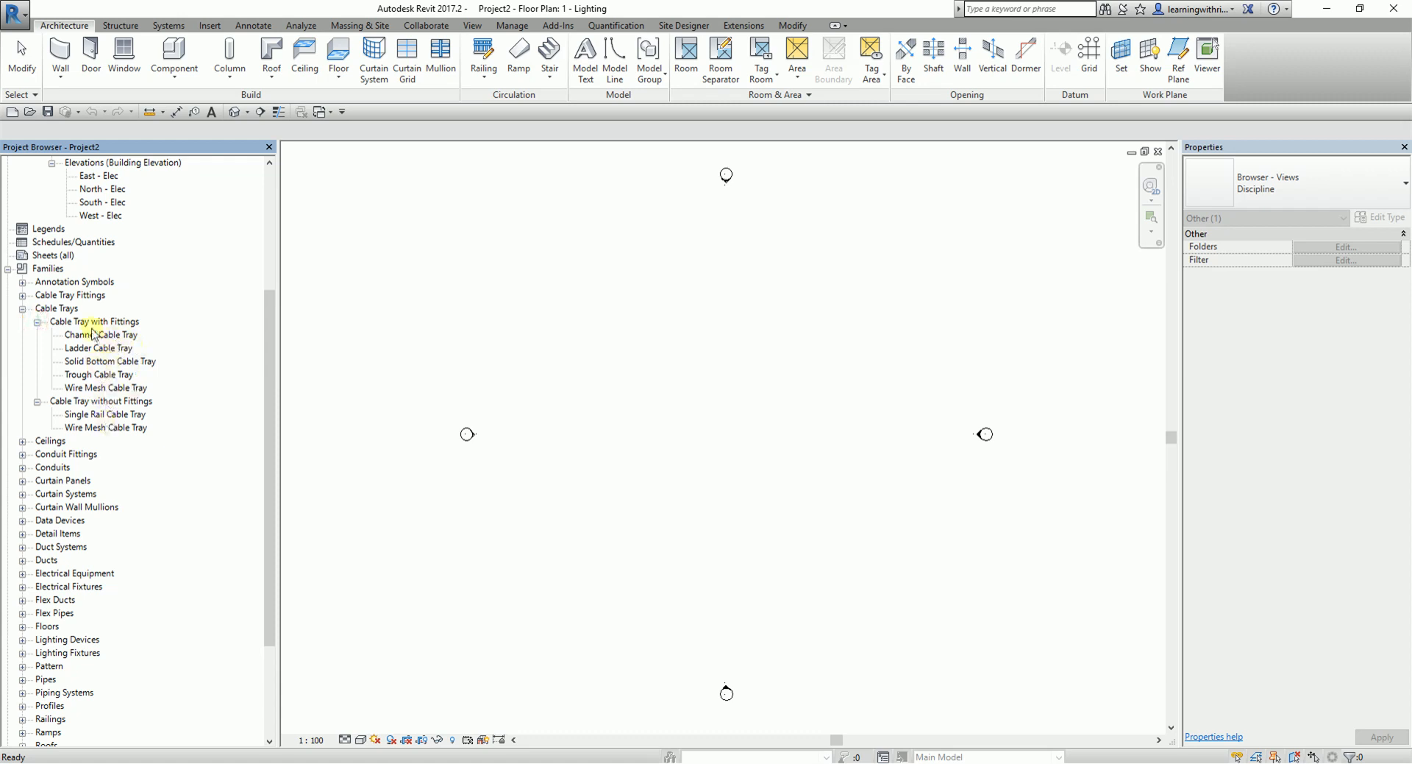
{"action": "key", "text": "ctrl"}
{"action": "key", "text": "ctrl"}
{"action": "key", "text": "ctrl"}
{"action": "left_click", "coordinate": [94, 336]}
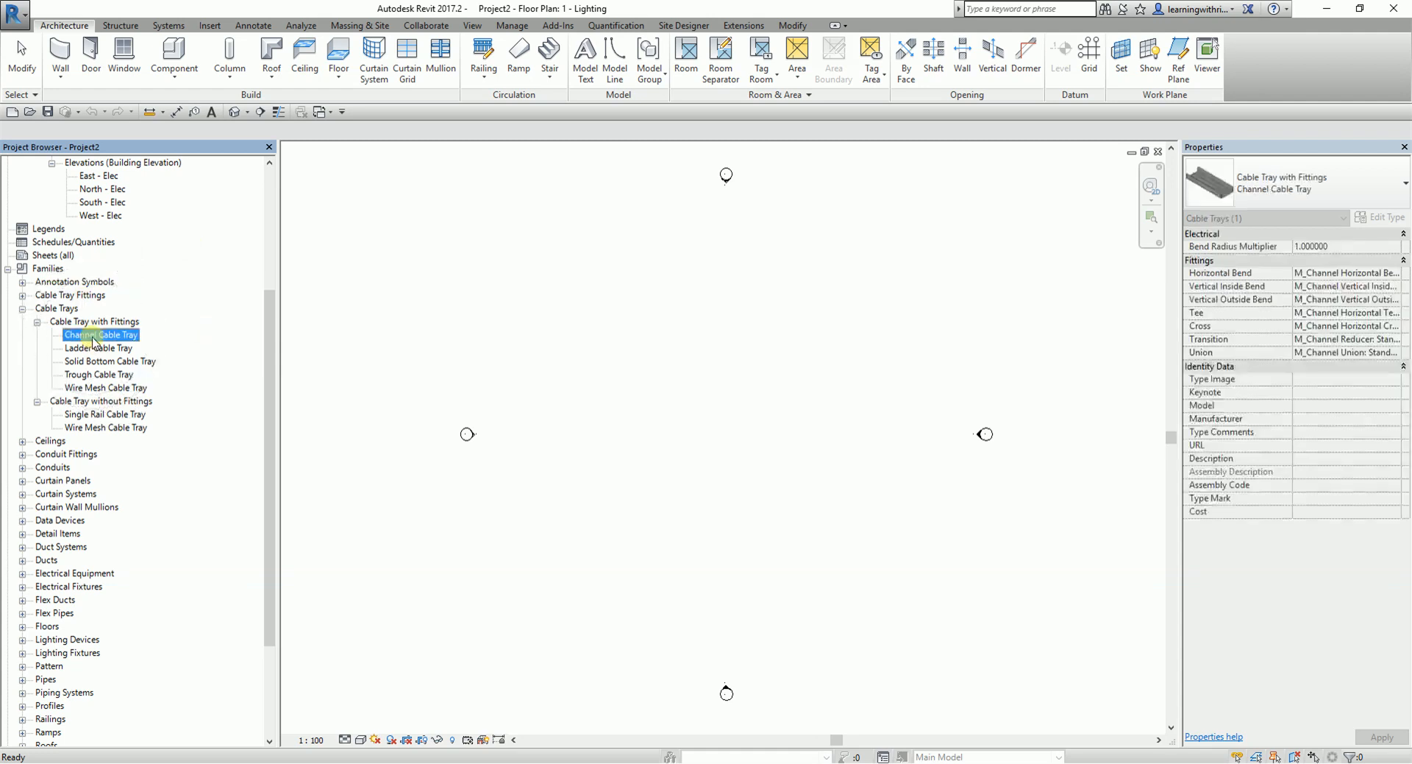
{"action": "right_click", "coordinate": [94, 338]}
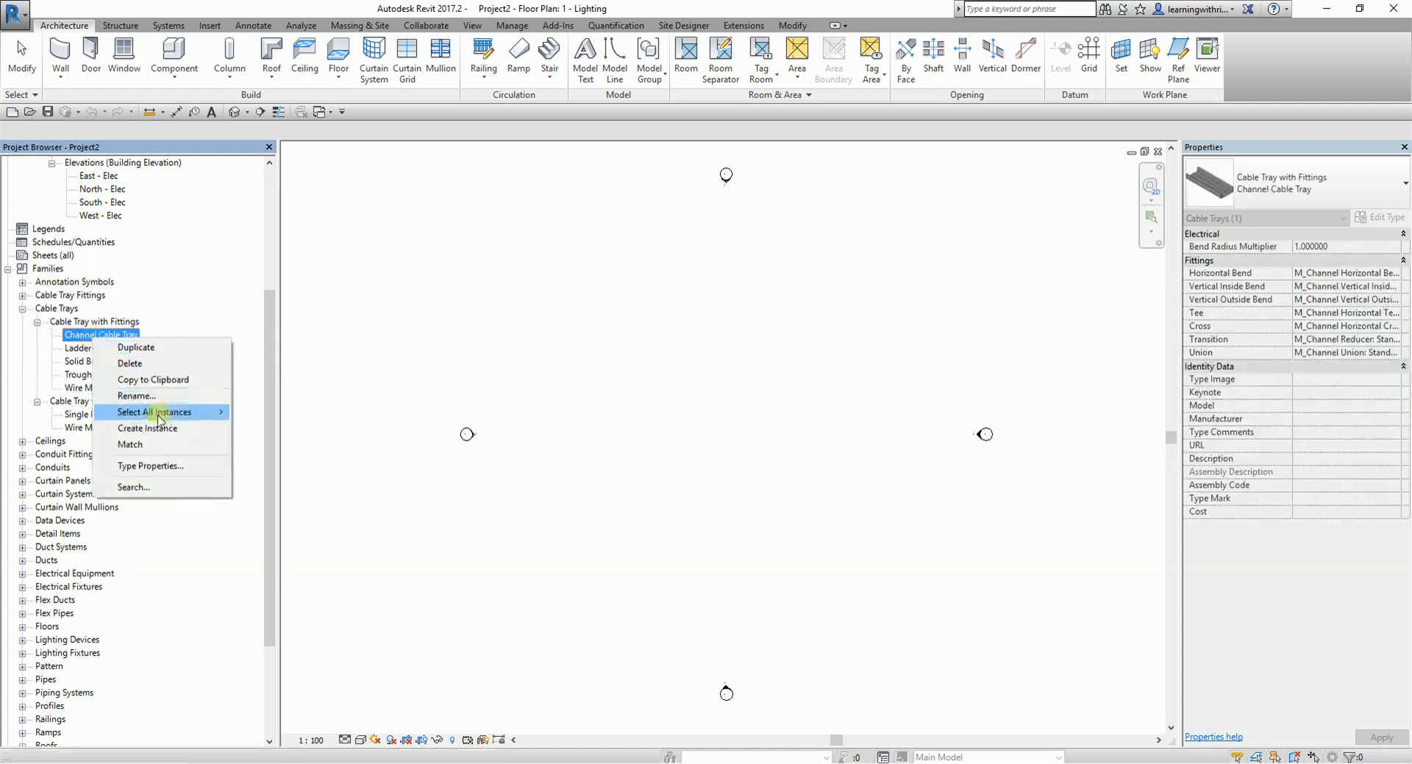
{"action": "key", "text": "ctrl"}
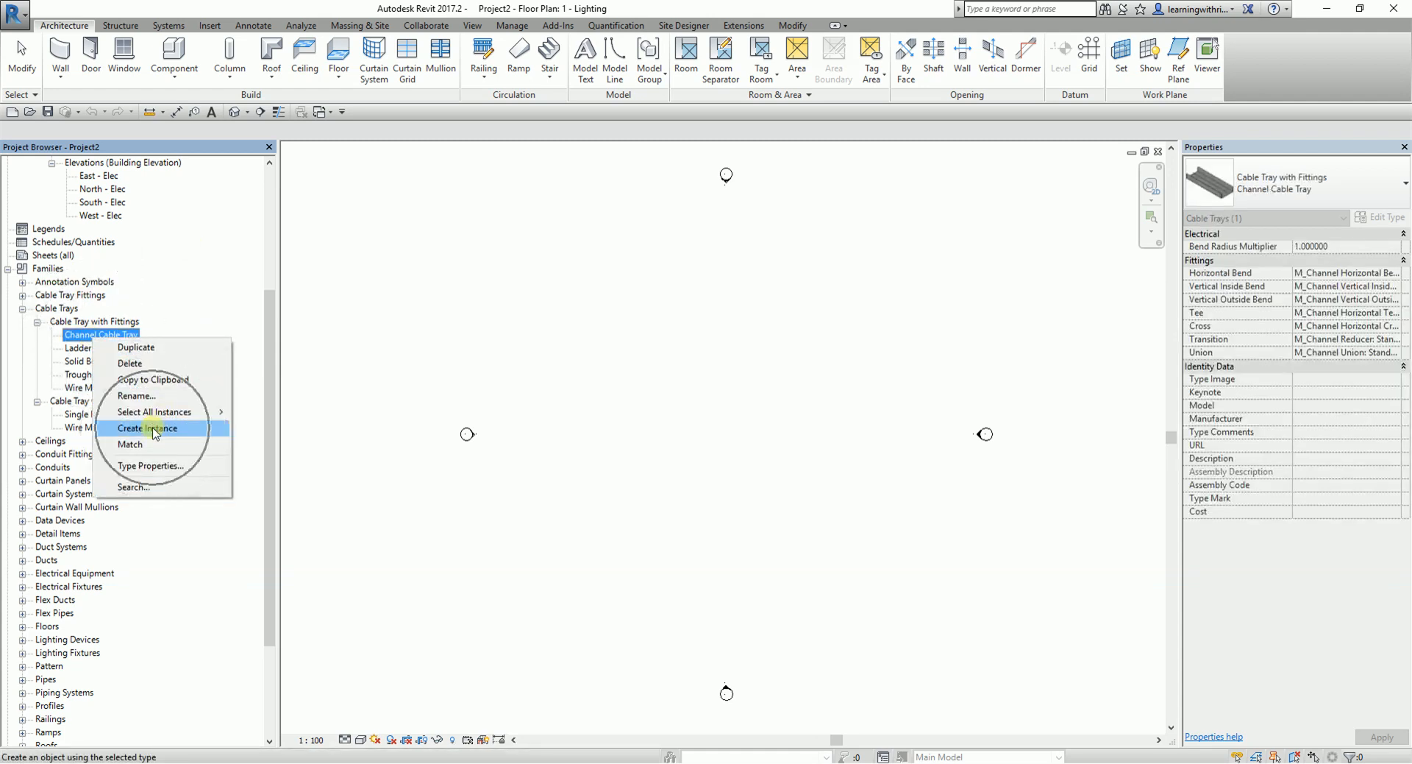
{"action": "left_click", "coordinate": [154, 430]}
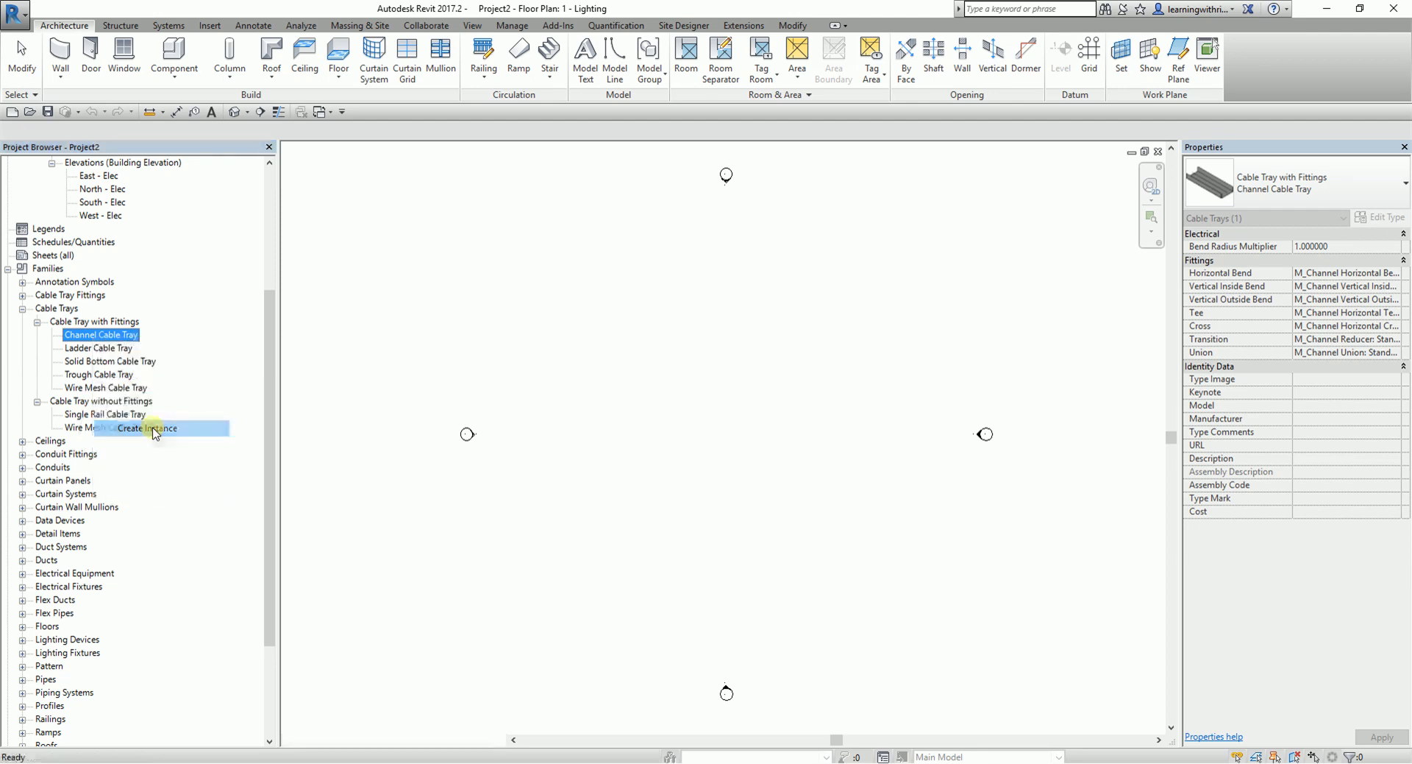
{"action": "scroll", "coordinate": [748, 432], "scroll_direction": "up", "scroll_amount": 3}
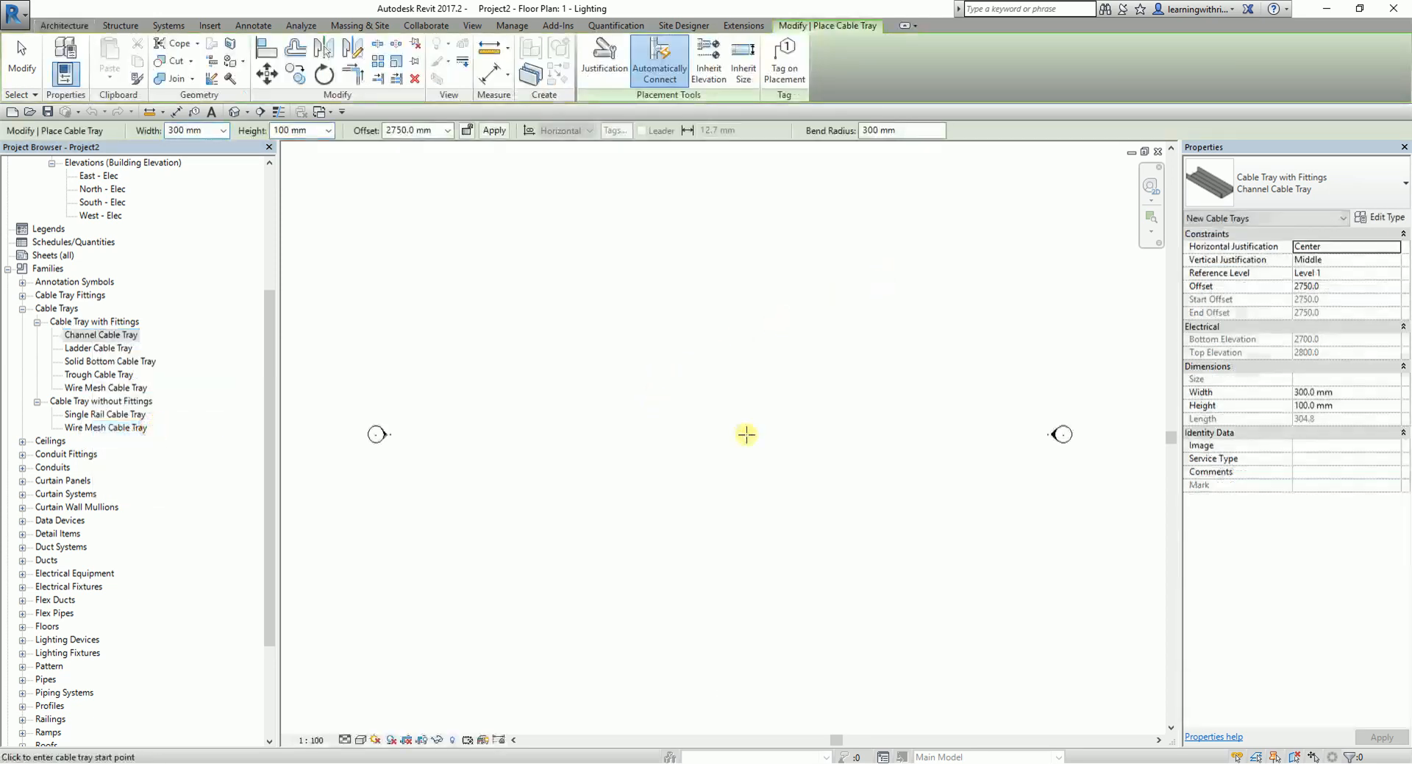
{"action": "left_click", "coordinate": [641, 423]}
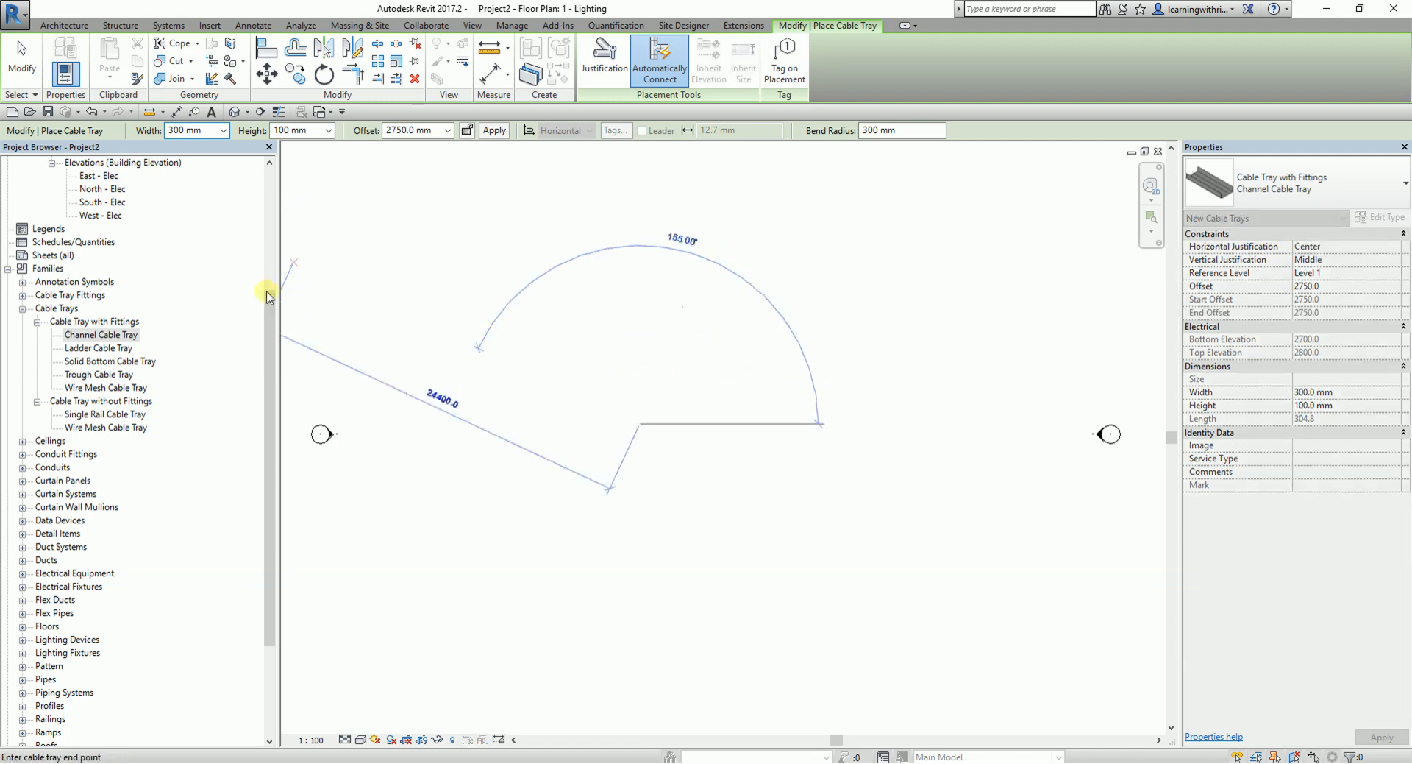
{"action": "left_click_drag", "start_coordinate": [271, 306], "coordinate": [258, 167]}
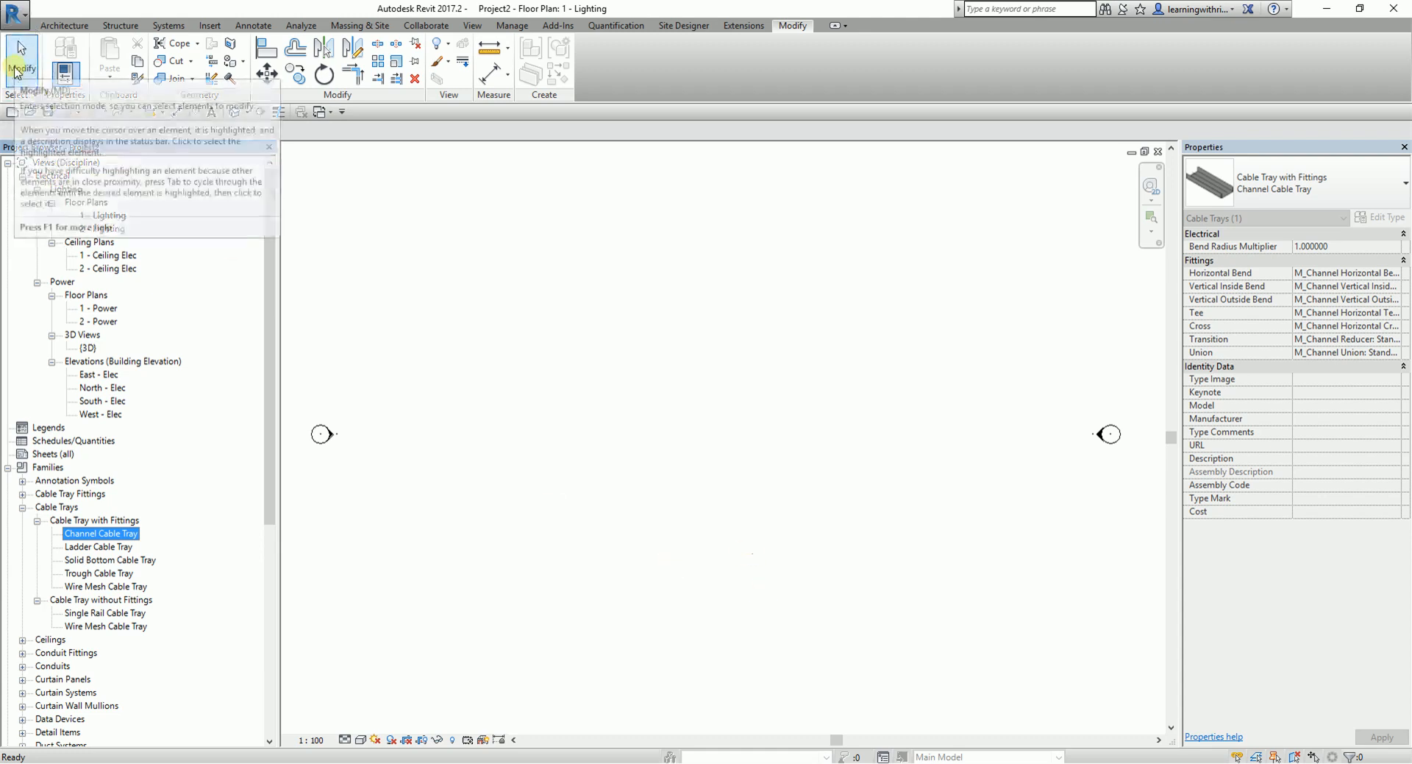
{"action": "left_click", "coordinate": [18, 68]}
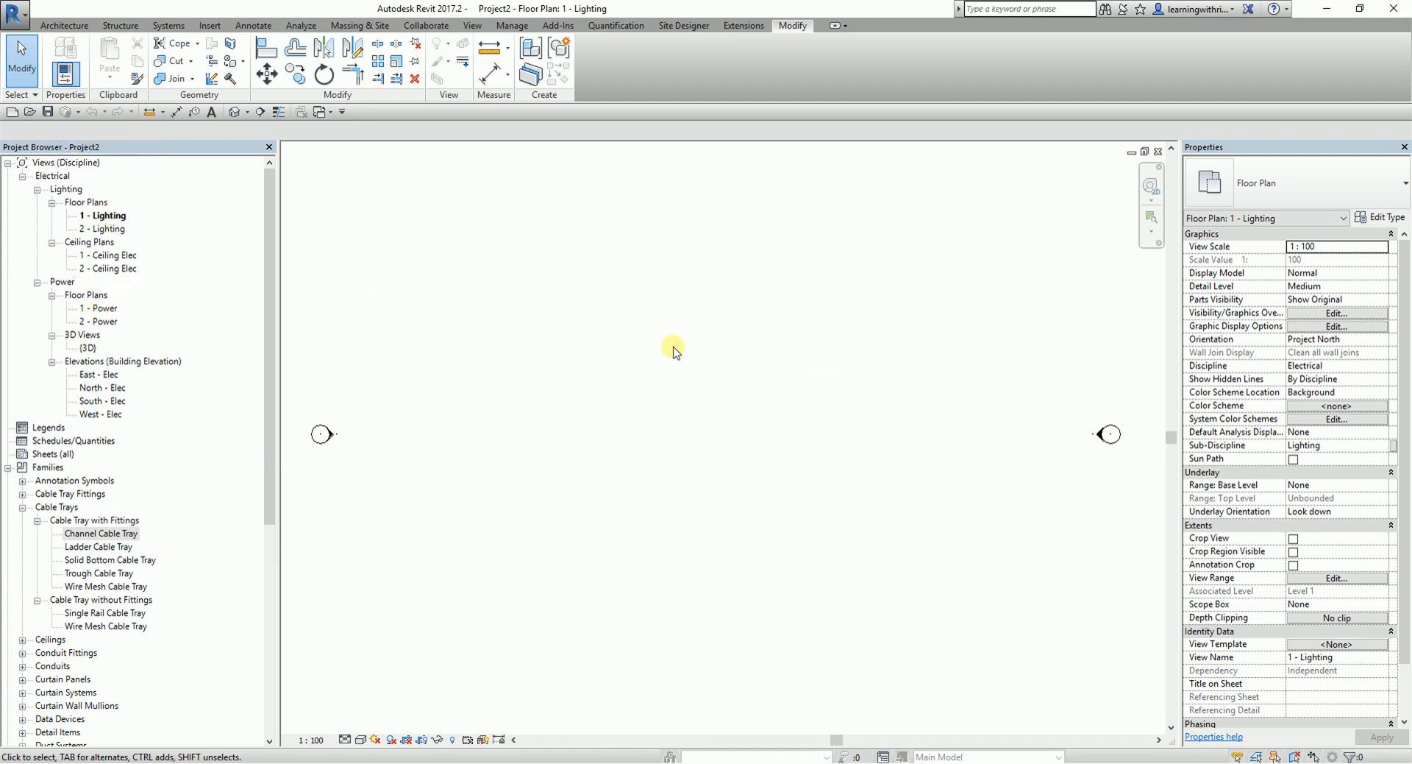
- Check the visibility settings of cable trays and cable tray fittings in the 1 - Lighting floor plan
{"action": "key", "text": "v"}
{"action": "key", "text": "g"}
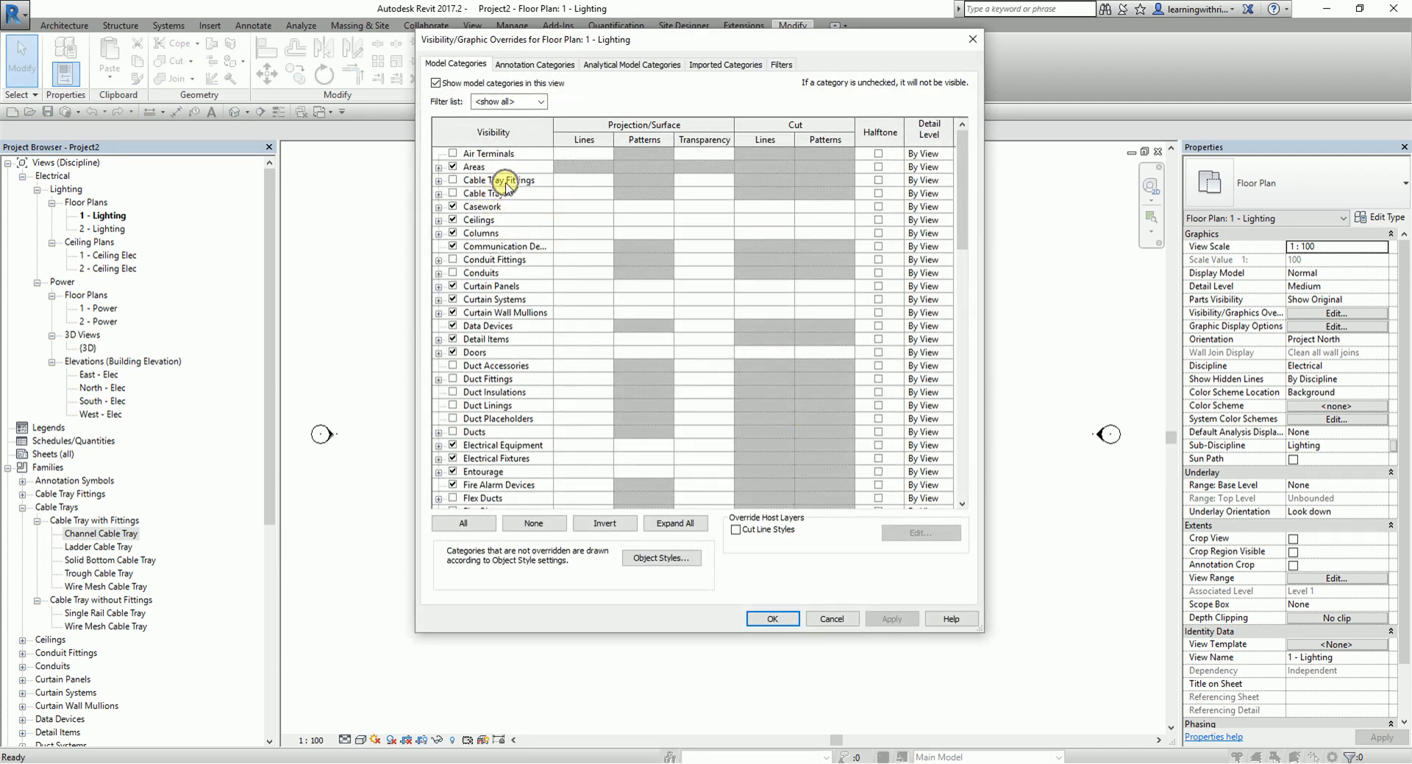
{"action": "left_click", "coordinate": [827, 619]}
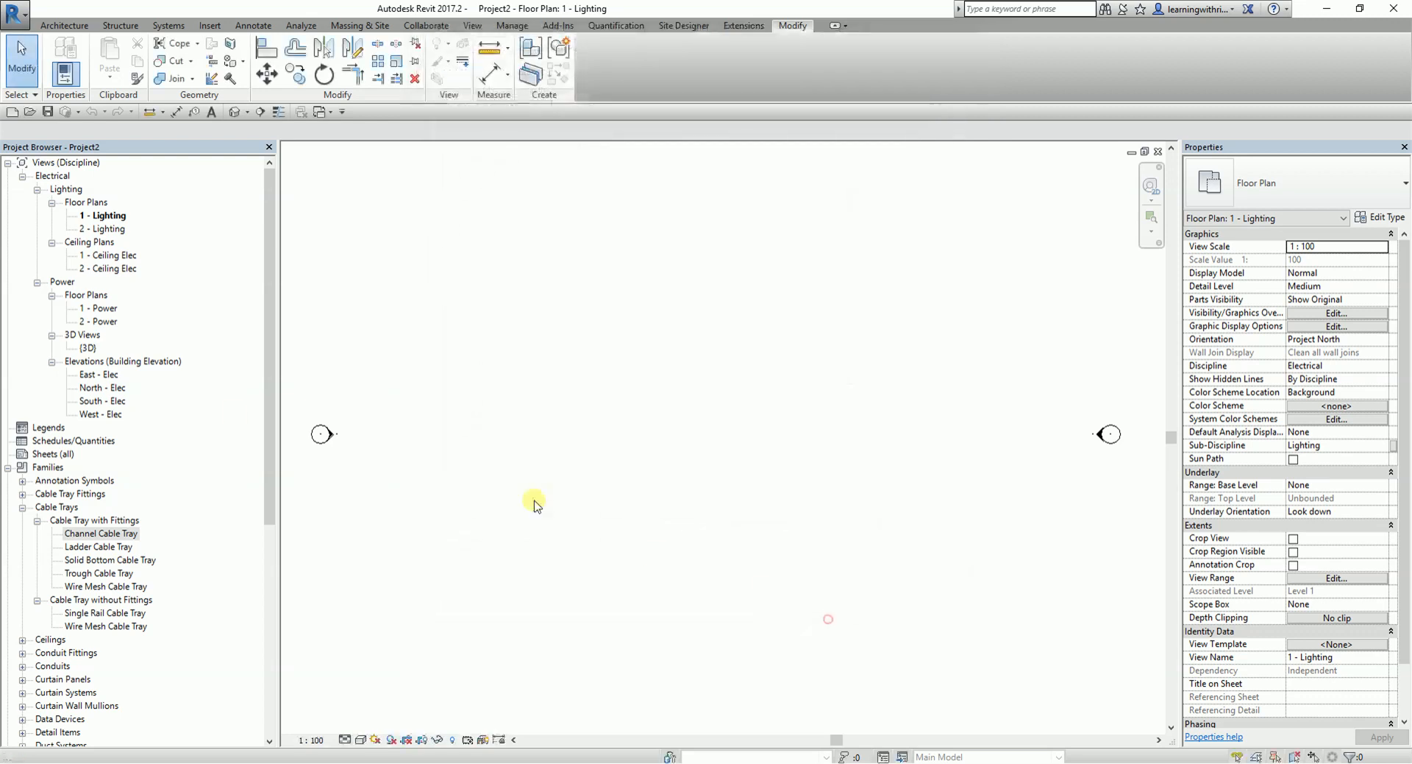
- Open the 1 - Power floor plan and check its visibility settings for cable trays and their fittings
{"action": "double_click", "coordinate": [102, 312]}
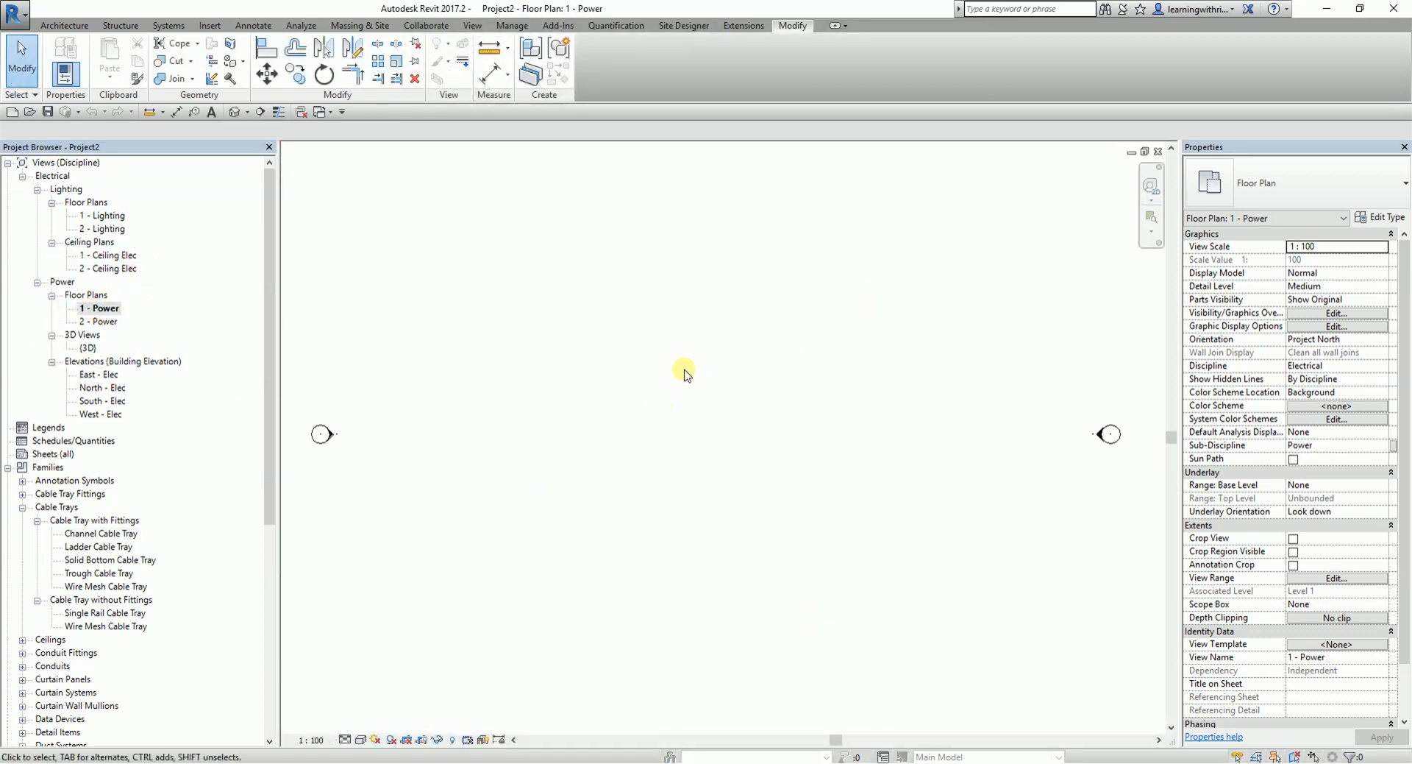
{"action": "key", "text": "v"}
{"action": "key", "text": "g"}
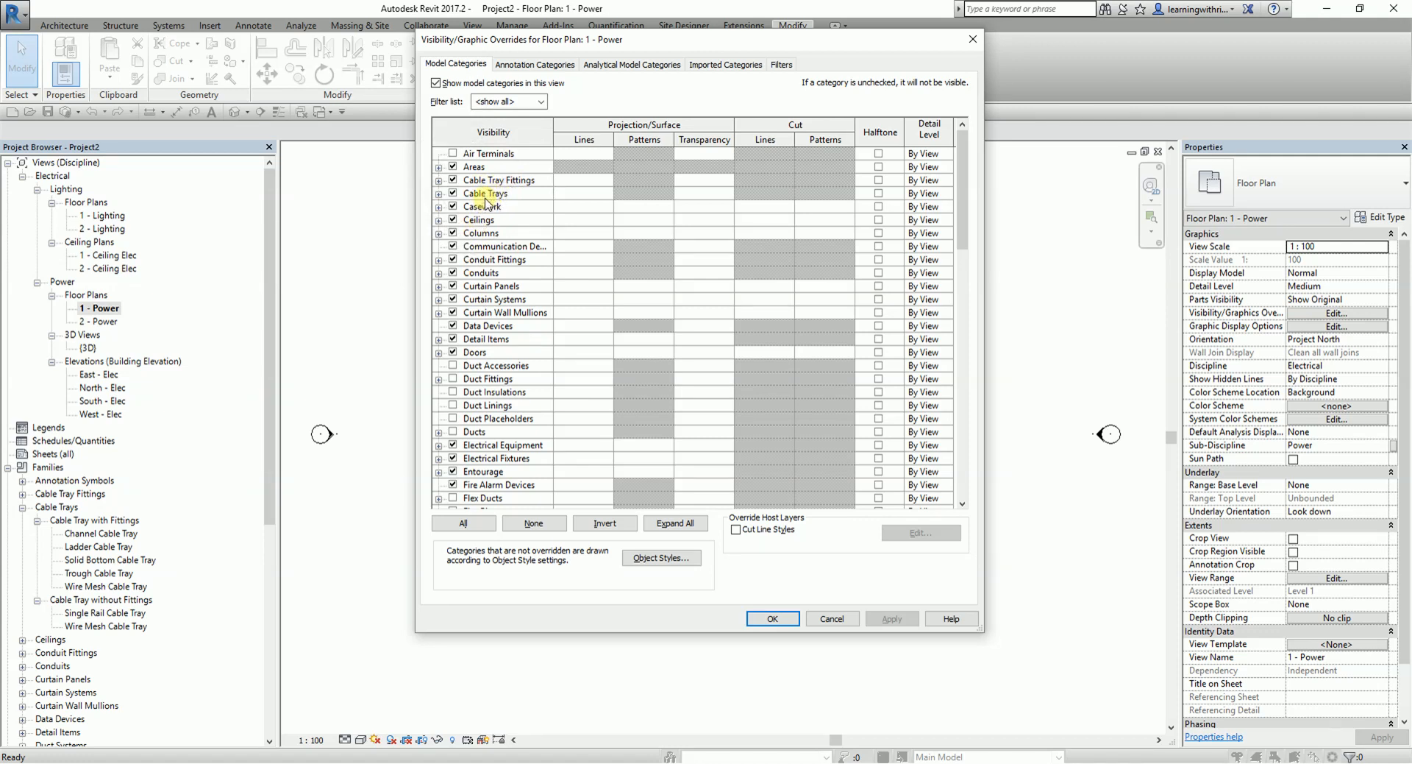
{"action": "left_click", "coordinate": [773, 618]}
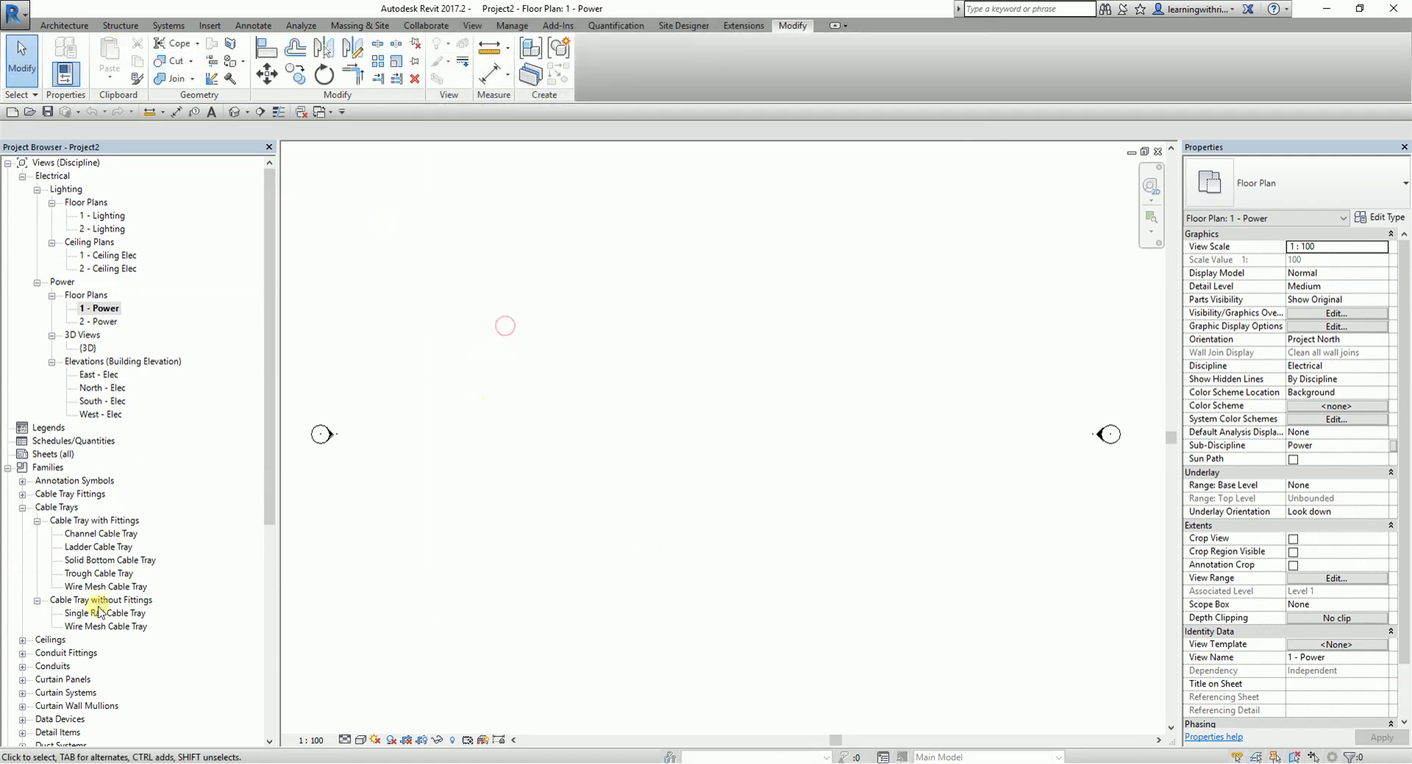
- Place a horizontal Channel Cable Tray about 5500 mm long in the middle of the 1 - Power floor plan
{"action": "right_click", "coordinate": [99, 533]}
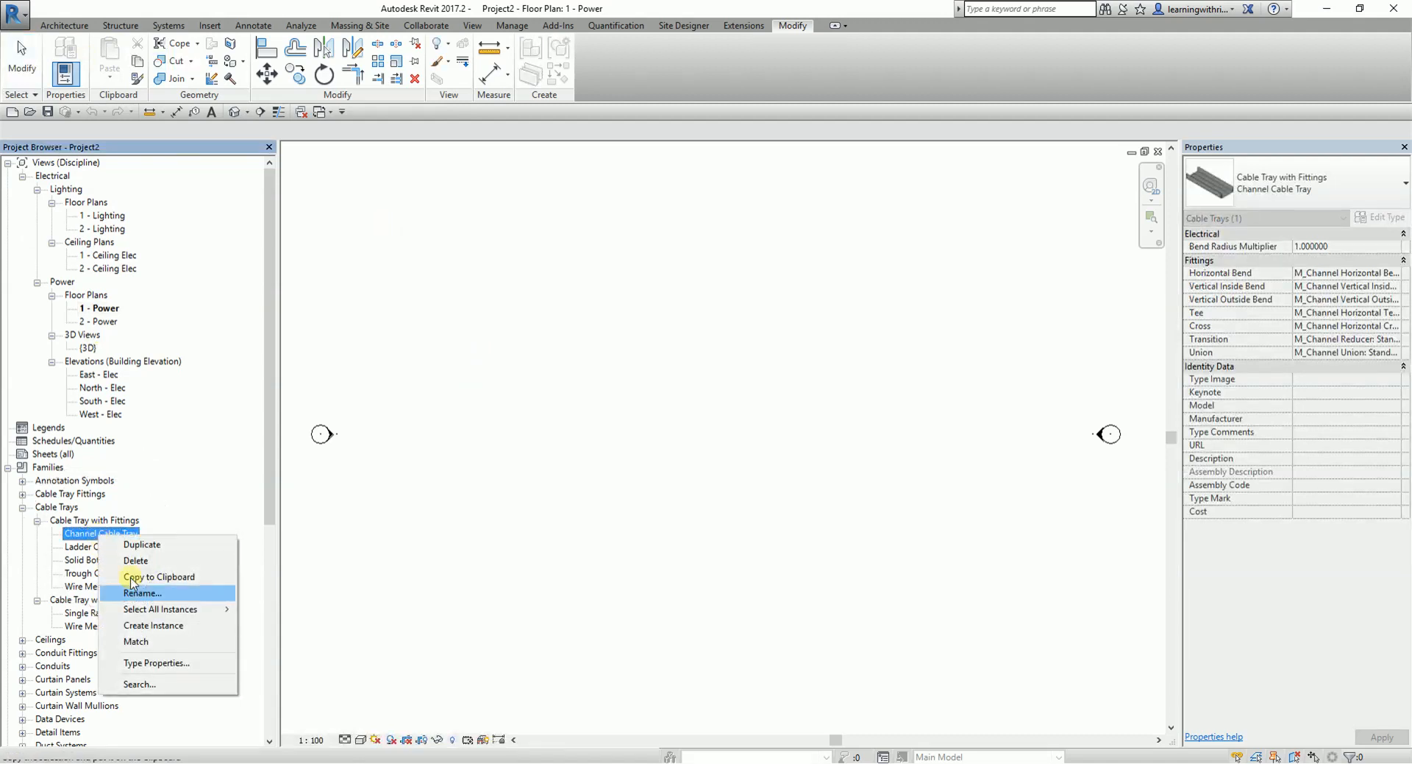
{"action": "left_click", "coordinate": [151, 626]}
{"action": "left_click", "coordinate": [671, 394]}
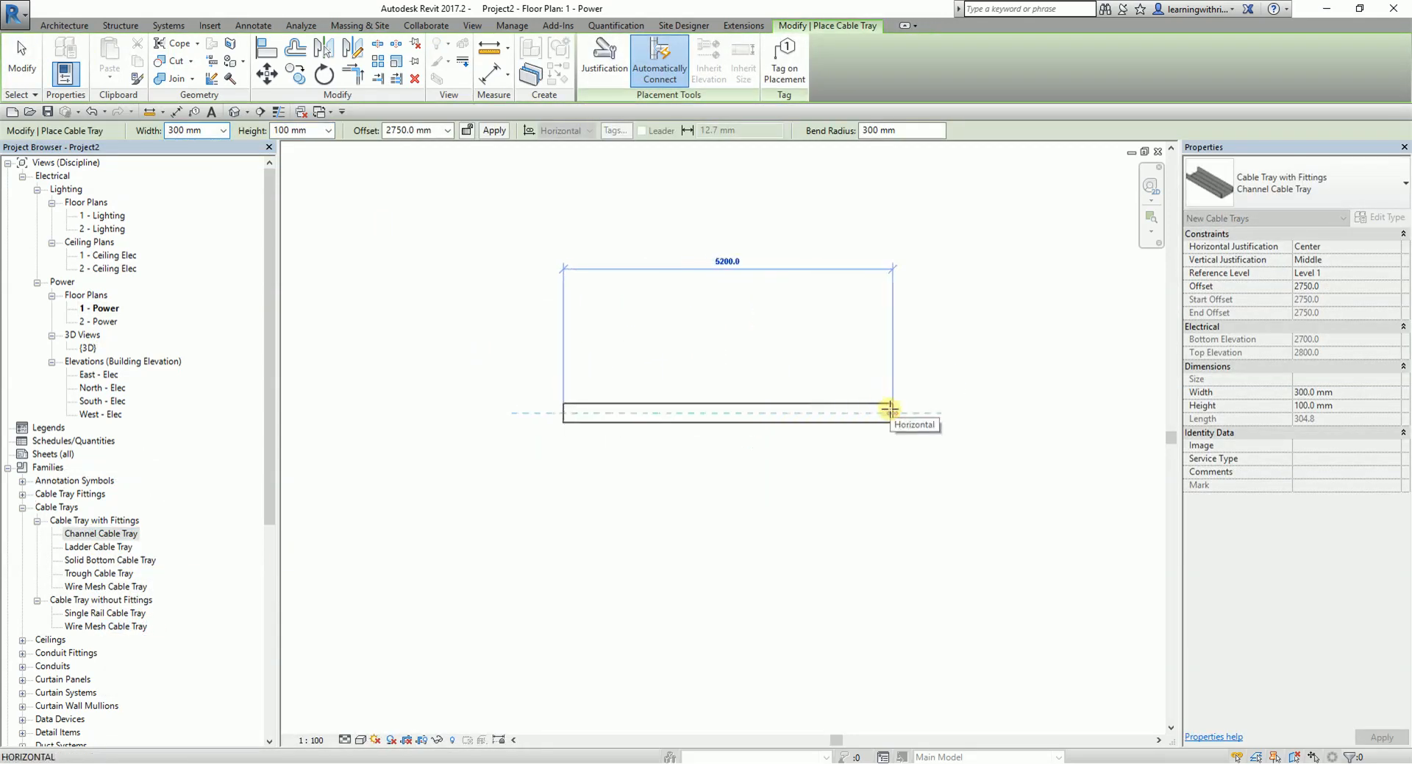
{"action": "left_click", "coordinate": [913, 406]}
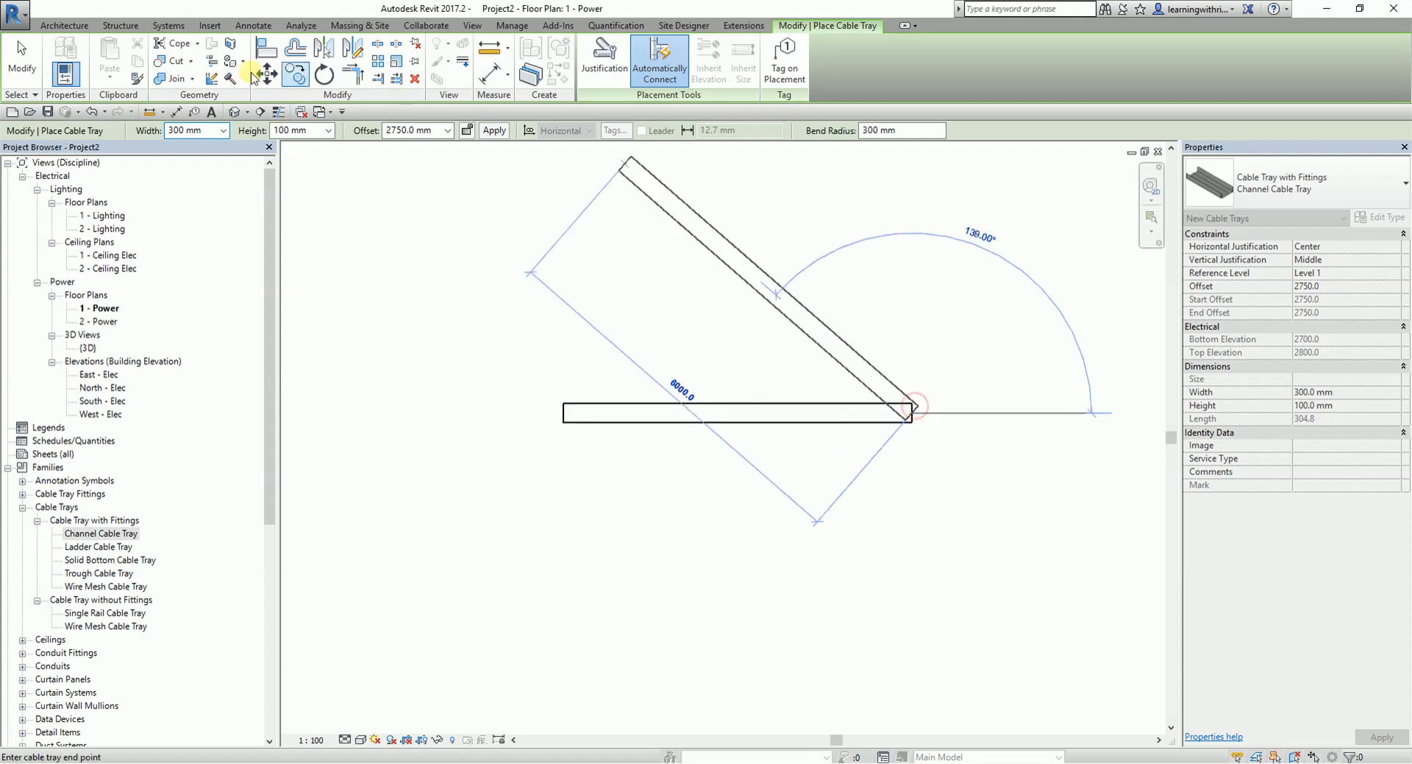
{"action": "left_click", "coordinate": [22, 68]}
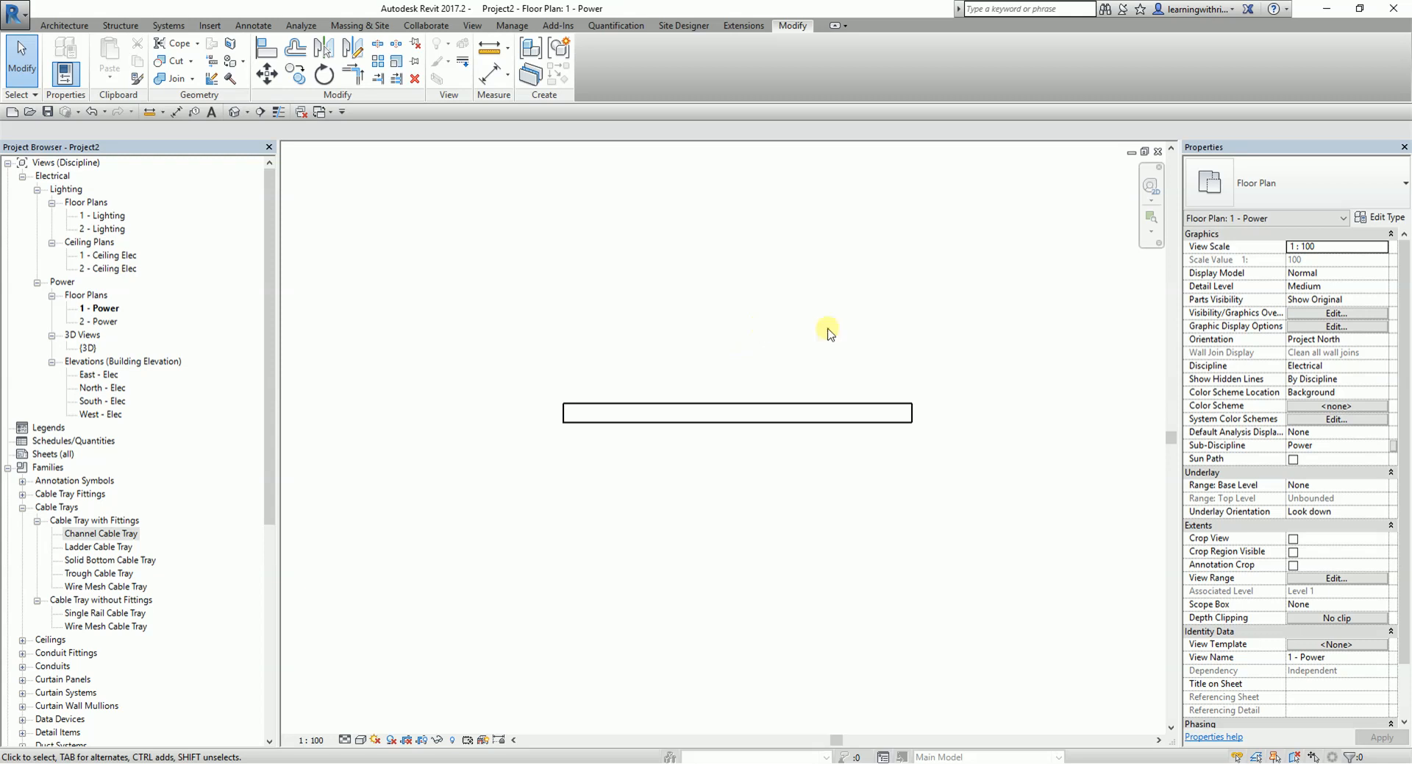
- Review the type properties of the Channel Cable Tray type, including its fittings and identity data
{"action": "right_click", "coordinate": [114, 535]}
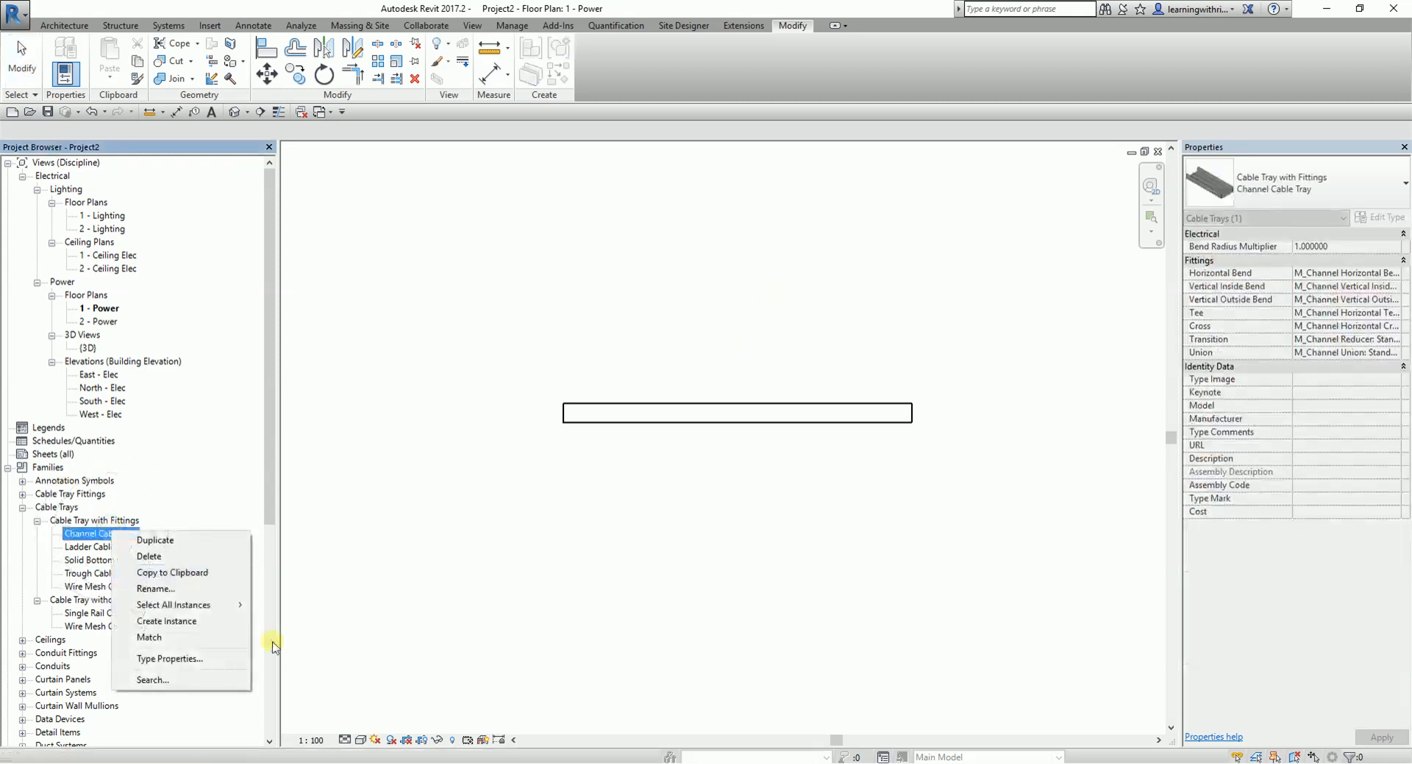
{"action": "left_click", "coordinate": [190, 657]}
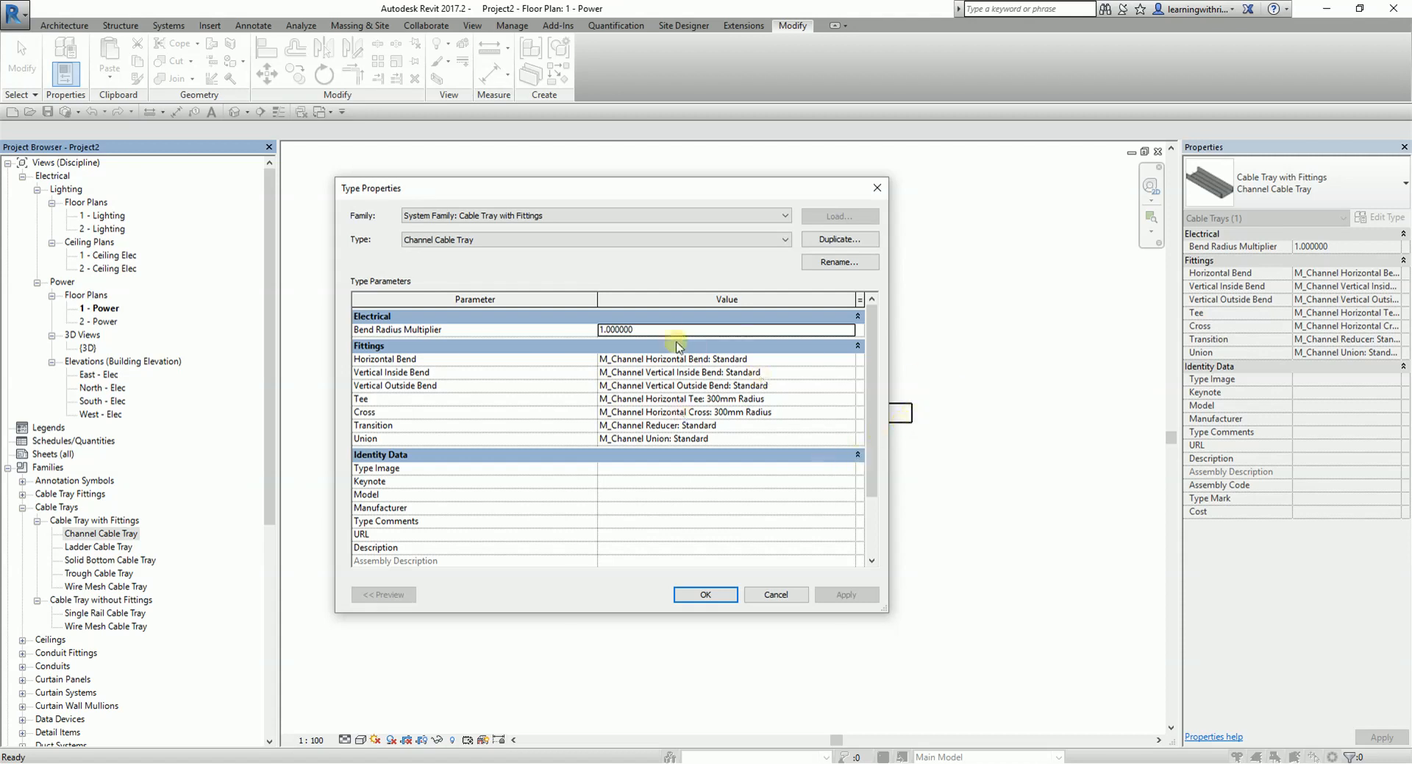
{"action": "scroll", "coordinate": [689, 396], "scroll_direction": "down", "scroll_amount": 2}
{"action": "scroll", "coordinate": [689, 396], "scroll_direction": "up", "scroll_amount": 2}
{"action": "left_click", "coordinate": [875, 191]}
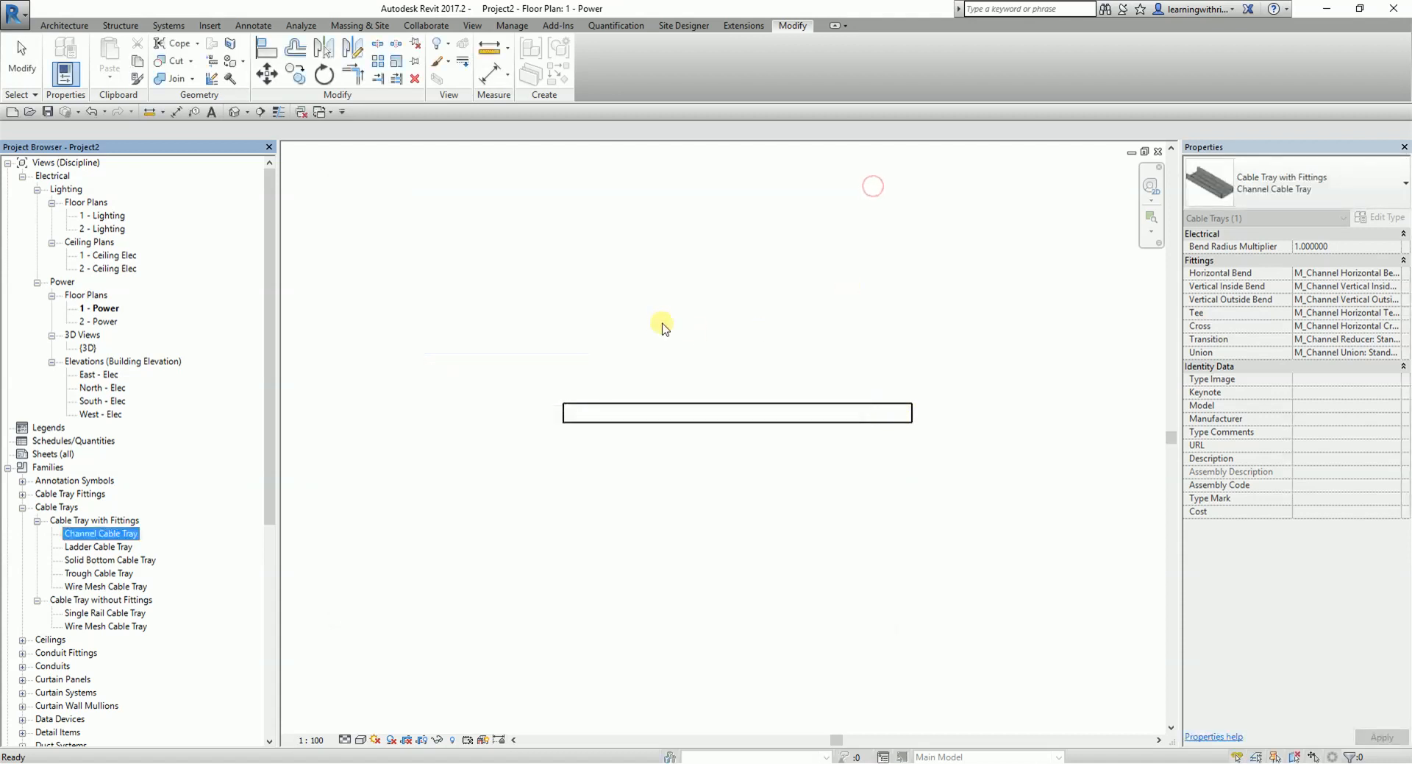
{"action": "left_click", "coordinate": [657, 321]}
- Set the type description of the placed channel cable tray to NORMAL POWER CABLE TRAY
{"action": "left_click", "coordinate": [722, 406]}
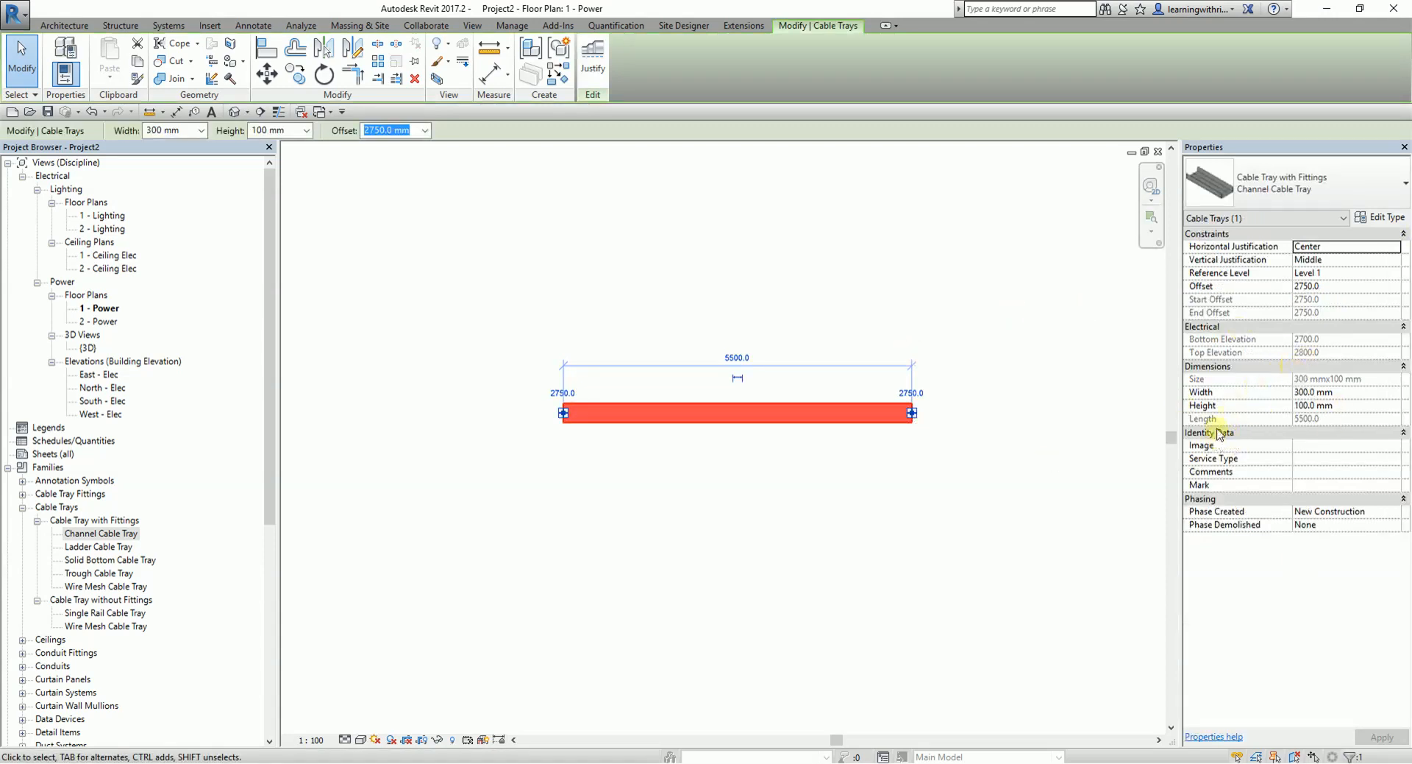
{"action": "key", "text": "ctrl"}
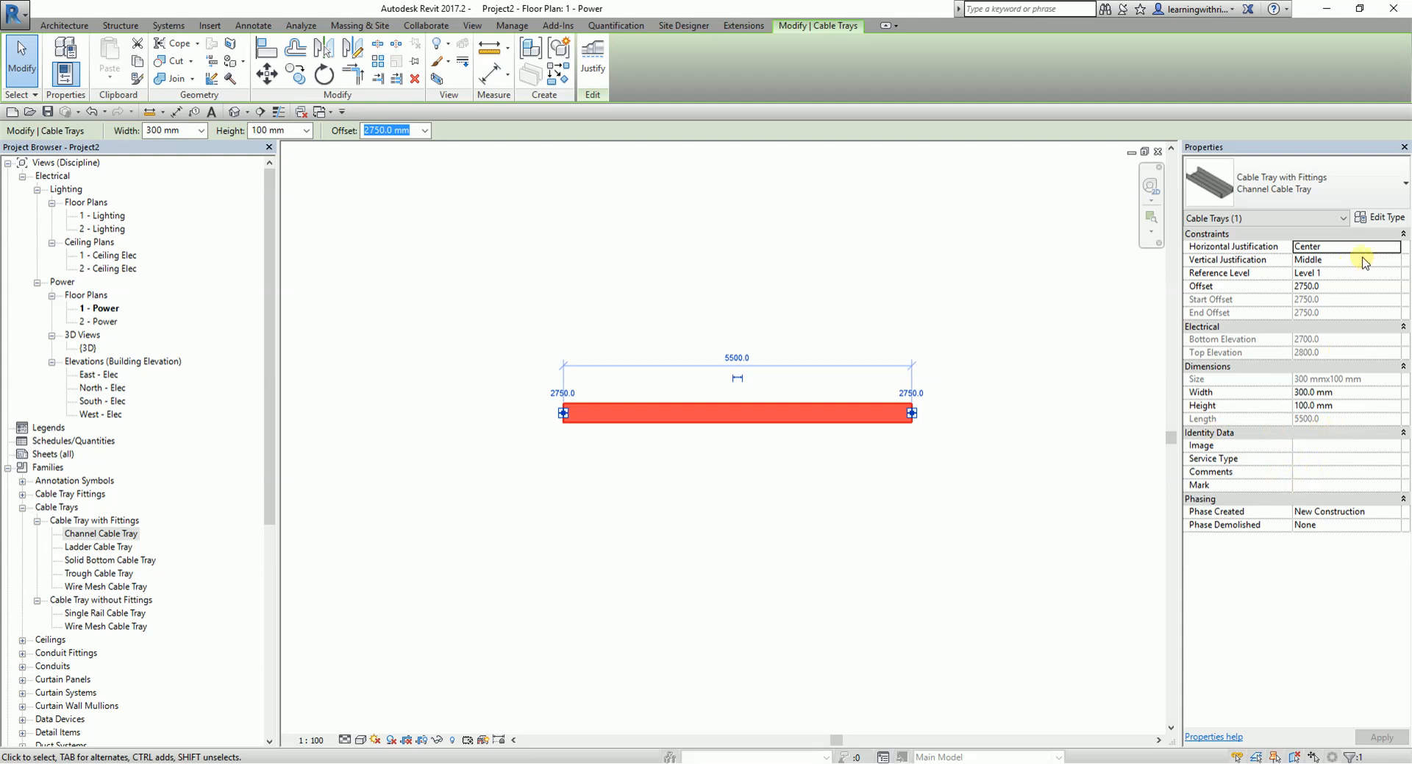
{"action": "left_click", "coordinate": [1380, 217]}
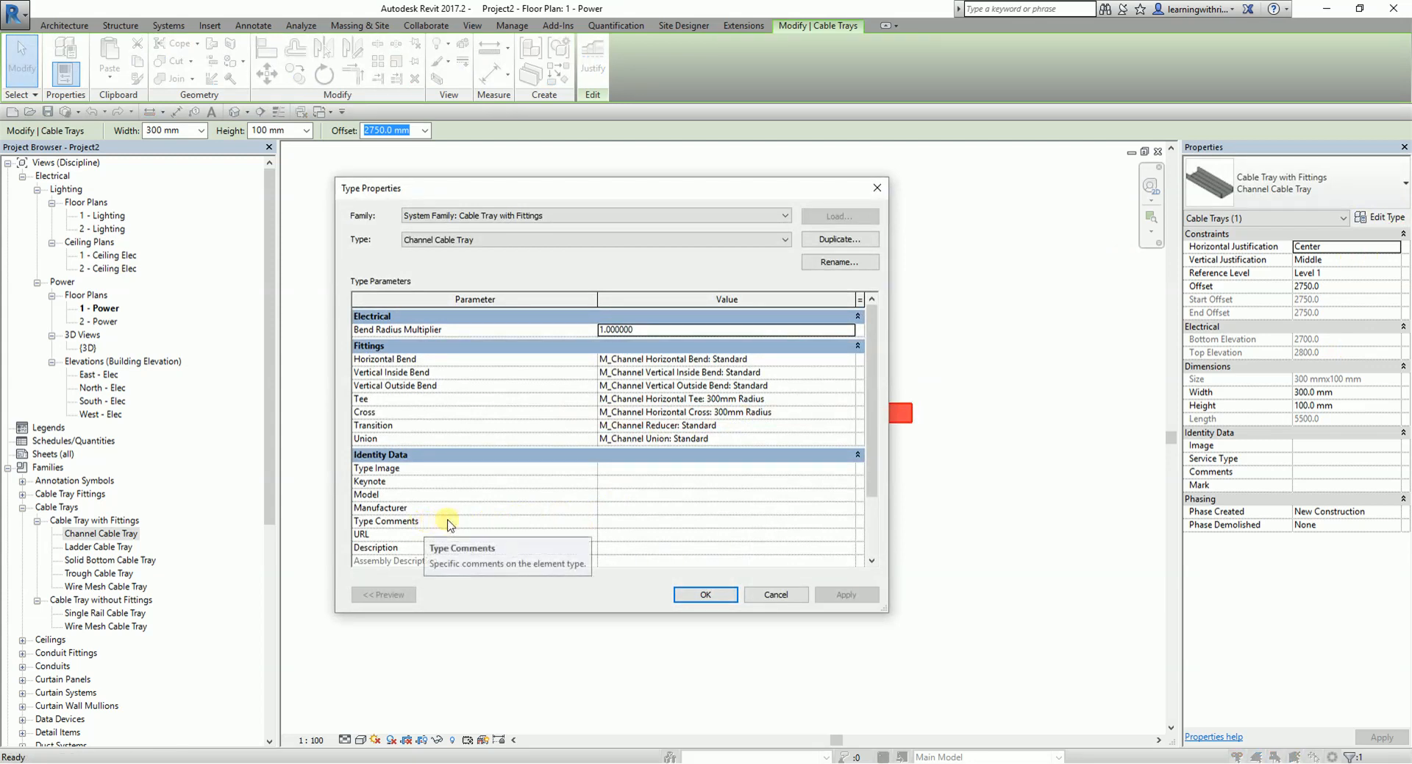
{"action": "left_click", "coordinate": [617, 550]}
{"action": "left_click", "coordinate": [616, 549]}
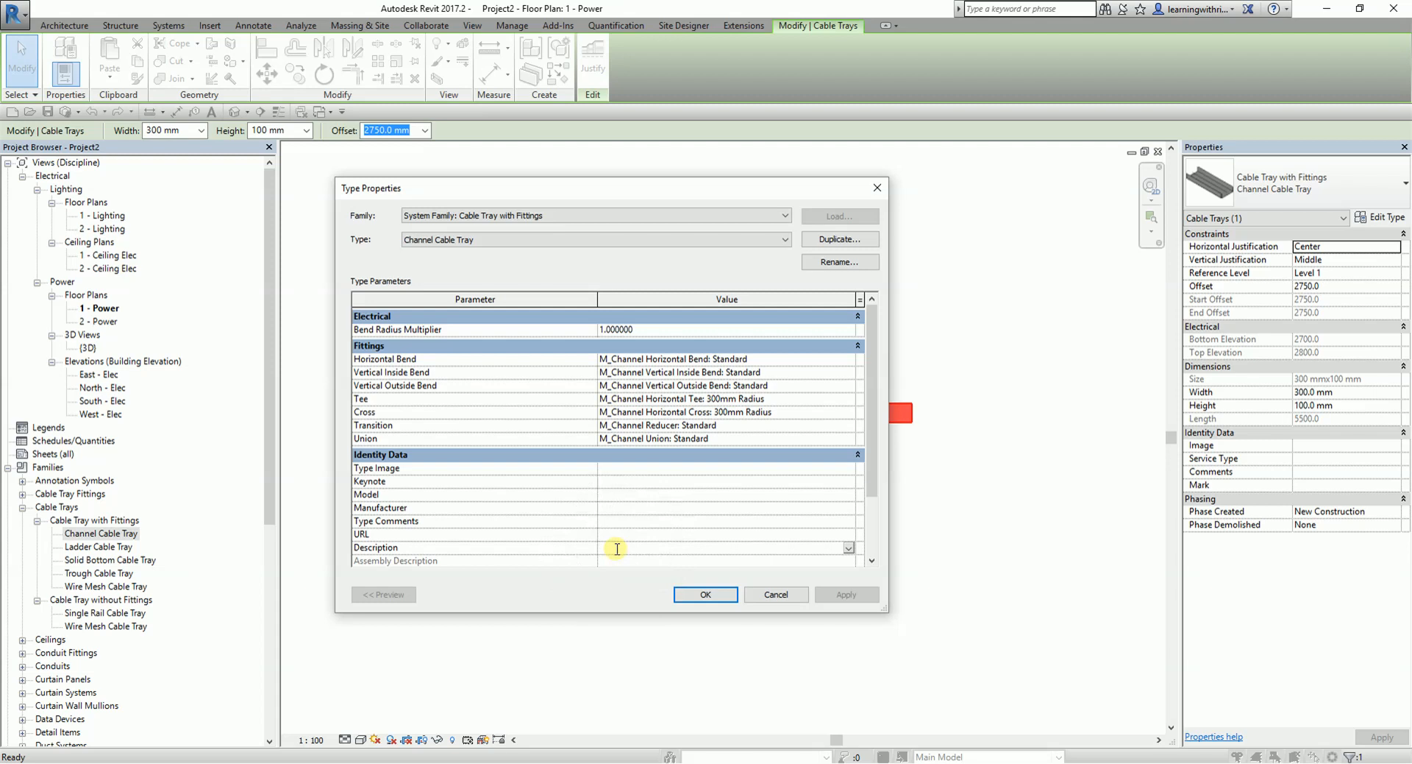
{"action": "type", "text": "NORMAL POWER CABLE TRAY"}
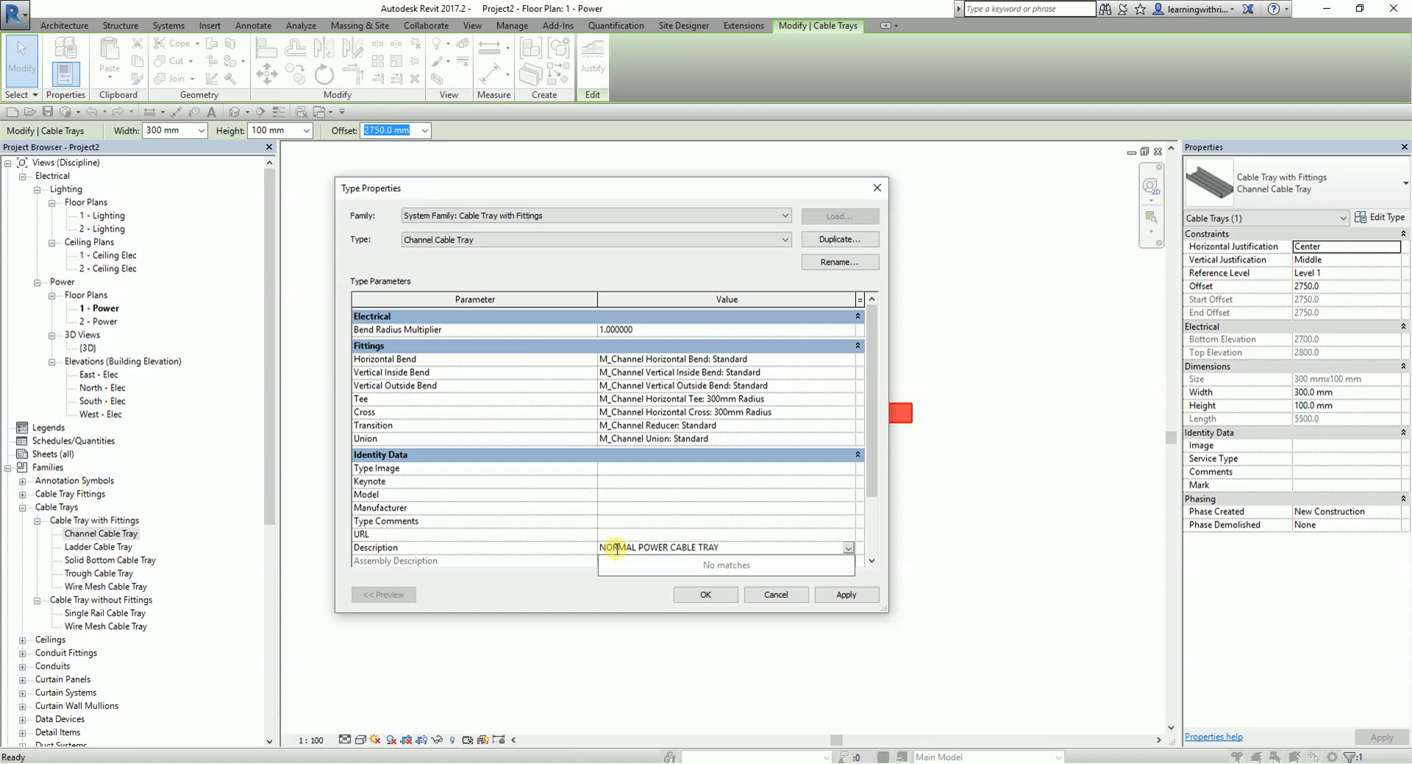
{"action": "left_click", "coordinate": [718, 595]}
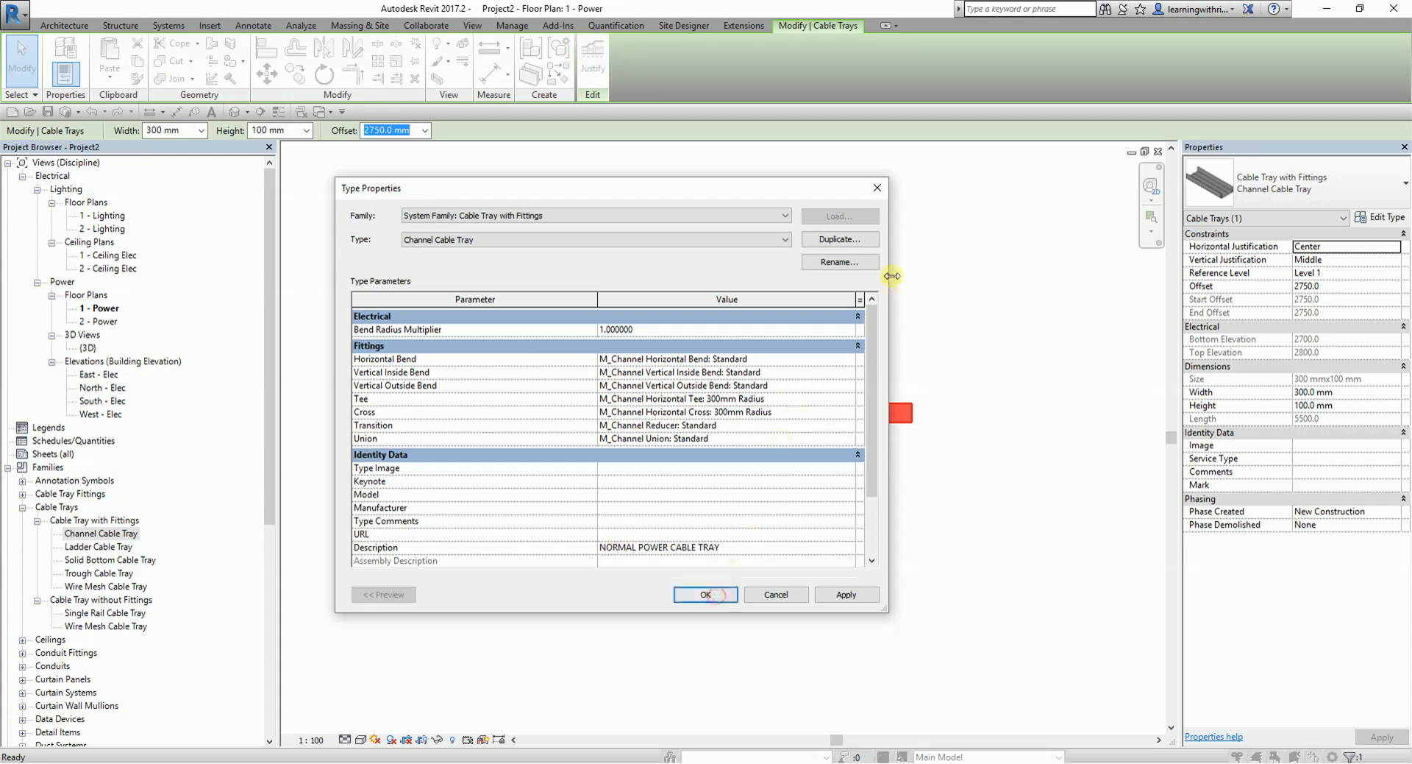
{"action": "left_click", "coordinate": [703, 594]}
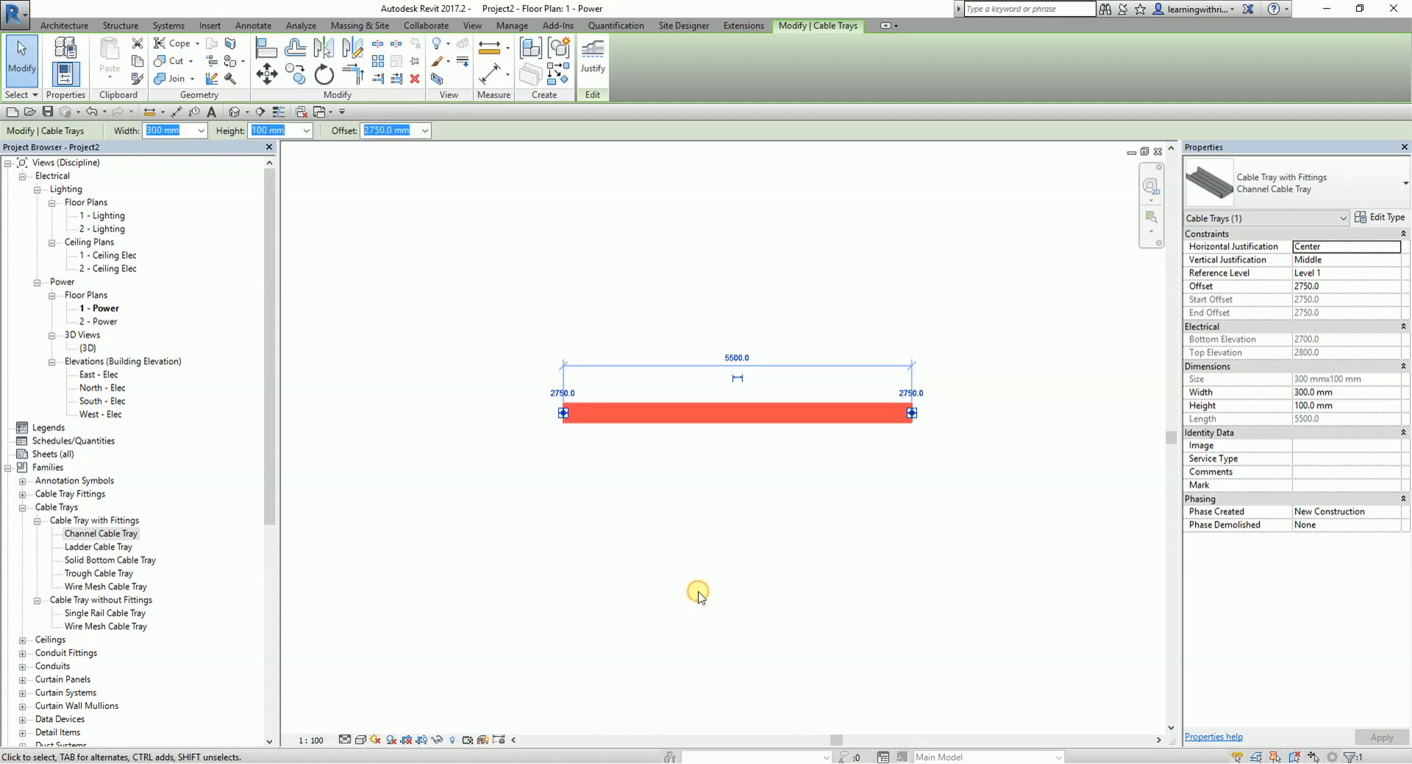
- Check the type properties of the Channel Cable Tray family type, including its description, and the commands available for it
{"action": "left_click", "coordinate": [353, 489]}
{"action": "left_click", "coordinate": [110, 534]}
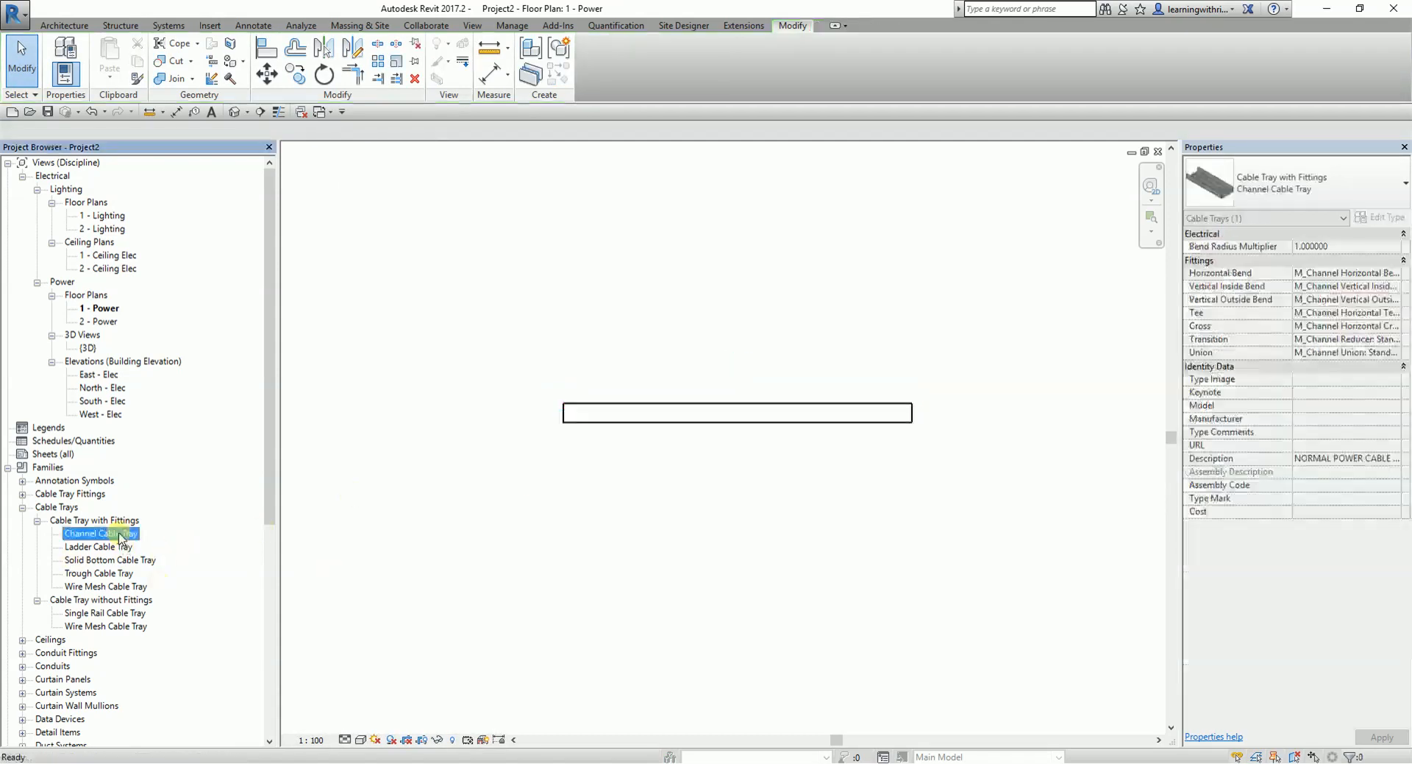
{"action": "double_click", "coordinate": [118, 533]}
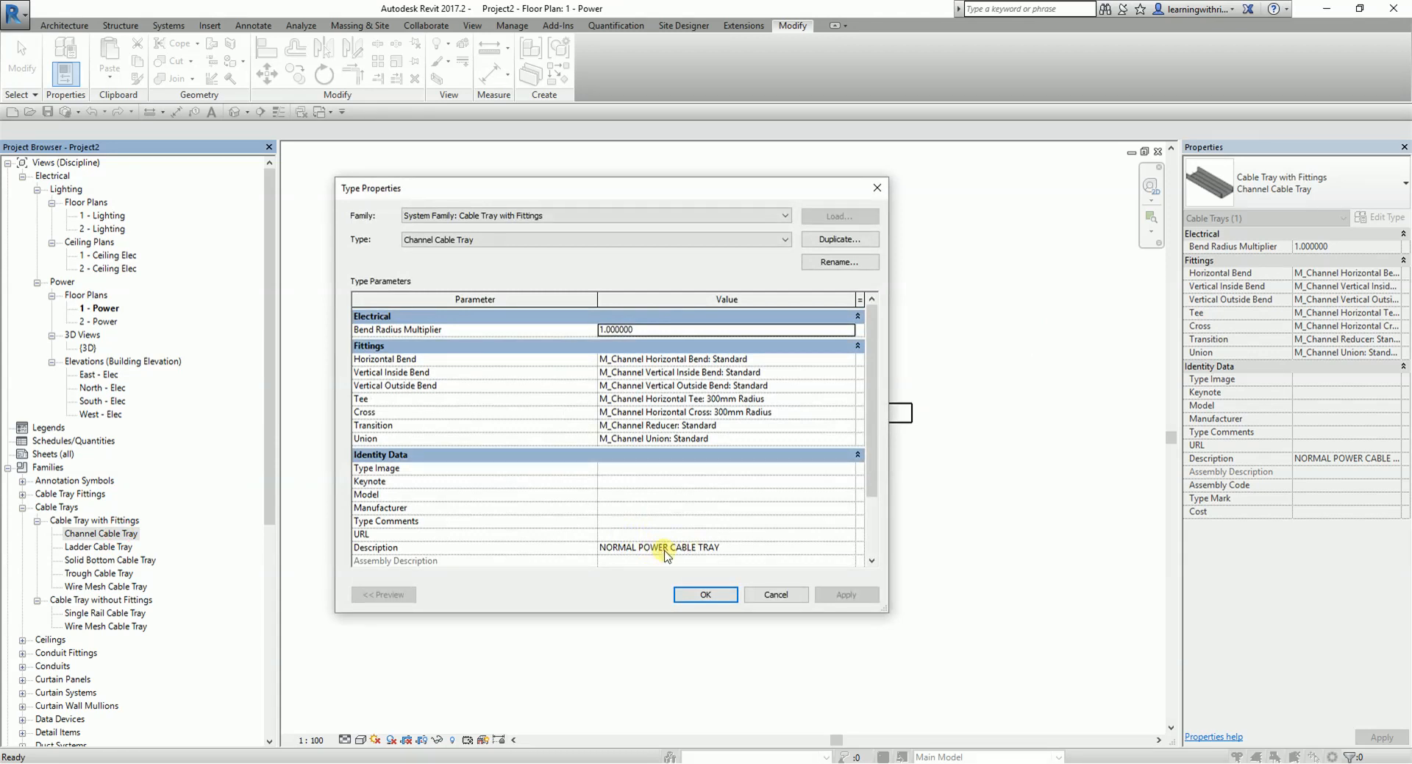
{"action": "key", "text": "Escape"}
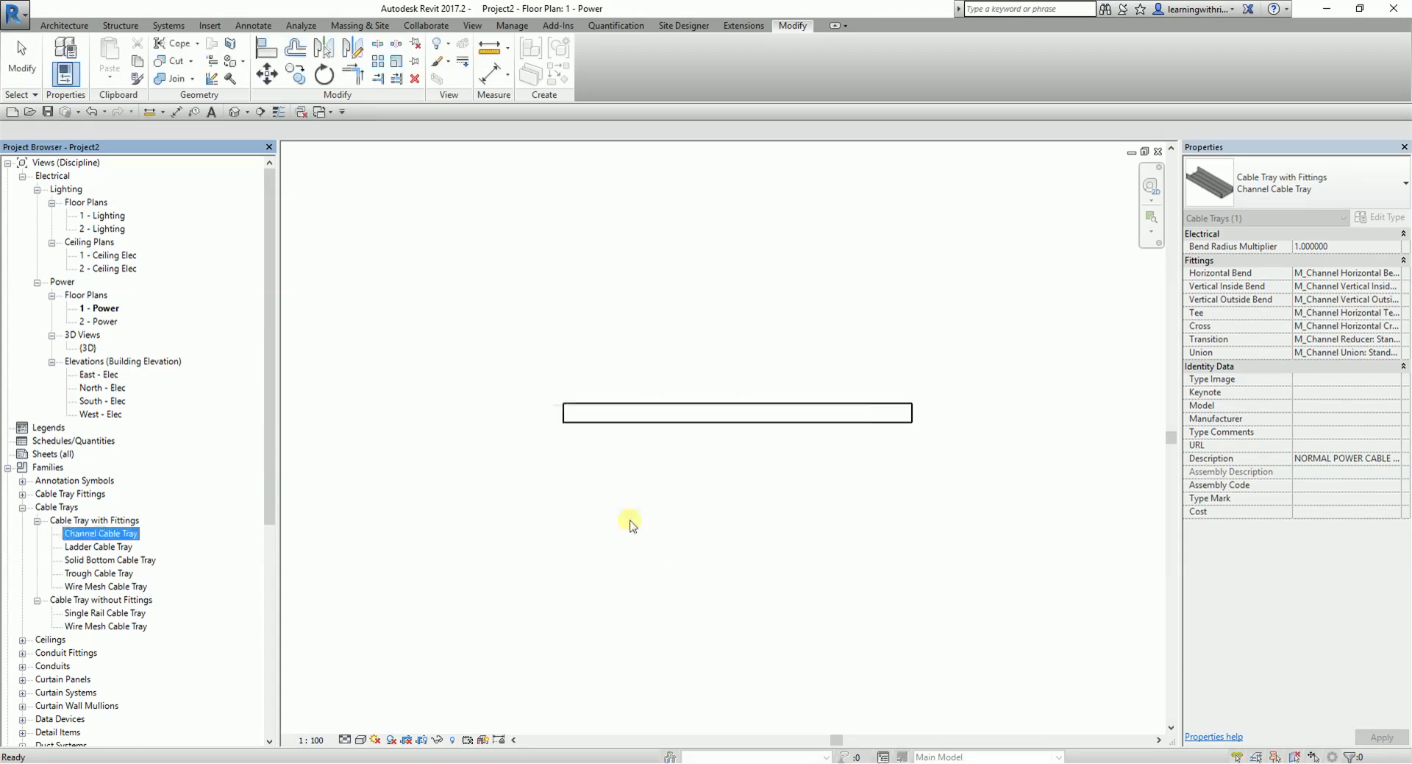
{"action": "right_click", "coordinate": [118, 536]}
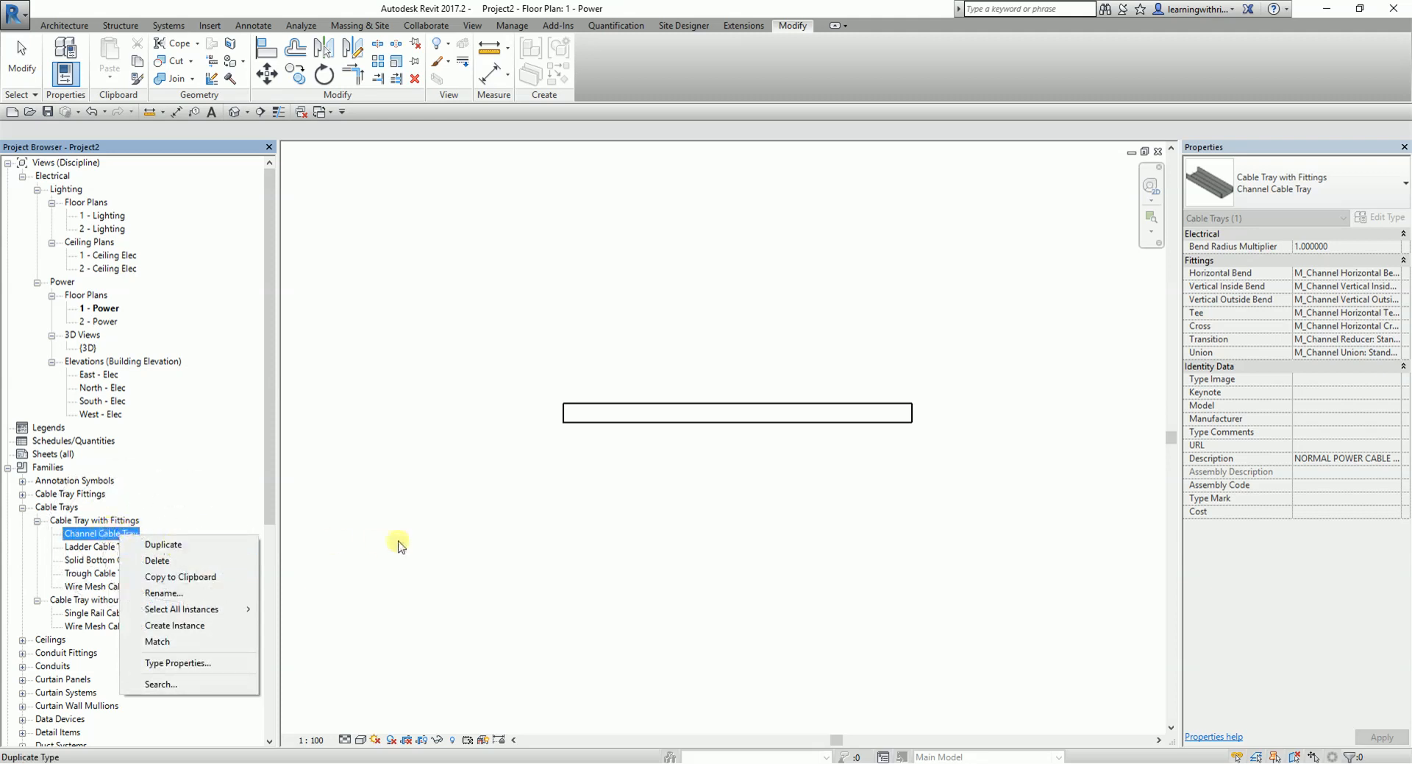
{"action": "left_click", "coordinate": [578, 524]}
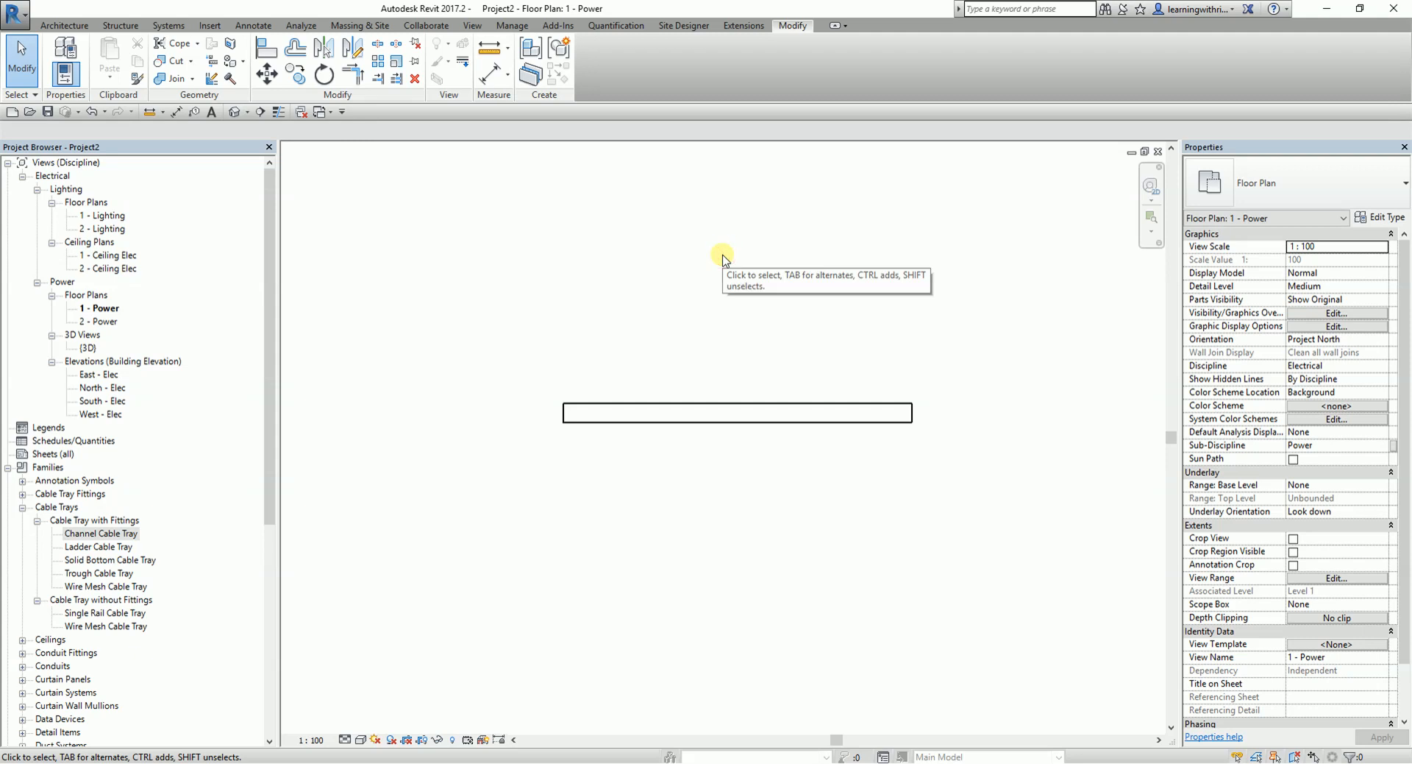
- Open the filter definitions from the visibility/graphic overrides of the 1 - Power floor plan
{"action": "key", "text": "v"}
{"action": "key", "text": "v"}
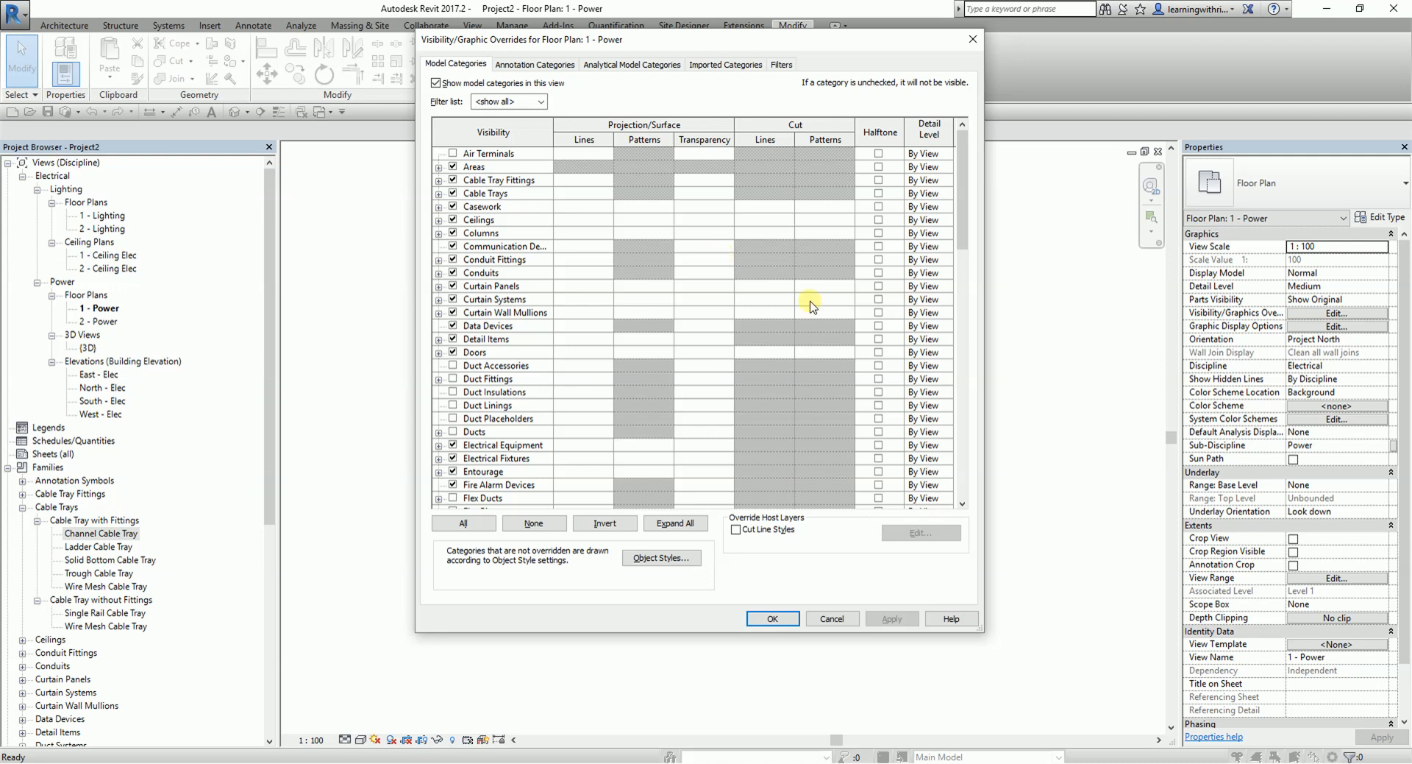
{"action": "left_click", "coordinate": [781, 65]}
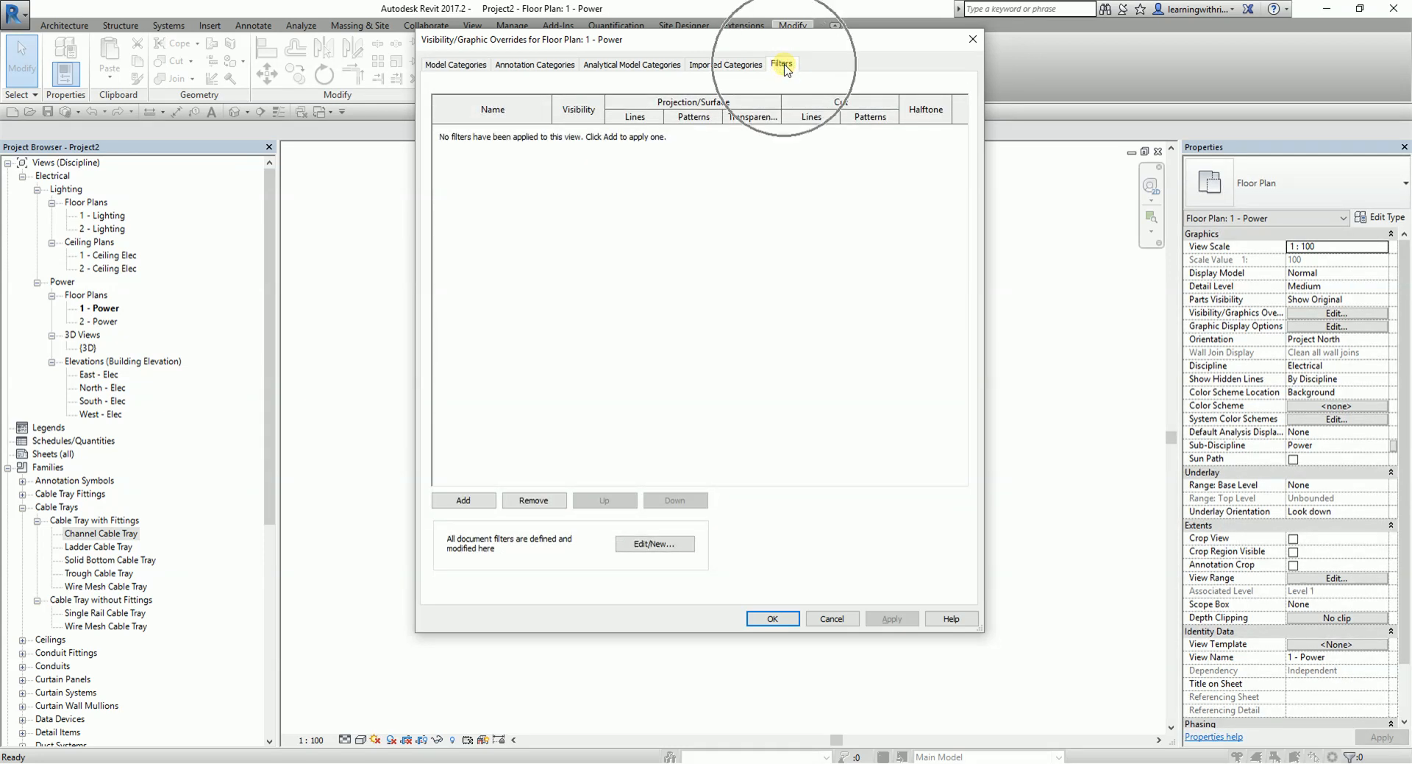
{"action": "left_click", "coordinate": [456, 501]}
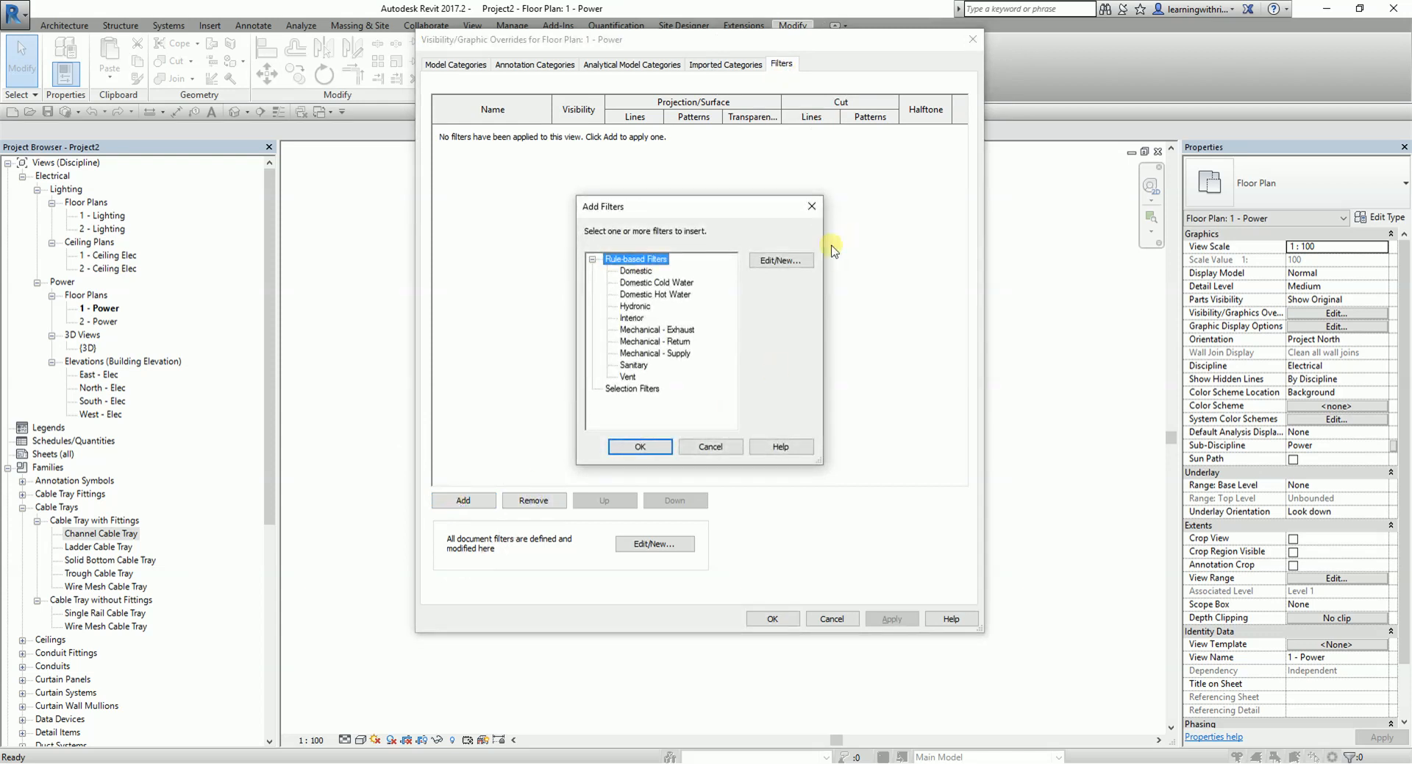
{"action": "key", "text": "ctrl"}
{"action": "key", "text": "ctrl"}
{"action": "key", "text": "ctrl"}
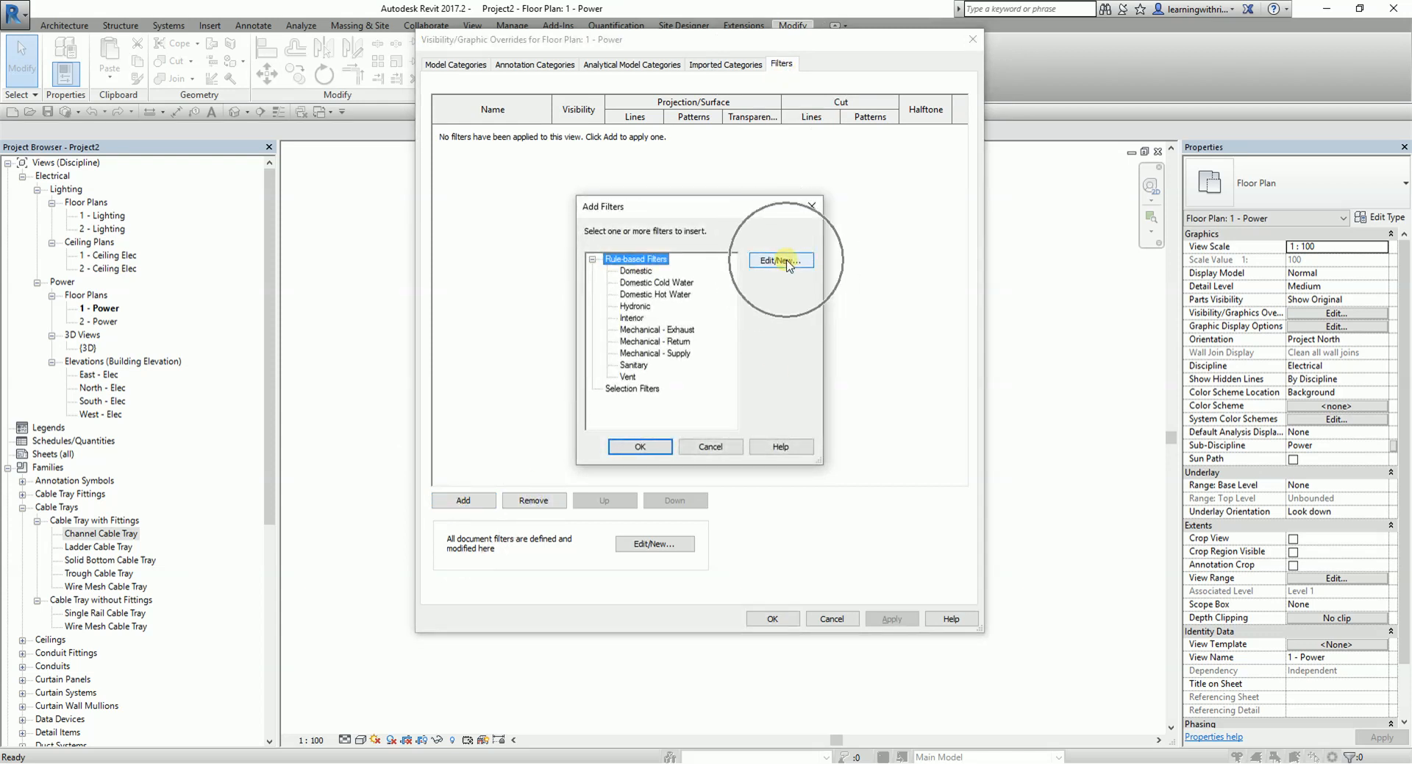
{"action": "left_click", "coordinate": [786, 263]}
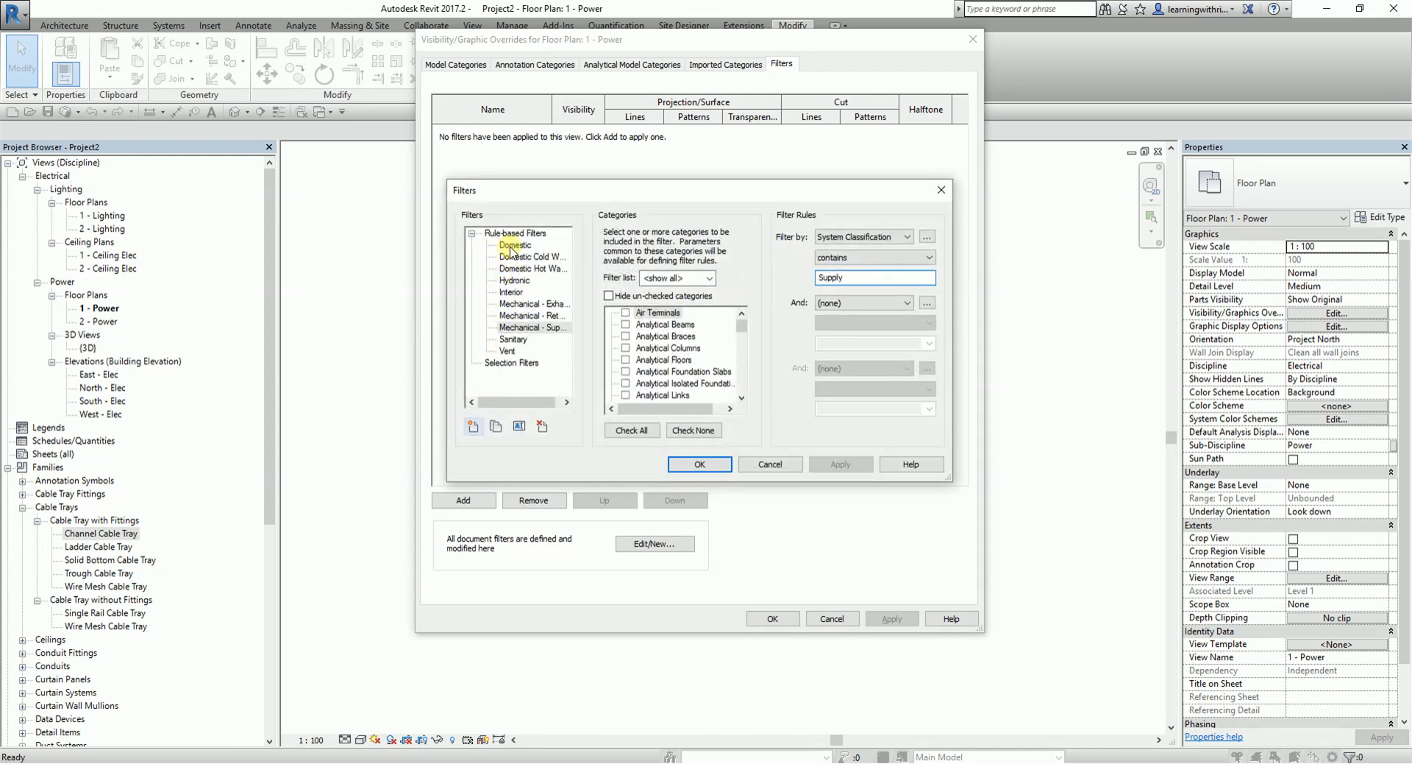
- Create a rule-based filter named NORMAL POWER CABLE TRAY covering the Cable Tray Fittings and Cable Trays categories
{"action": "left_click", "coordinate": [474, 427]}
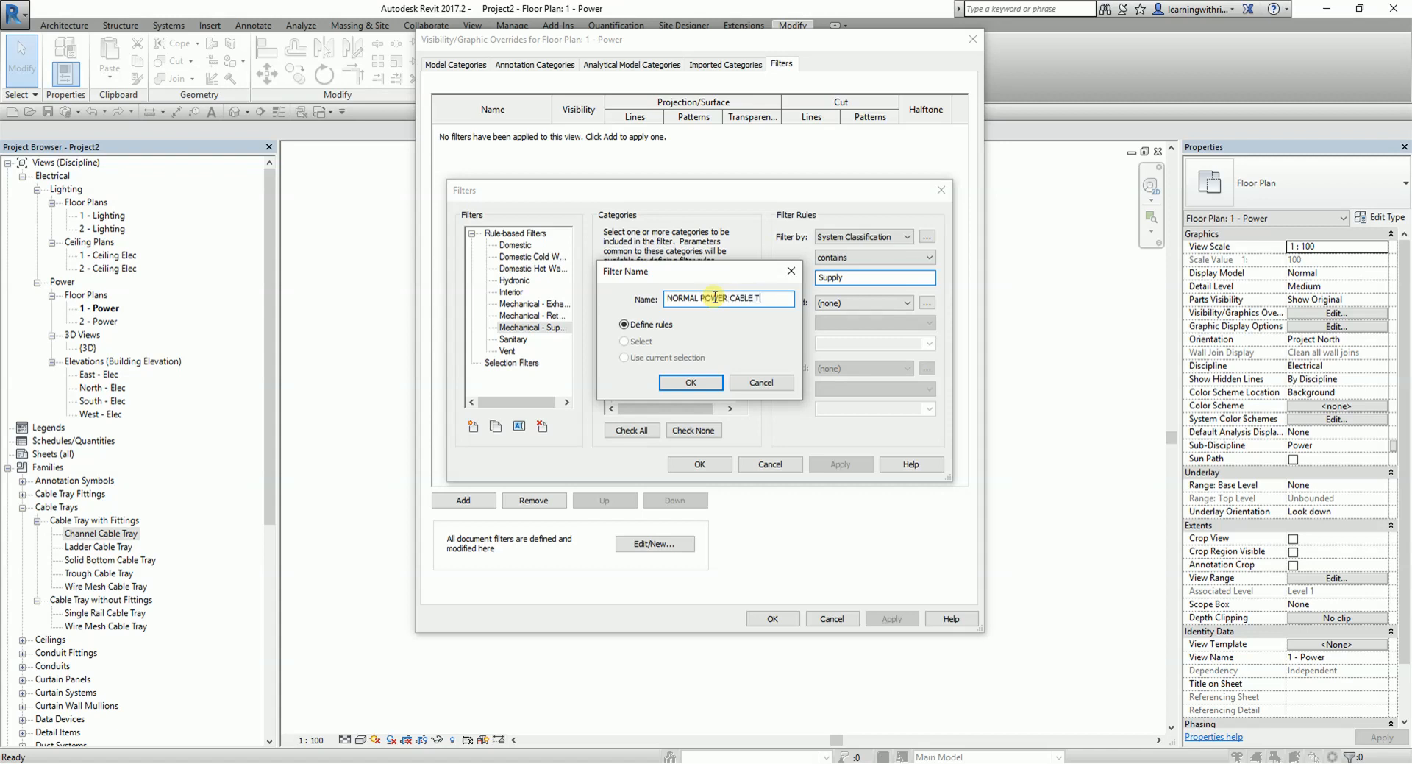
{"action": "left_click", "coordinate": [691, 381]}
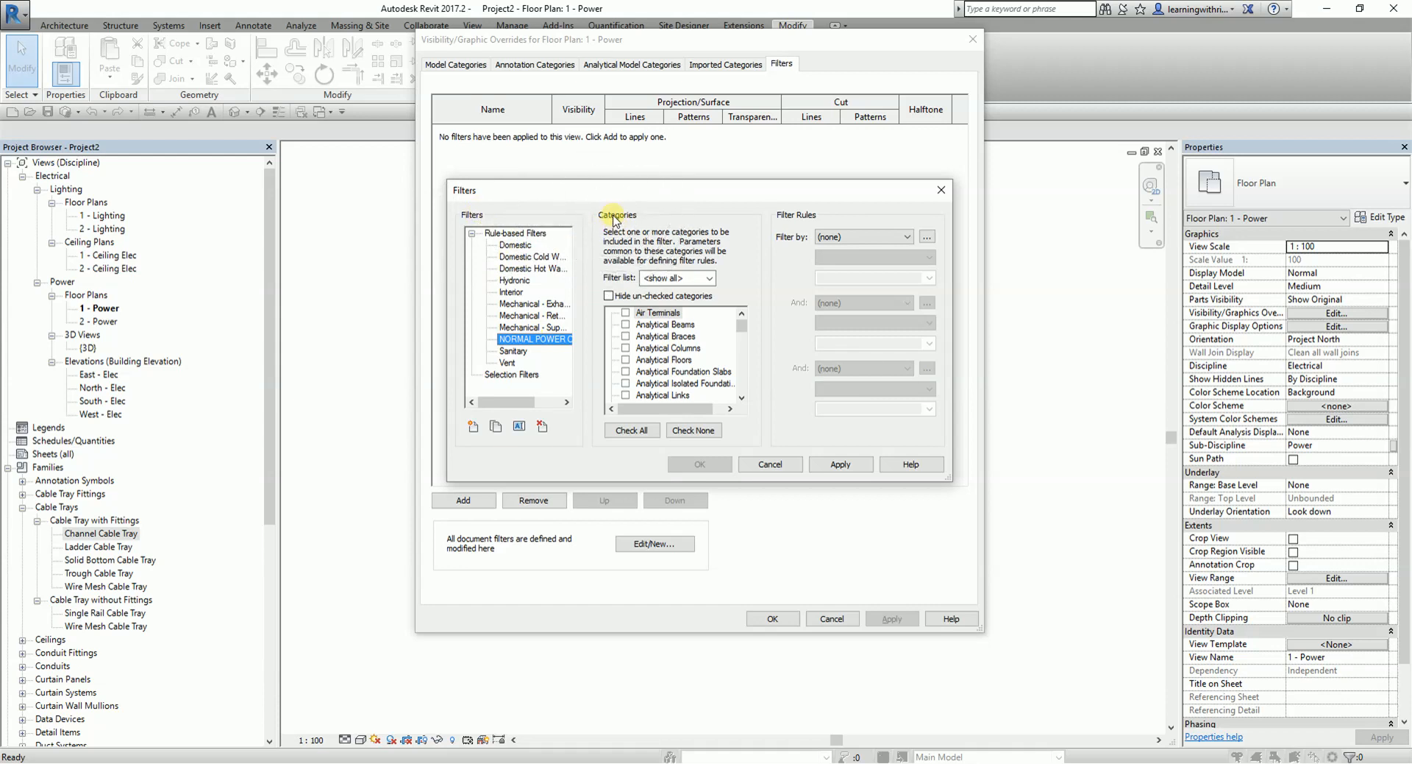
{"action": "left_click", "coordinate": [557, 346]}
{"action": "mouse_move", "coordinate": [740, 324]}
{"action": "left_mouse_down"}
{"action": "mouse_move", "coordinate": [743, 342]}
{"action": "mouse_move", "coordinate": [743, 329]}
{"action": "left_mouse_up"}
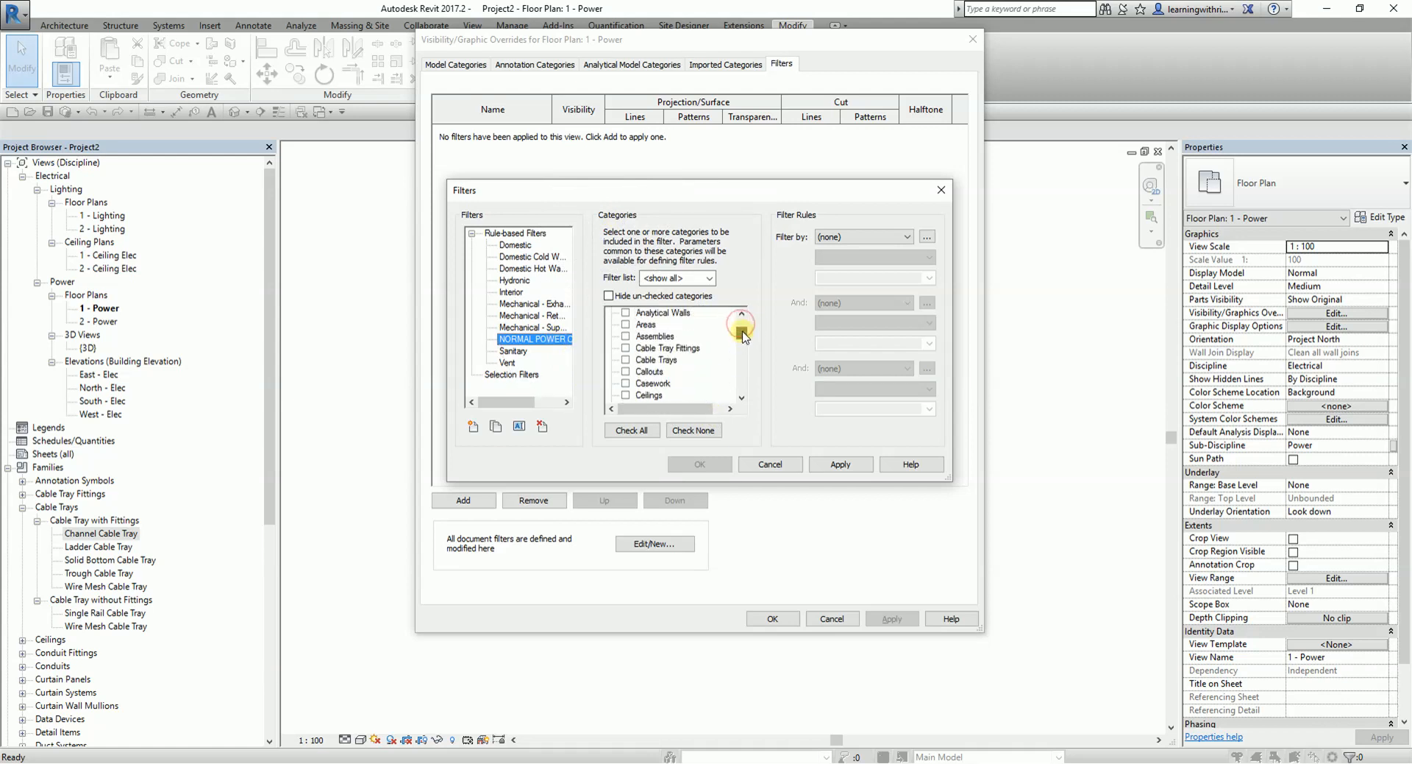
{"action": "left_click", "coordinate": [627, 348]}
{"action": "left_click", "coordinate": [627, 360]}
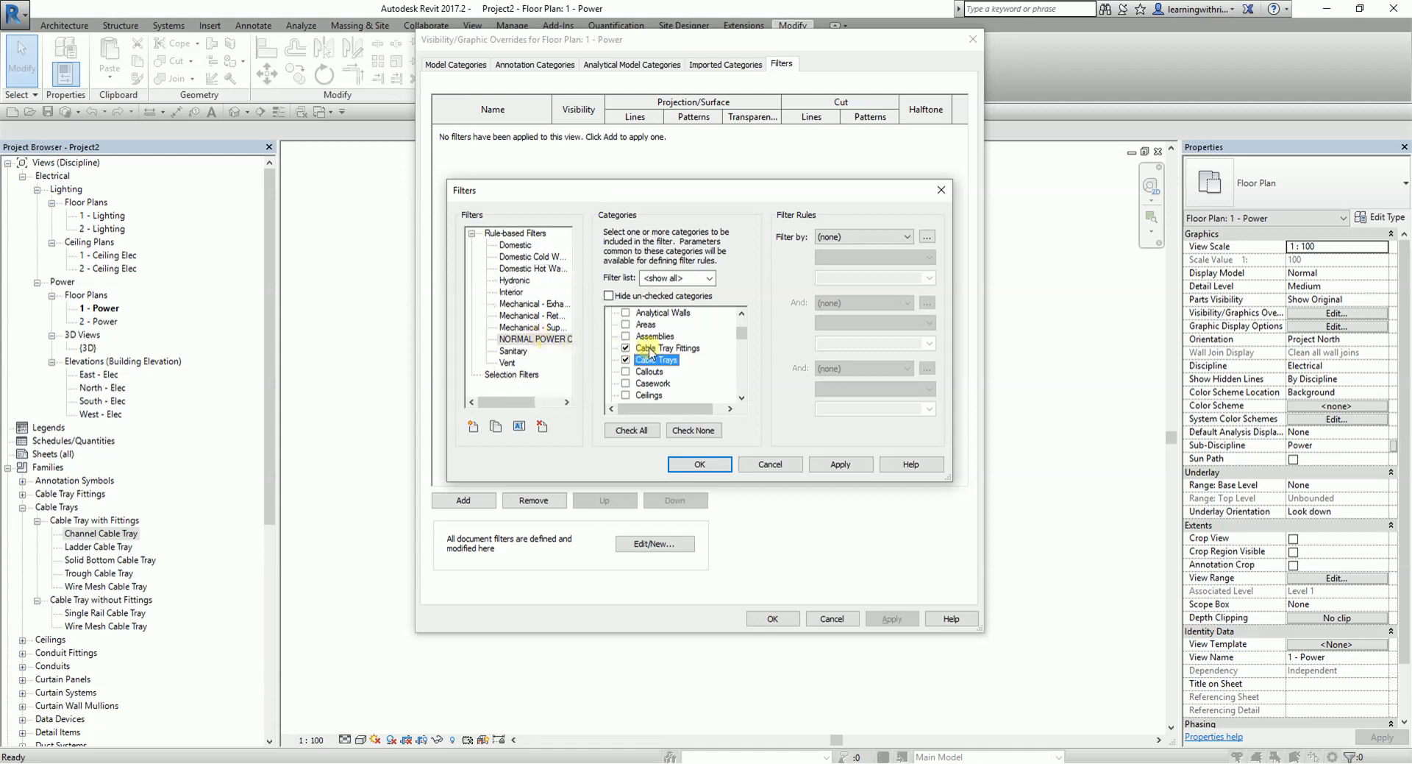
- Set the NORMAL POWER CABLE TRAY filter's rule to Description equals NORMAL POWER CABLE TRAY and apply it
{"action": "key", "text": "ctrl"}
{"action": "key", "text": "ctrl"}
{"action": "key", "text": "ctrl"}
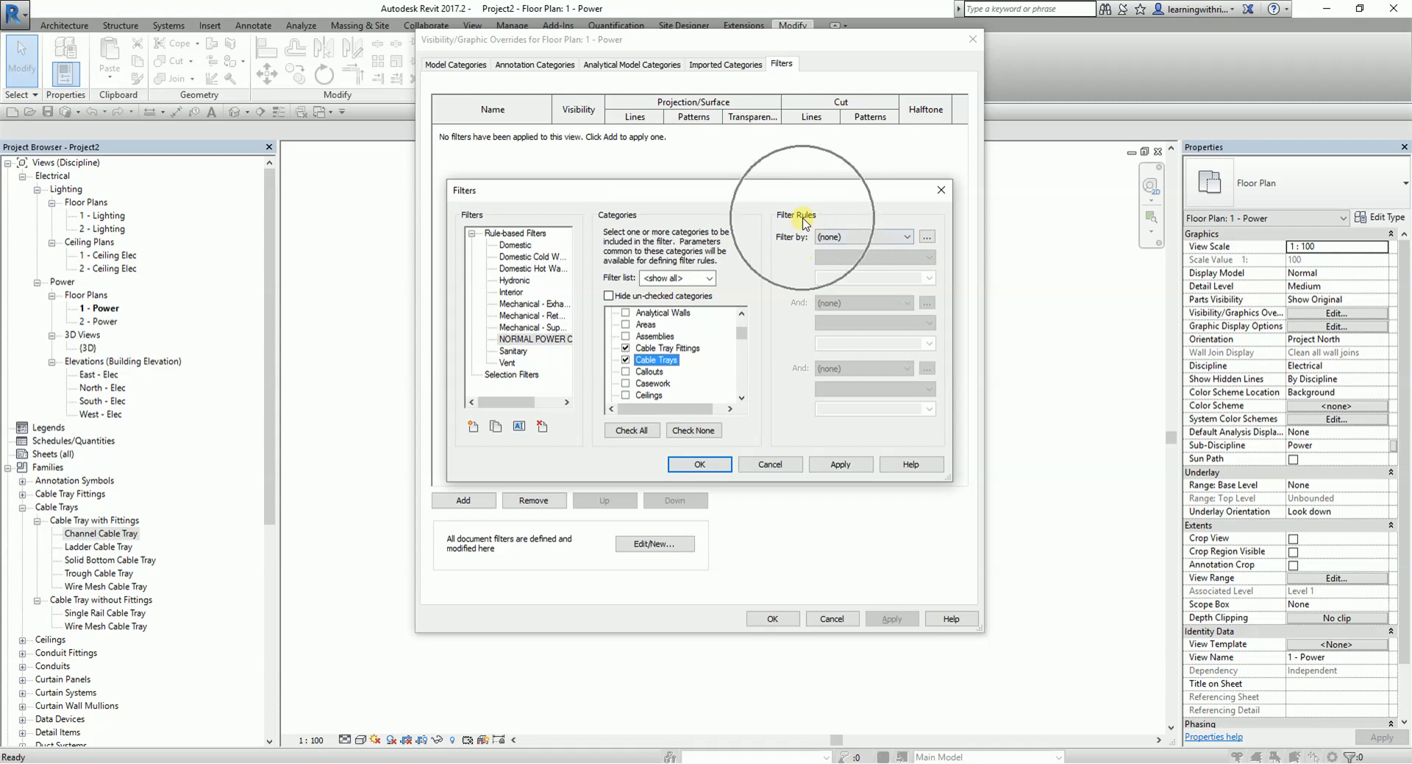
{"action": "left_click", "coordinate": [902, 240]}
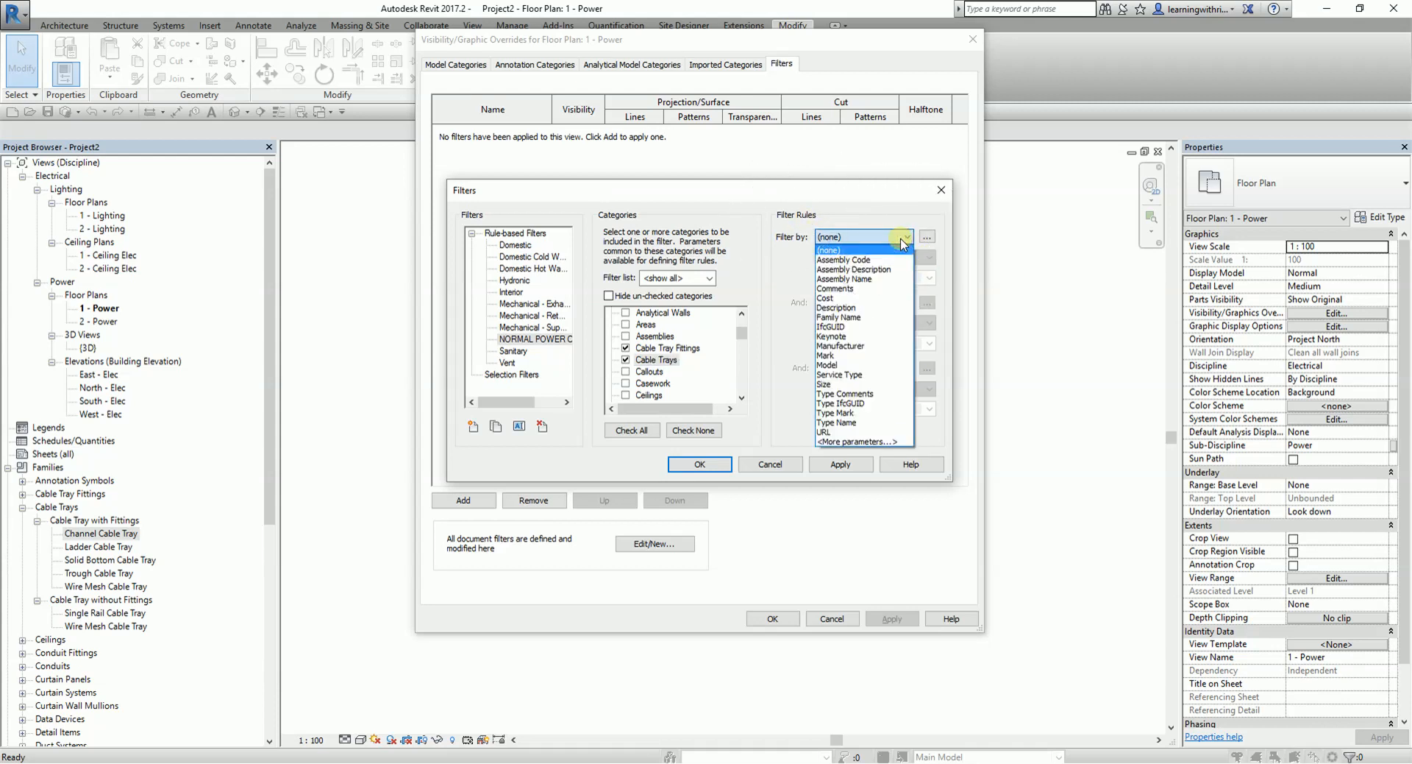
{"action": "left_click", "coordinate": [846, 307]}
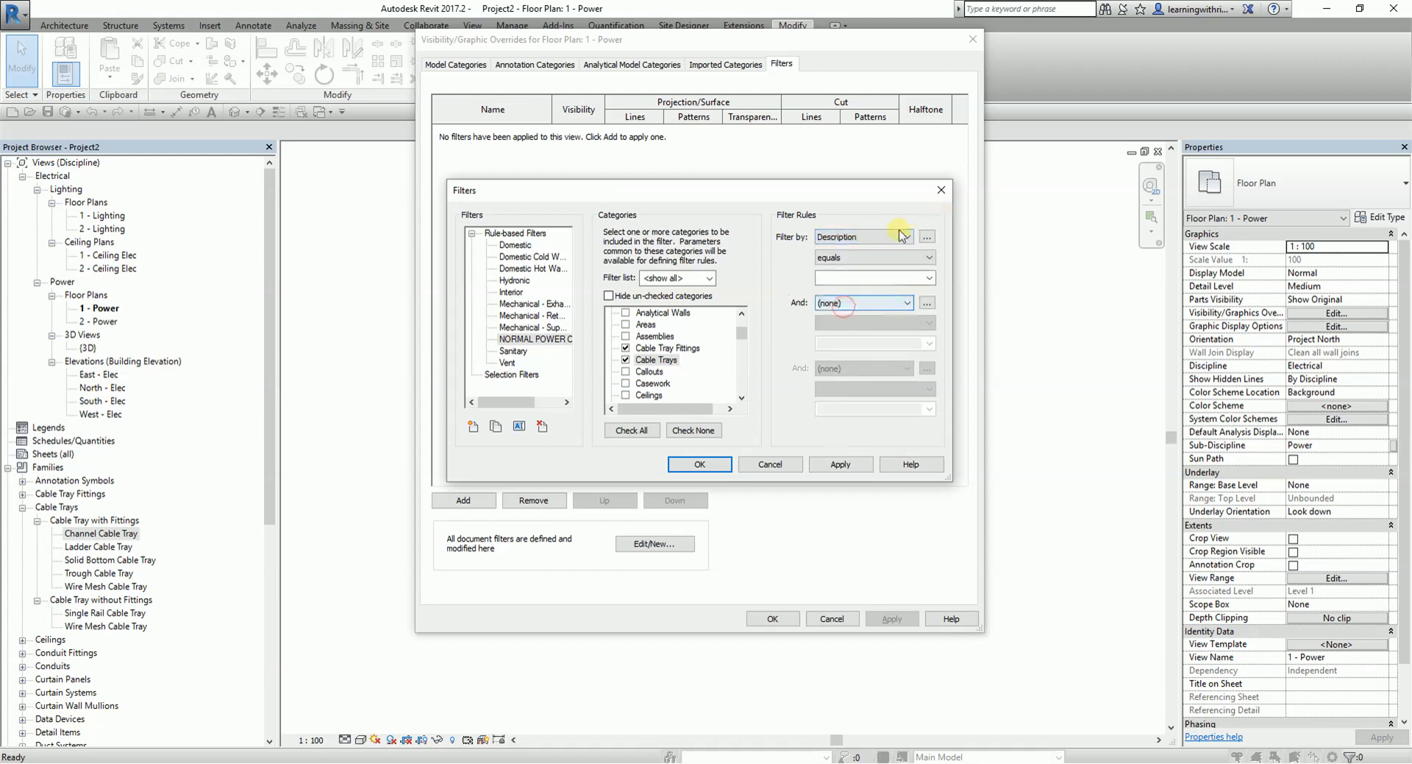
{"action": "left_click", "coordinate": [907, 276]}
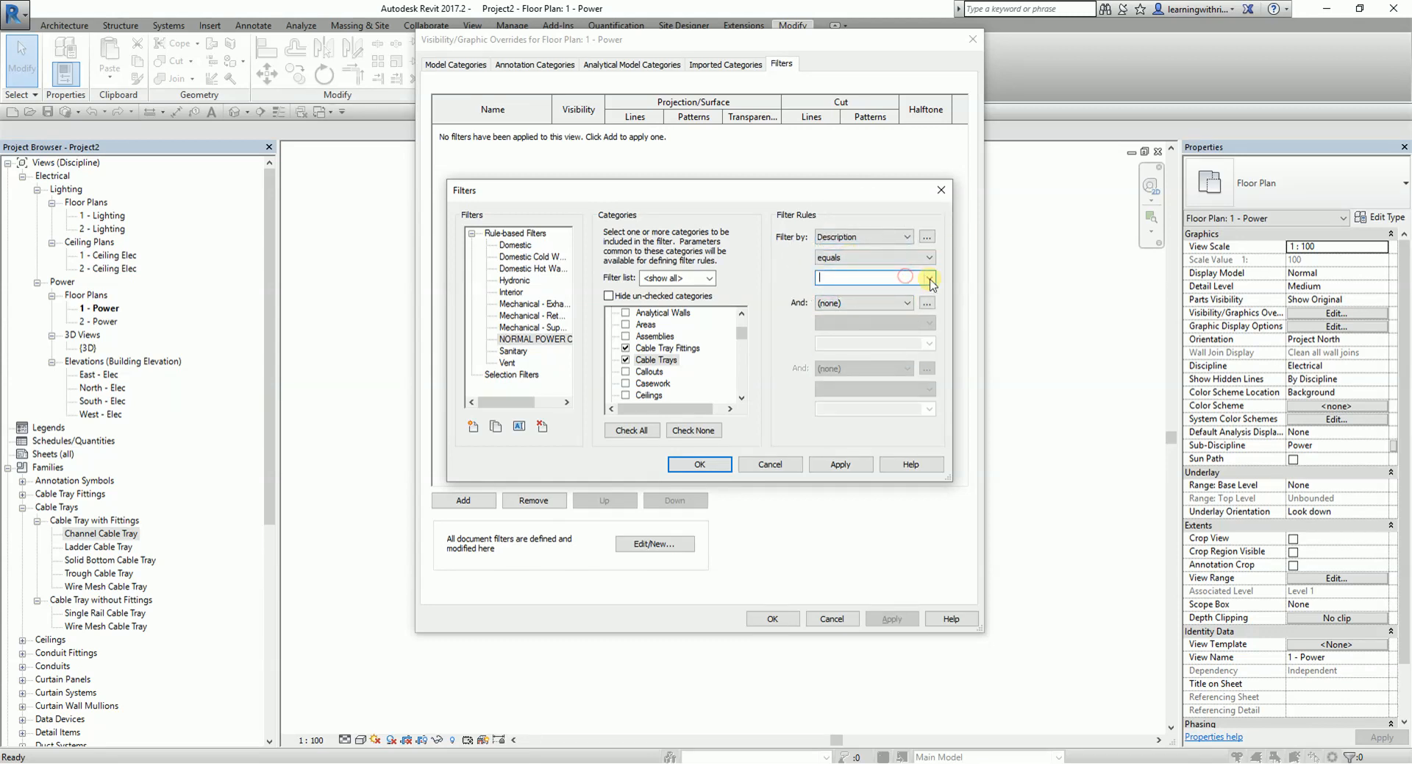
{"action": "left_click", "coordinate": [930, 277]}
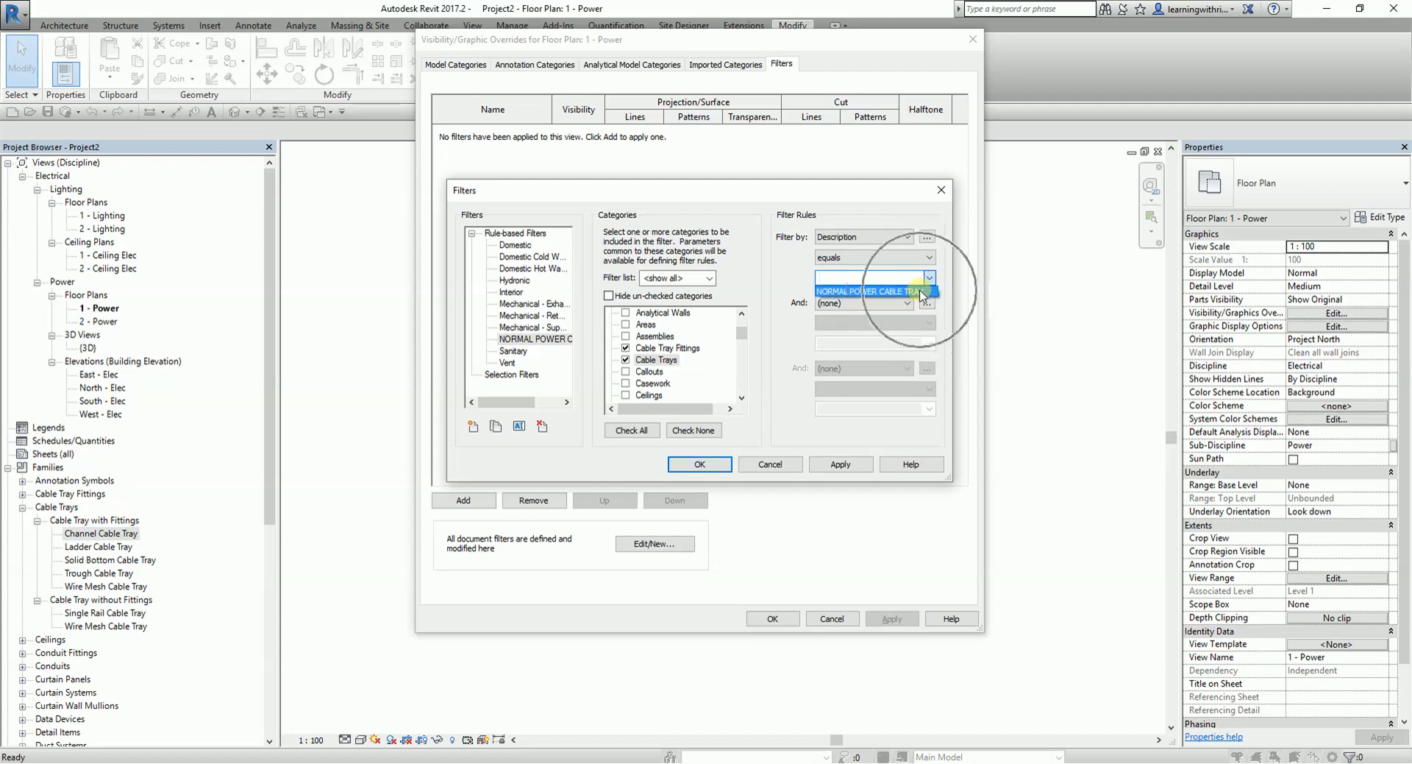
{"action": "left_click", "coordinate": [921, 292]}
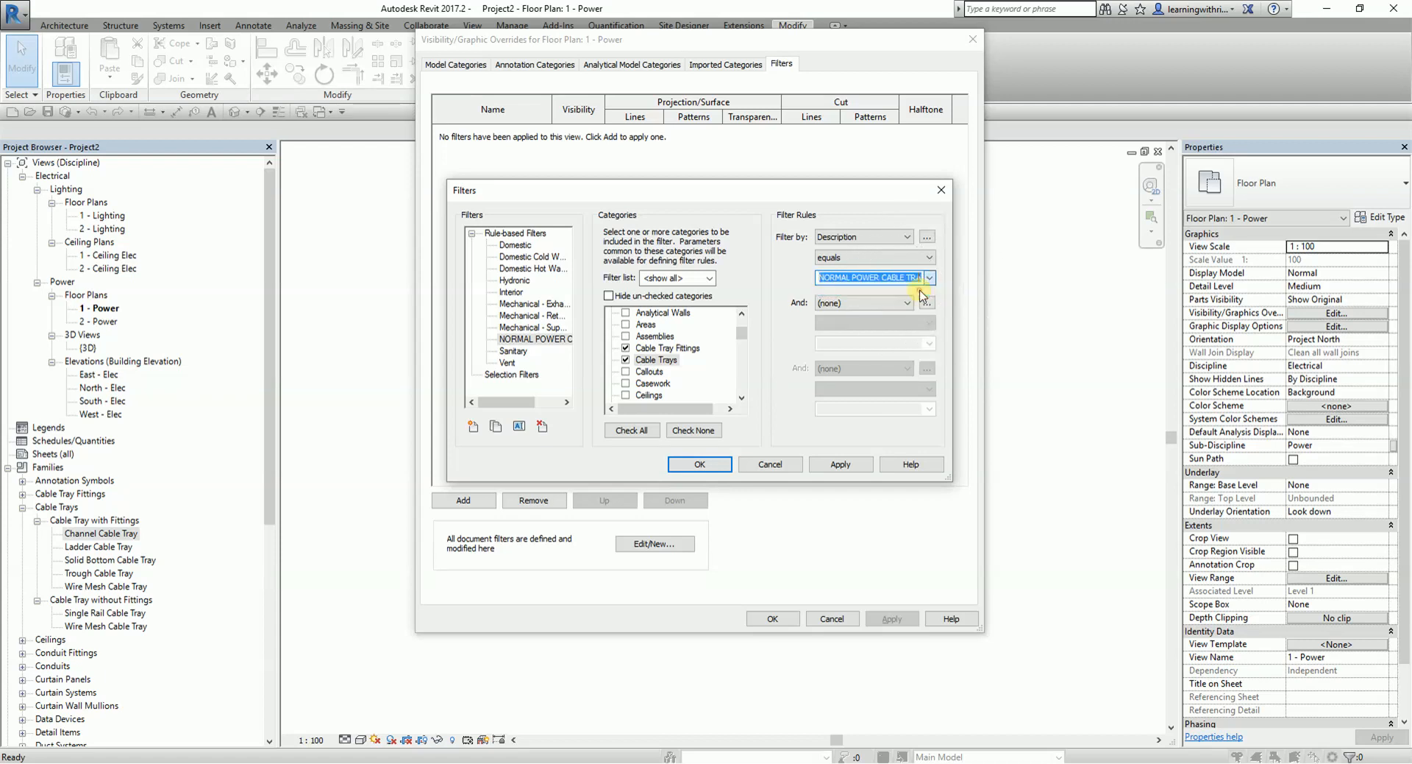
{"action": "left_click", "coordinate": [850, 464]}
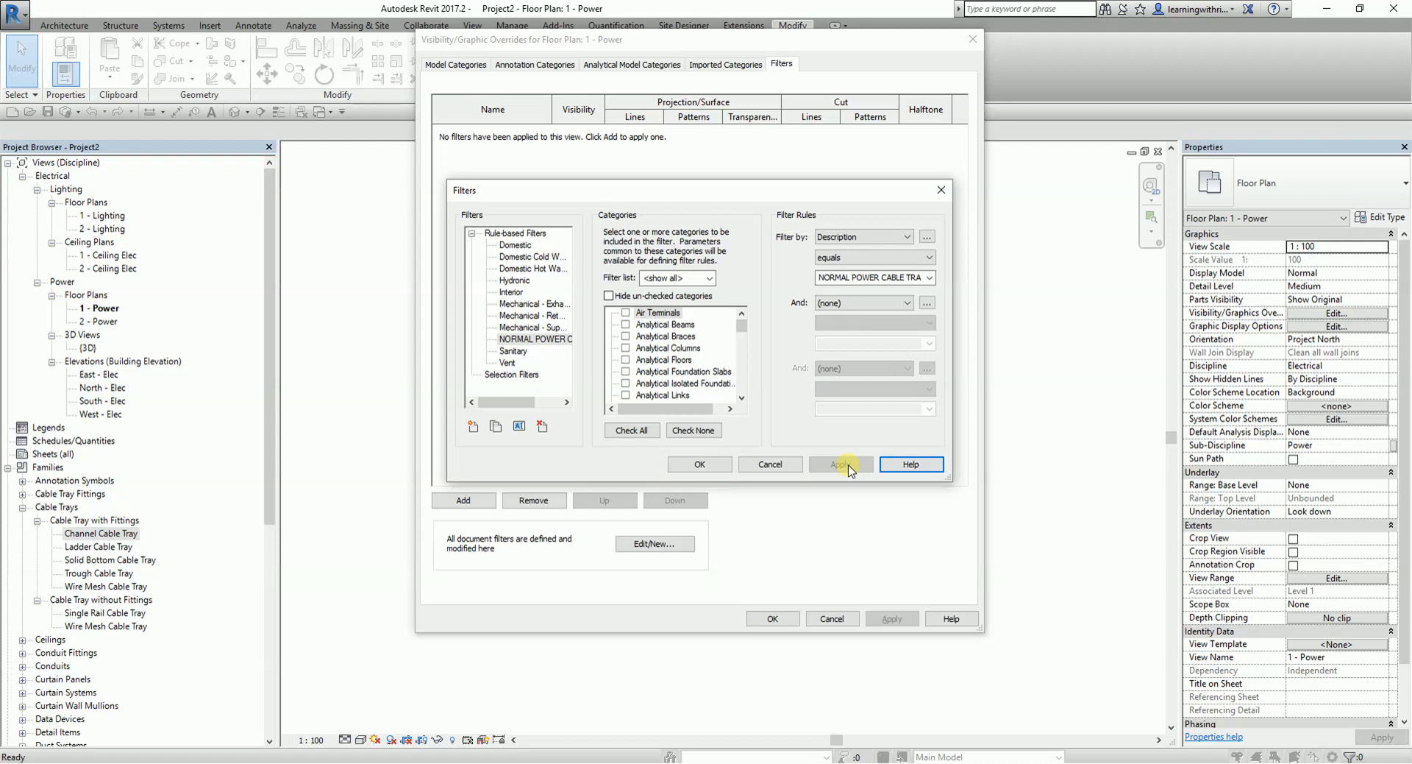
- Create a rule-based filter named TRUNKING covering the Cable Tray Fittings and Cable Trays categories
{"action": "left_click", "coordinate": [473, 426]}
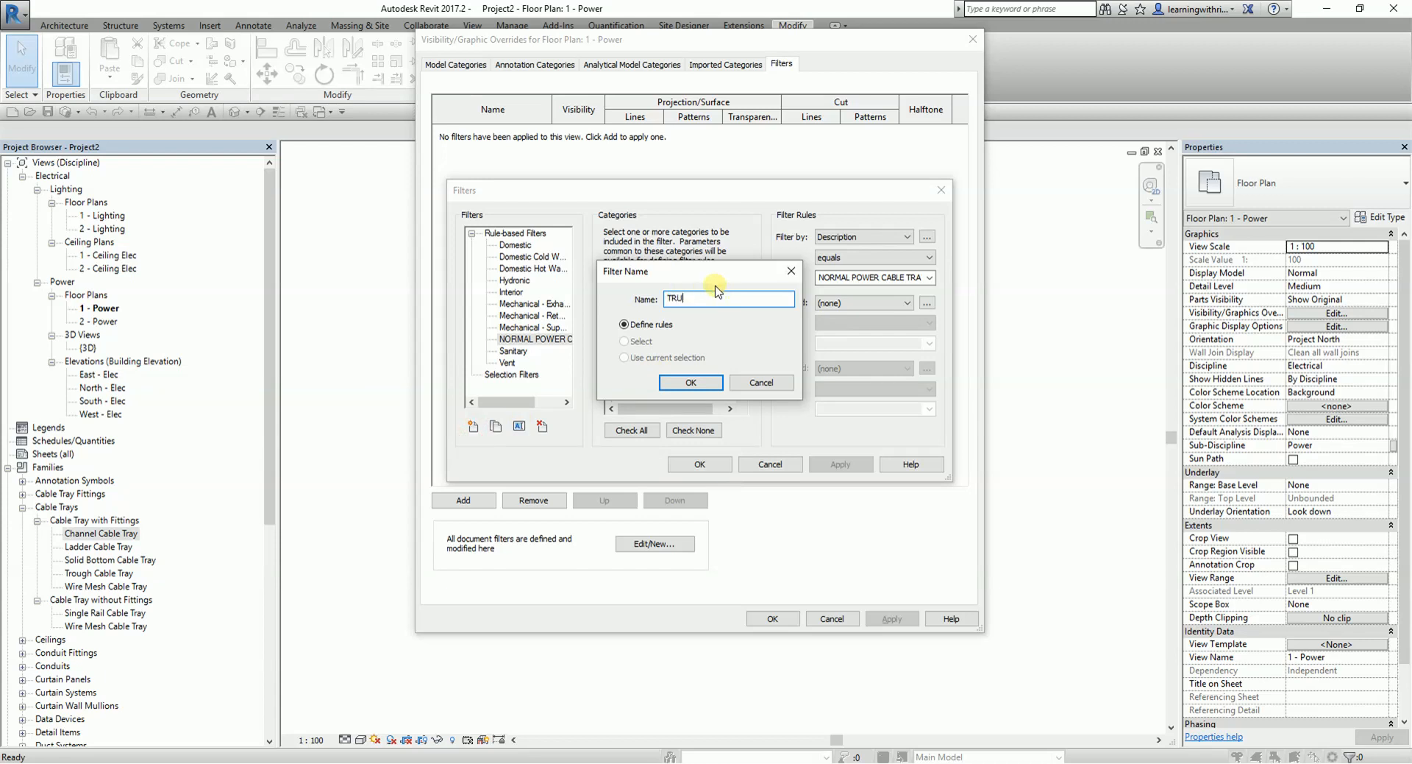
{"action": "left_click", "coordinate": [688, 382]}
{"action": "scroll", "coordinate": [739, 400], "scroll_direction": "down", "scroll_amount": 5}
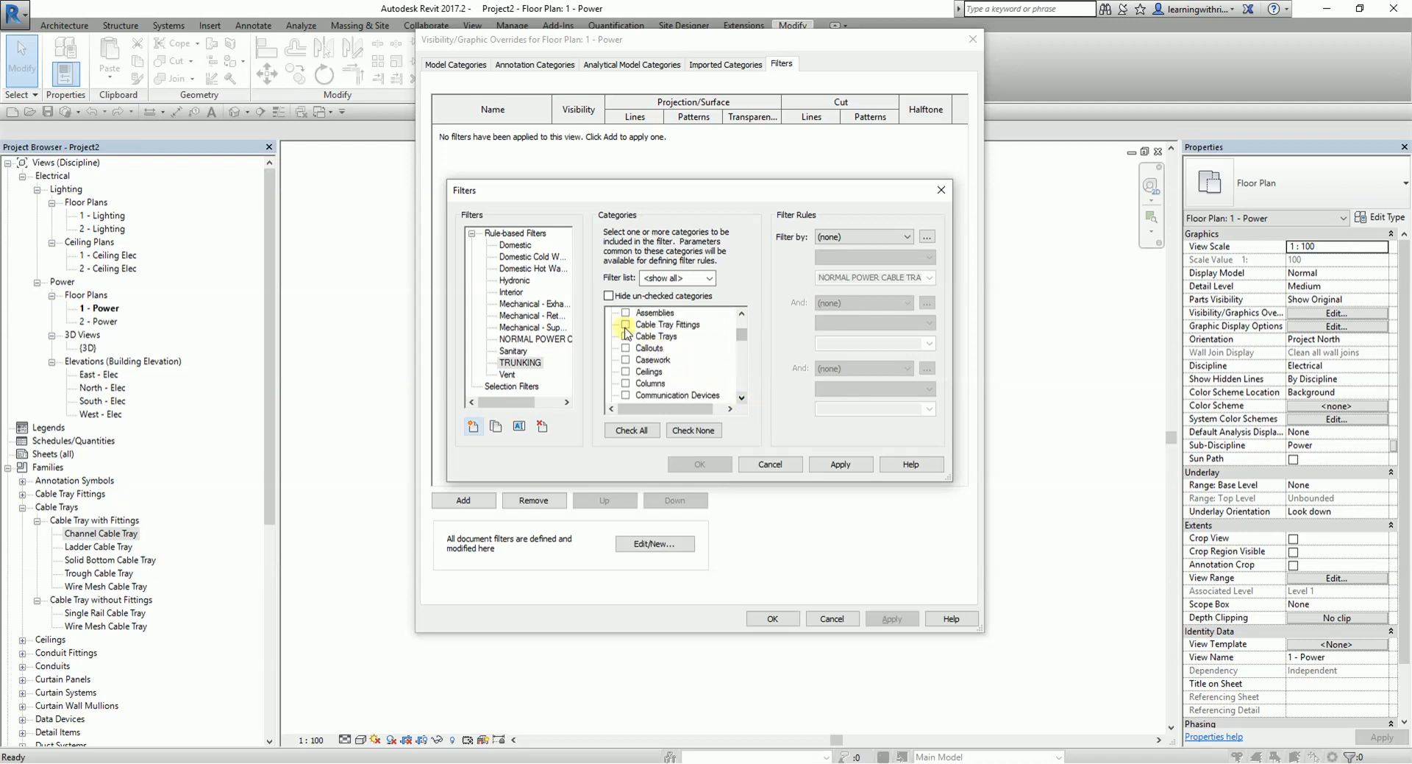
{"action": "left_click", "coordinate": [626, 324]}
{"action": "left_click", "coordinate": [626, 336]}
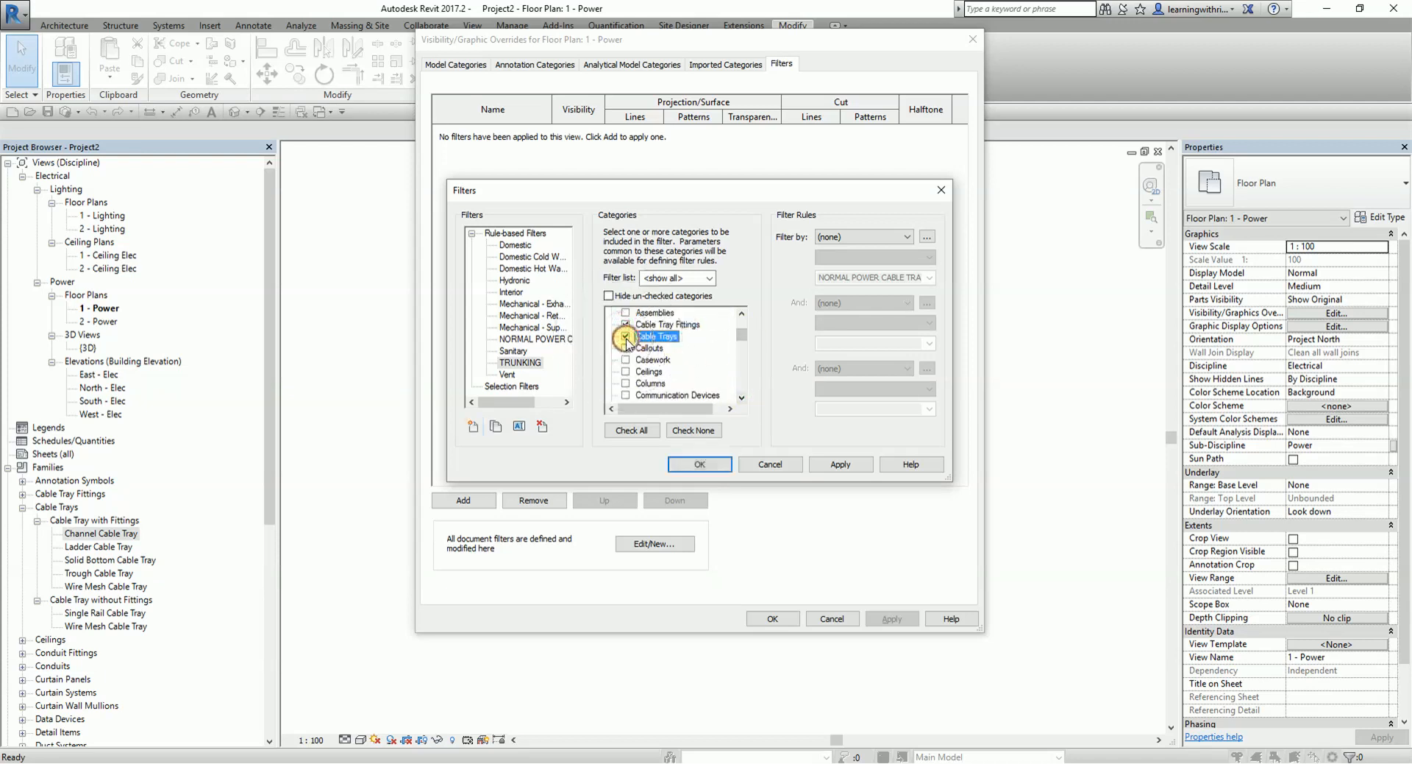
- Set the TRUNKING filter's rule to Description equals NORMAL POWER CABLE TRAY and apply it
{"action": "left_click", "coordinate": [894, 237]}
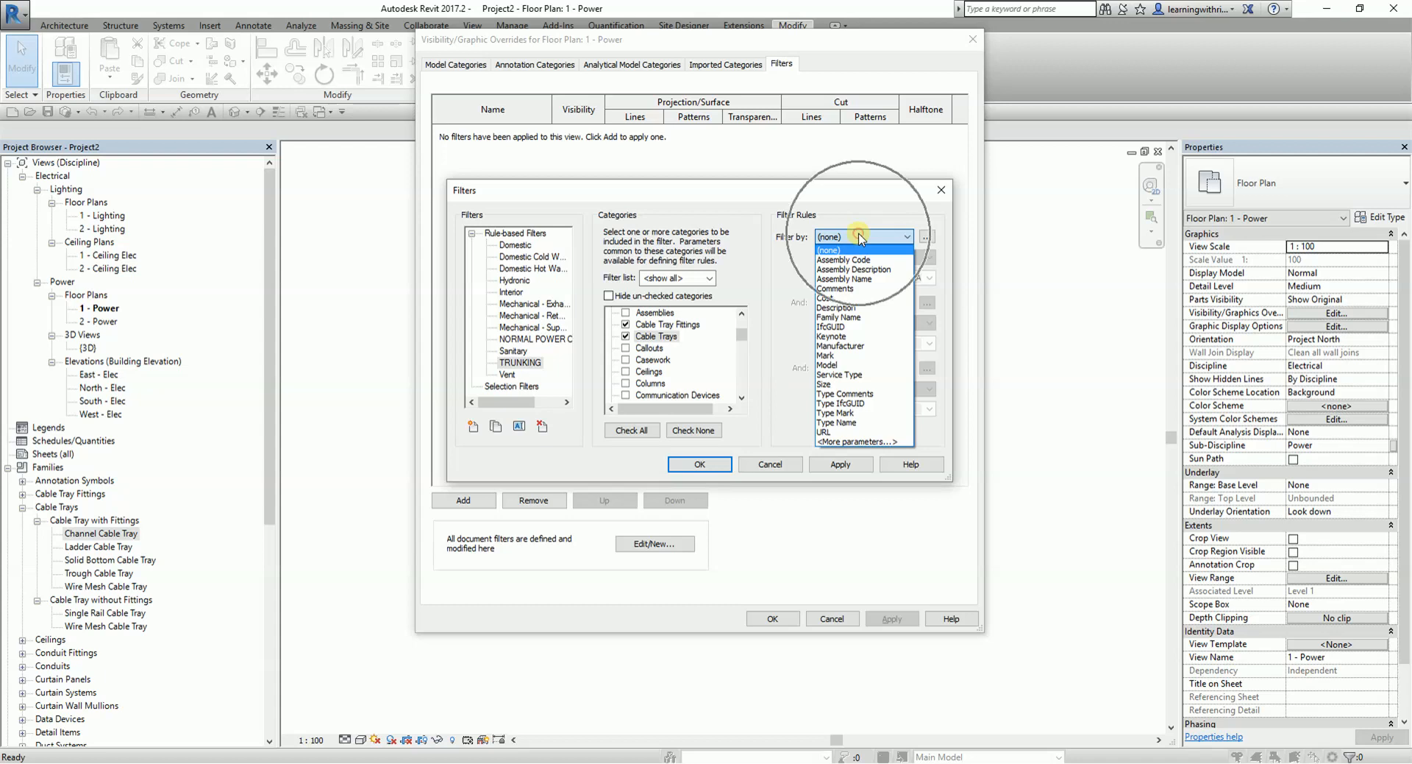
{"action": "left_click", "coordinate": [836, 308]}
{"action": "left_click", "coordinate": [804, 249]}
{"action": "left_click", "coordinate": [870, 279]}
{"action": "left_click", "coordinate": [837, 465]}
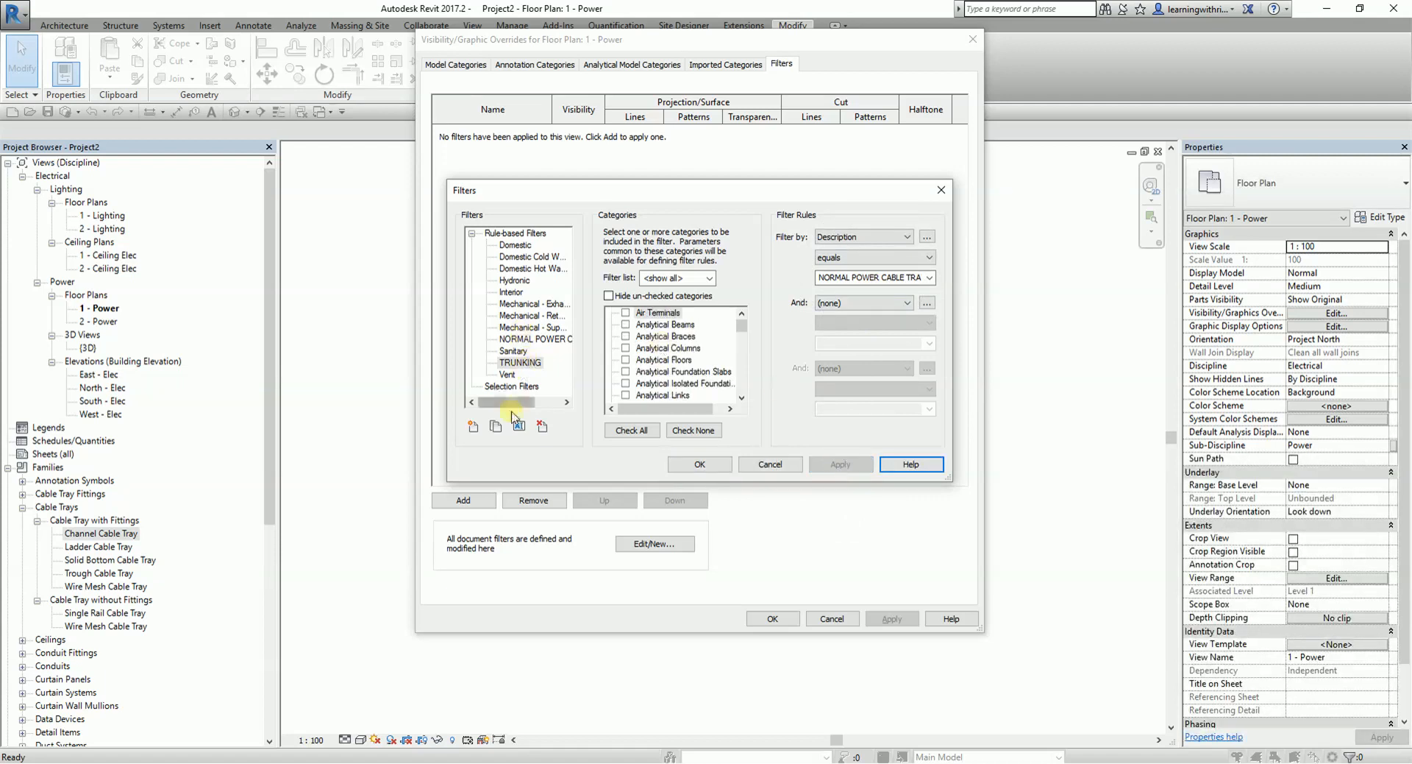
- Create a rule-based filter named LADDER CABLE TRAY covering the Cable Tray Fittings and Cable Trays categories
{"action": "left_click", "coordinate": [473, 427]}
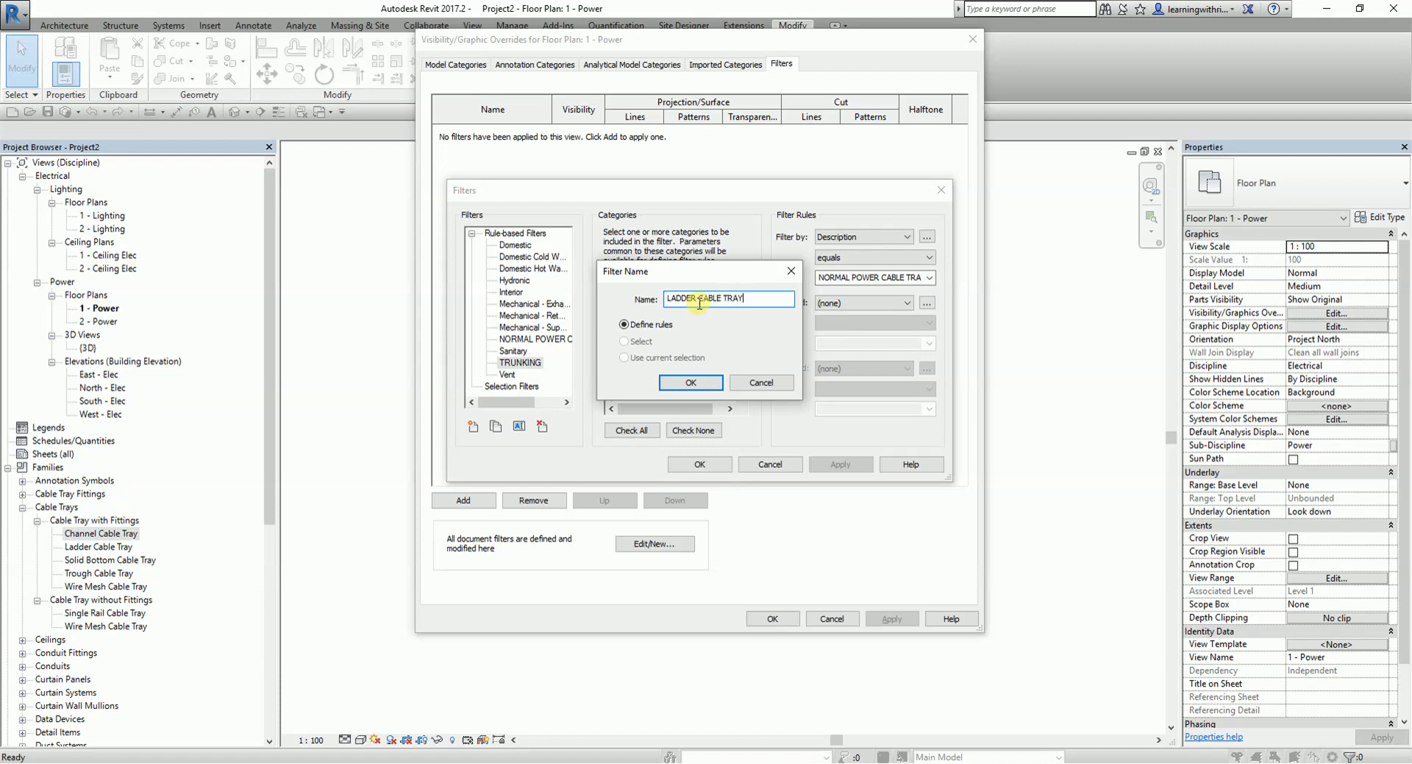
{"action": "left_click", "coordinate": [707, 383]}
{"action": "left_click", "coordinate": [741, 399]}
{"action": "left_click", "coordinate": [741, 398]}
{"action": "left_click", "coordinate": [741, 399]}
{"action": "left_click", "coordinate": [741, 399]}
{"action": "left_click", "coordinate": [626, 336]}
{"action": "left_click", "coordinate": [626, 348]}
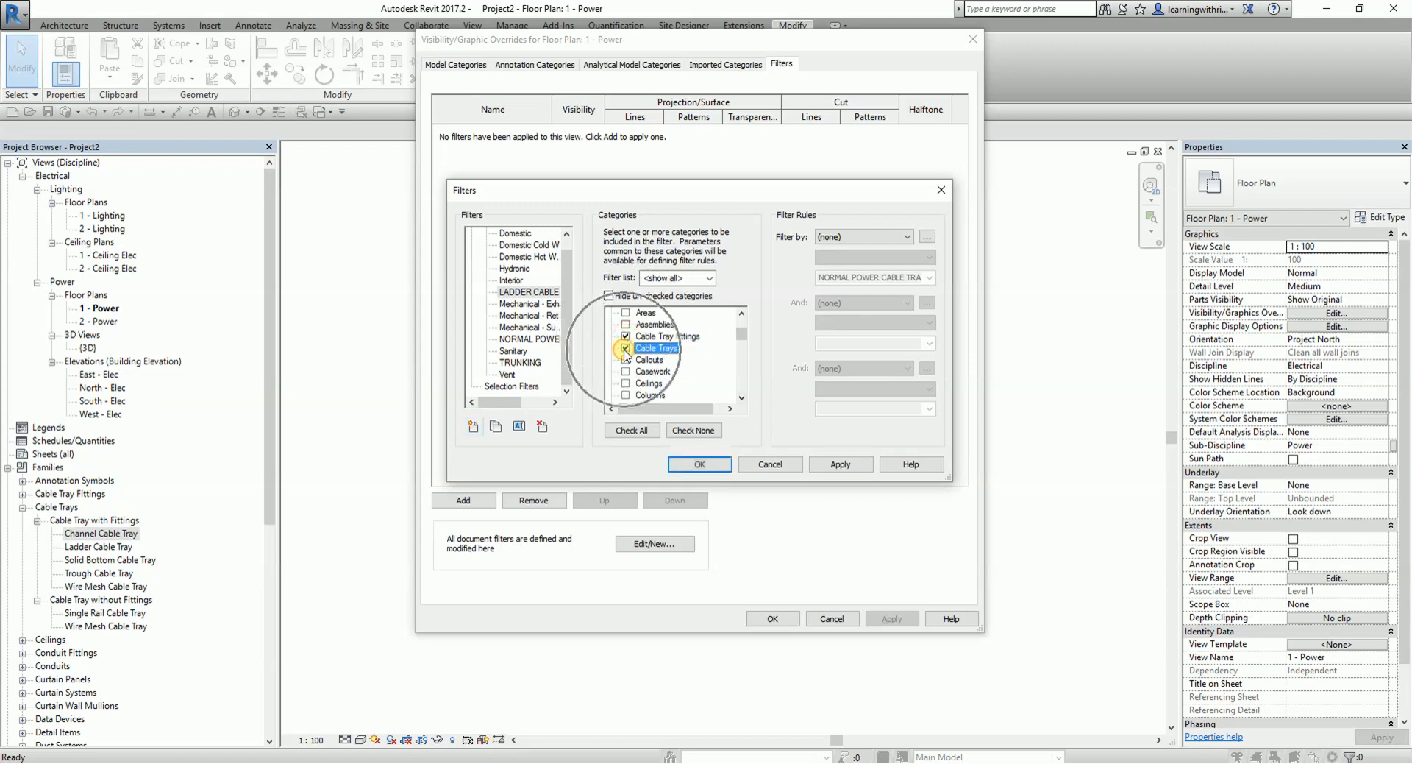
- Set the LADDER CABLE TRAY filter's rule to Description equals NORMAL POWER CABLE TRAY, apply it and close the filter definitions
{"action": "left_click", "coordinate": [905, 237]}
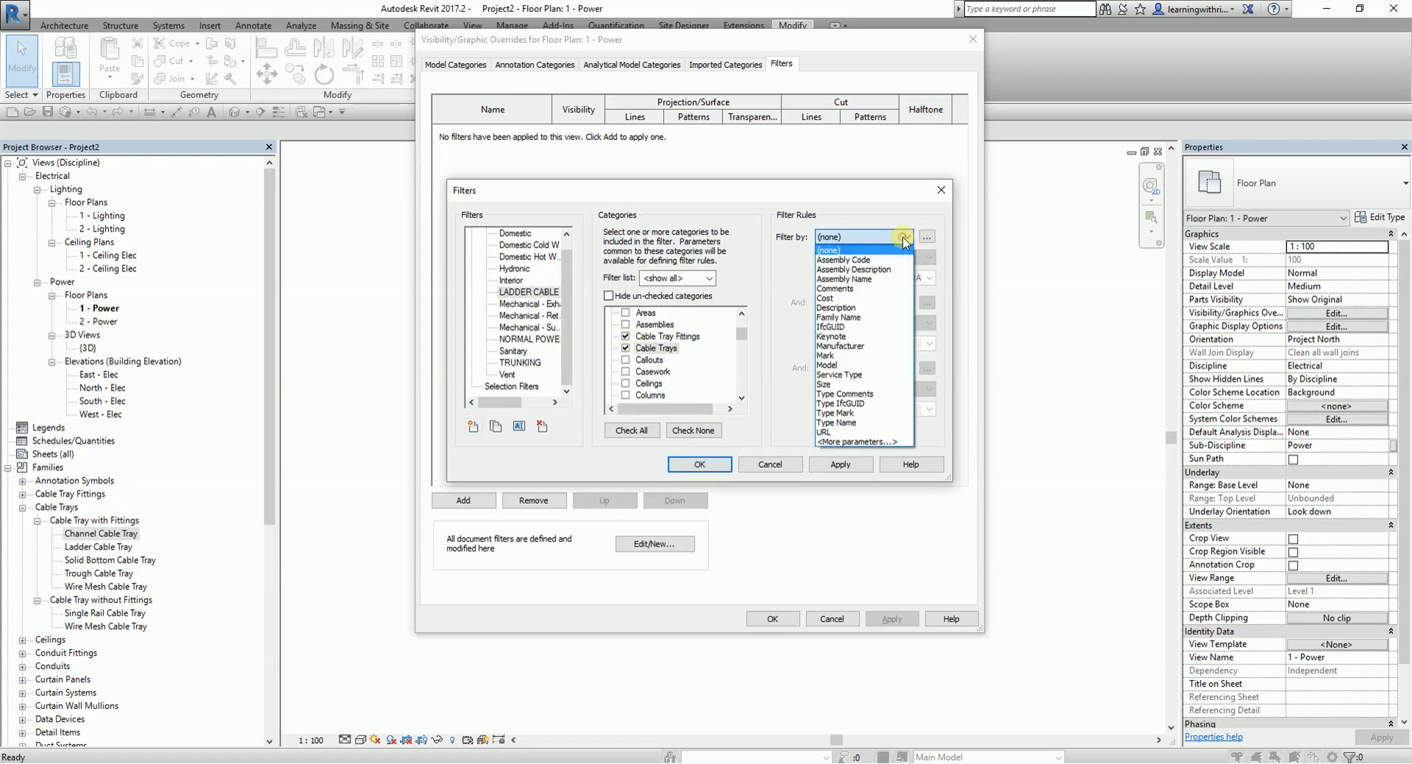
{"action": "left_click", "coordinate": [850, 309]}
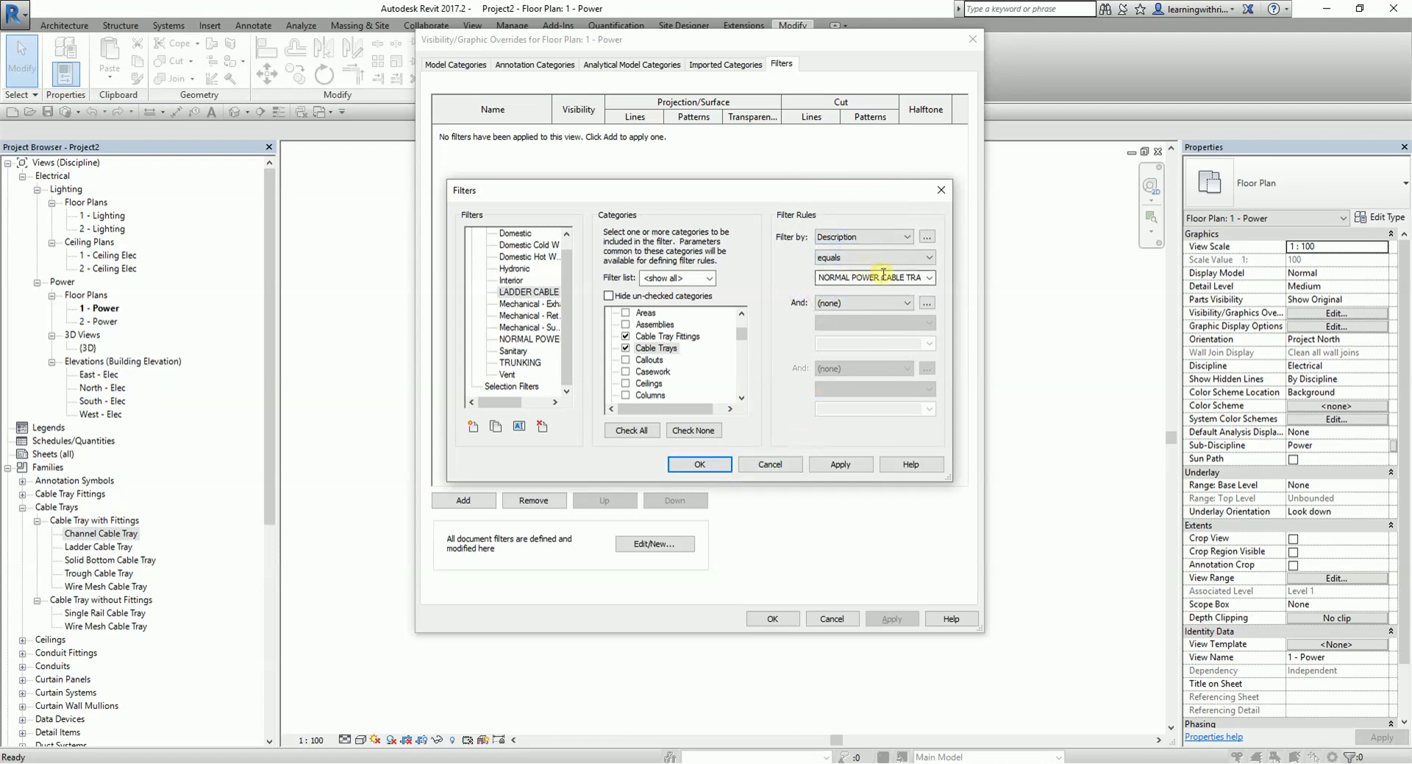
{"action": "left_click", "coordinate": [930, 278]}
{"action": "left_click", "coordinate": [931, 283]}
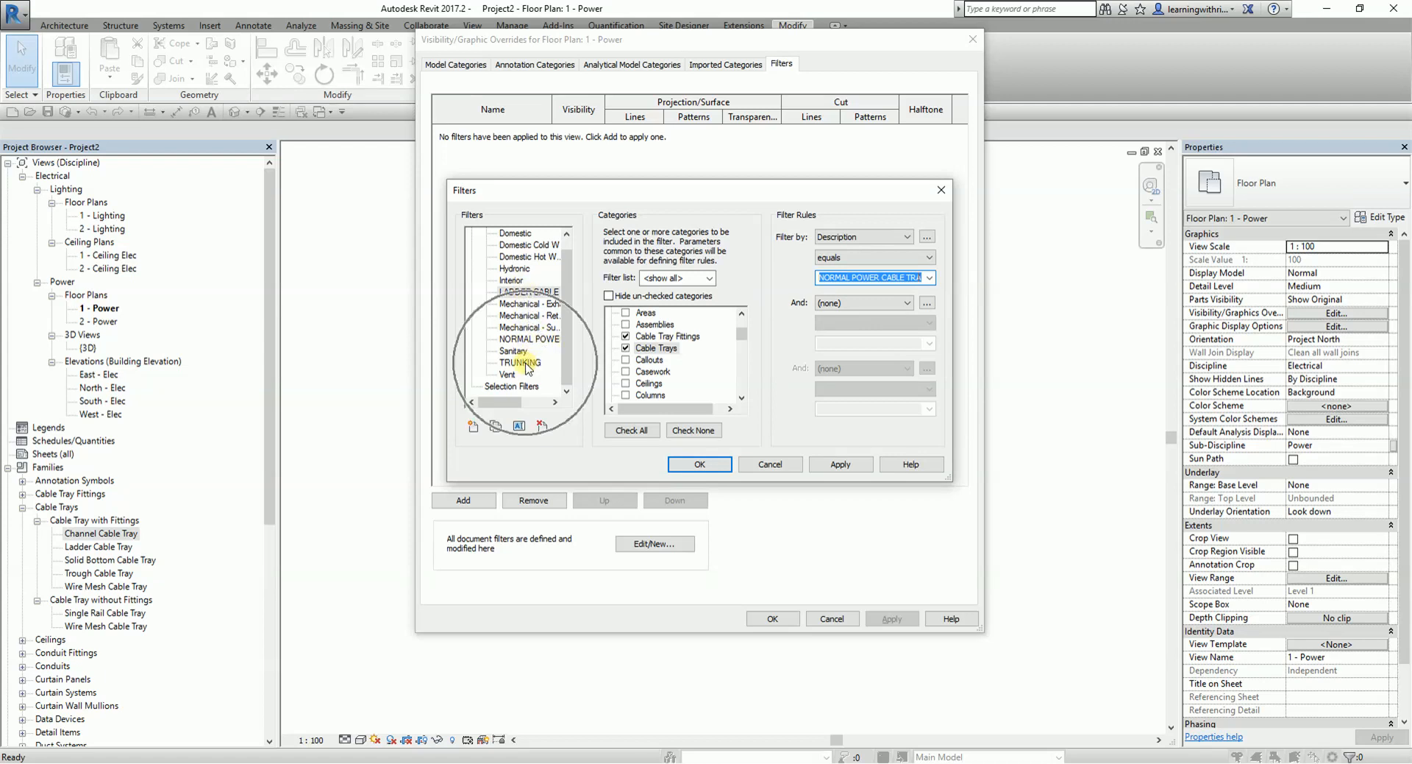
{"action": "key", "text": "ctrl"}
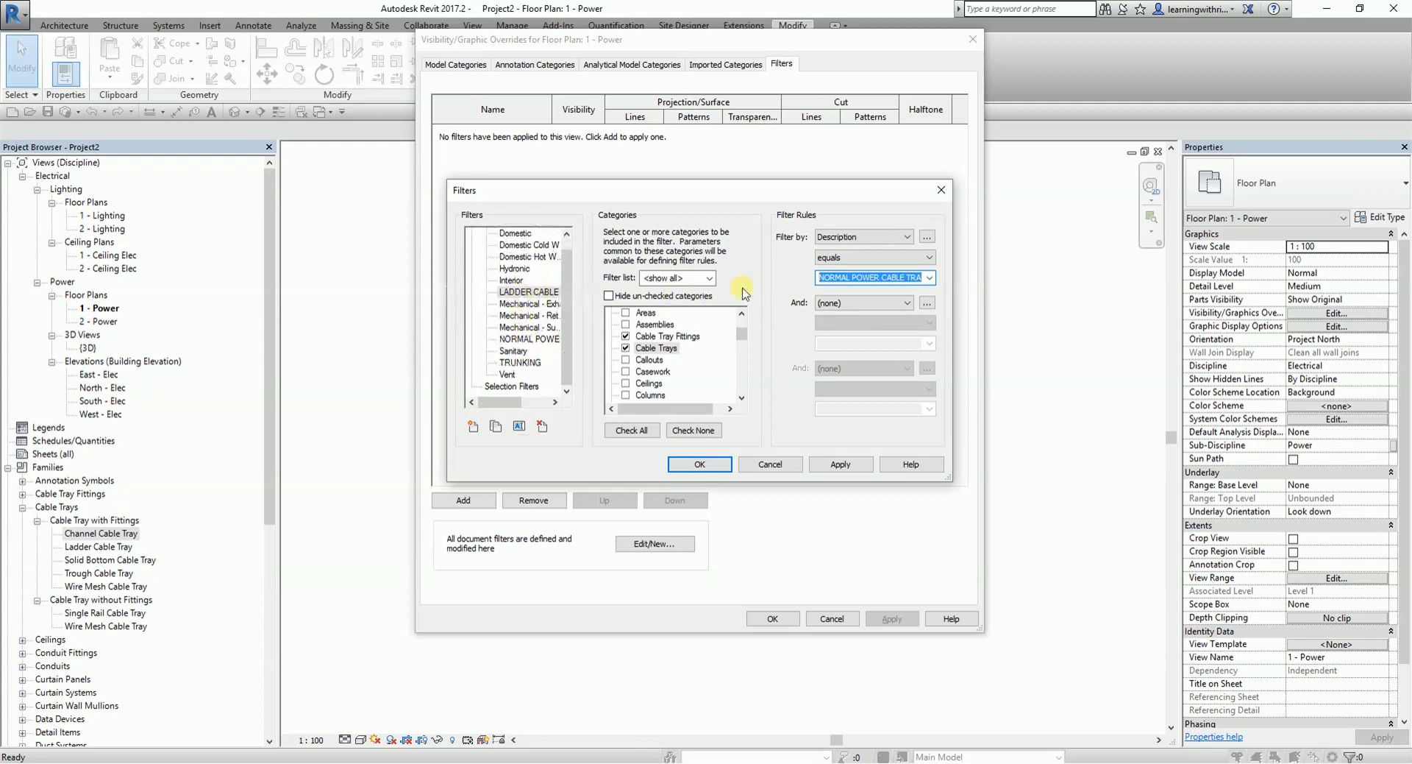
{"action": "key", "text": "ctrl"}
{"action": "left_click", "coordinate": [840, 464]}
{"action": "left_click", "coordinate": [700, 465]}
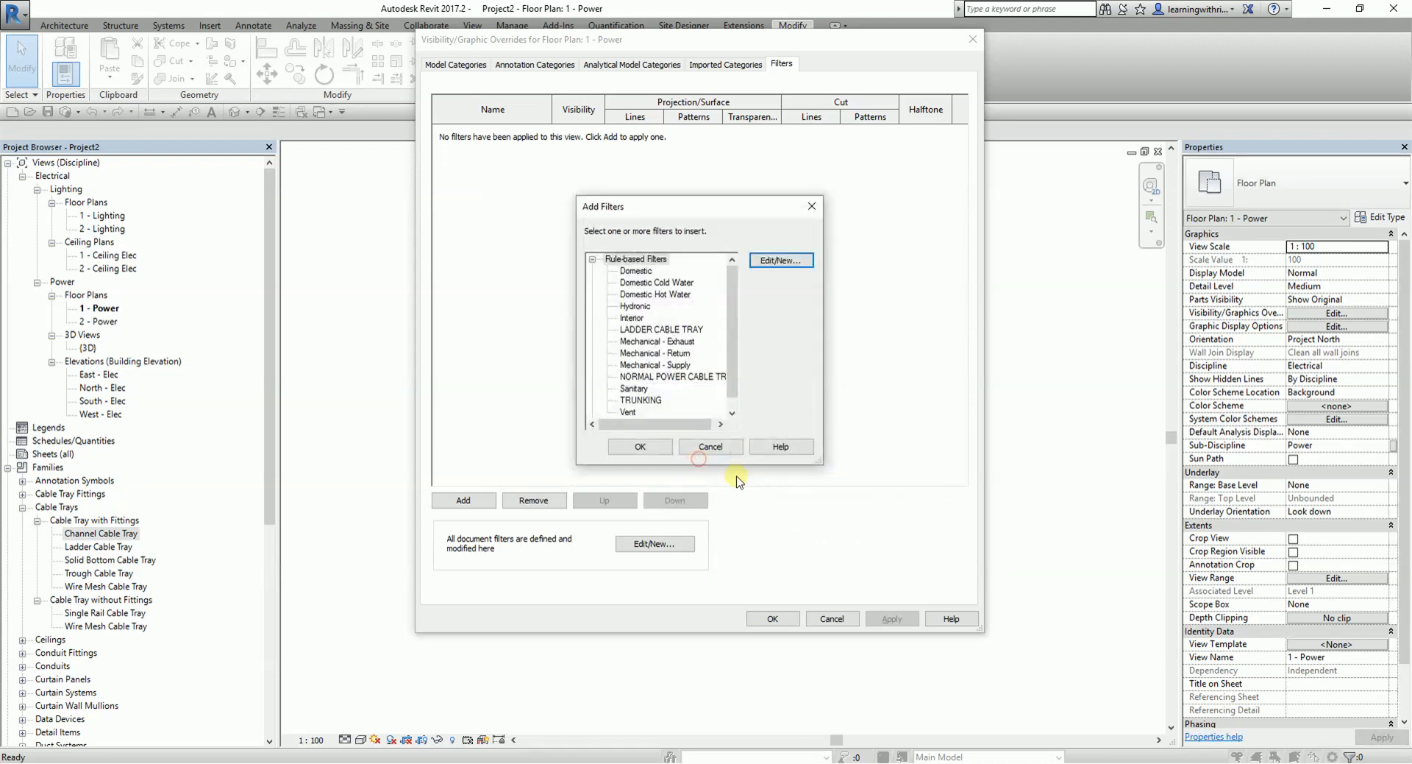
{"action": "left_click", "coordinate": [657, 449]}
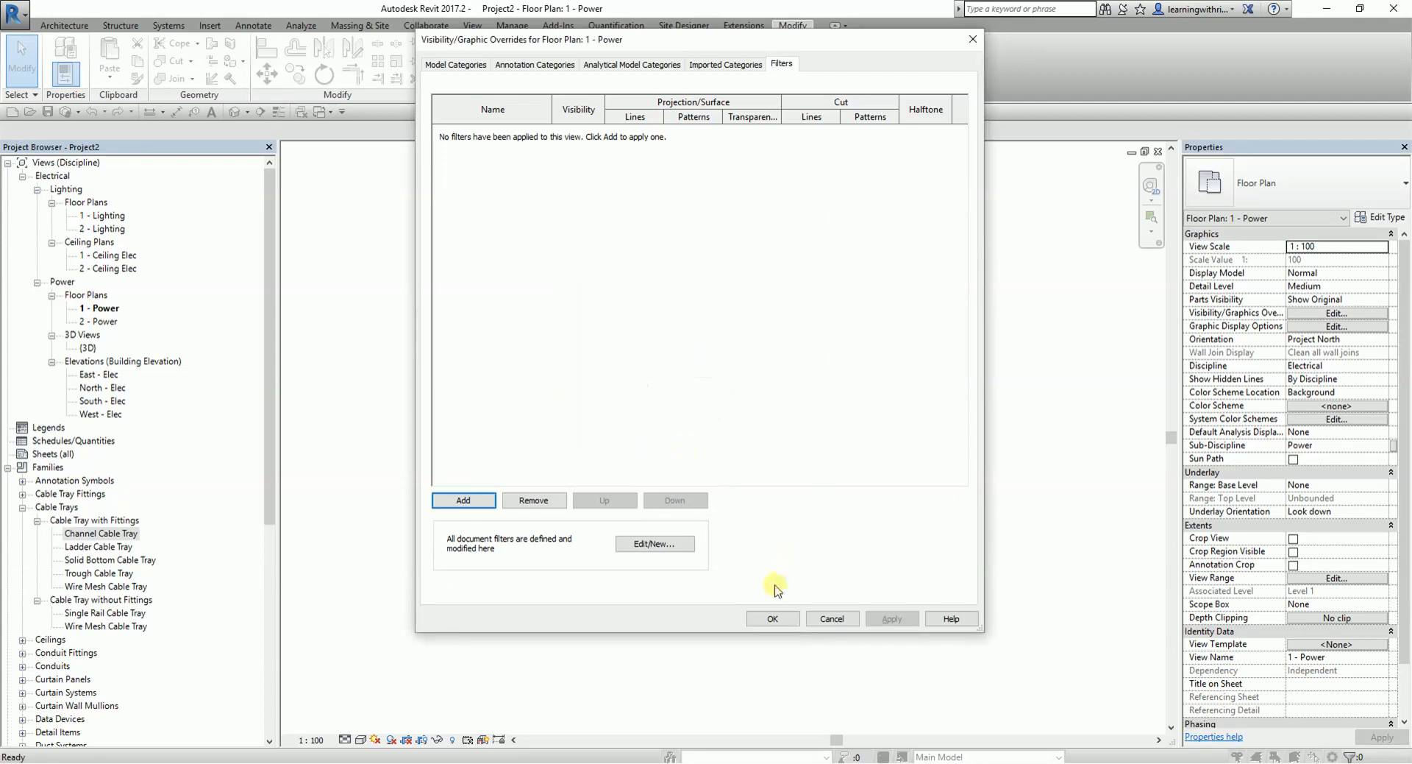
- Close the visibility overrides and place a horizontal Ladder Cable Tray about 5500 mm long below the existing tray
{"action": "left_click", "coordinate": [784, 624]}
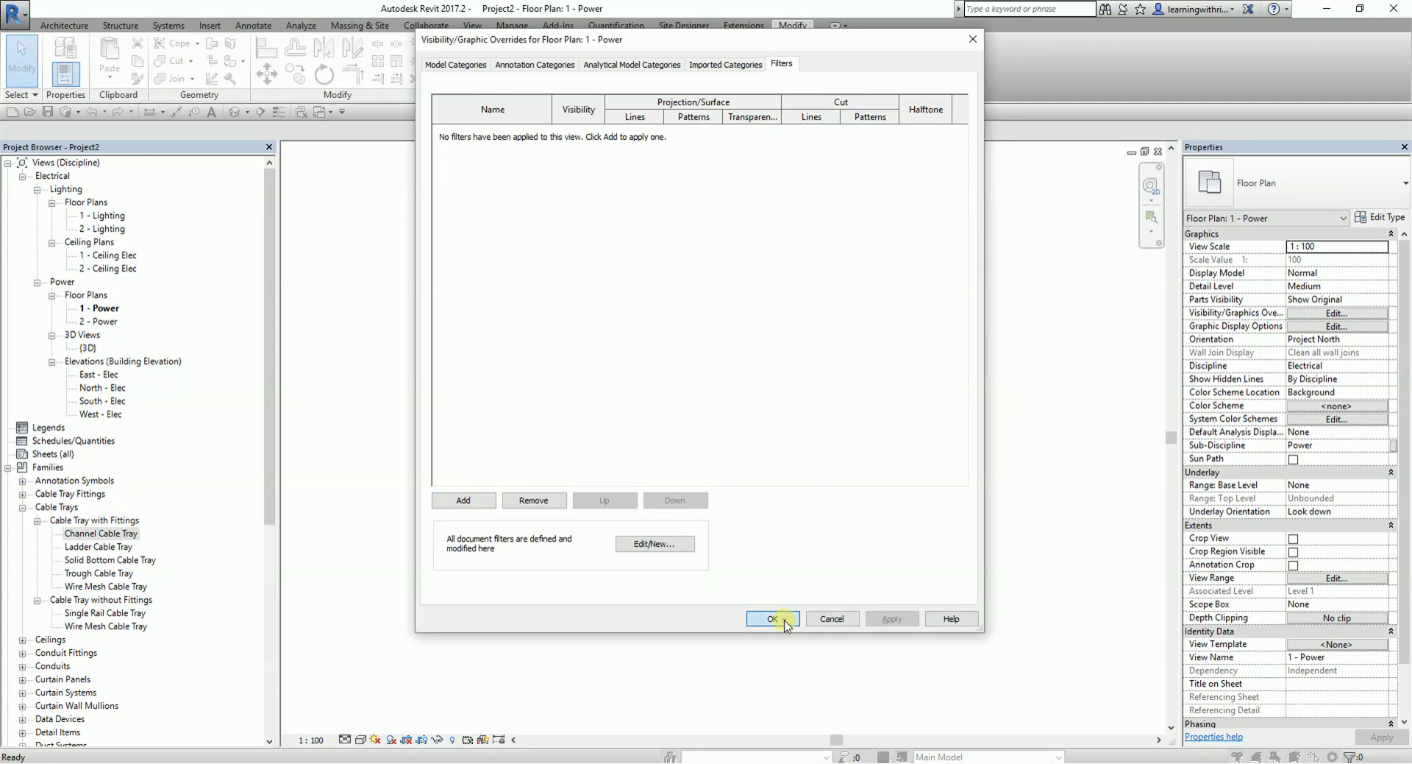
{"action": "right_click", "coordinate": [104, 549]}
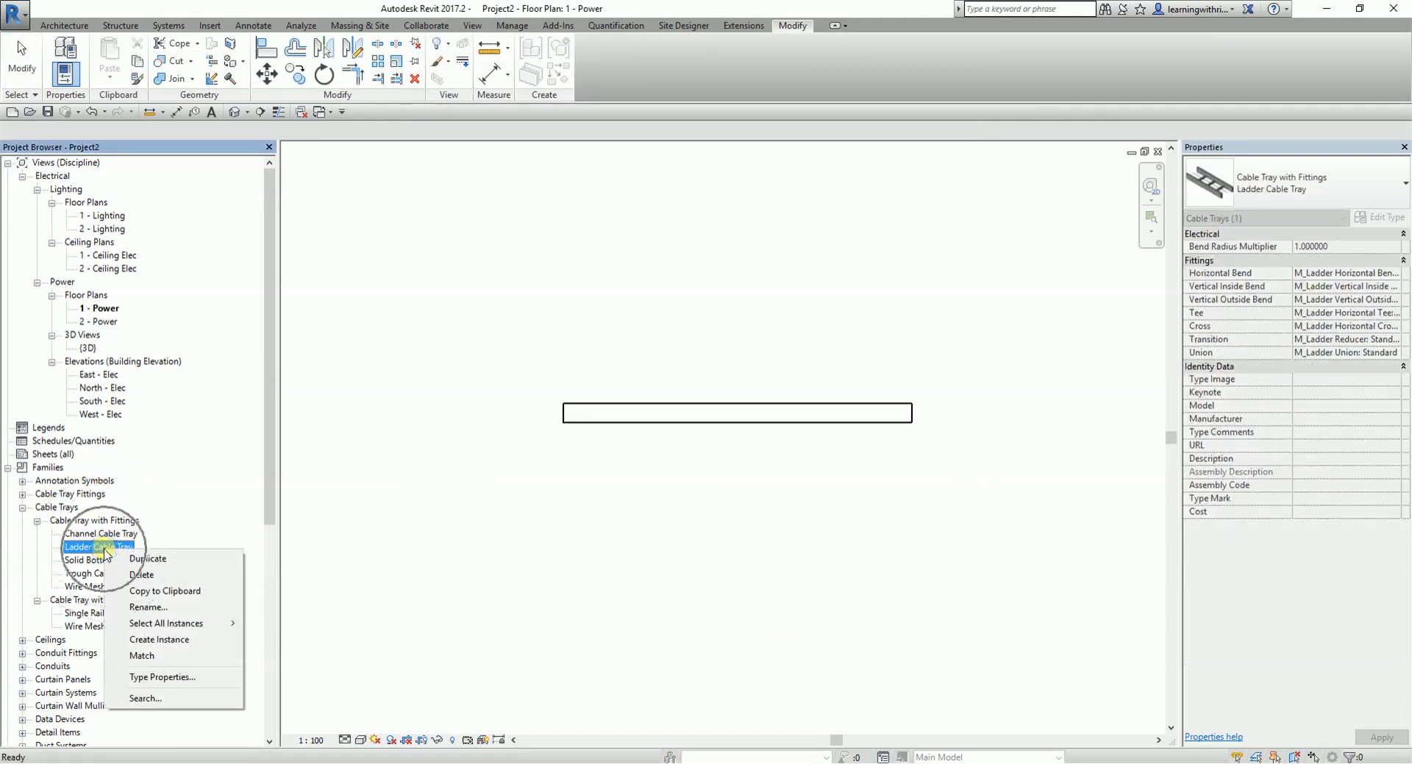
{"action": "left_click", "coordinate": [159, 639]}
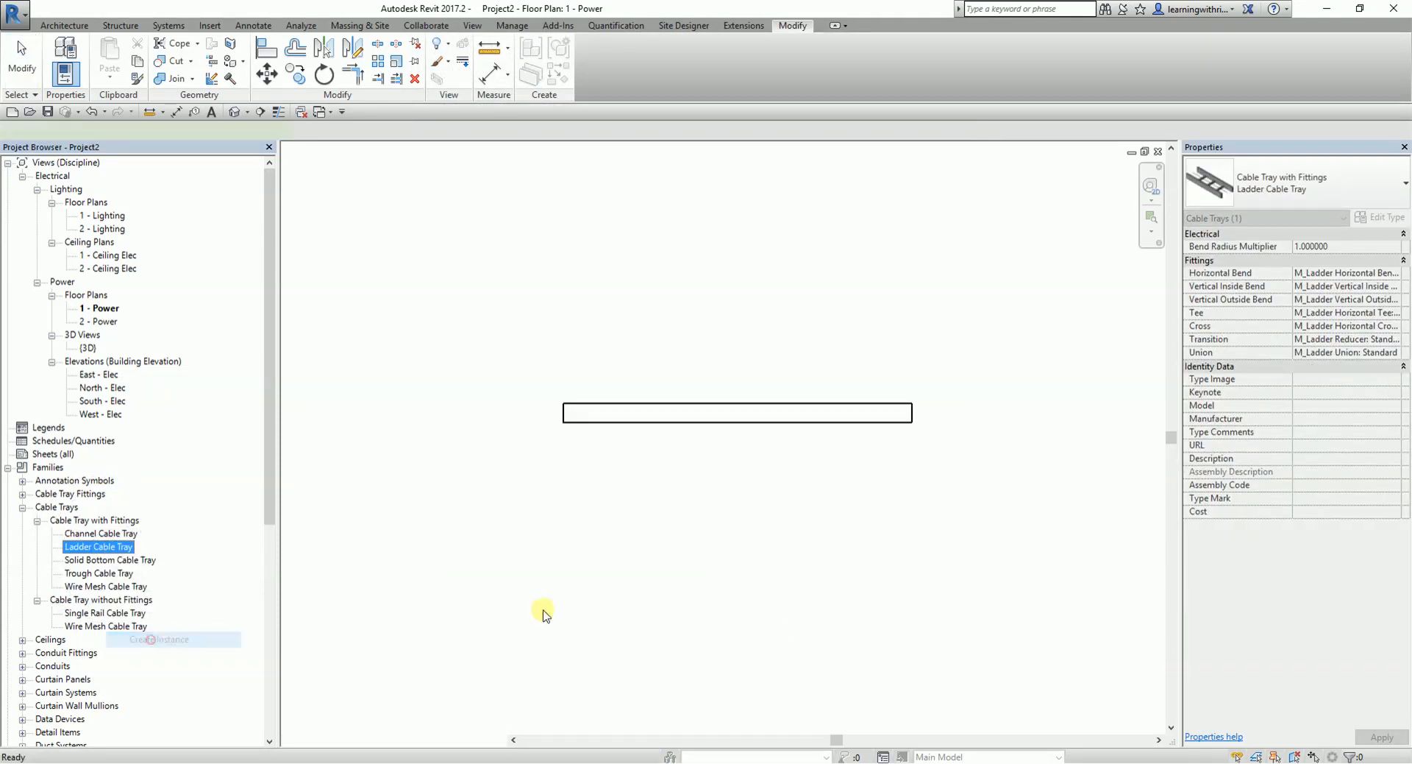
{"action": "left_click", "coordinate": [565, 470]}
{"action": "left_click", "coordinate": [910, 471]}
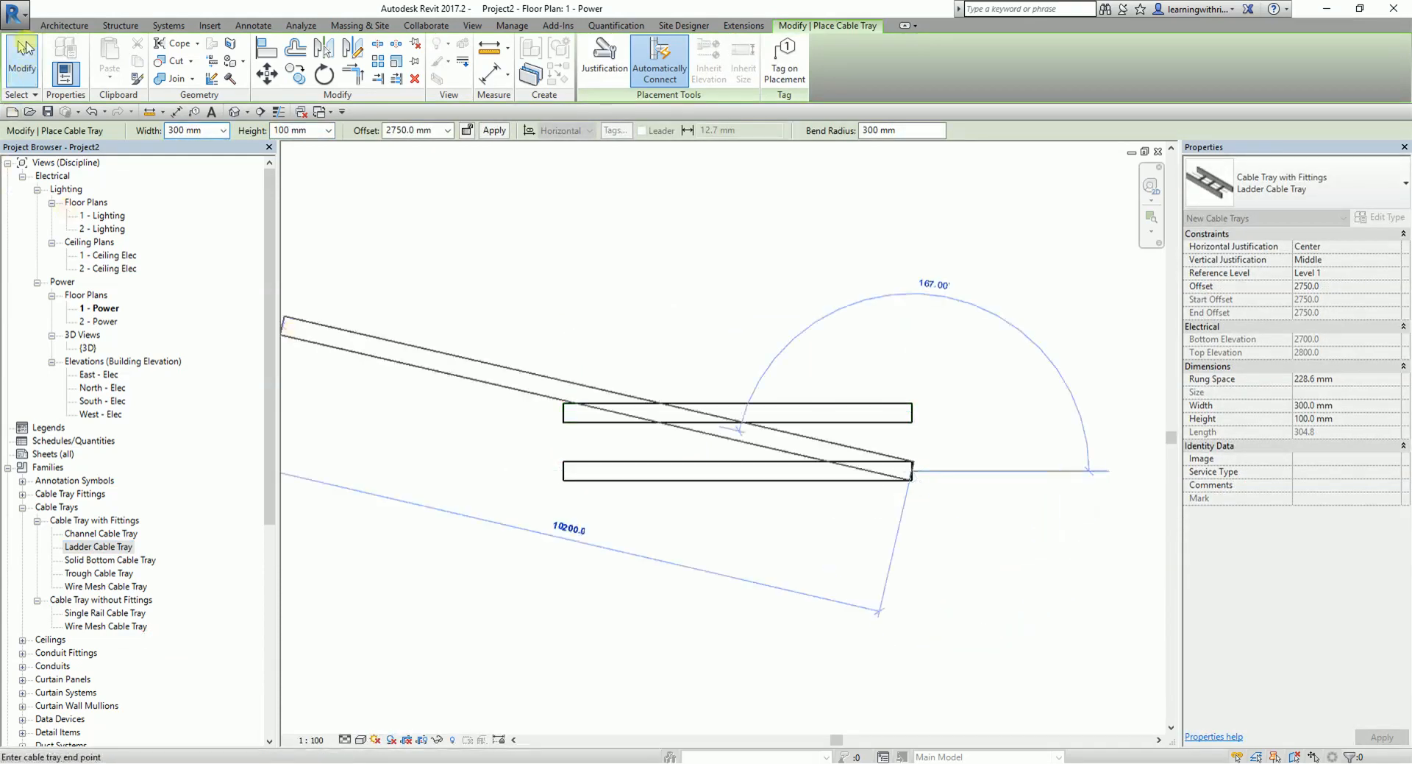
{"action": "left_click", "coordinate": [23, 49]}
- Duplicate the Channel Cable Tray type and rename the copy TRUNKING
{"action": "left_click", "coordinate": [106, 535]}
{"action": "right_click", "coordinate": [107, 537]}
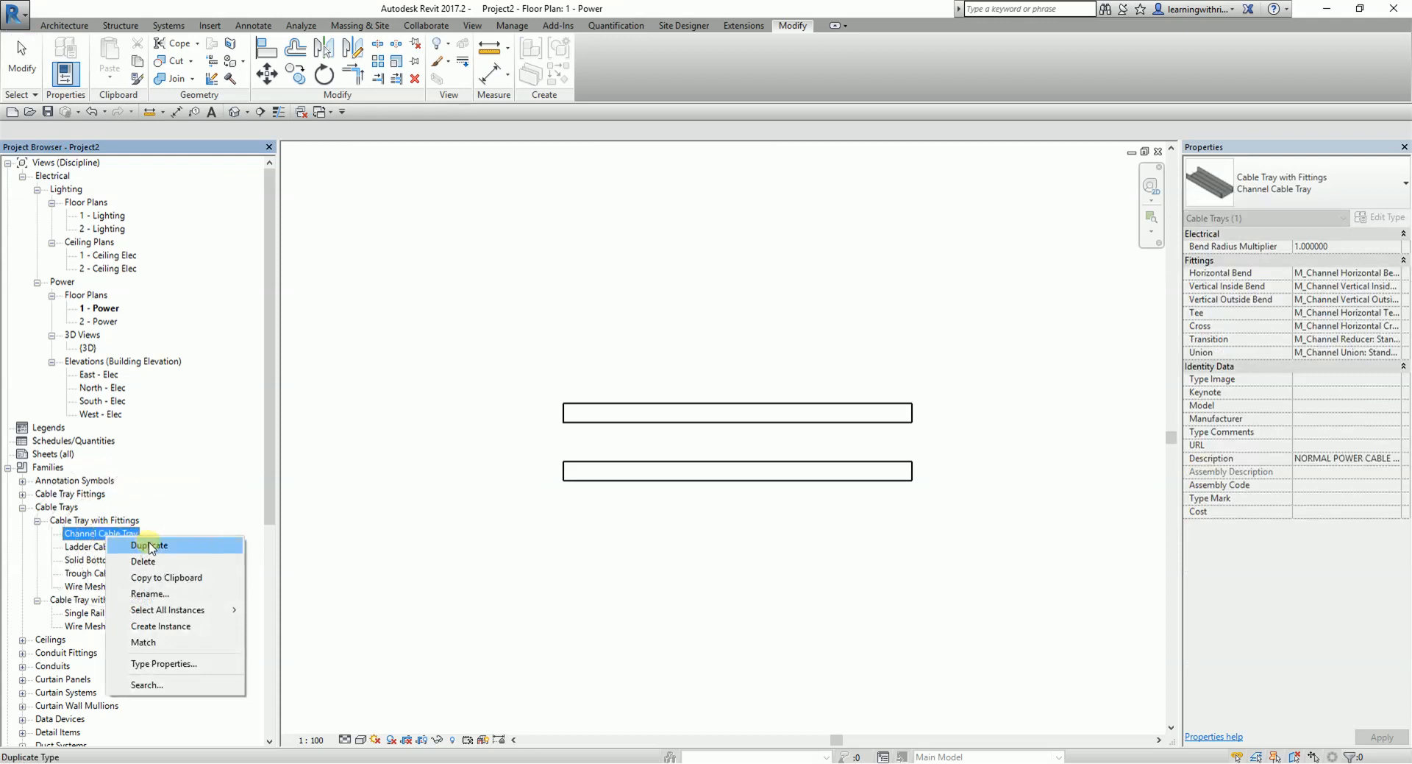
{"action": "left_click", "coordinate": [150, 546]}
{"action": "left_click", "coordinate": [115, 547]}
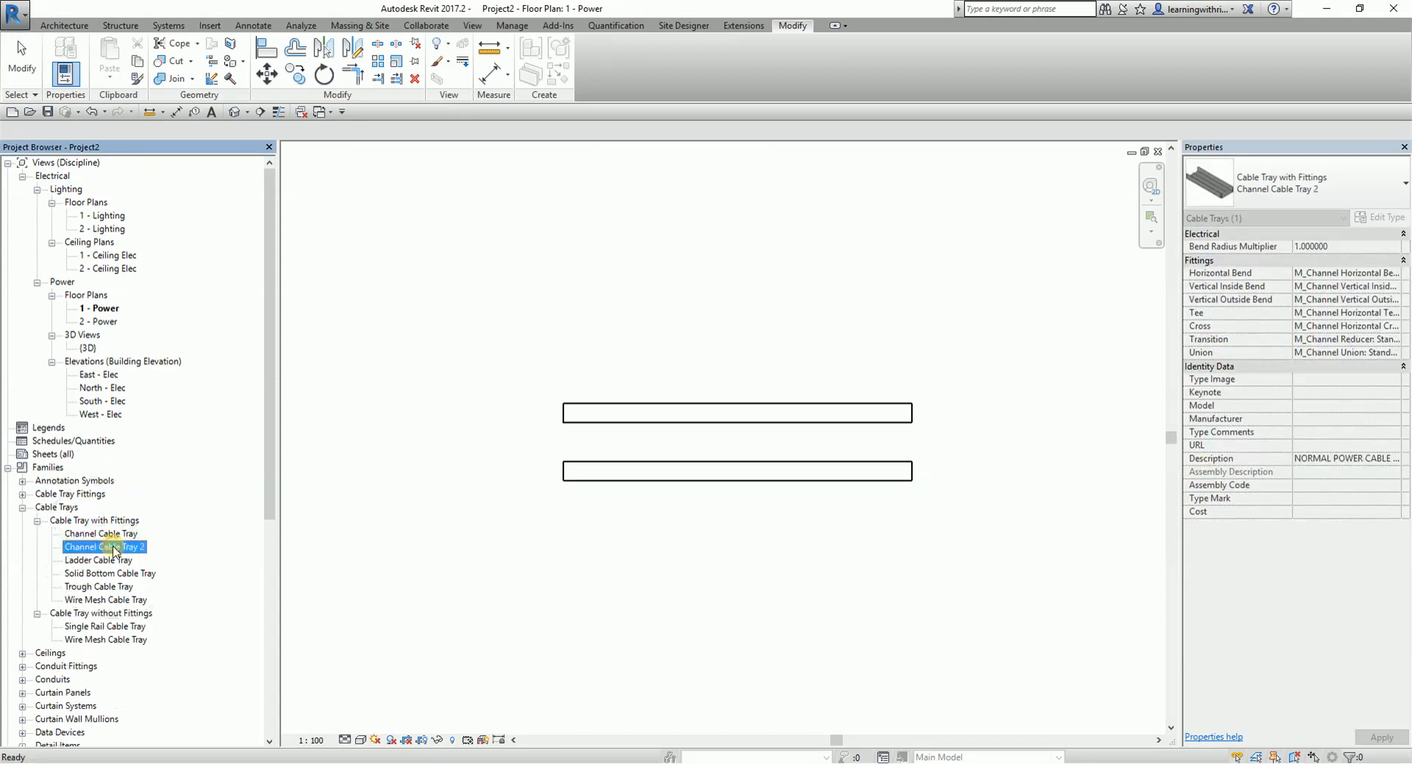
{"action": "right_click", "coordinate": [114, 550]}
{"action": "left_click", "coordinate": [163, 601]}
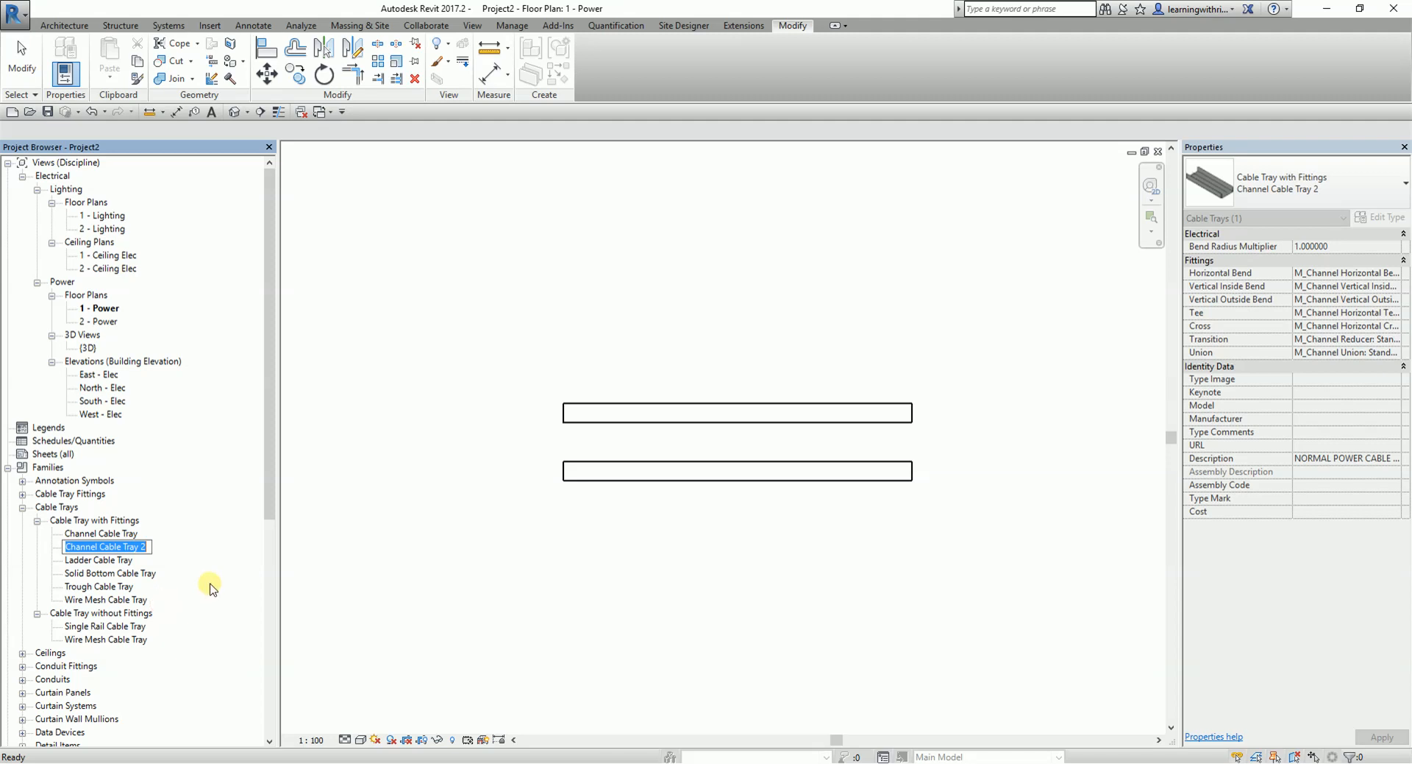
{"action": "type", "text": "TRUNKING"}
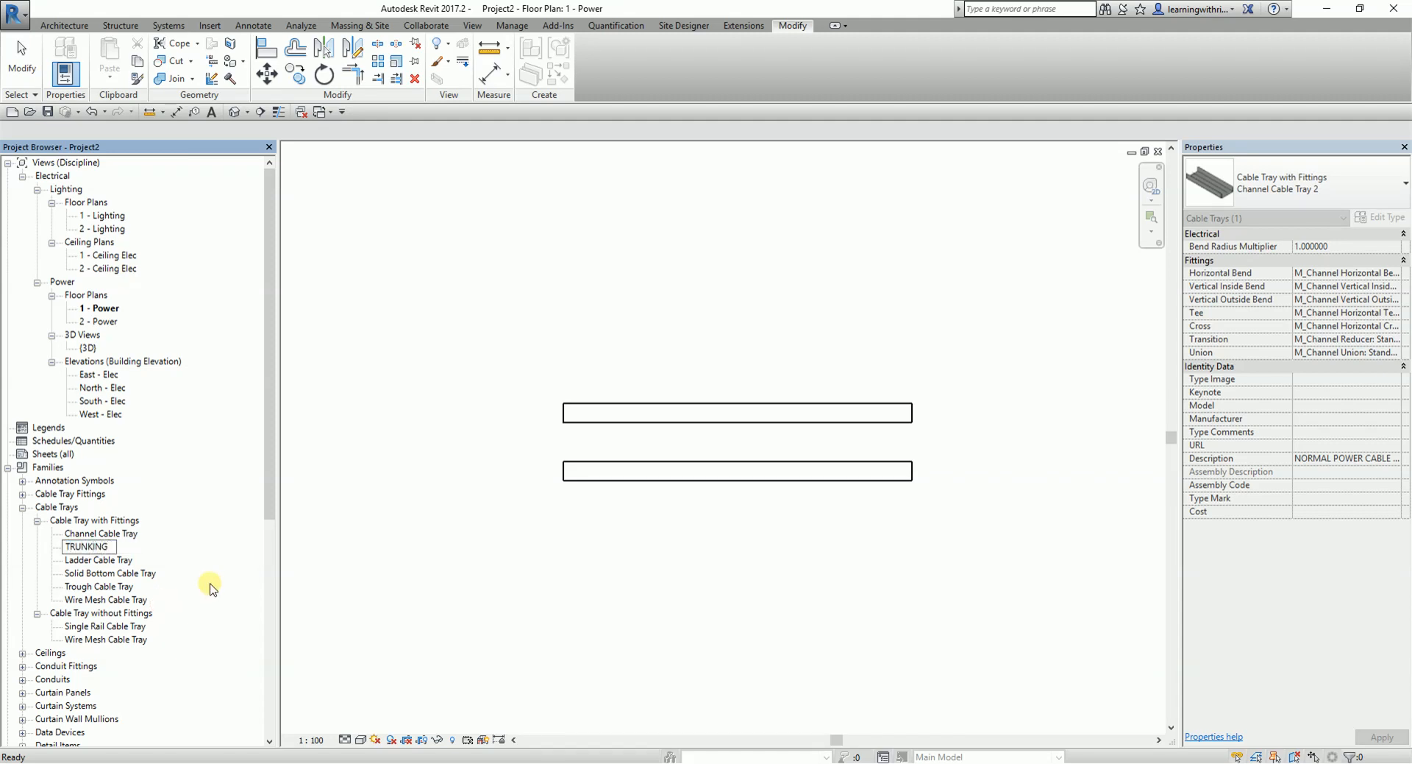
{"action": "left_click", "coordinate": [124, 566]}
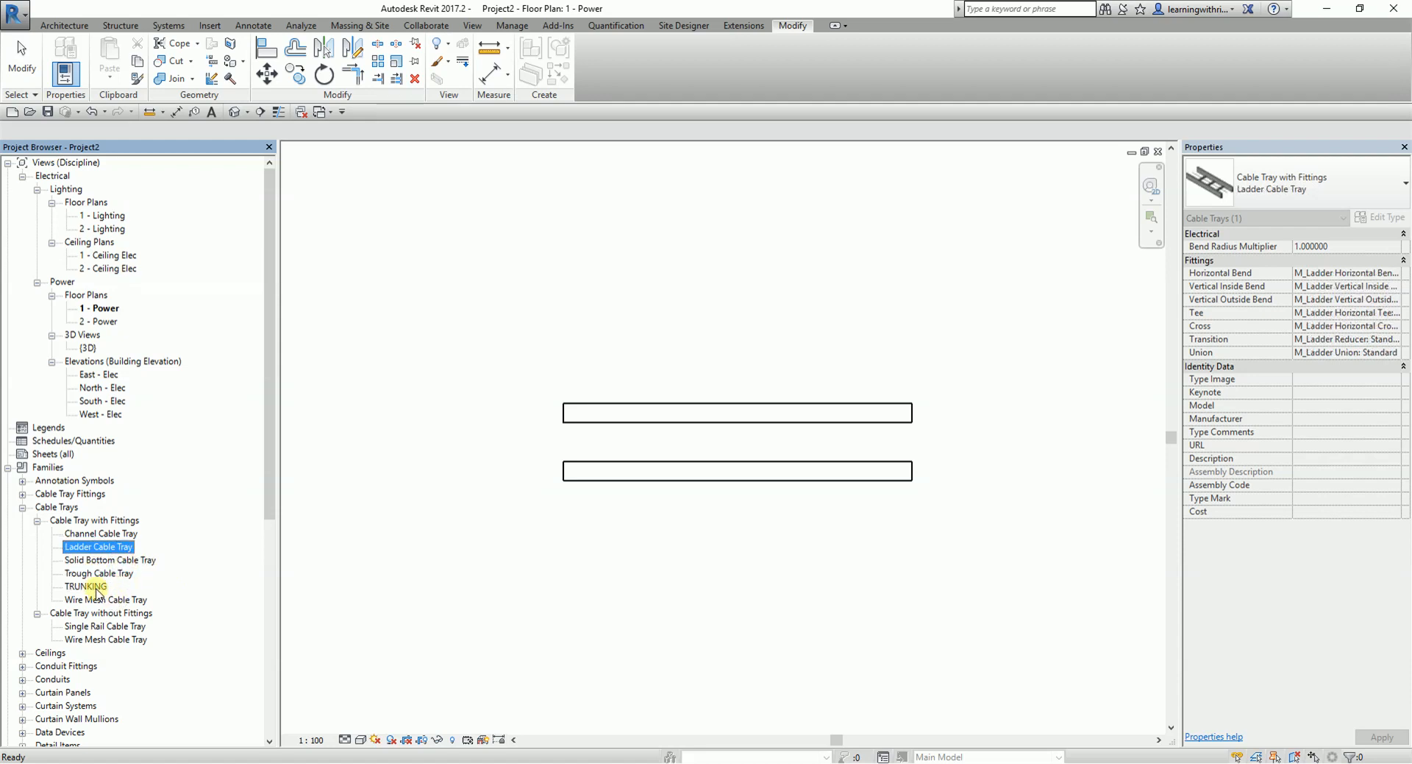
- Place a horizontal TRUNKING cable tray about 5500 mm long below the ladder tray, aligned with its ends
{"action": "left_click", "coordinate": [96, 587]}
{"action": "right_click", "coordinate": [98, 591]}
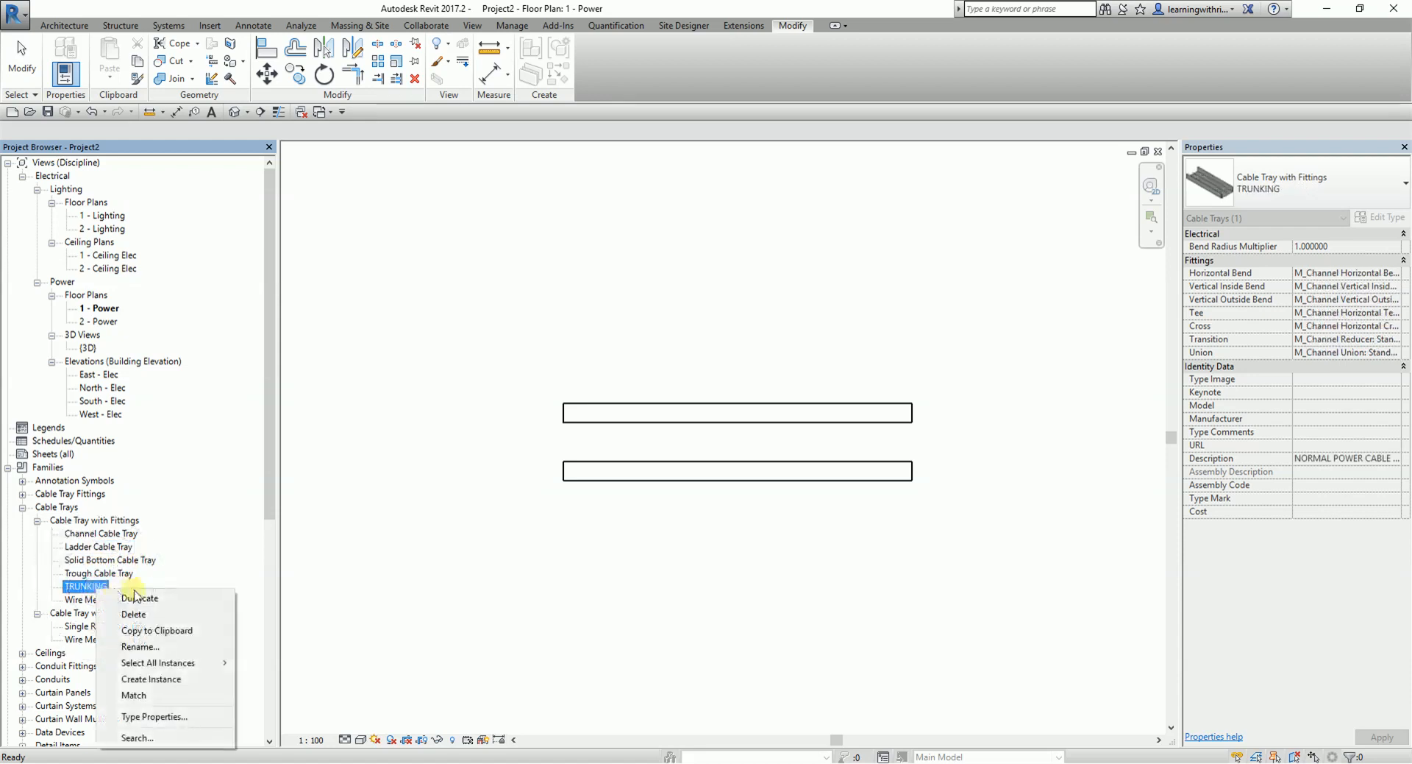
{"action": "left_click", "coordinate": [151, 678]}
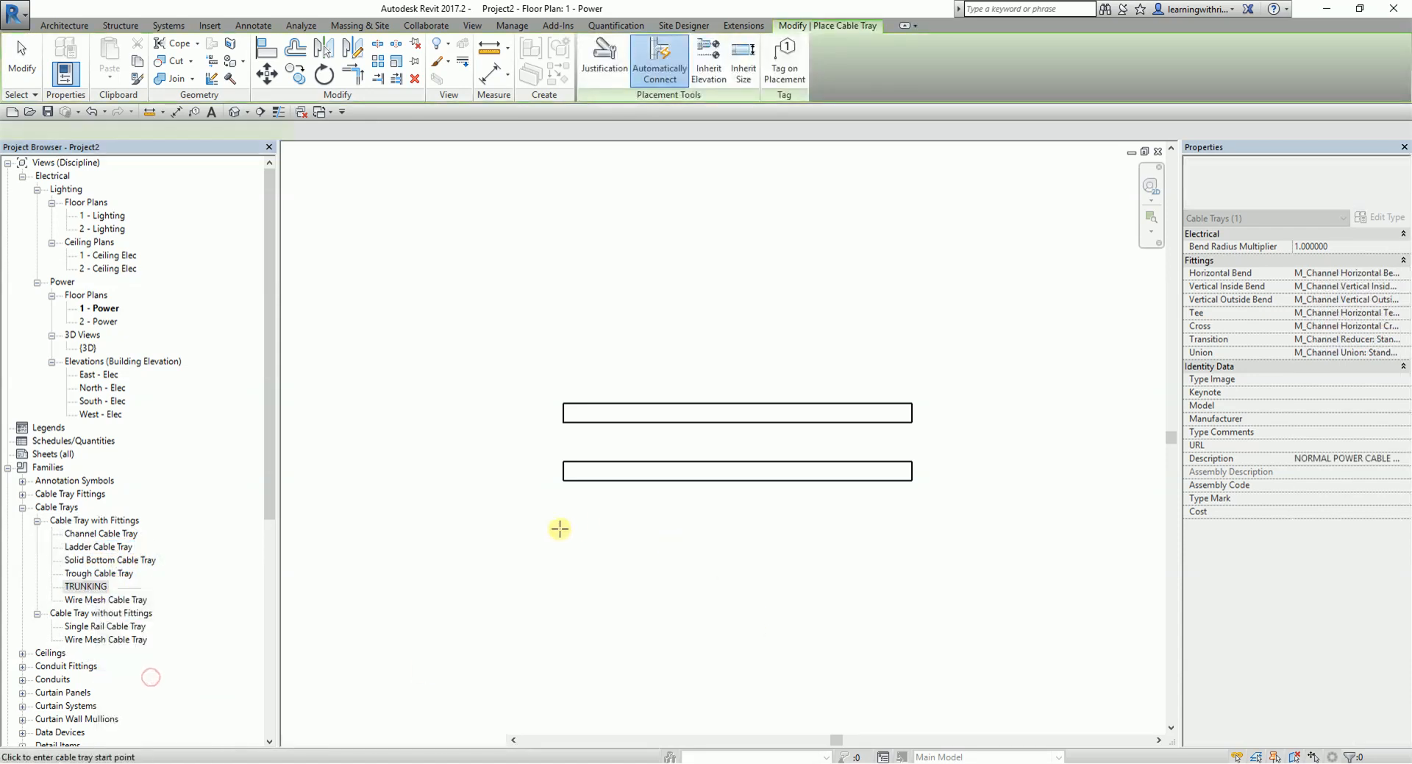
{"action": "left_click", "coordinate": [565, 534]}
{"action": "left_click", "coordinate": [912, 534]}
{"action": "left_click", "coordinate": [25, 65]}
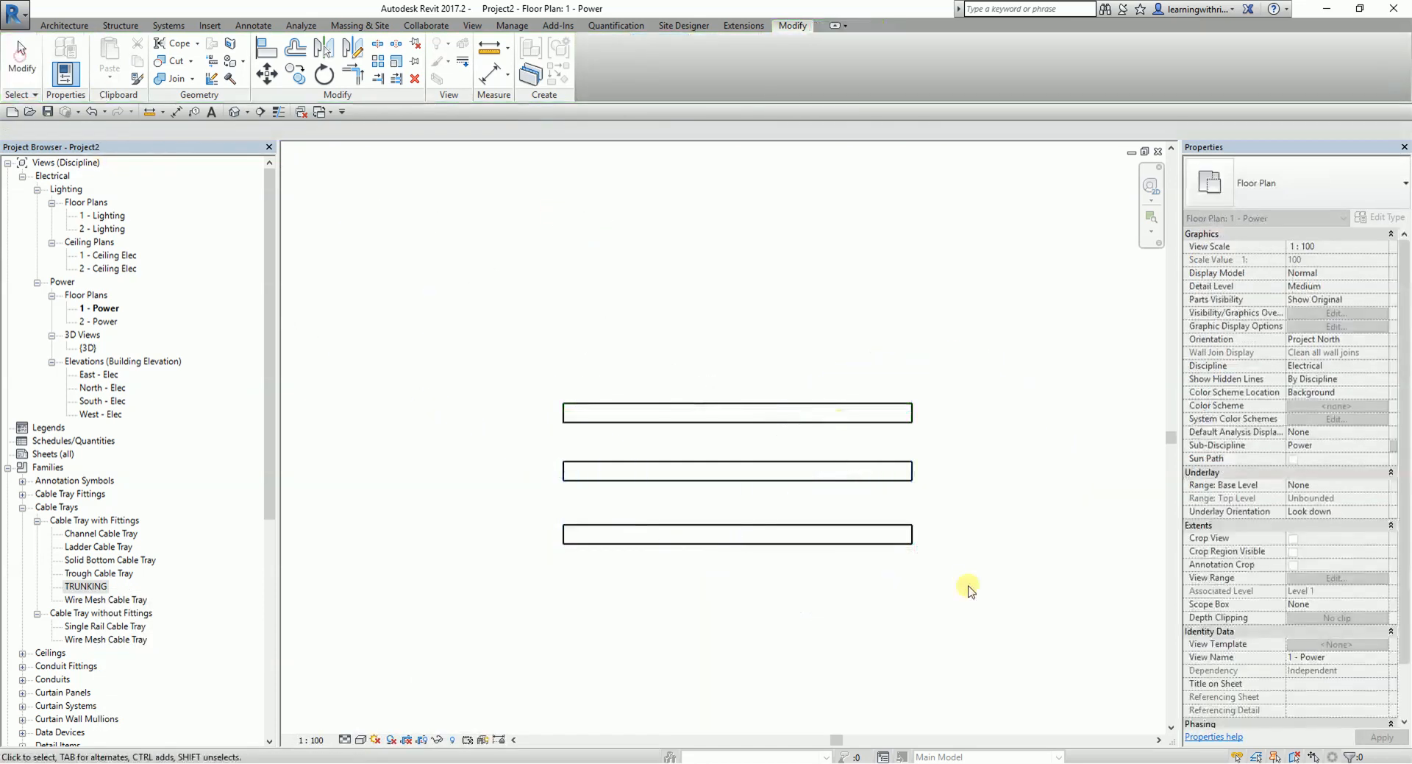
- Set the type Description of the middle Ladder Cable Tray to LADDER CABLE TRAY
{"action": "scroll", "coordinate": [769, 524], "scroll_direction": "up", "scroll_amount": 4}
{"action": "middle_click_drag", "start_coordinate": [785, 502], "coordinate": [759, 451]}
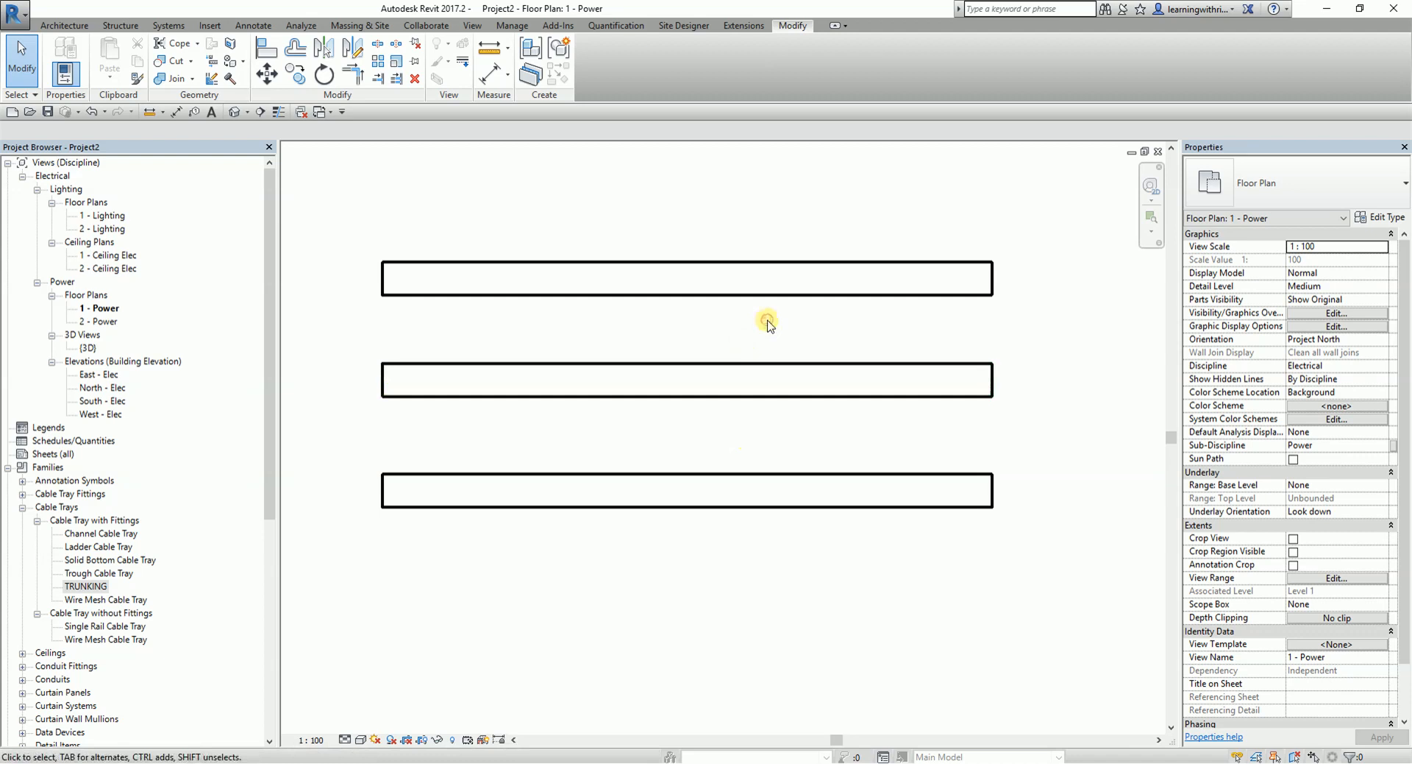
{"action": "left_click", "coordinate": [465, 566]}
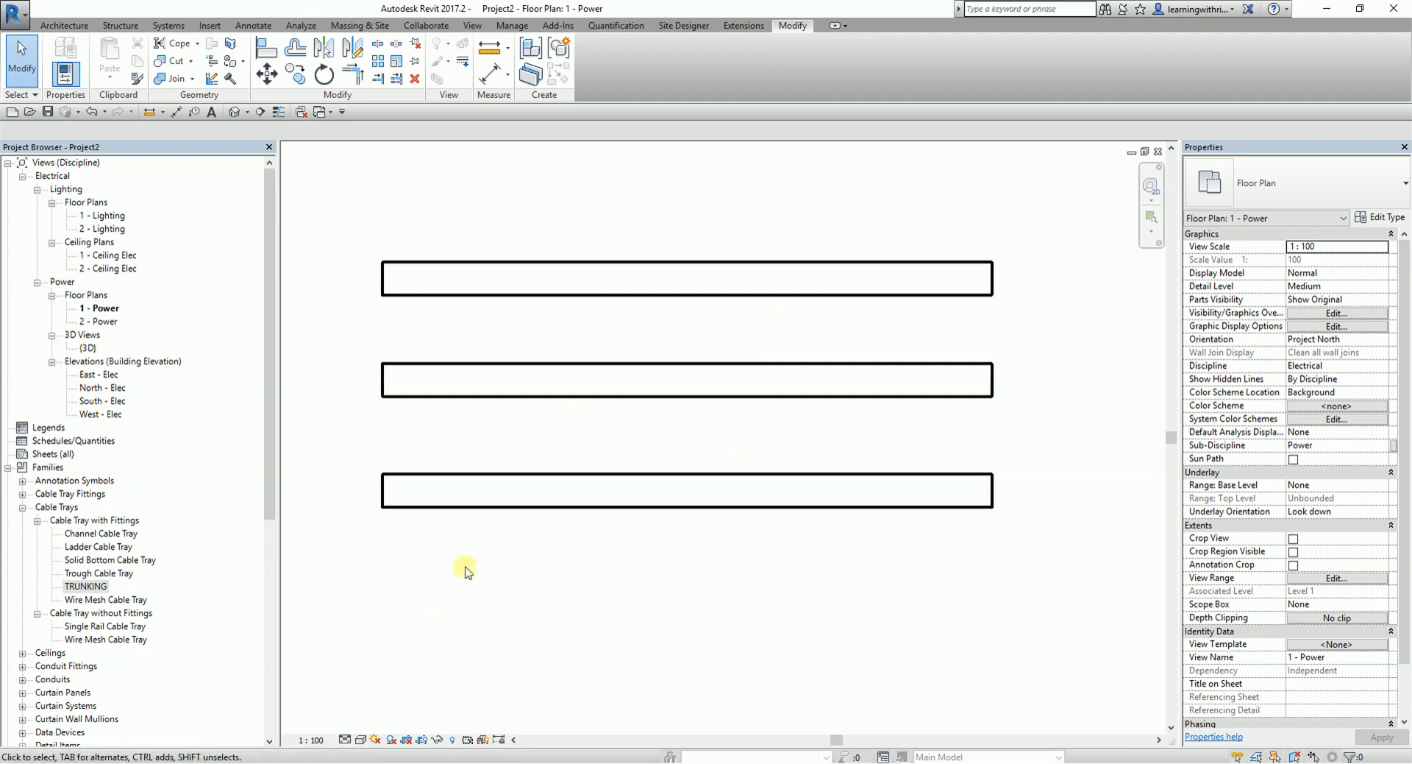
{"action": "left_click", "coordinate": [501, 397]}
{"action": "left_click", "coordinate": [1299, 173]}
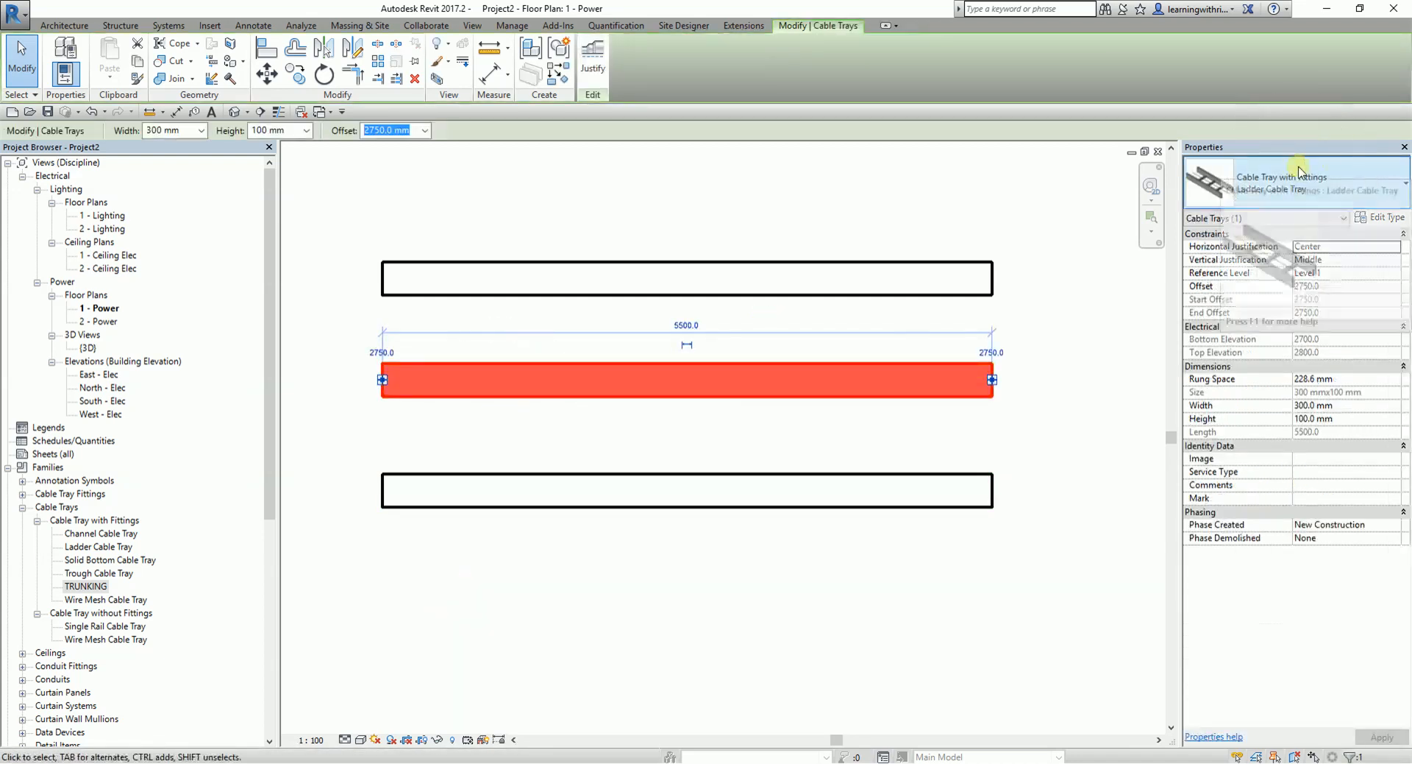
{"action": "left_click", "coordinate": [1388, 218]}
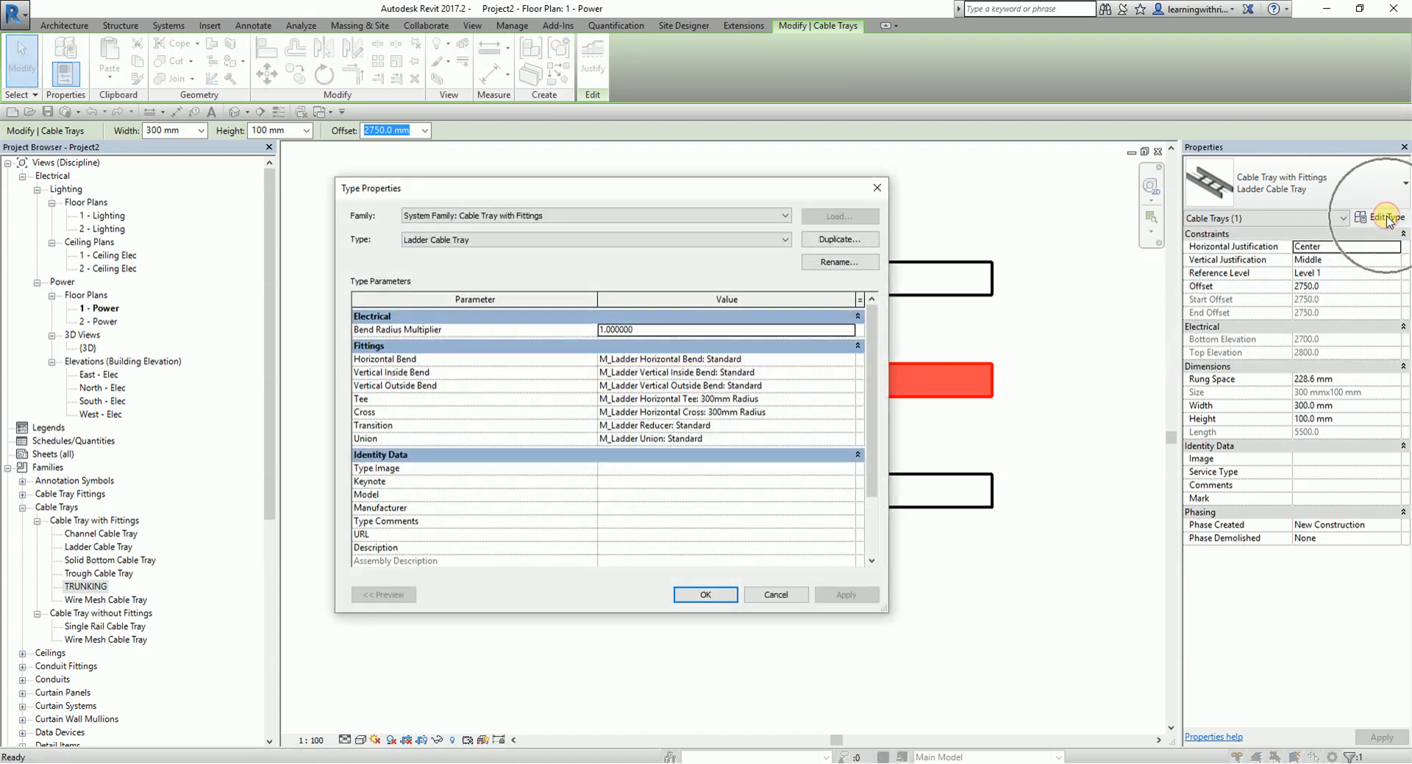
{"action": "left_click", "coordinate": [627, 548]}
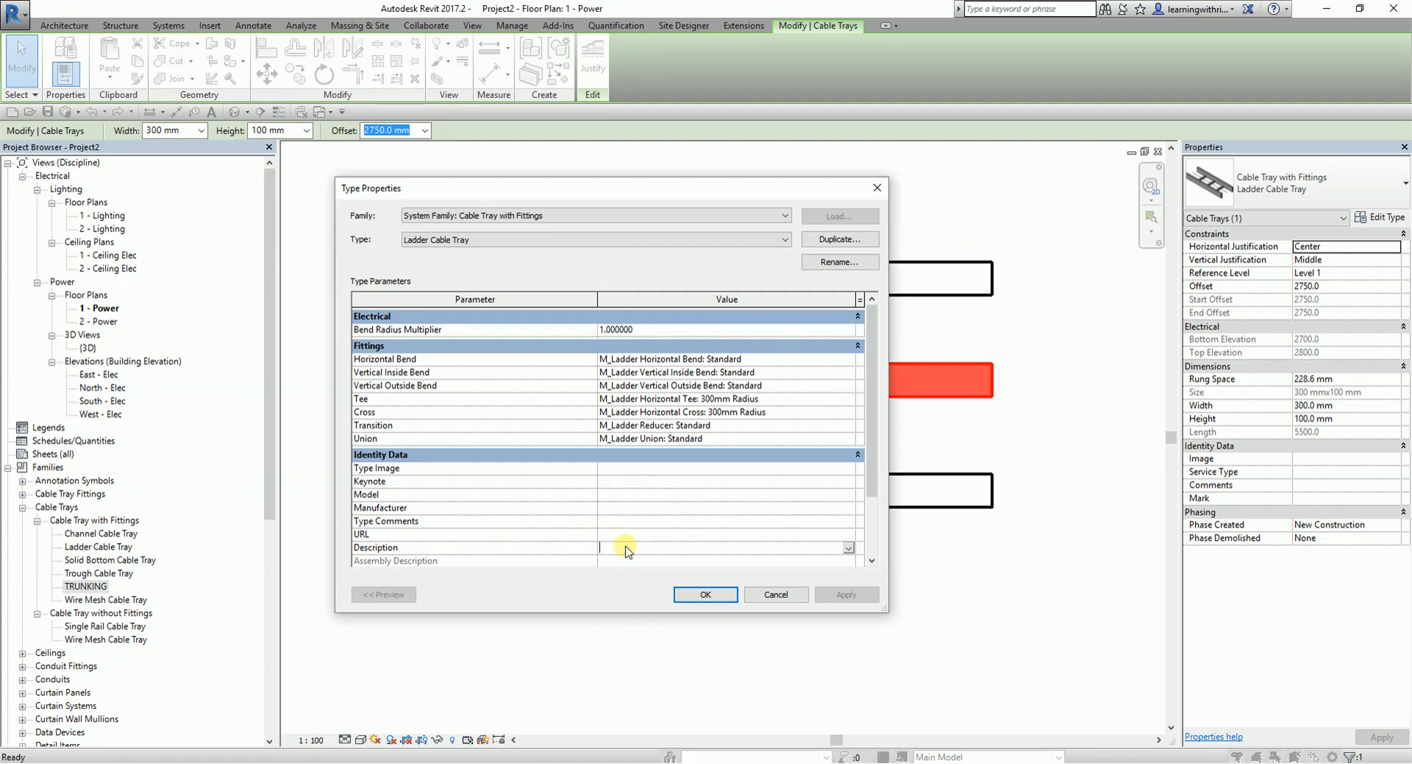
{"action": "type", "text": "LADDER CABLE TRAY"}
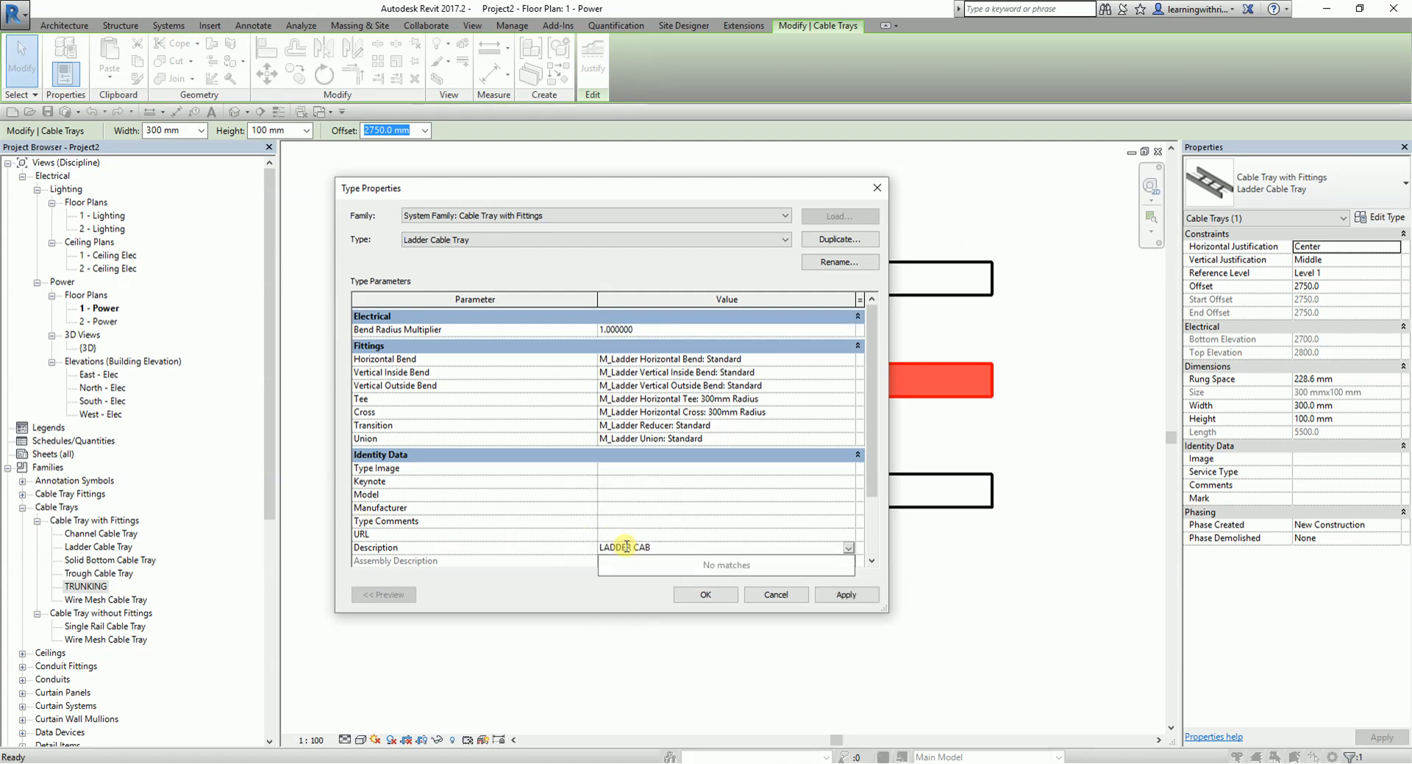
{"action": "left_click", "coordinate": [711, 598]}
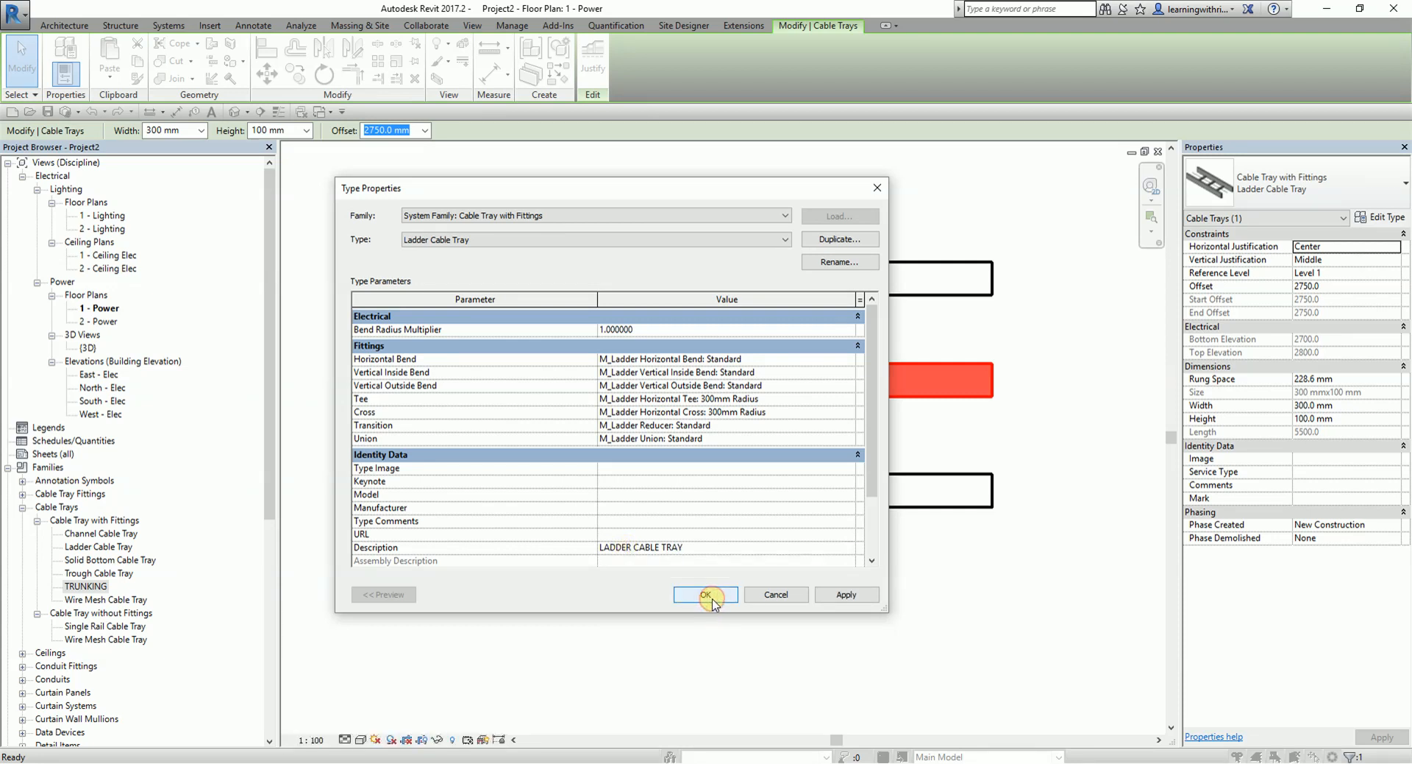
{"action": "left_click", "coordinate": [708, 596]}
{"action": "left_click", "coordinate": [647, 585]}
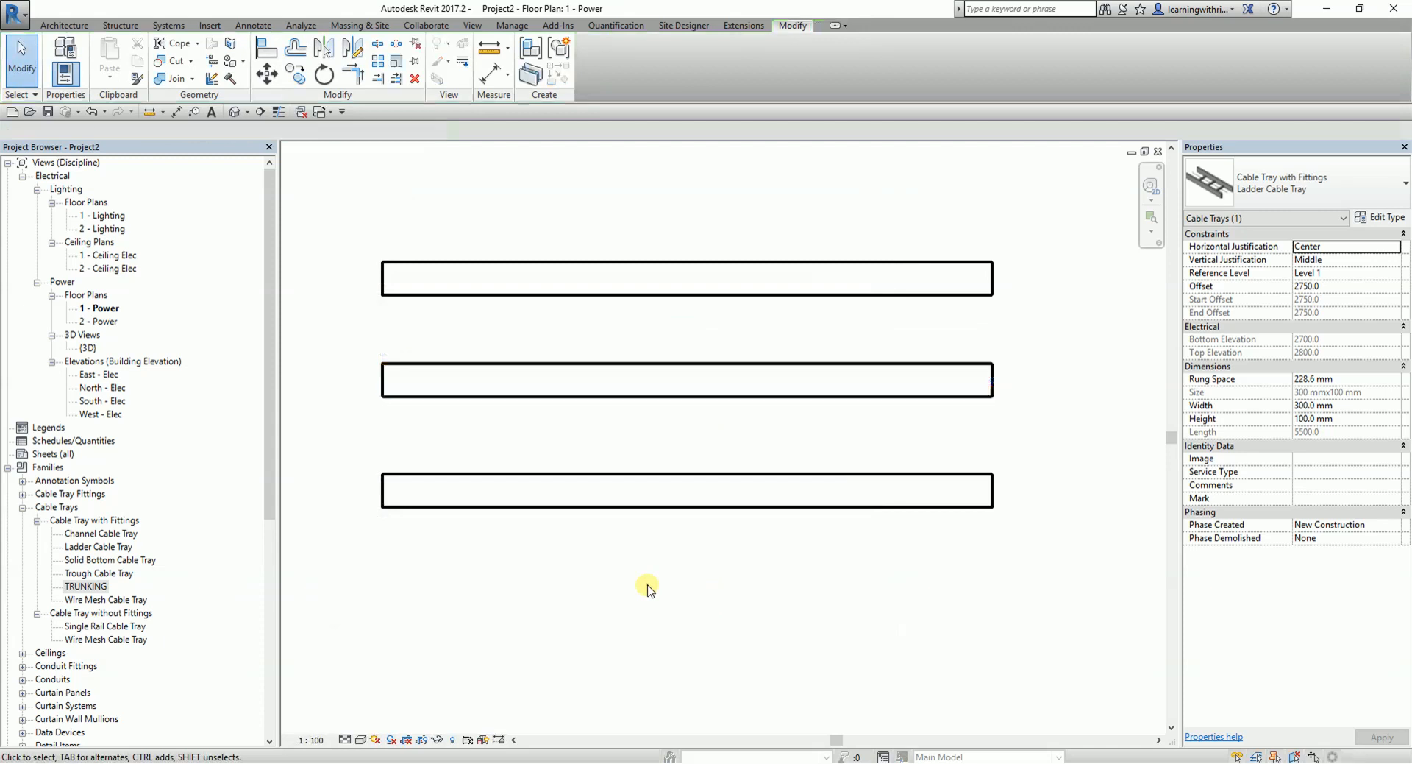
- Set the type Description of the lowest tray's TRUNKING type to TRUNKING
{"action": "left_click", "coordinate": [725, 476]}
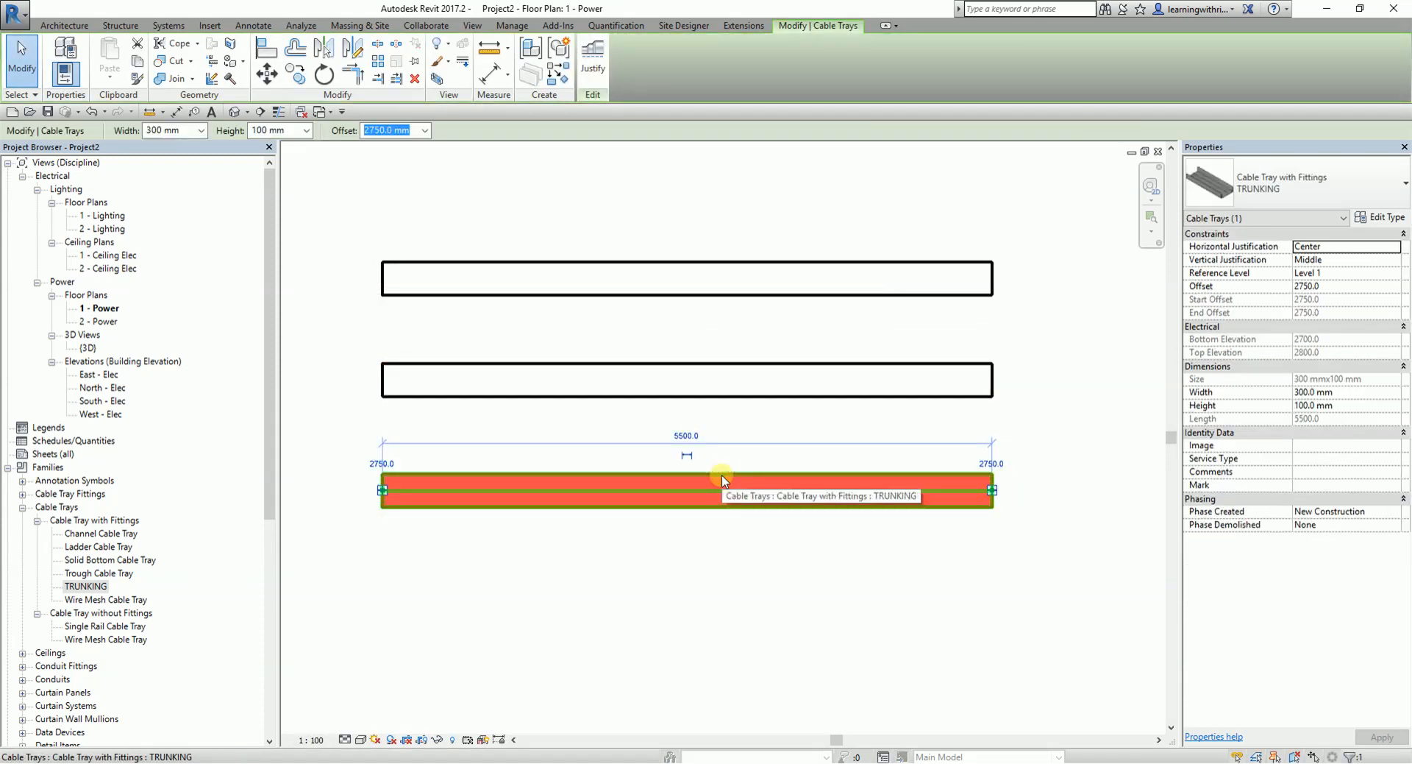
{"action": "left_click", "coordinate": [750, 381]}
{"action": "left_click", "coordinate": [749, 287]}
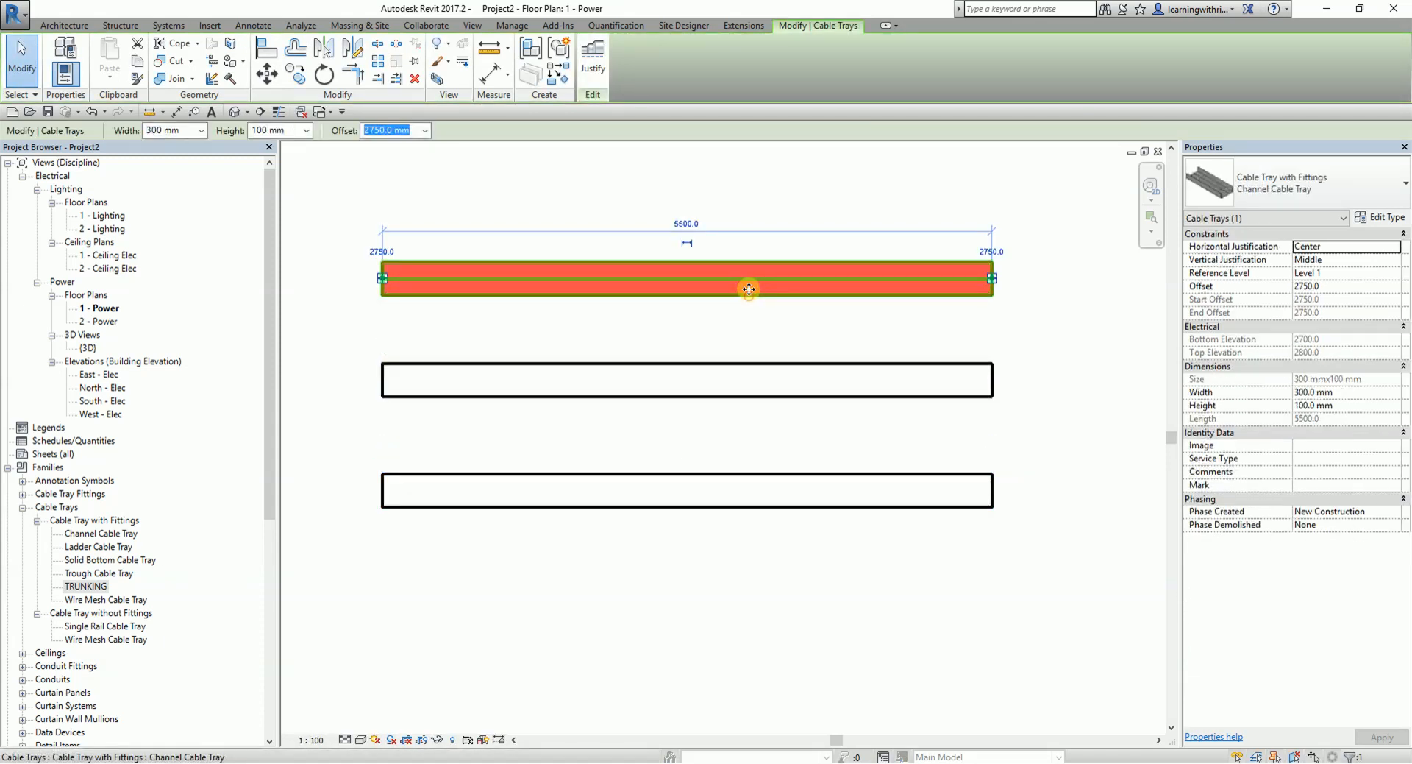
{"action": "left_click", "coordinate": [672, 474]}
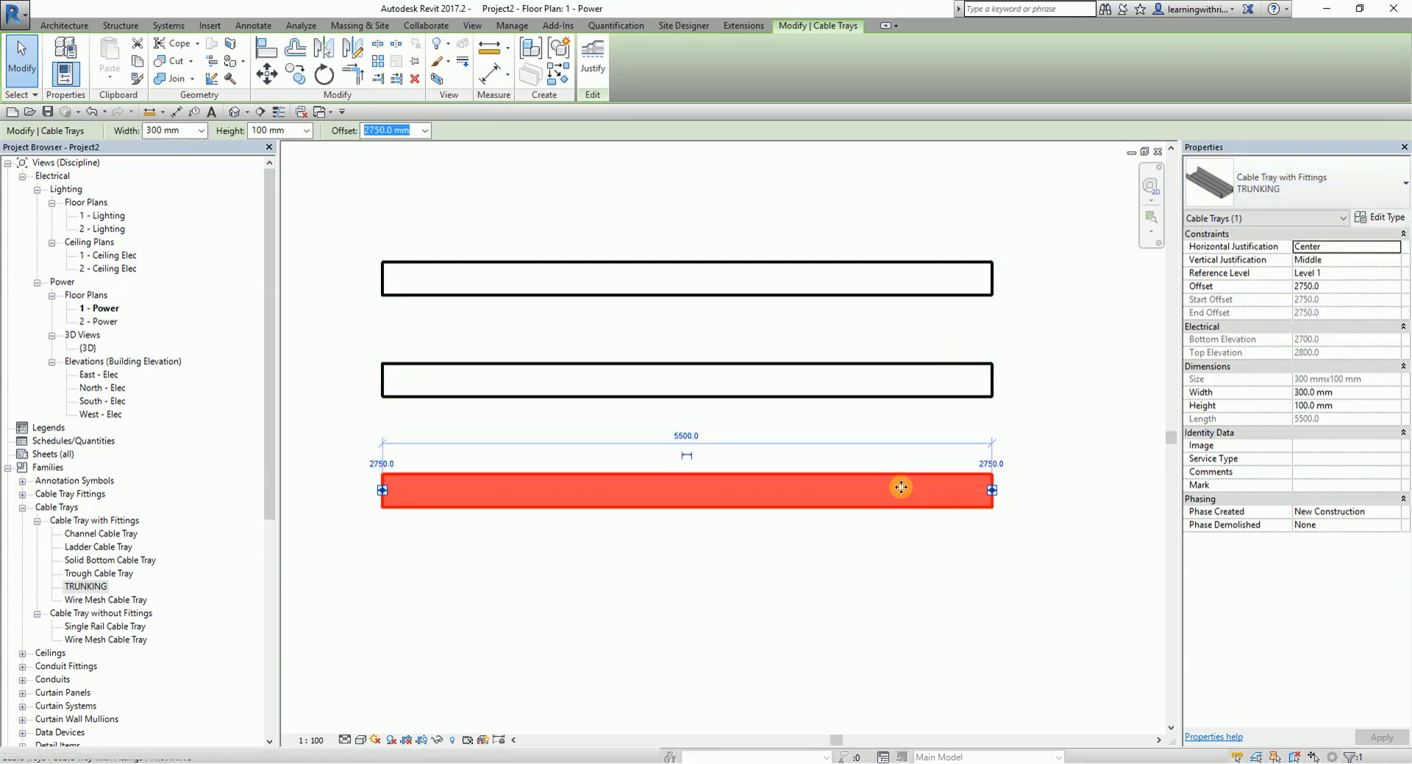
{"action": "left_click", "coordinate": [1380, 217]}
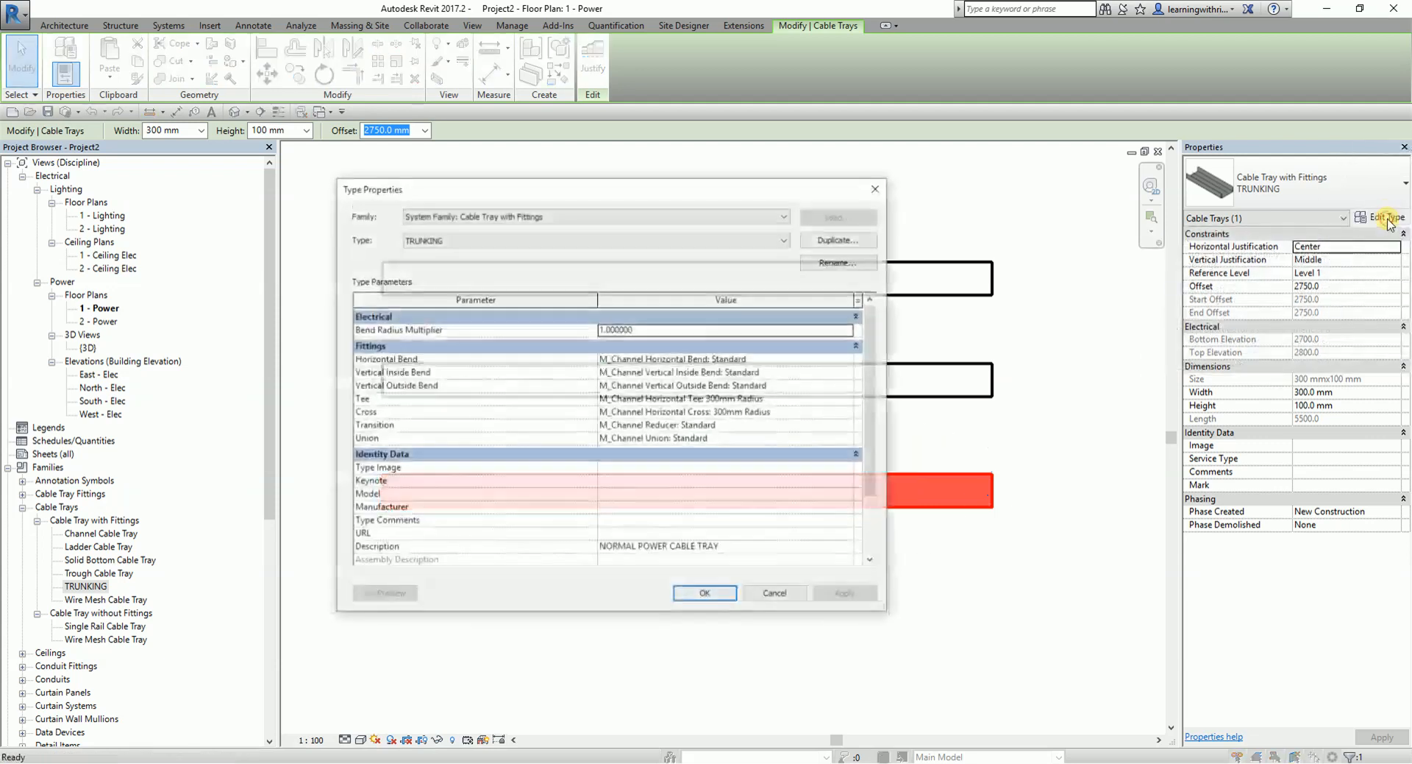
{"action": "left_click", "coordinate": [765, 550]}
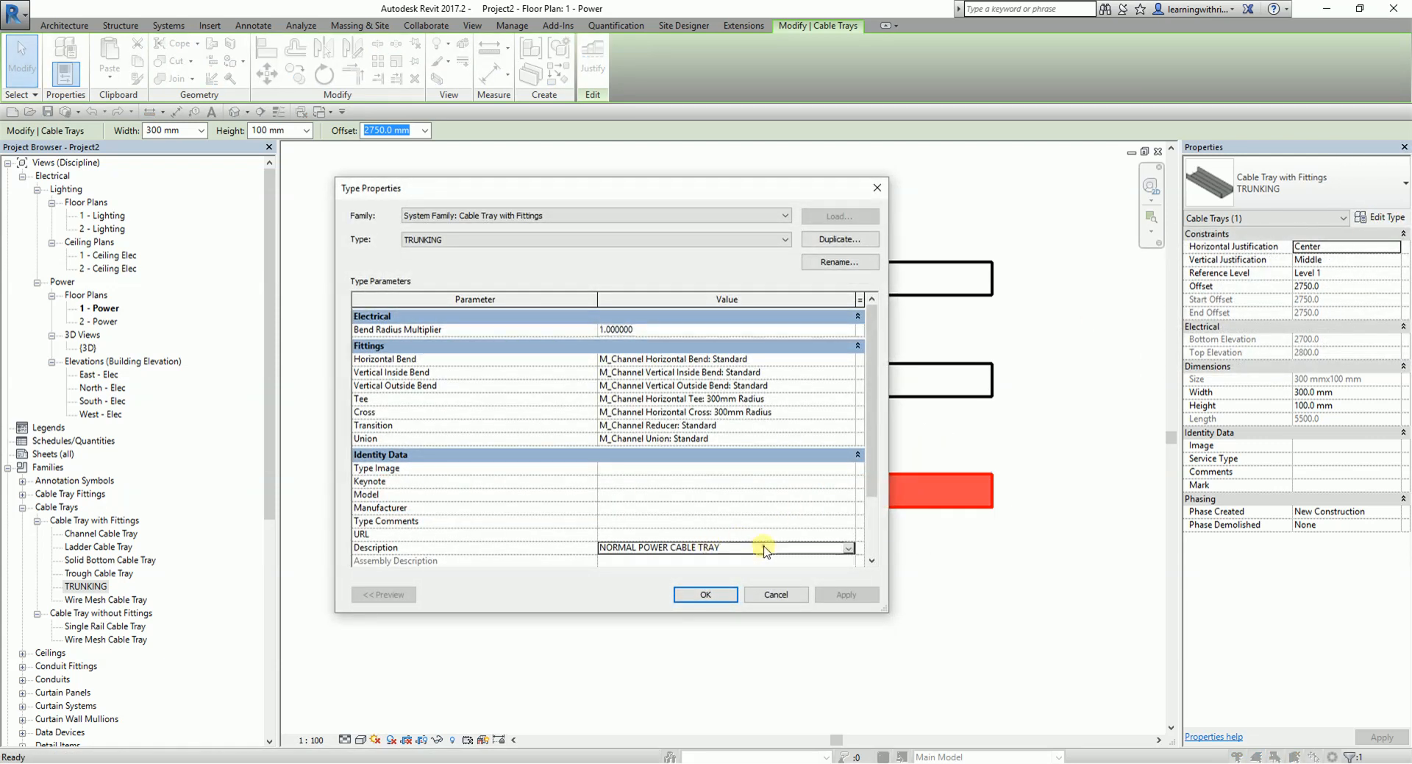
{"action": "left_click", "coordinate": [850, 548]}
{"action": "left_click", "coordinate": [850, 548]}
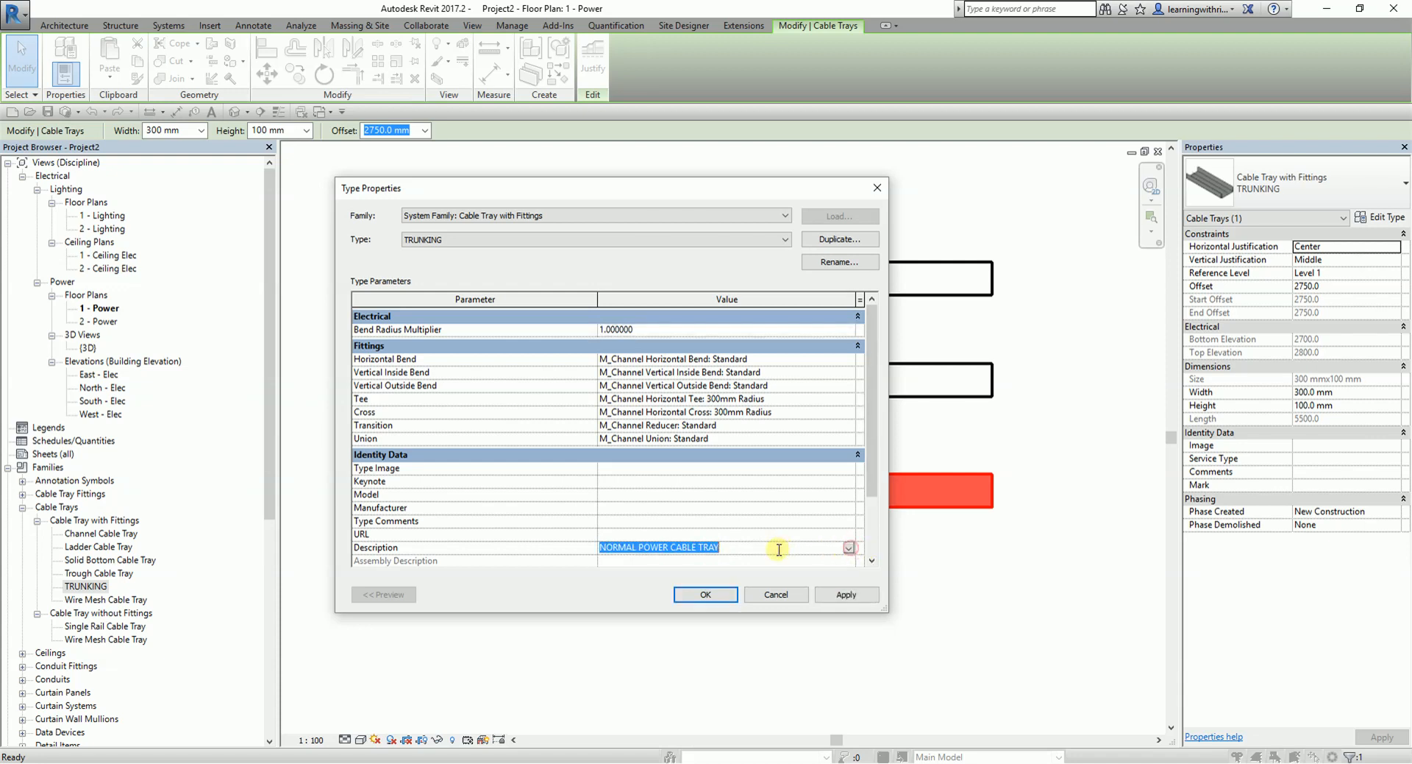
{"action": "type", "text": "TRUNKI"}
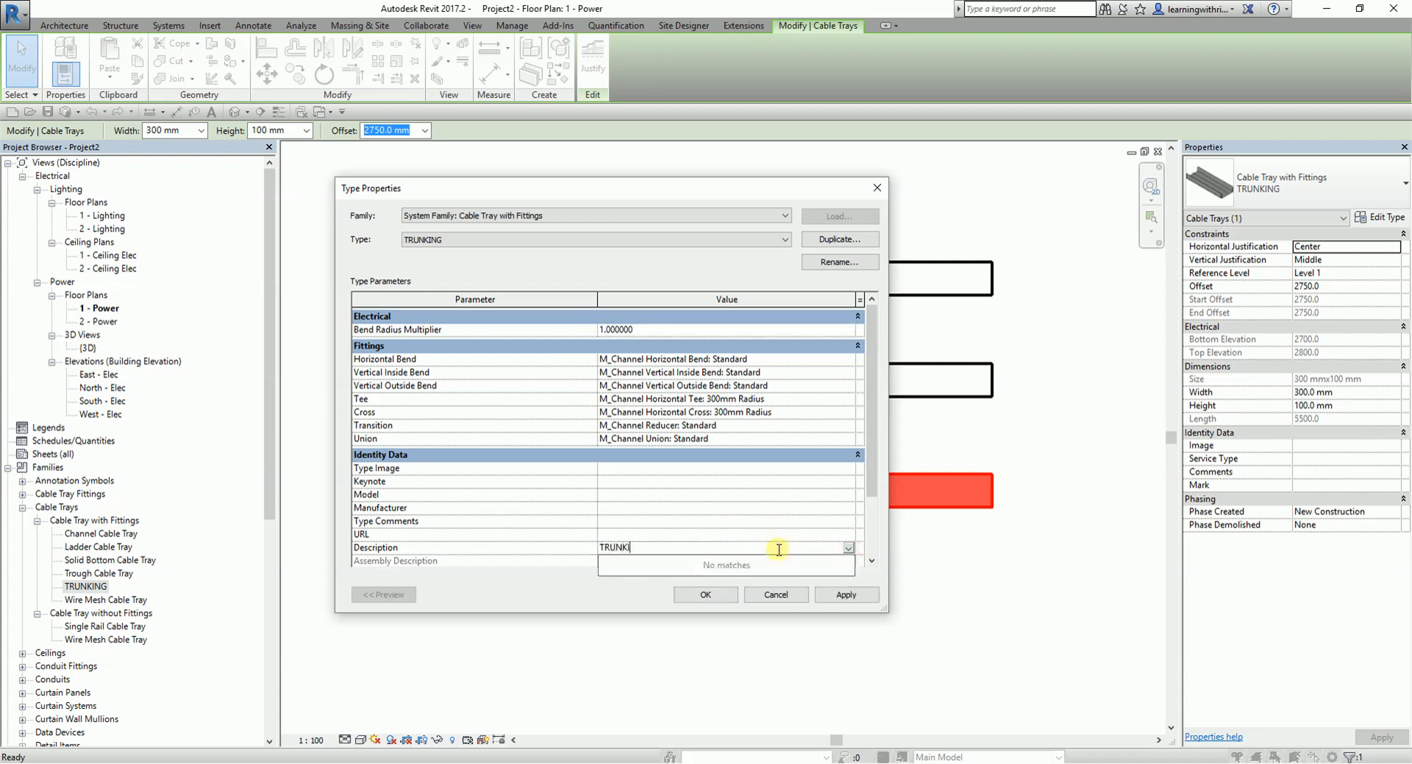
{"action": "left_click", "coordinate": [837, 595]}
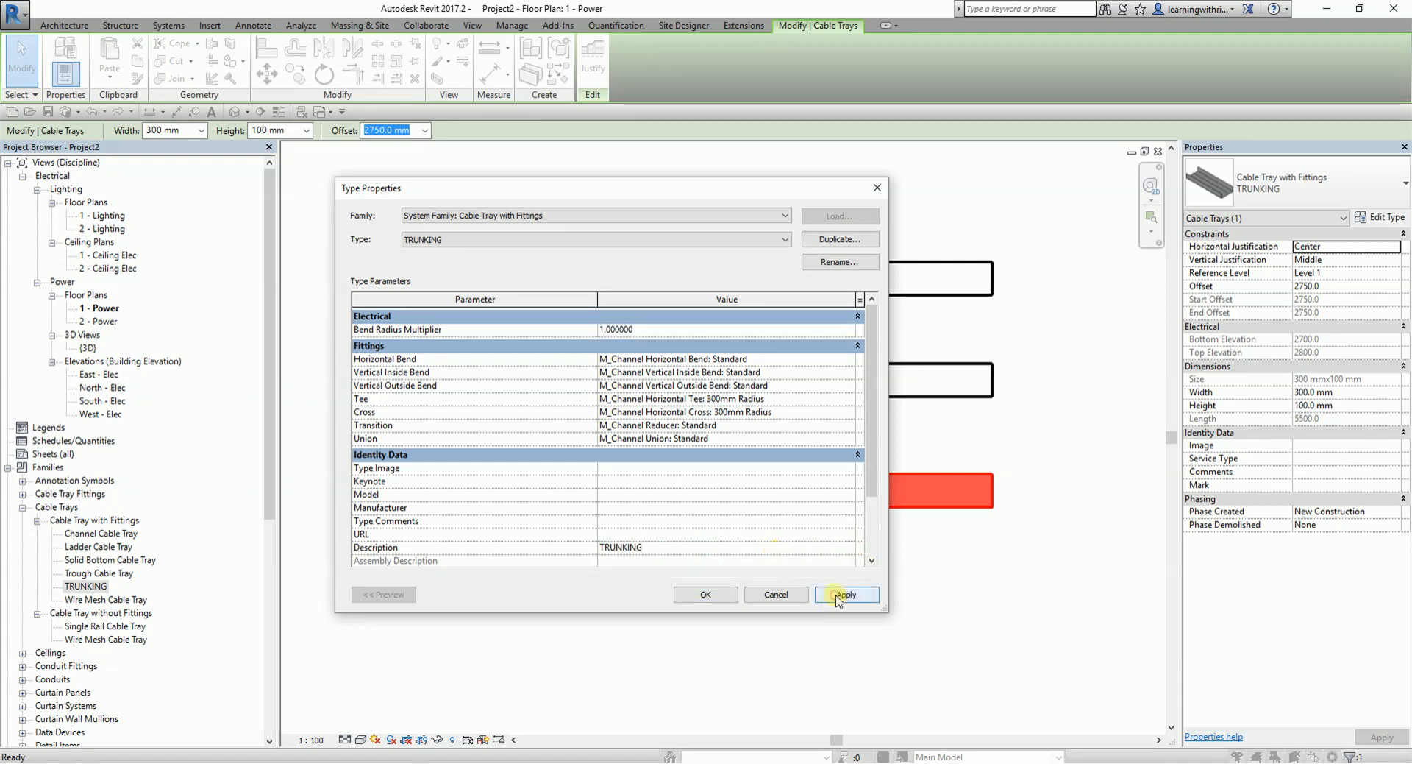
{"action": "left_click", "coordinate": [708, 595]}
{"action": "left_click", "coordinate": [831, 624]}
- Check the type Description of the channel, ladder and trunking trays in turn, without changing any properties
{"action": "left_click", "coordinate": [939, 294]}
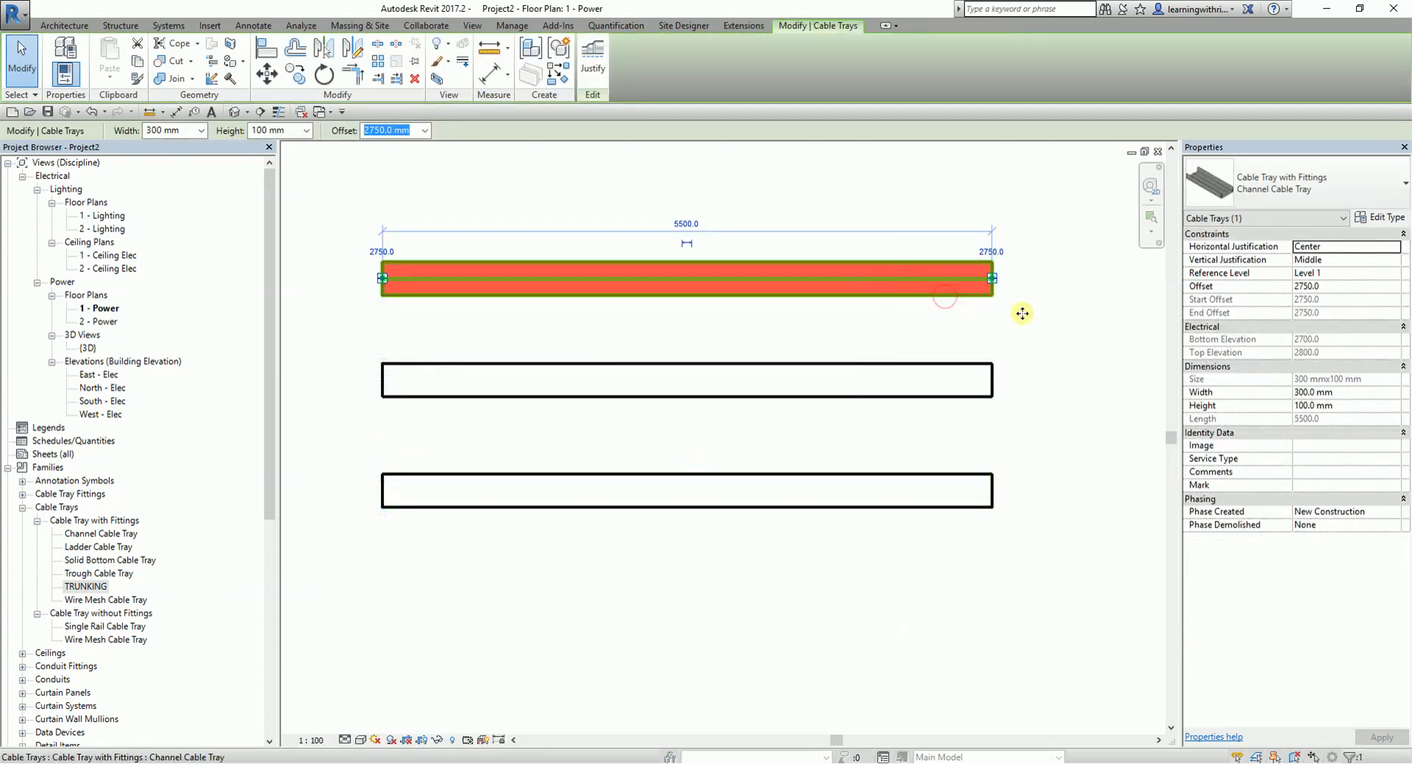
{"action": "left_click", "coordinate": [1380, 217]}
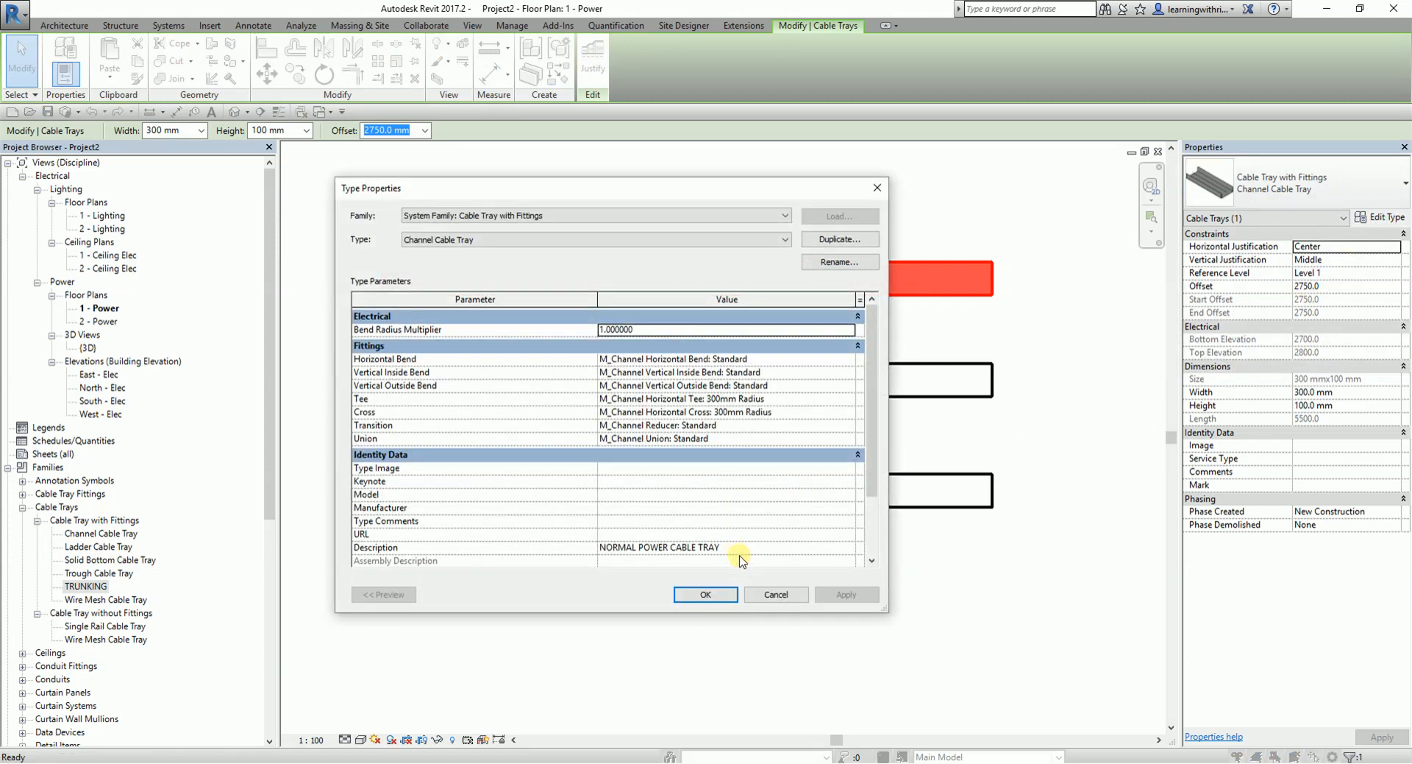
{"action": "left_click", "coordinate": [773, 595]}
{"action": "left_click", "coordinate": [928, 390]}
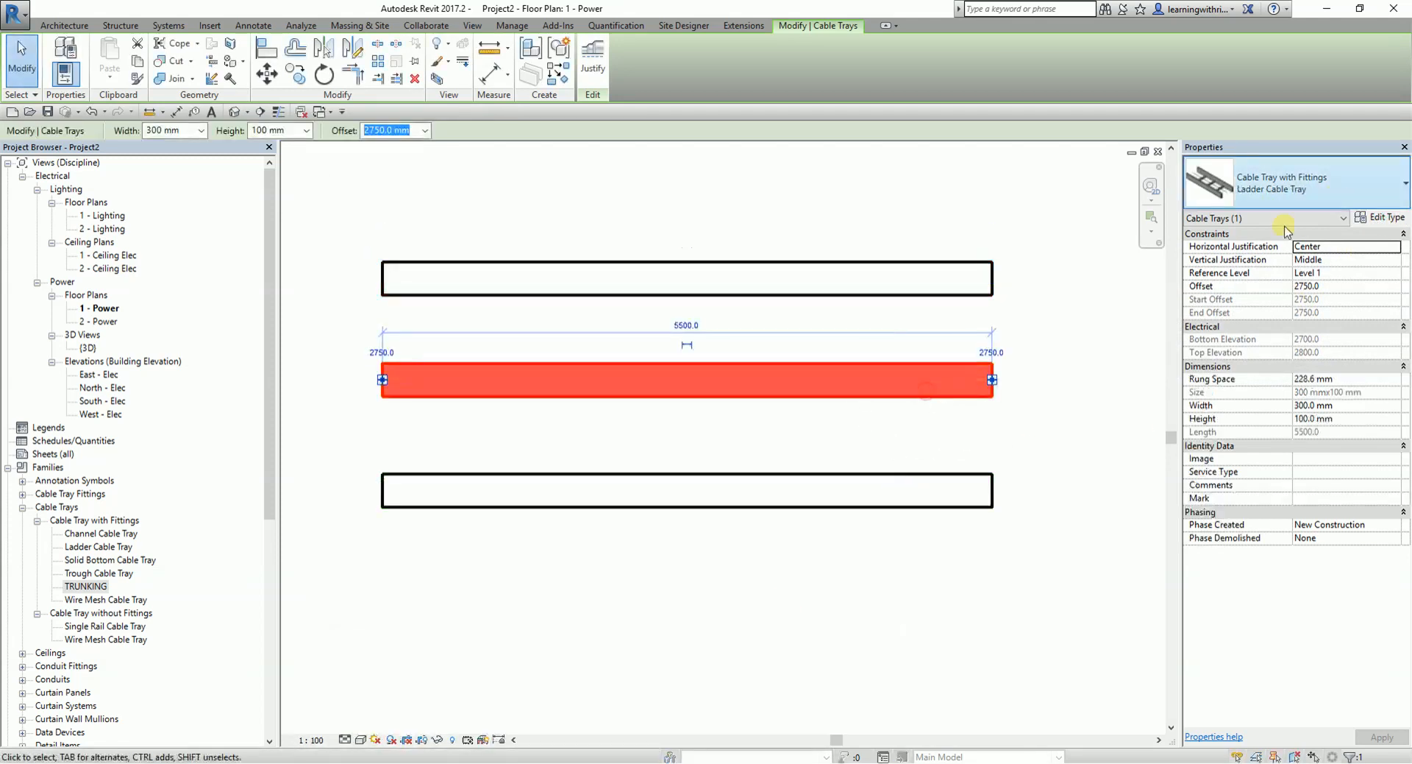
{"action": "left_click", "coordinate": [1380, 217]}
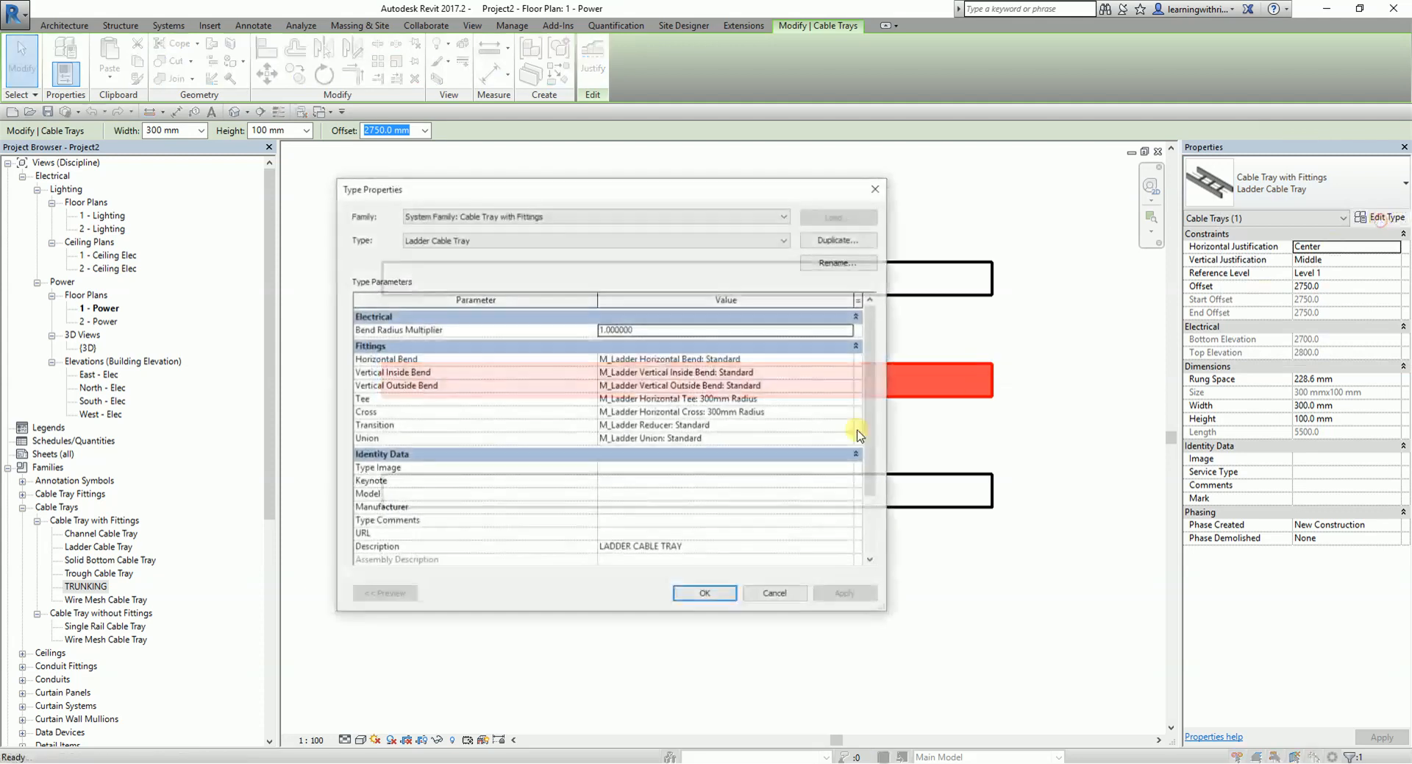
{"action": "left_click", "coordinate": [748, 595]}
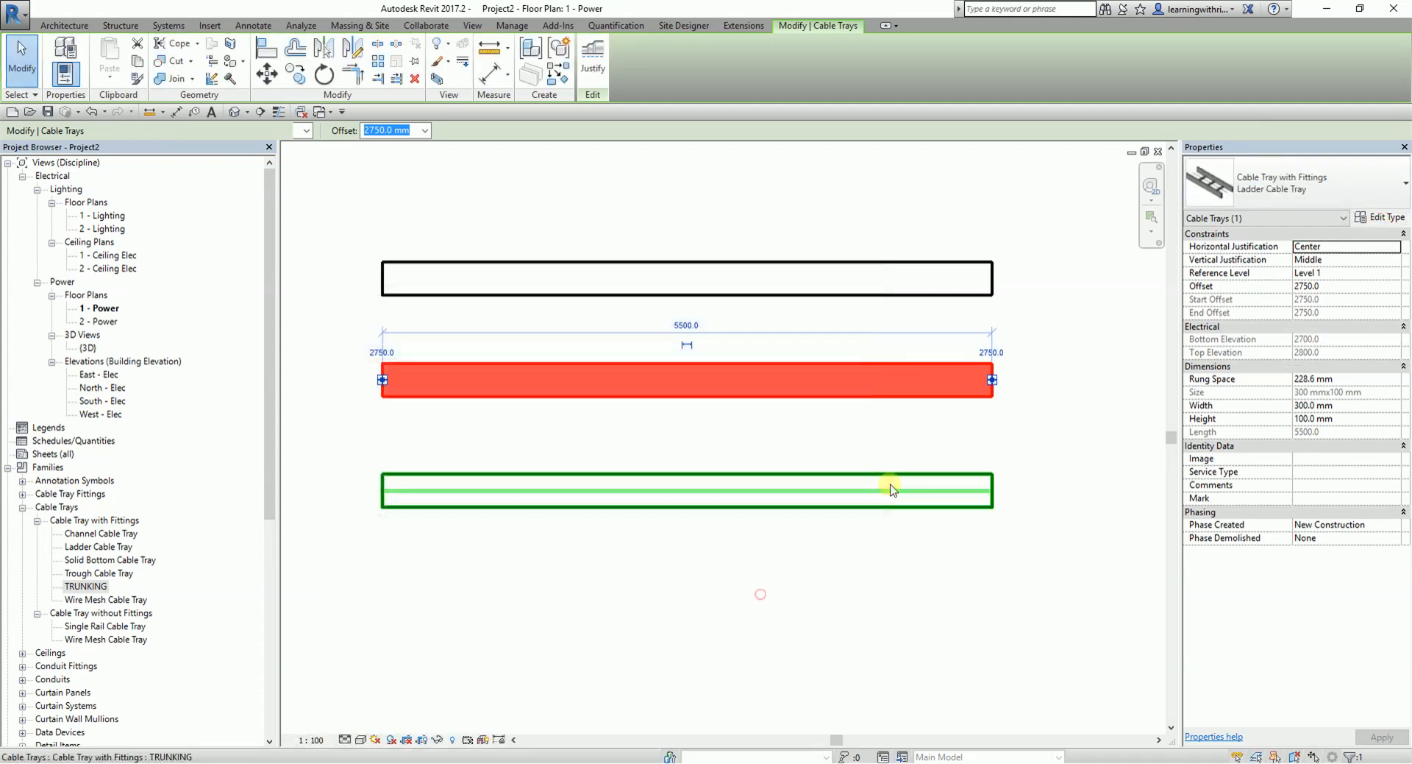
{"action": "left_click", "coordinate": [896, 474]}
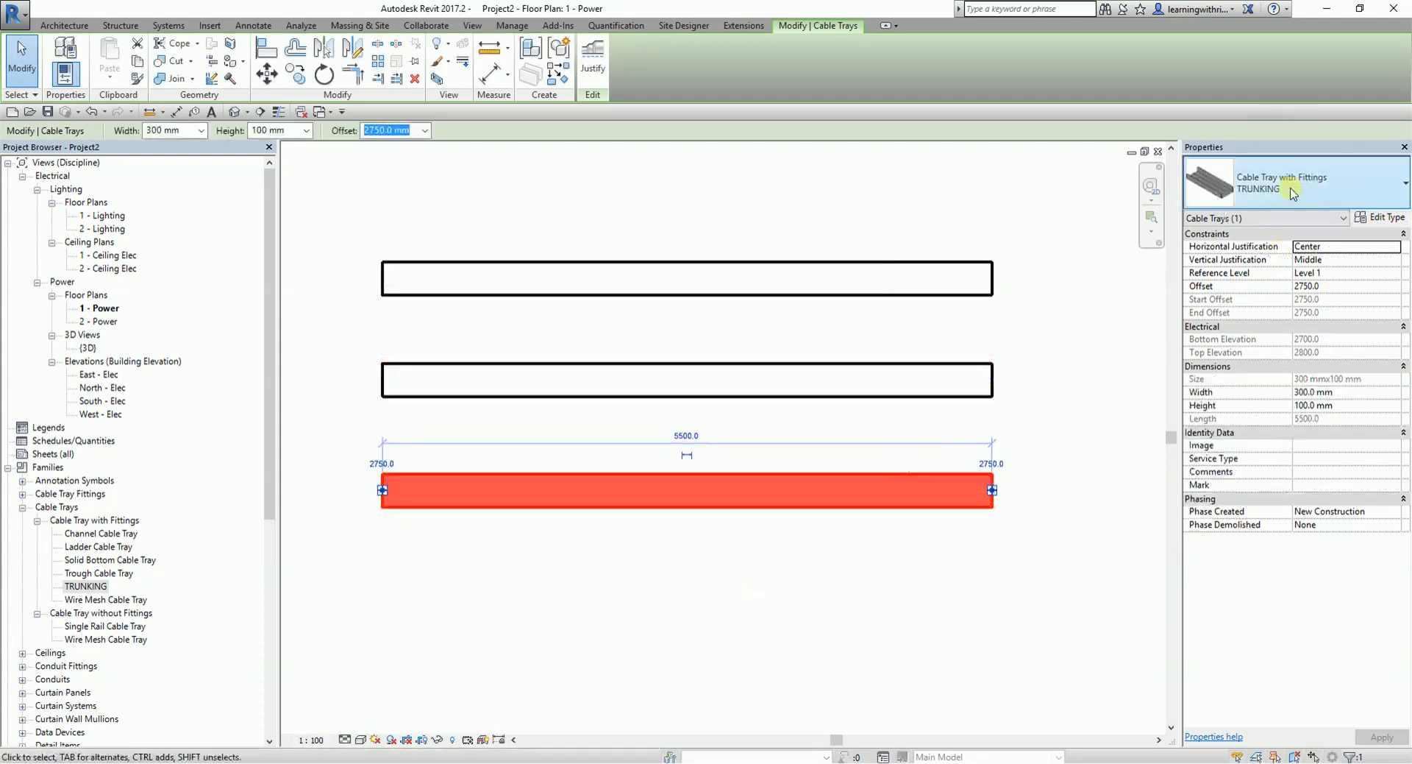
{"action": "left_click", "coordinate": [1380, 217]}
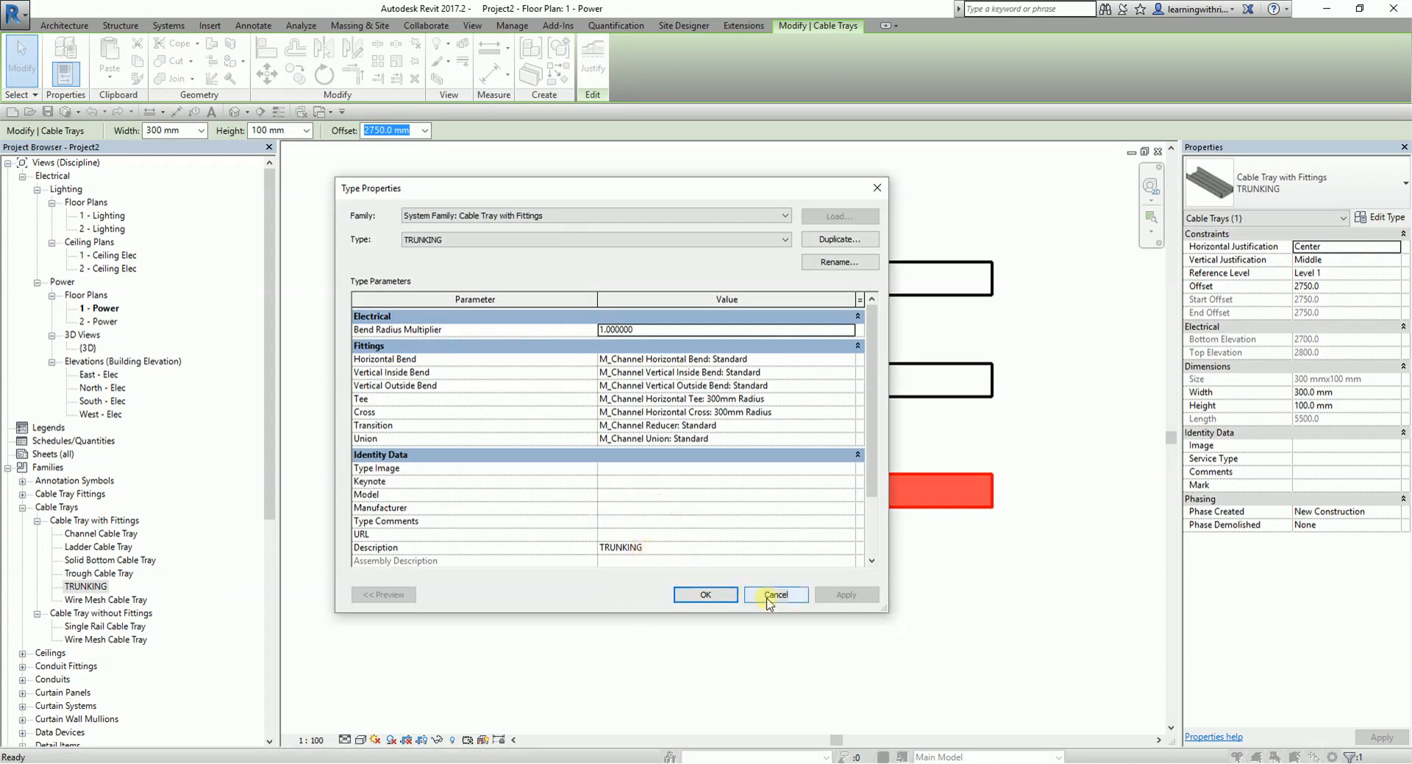
- In the power plan's view filter definitions, set the LADDER CABLE TRAY filter rule to Description equals LADDER CABLE TRAY
{"action": "left_click", "coordinate": [769, 595]}
{"action": "left_click", "coordinate": [673, 561]}
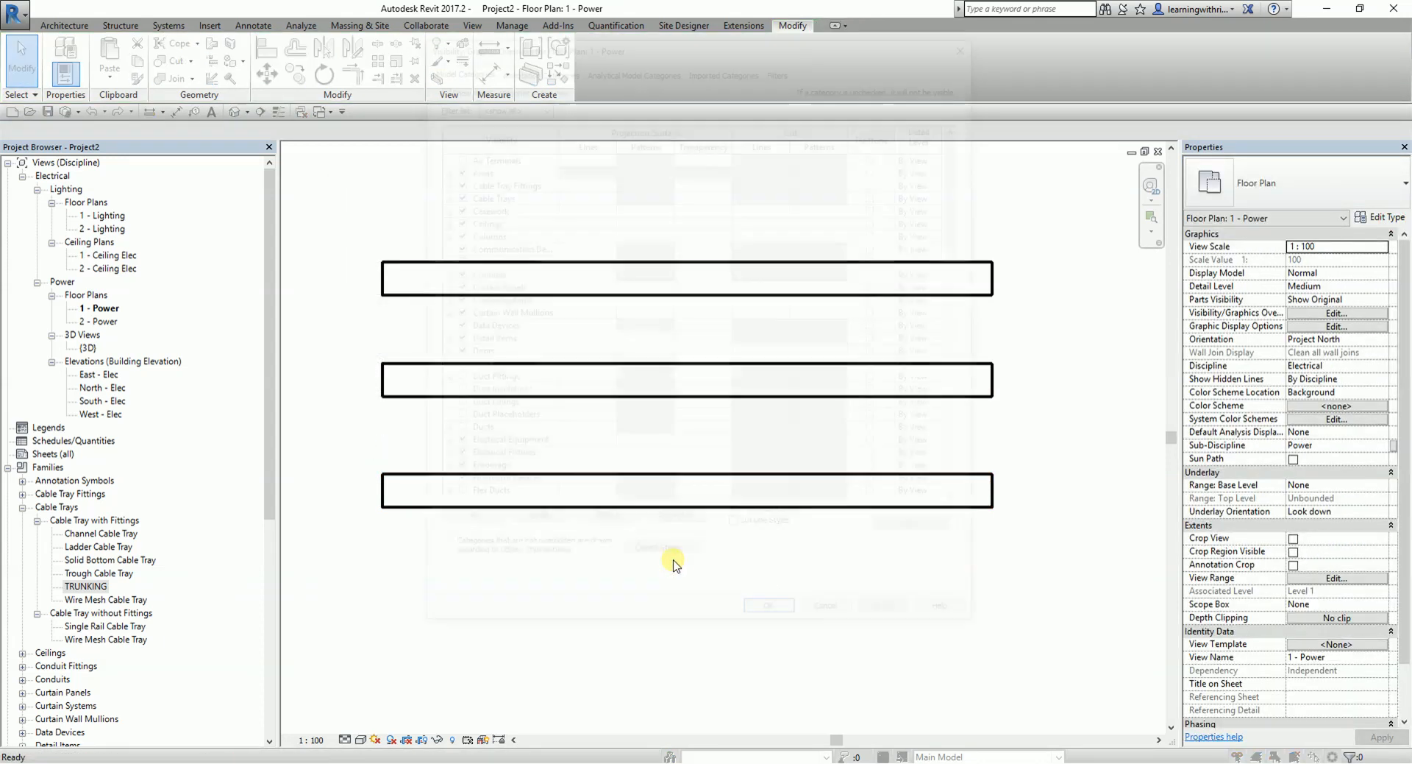
{"action": "key", "text": "v"}
{"action": "key", "text": "g"}
{"action": "left_click", "coordinate": [781, 64]}
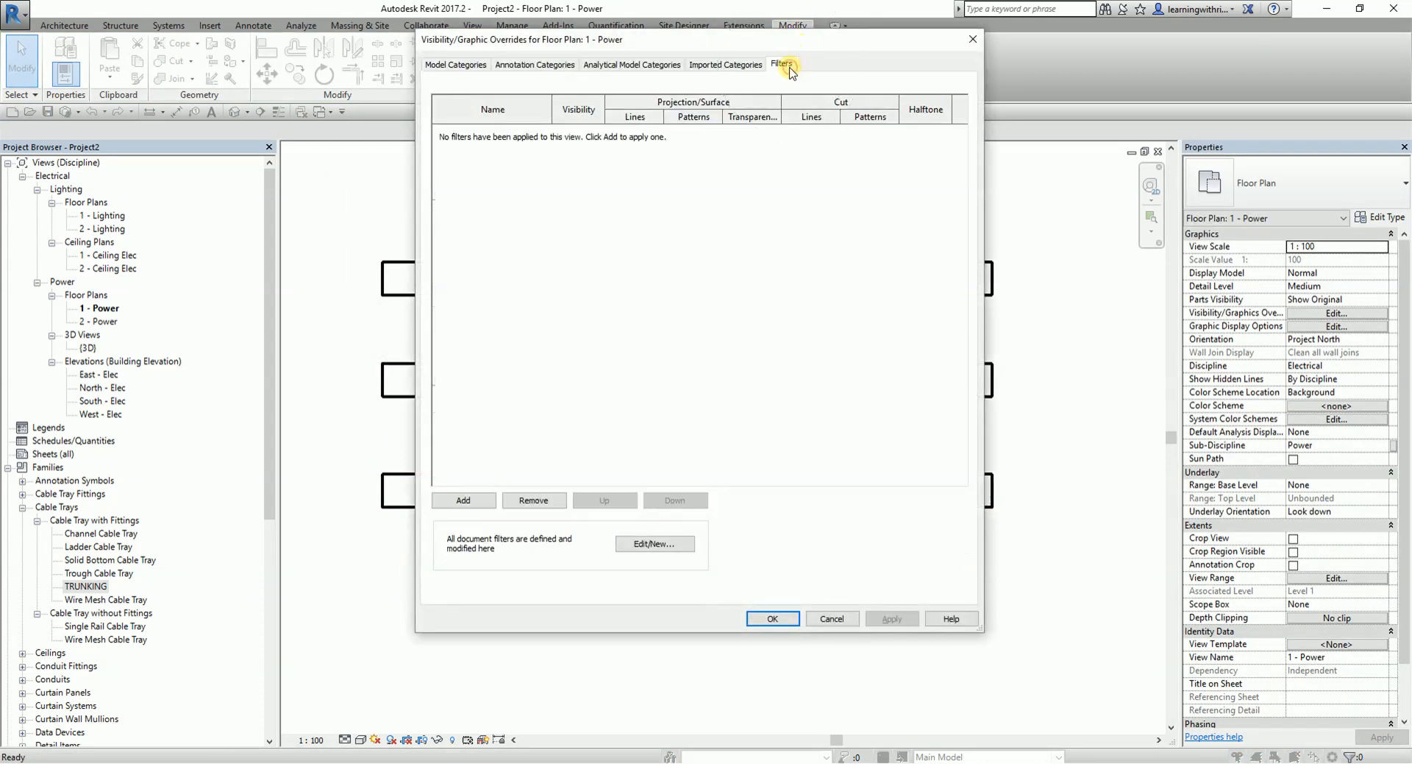
{"action": "left_click", "coordinate": [654, 545]}
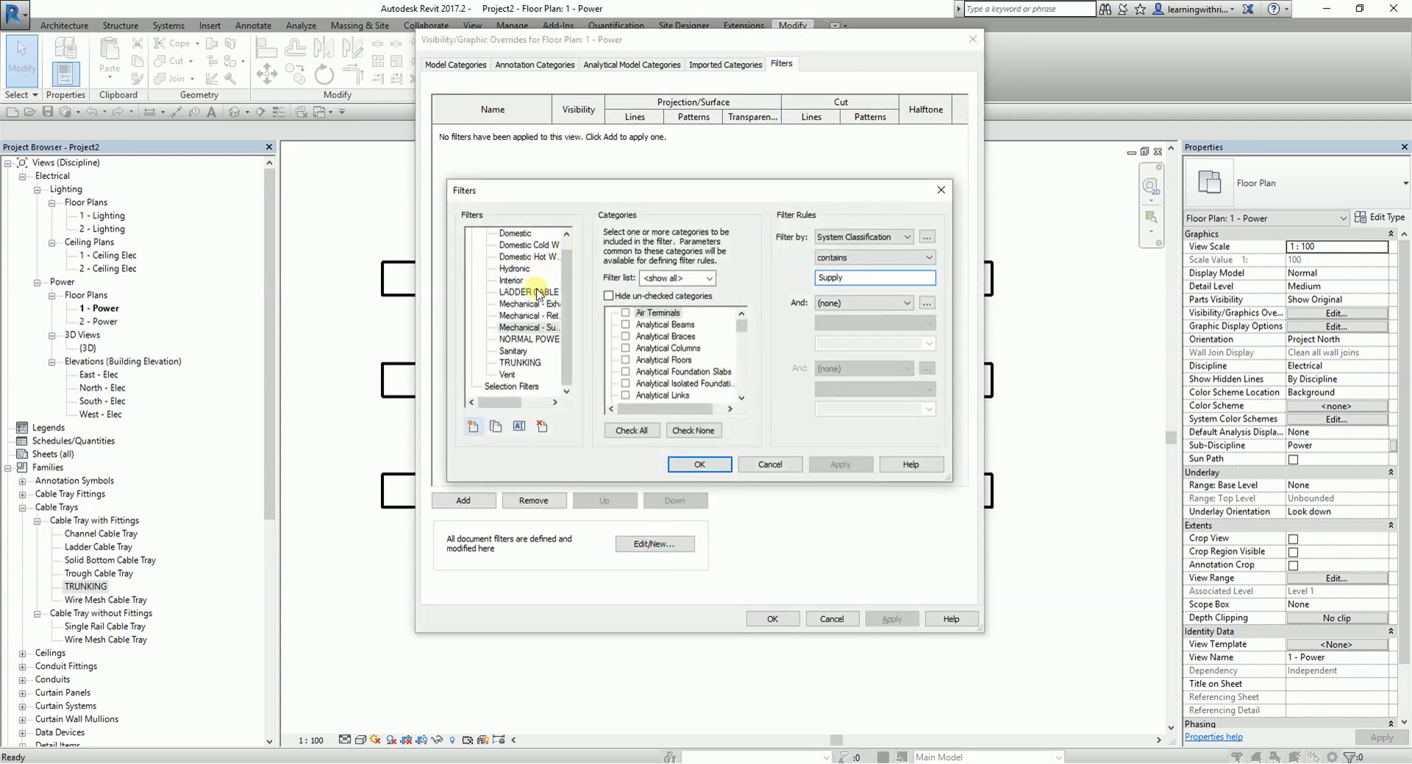
{"action": "left_click", "coordinate": [537, 293]}
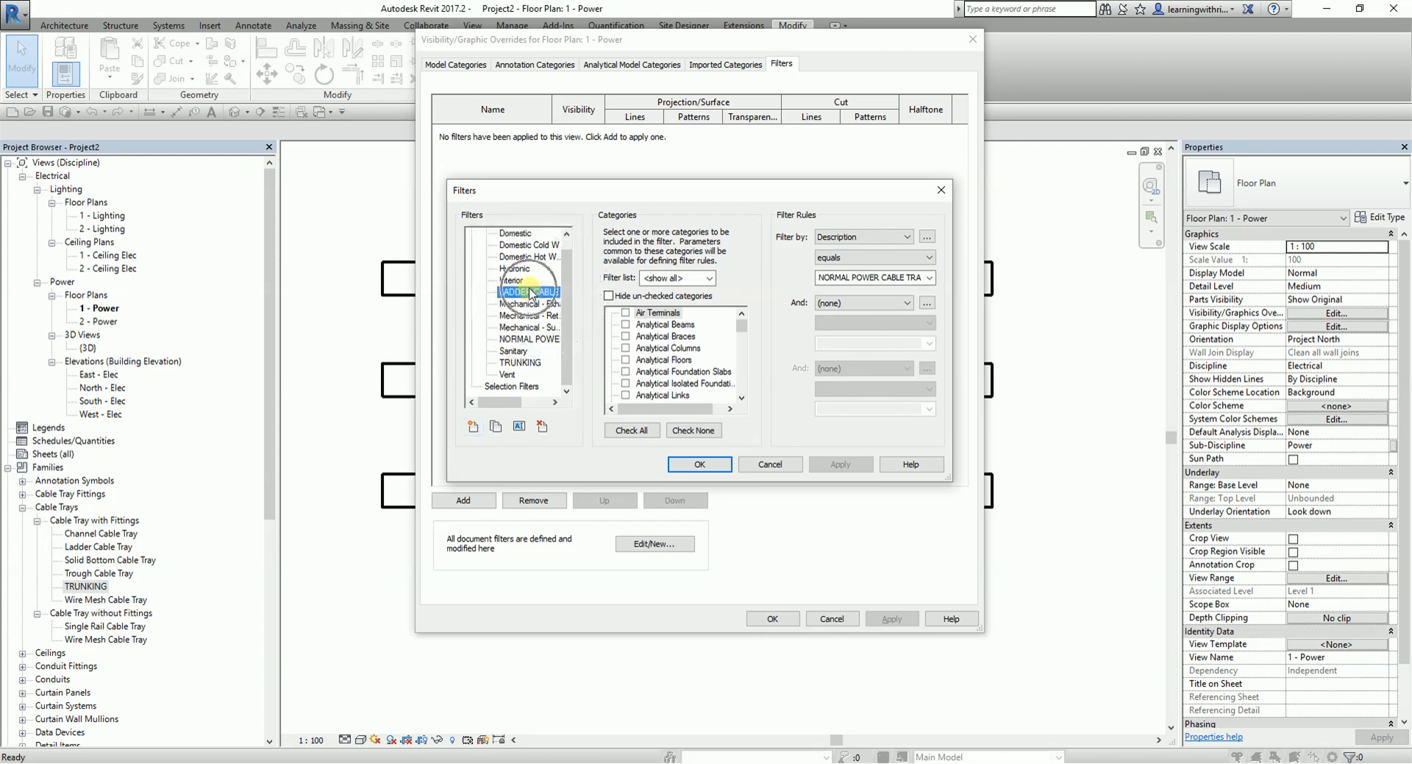
{"action": "left_click", "coordinate": [930, 278]}
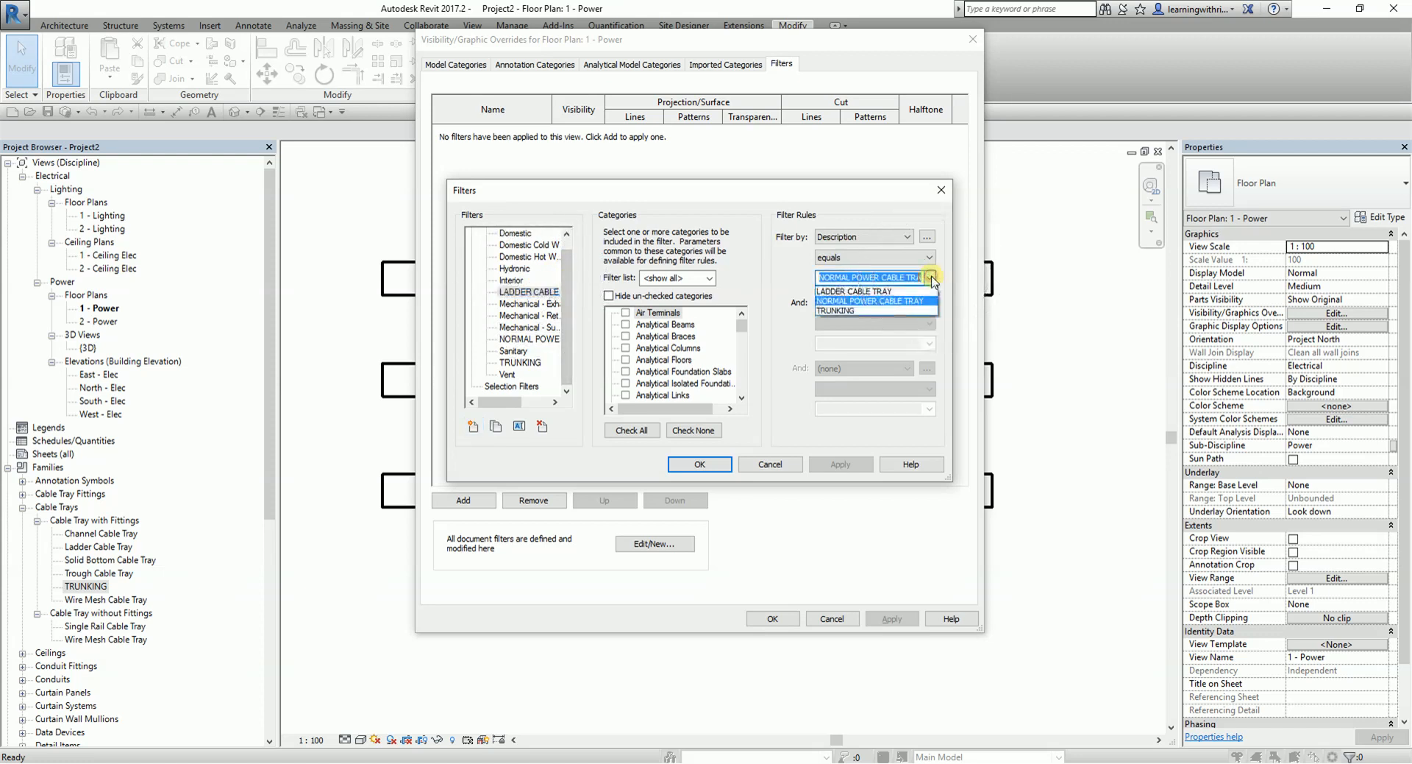
{"action": "left_click", "coordinate": [862, 292]}
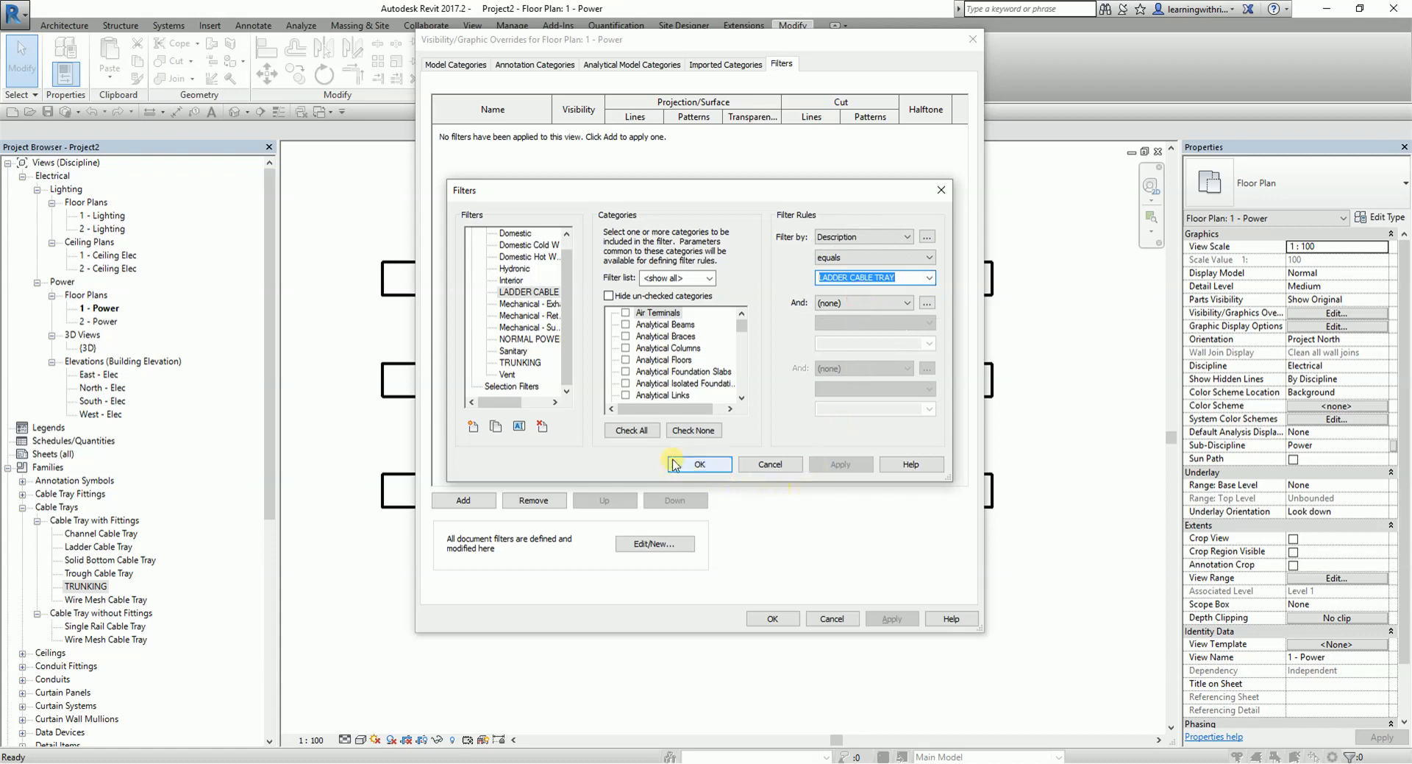
- Set the TRUNKING filter rule to Description equals TRUNKING and accept the filter definitions
{"action": "left_click", "coordinate": [528, 363]}
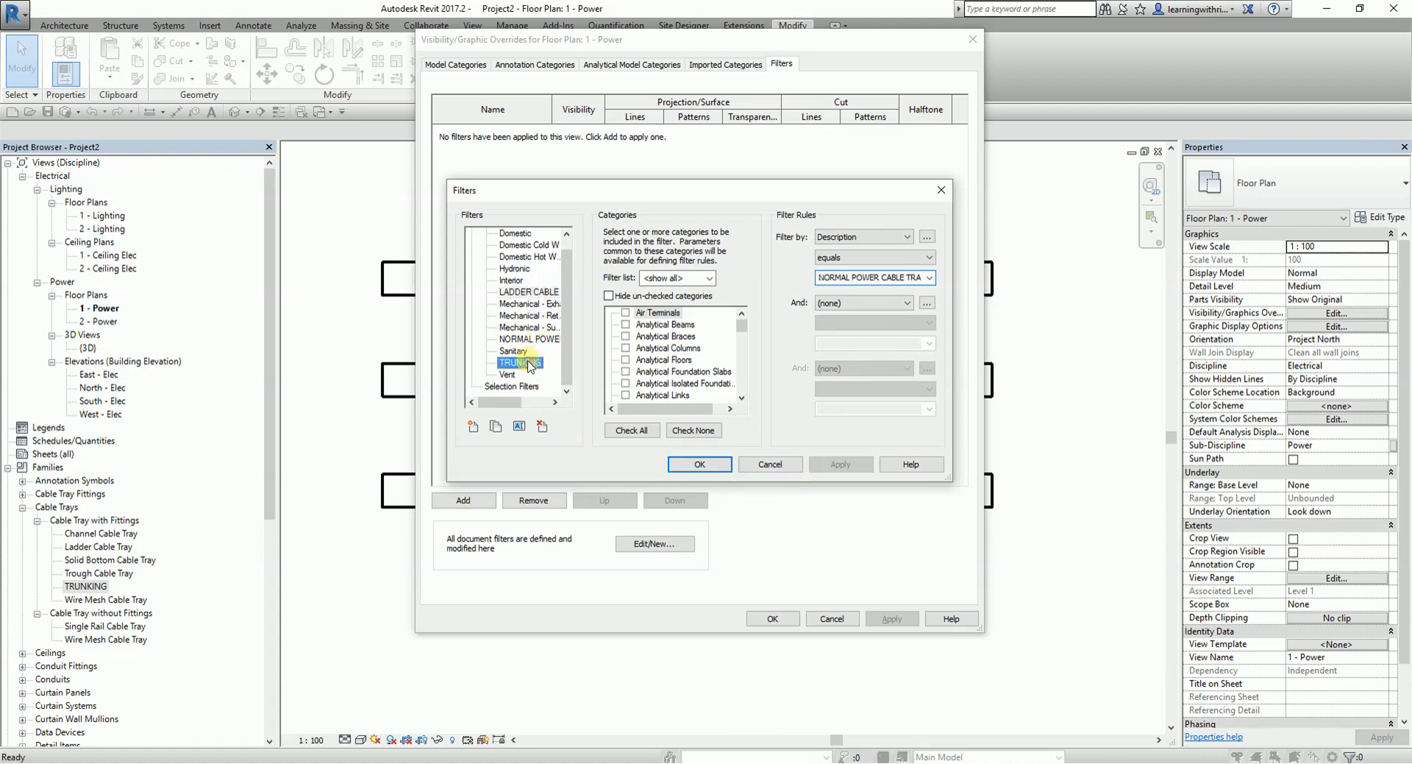
{"action": "left_click", "coordinate": [930, 277]}
{"action": "left_click", "coordinate": [846, 310]}
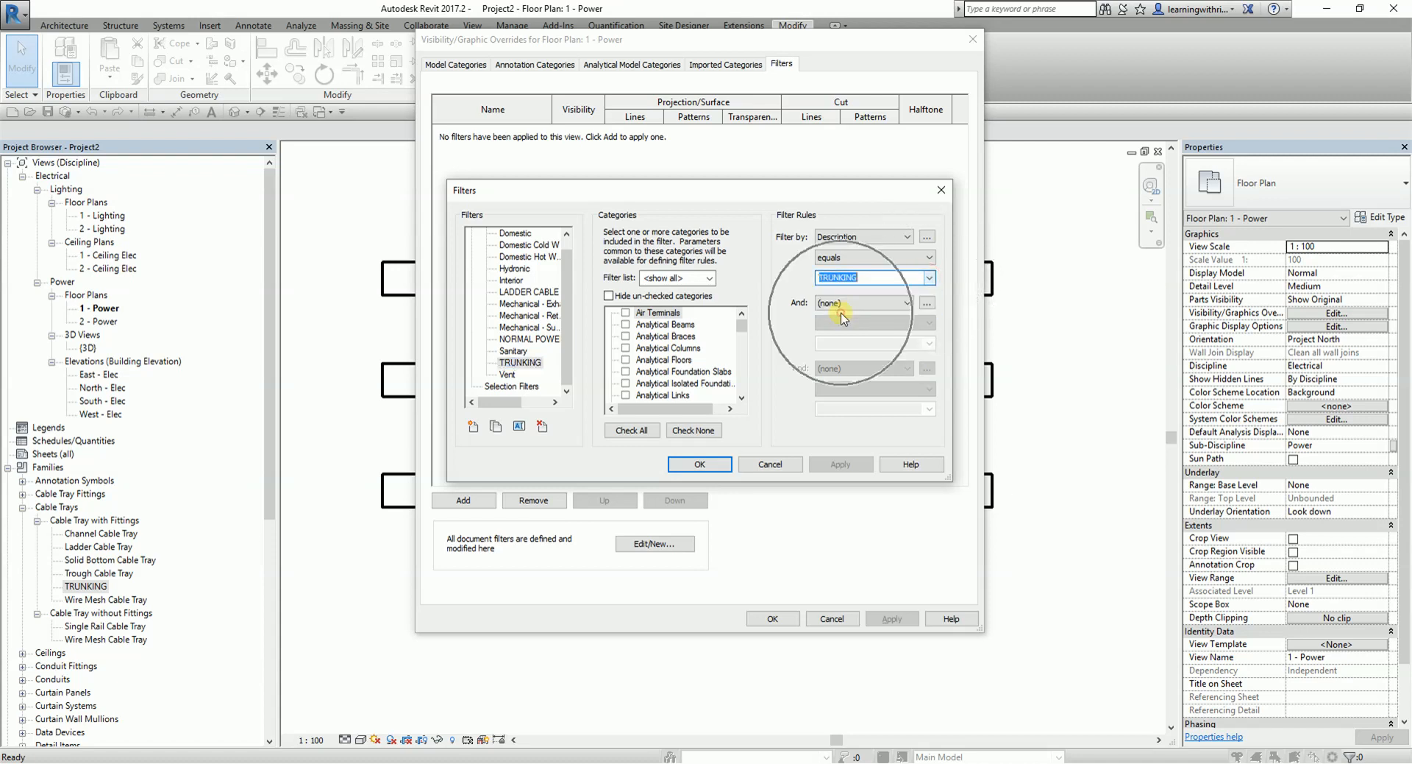
{"action": "left_click", "coordinate": [702, 462]}
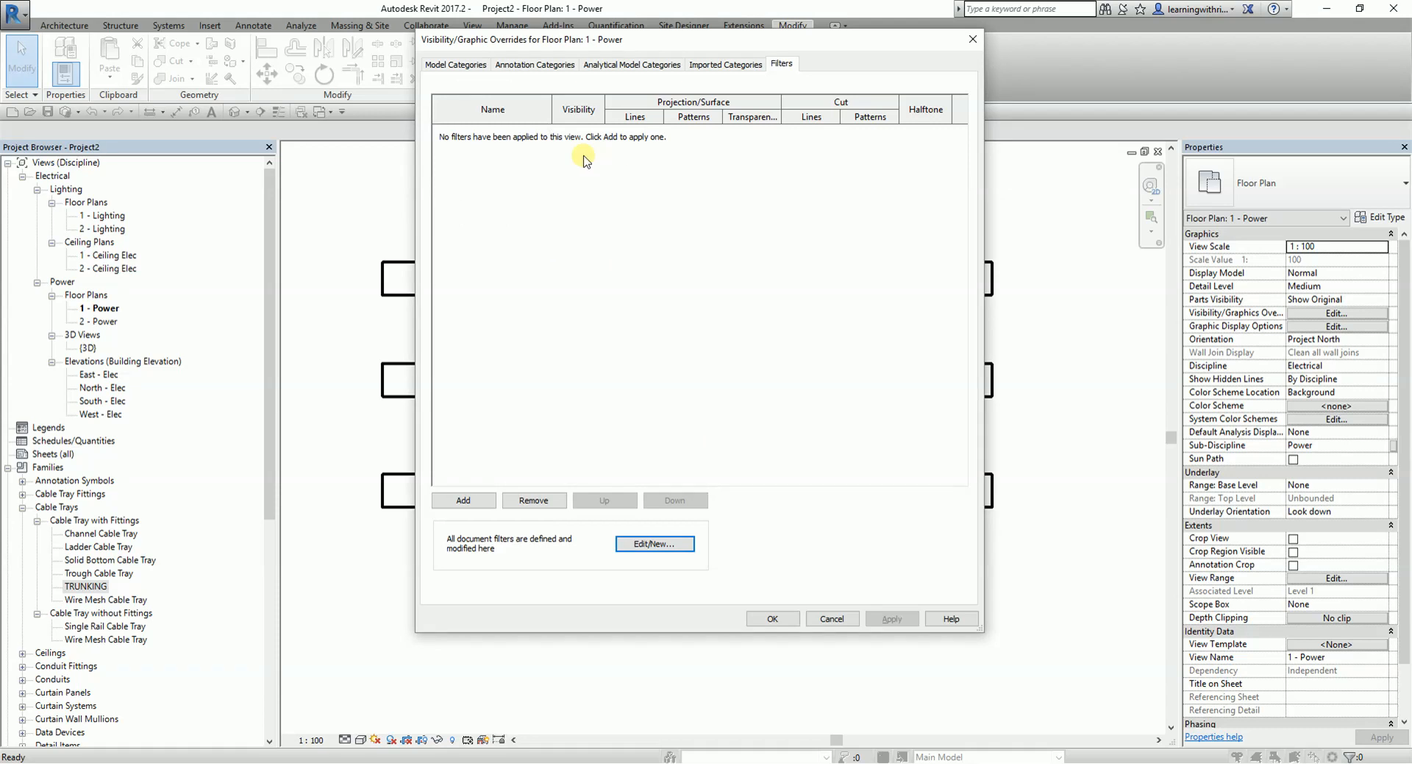
- Add the LADDER CABLE TRAY, NORMAL POWER CABLE TRAY and TRUNKING filters to the power plan view
{"action": "left_click", "coordinate": [468, 500]}
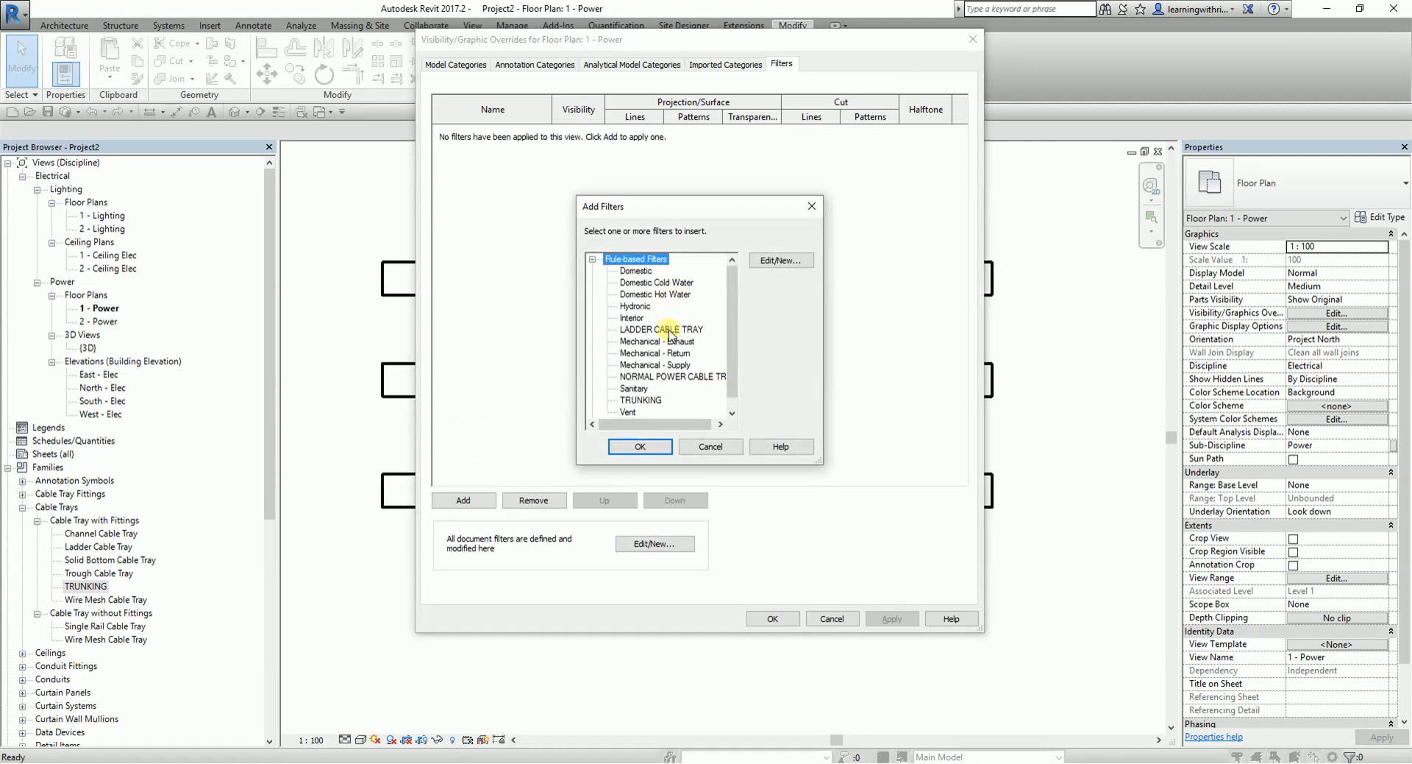
{"action": "left_click", "coordinate": [671, 330]}
{"action": "left_click", "coordinate": [646, 389]}
{"action": "left_click", "coordinate": [642, 376]}
{"action": "left_click", "coordinate": [660, 330], "text": "ctrl"}
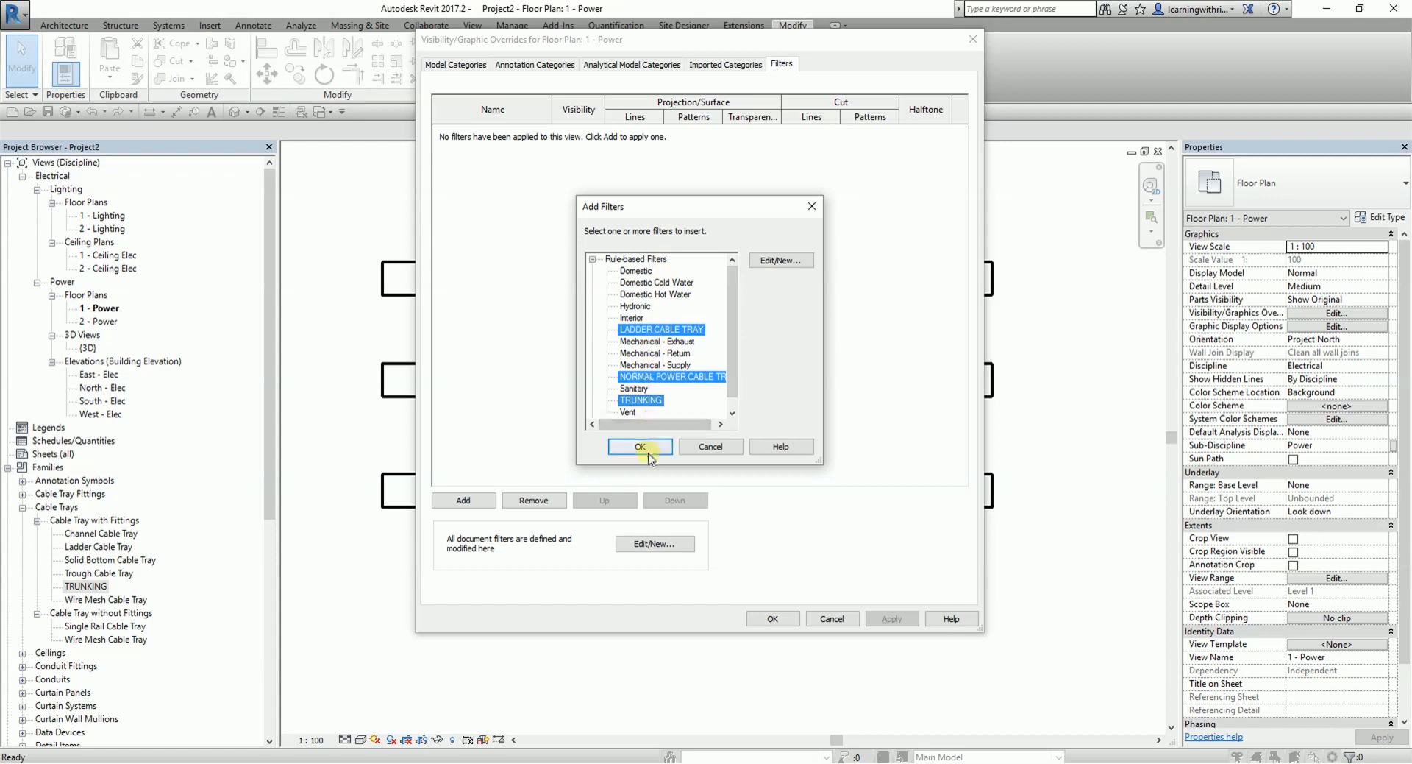
{"action": "left_click", "coordinate": [643, 447]}
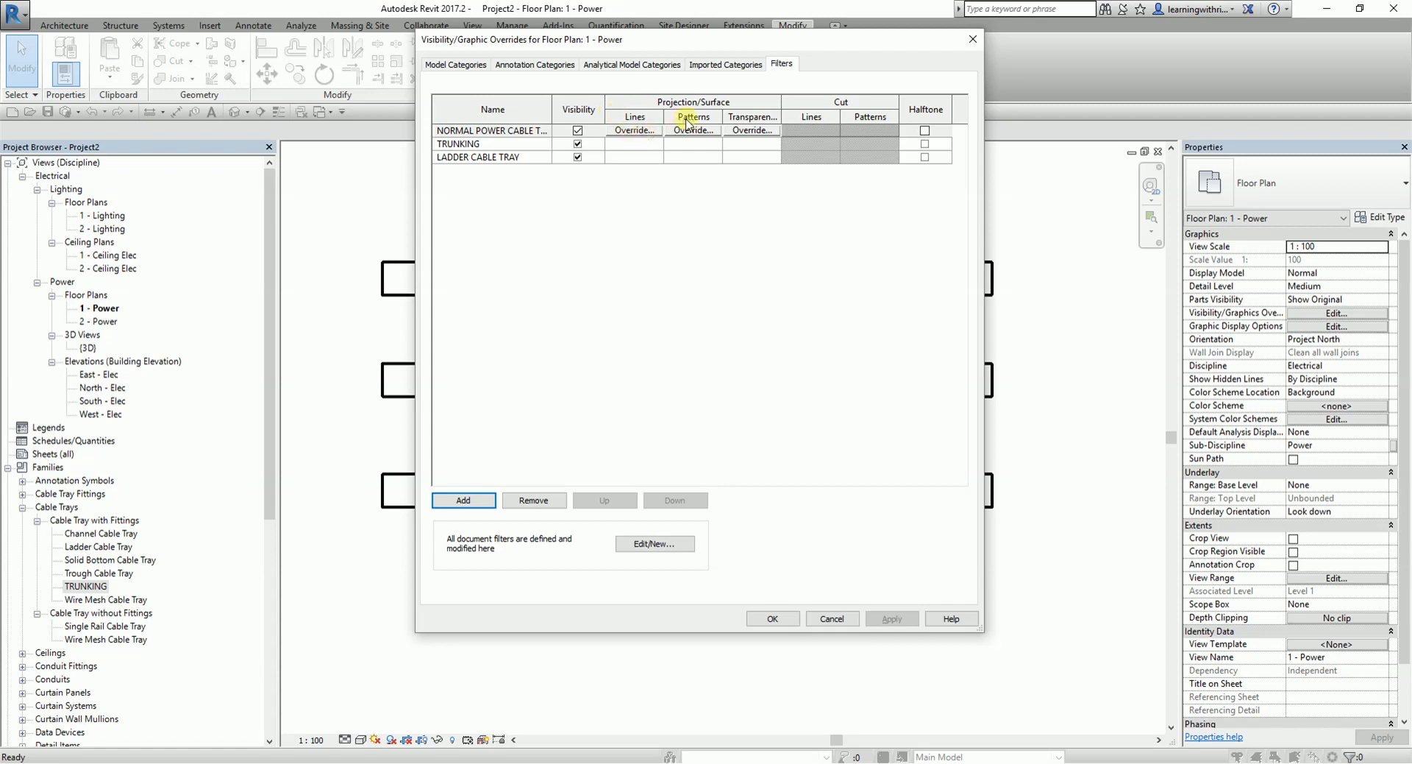
- Override the NORMAL POWER CABLE TRAY filter's projection surface pattern with a Solid fill in RGB 170-255-255
{"action": "left_click", "coordinate": [646, 132]}
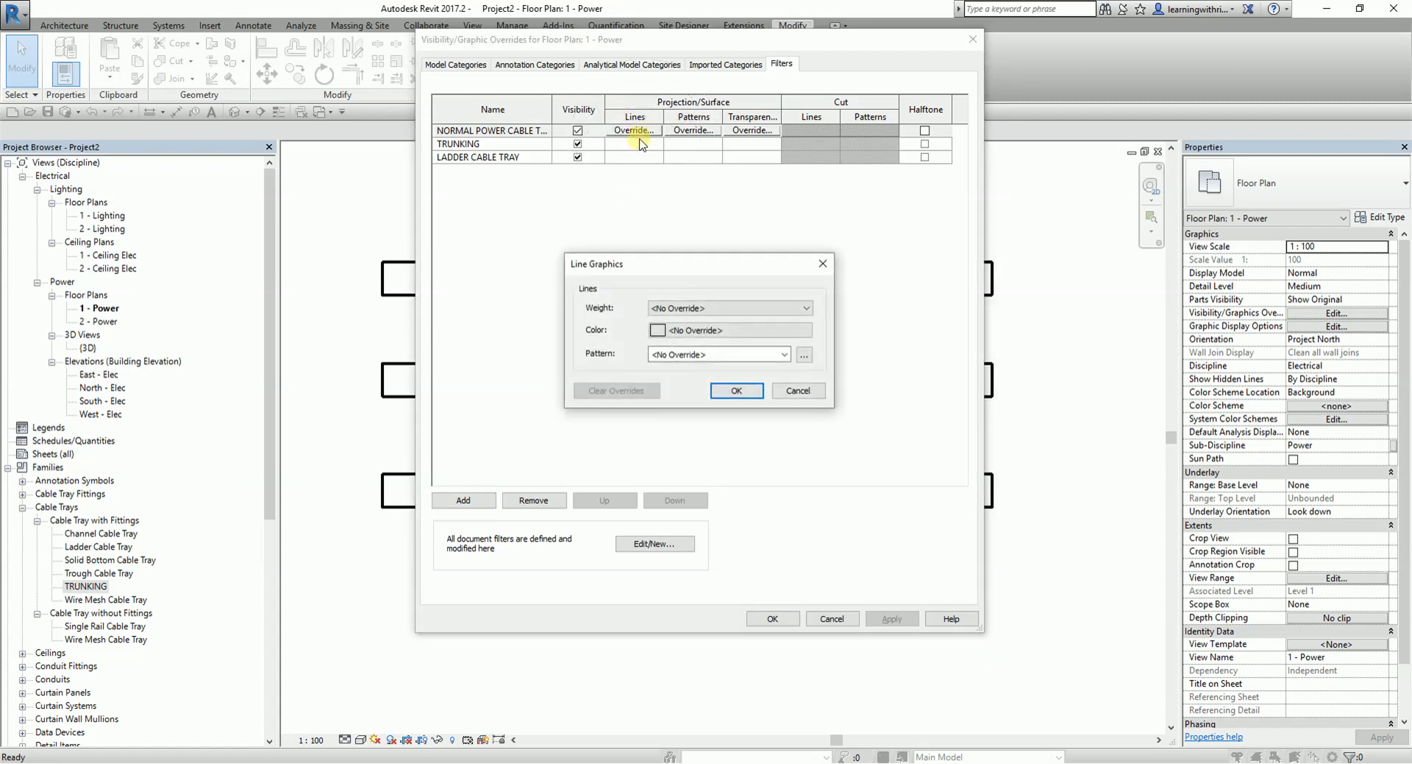
{"action": "left_click", "coordinate": [798, 391]}
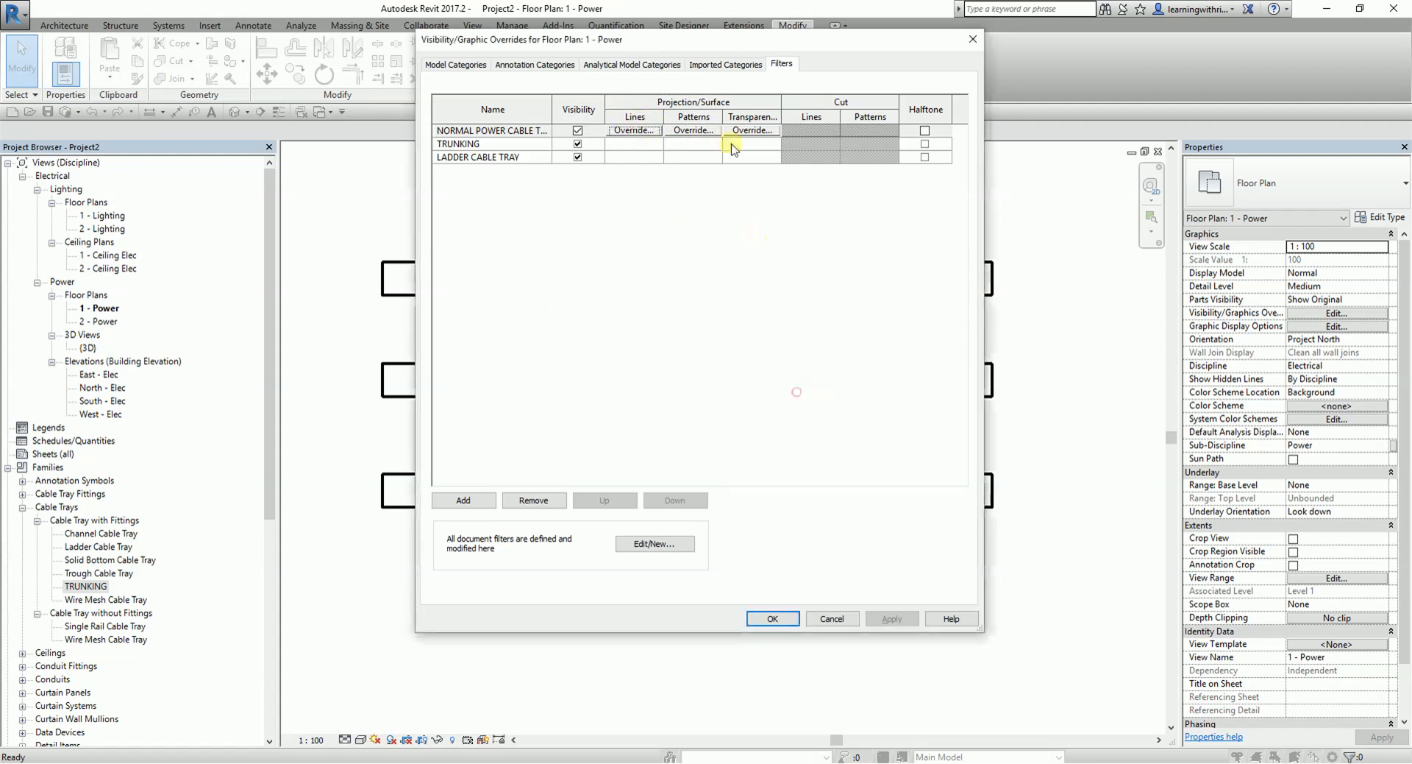
{"action": "left_click", "coordinate": [694, 131]}
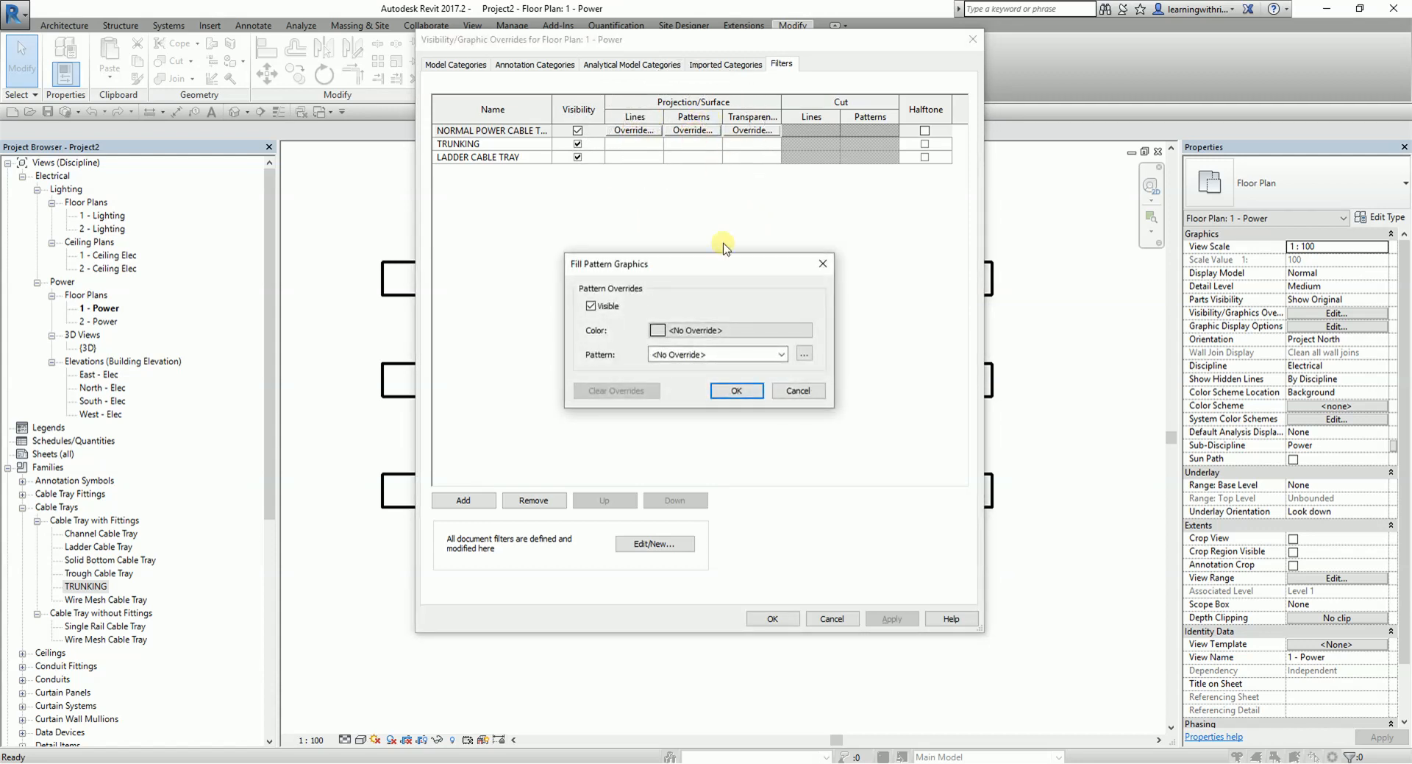
{"action": "left_click", "coordinate": [727, 331]}
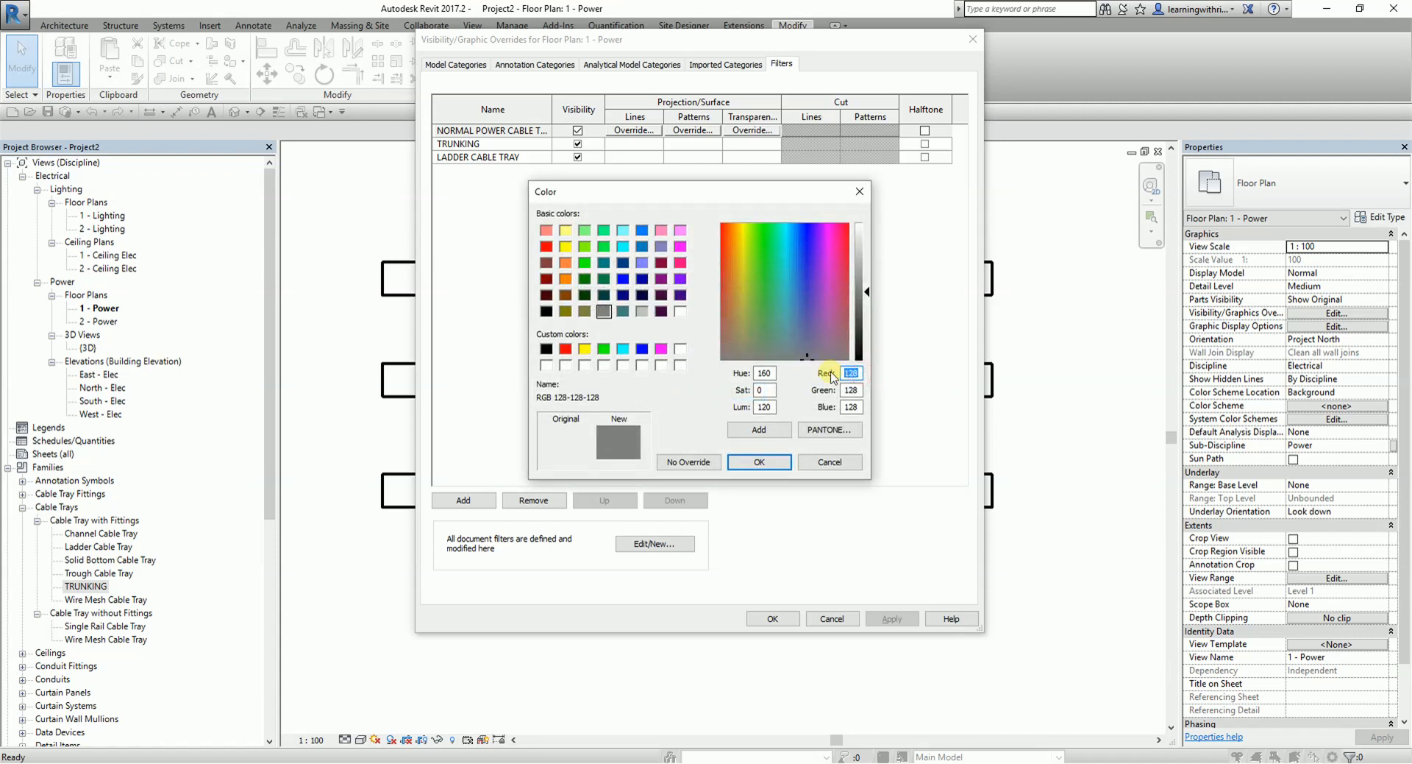
{"action": "type", "text": "170"}
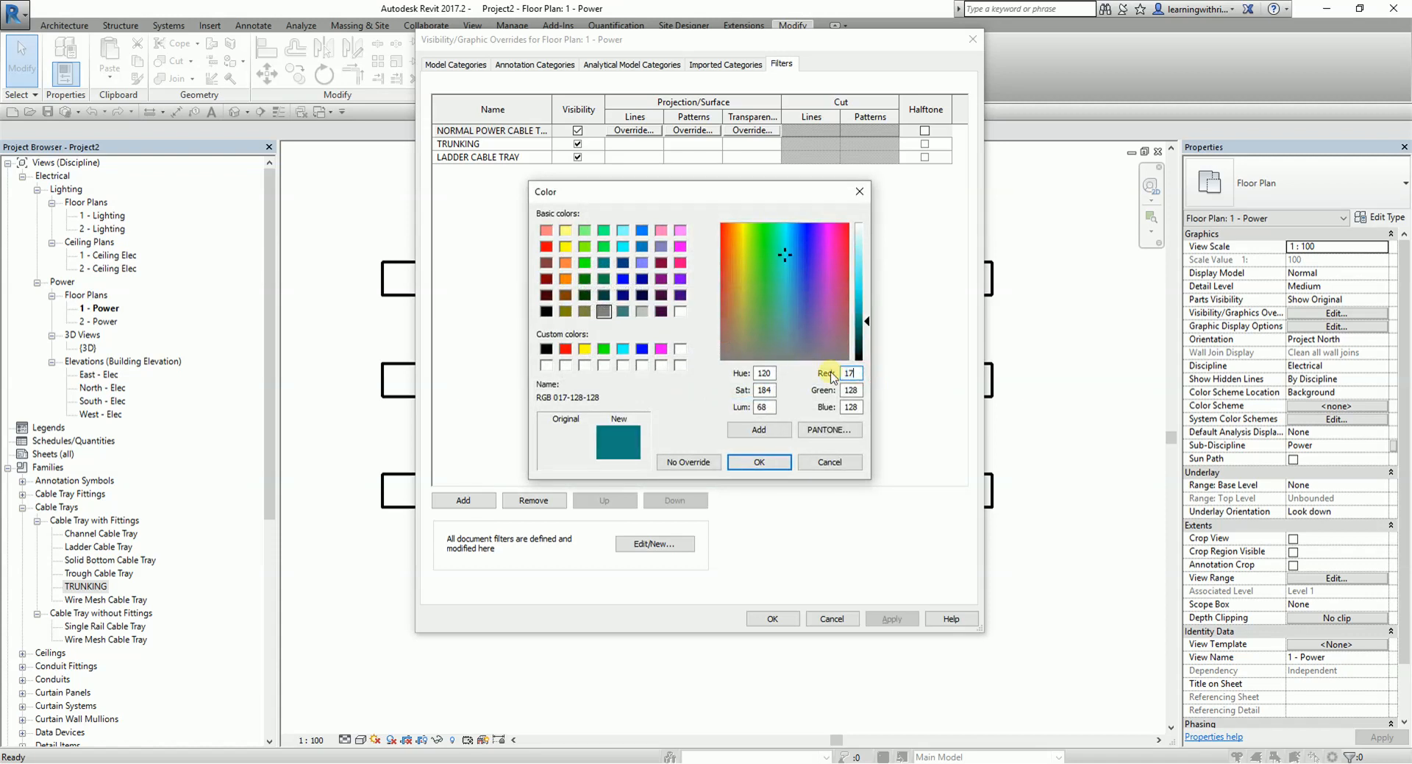
{"action": "type", "text": "255"}
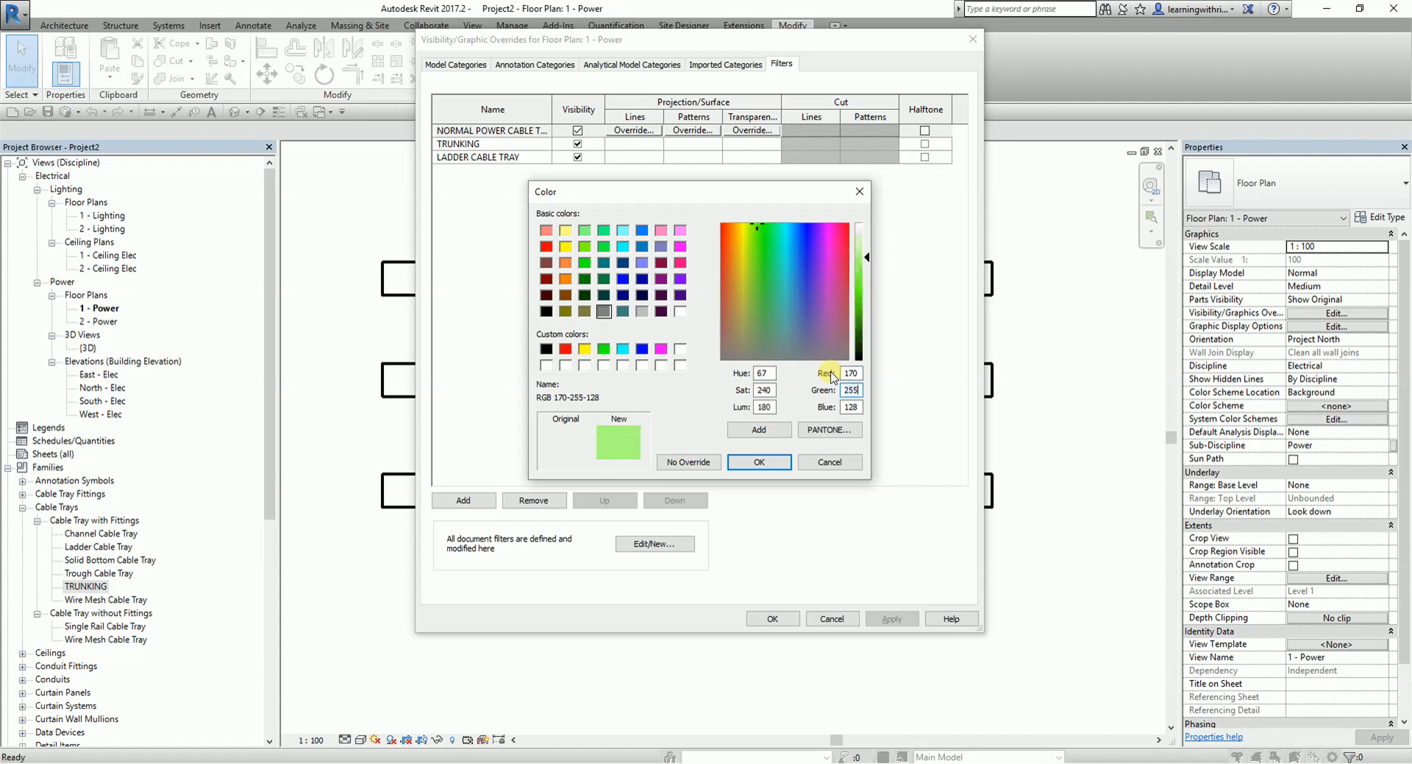
{"action": "type", "text": "255"}
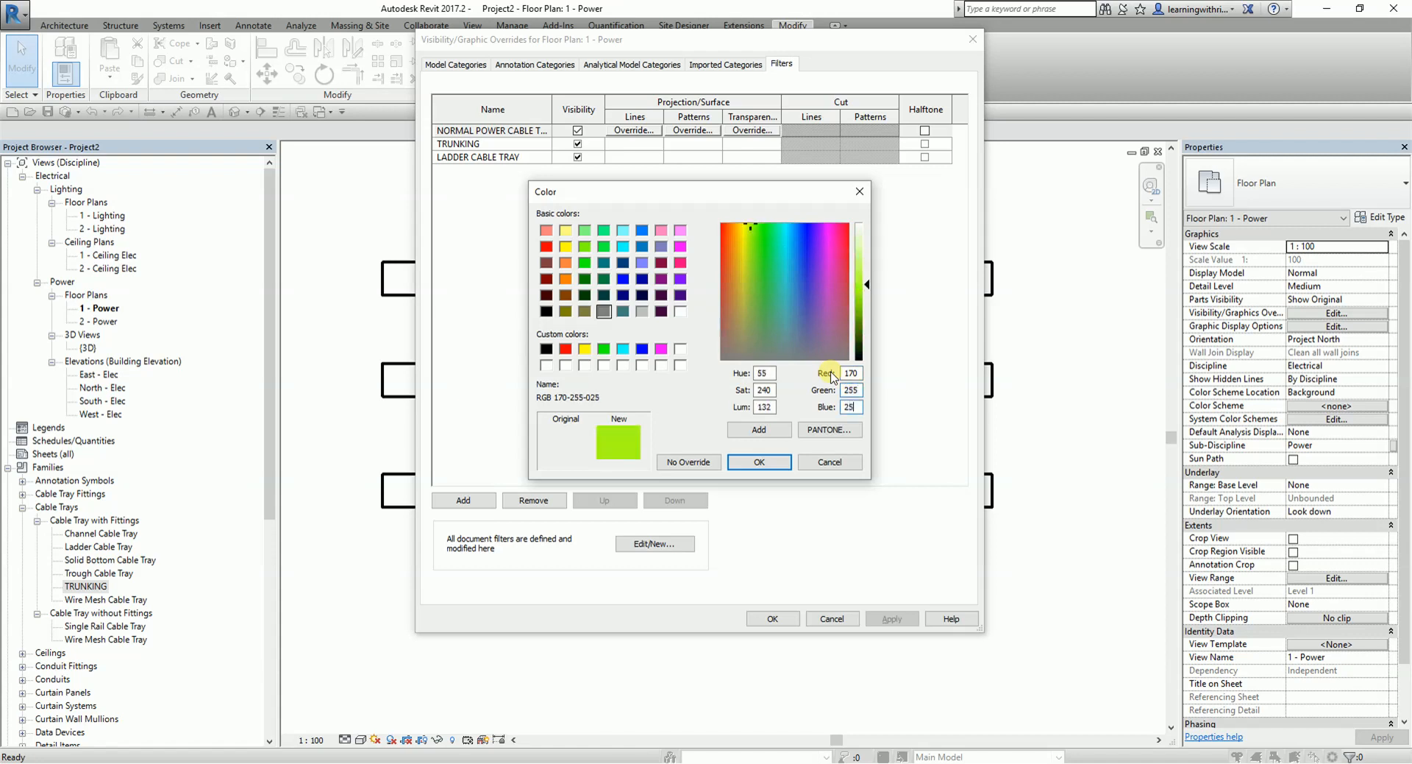
{"action": "left_click", "coordinate": [760, 462]}
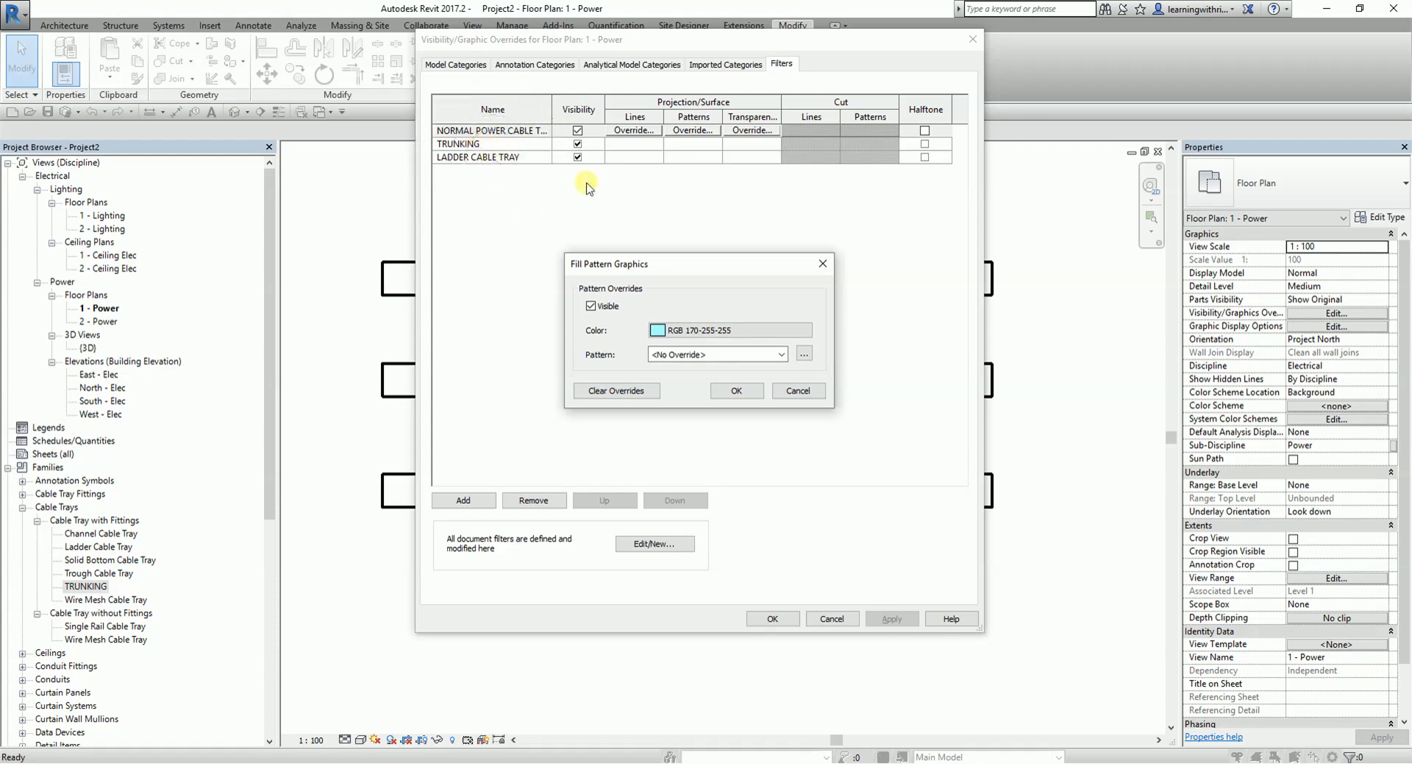
{"action": "left_click", "coordinate": [729, 354]}
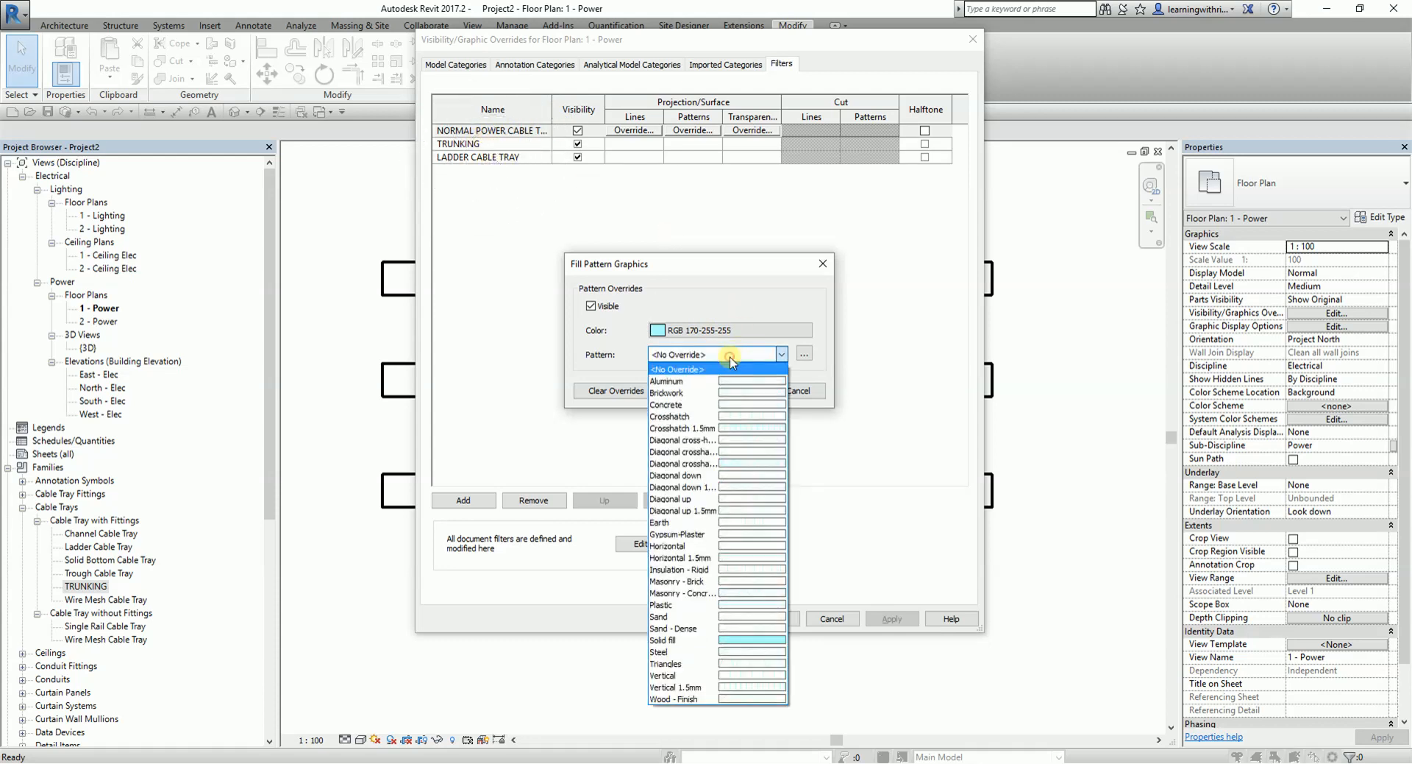
{"action": "left_click", "coordinate": [755, 640]}
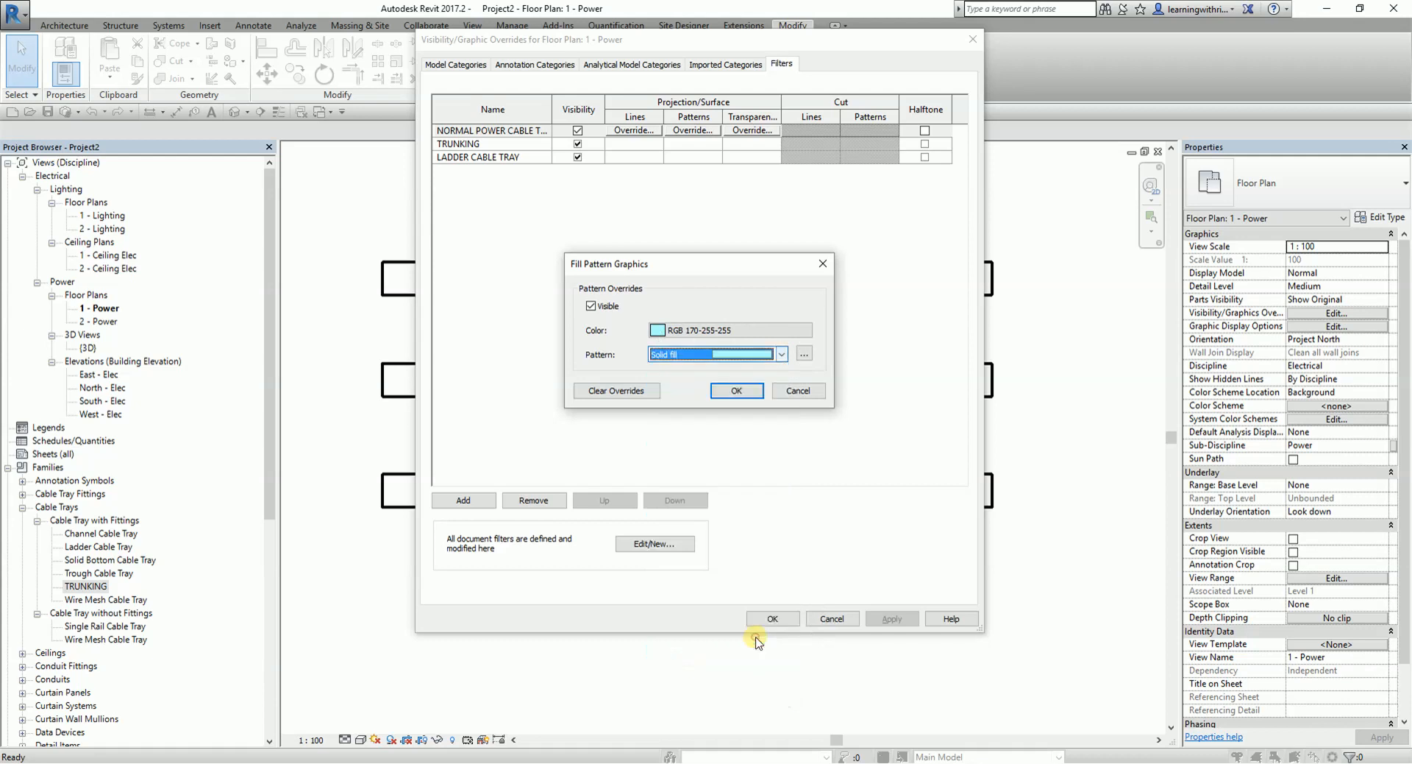
{"action": "left_click", "coordinate": [736, 390]}
- Override the TRUNKING filter's projection surface pattern with a Solid fill in RGB 170-255-255
{"action": "left_click", "coordinate": [699, 144]}
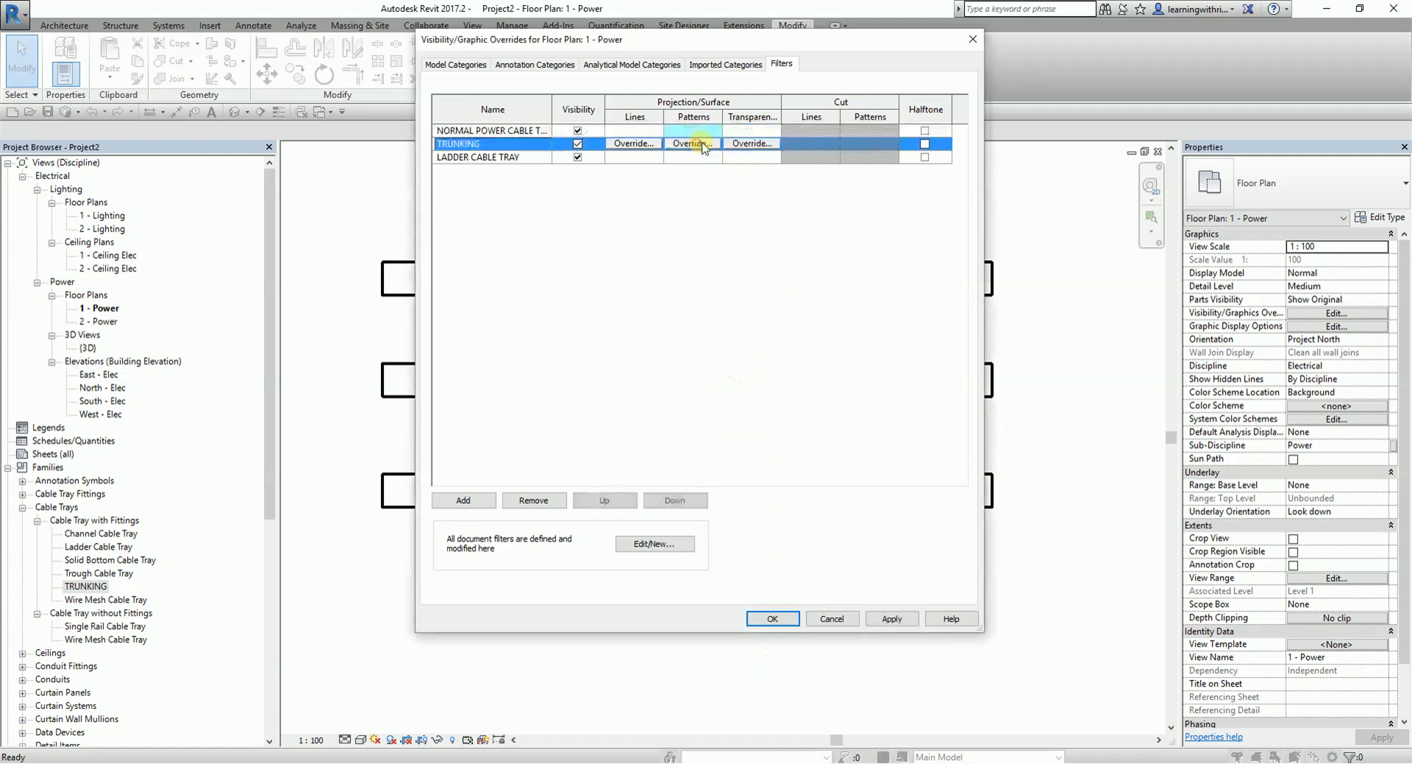
{"action": "left_click", "coordinate": [696, 144]}
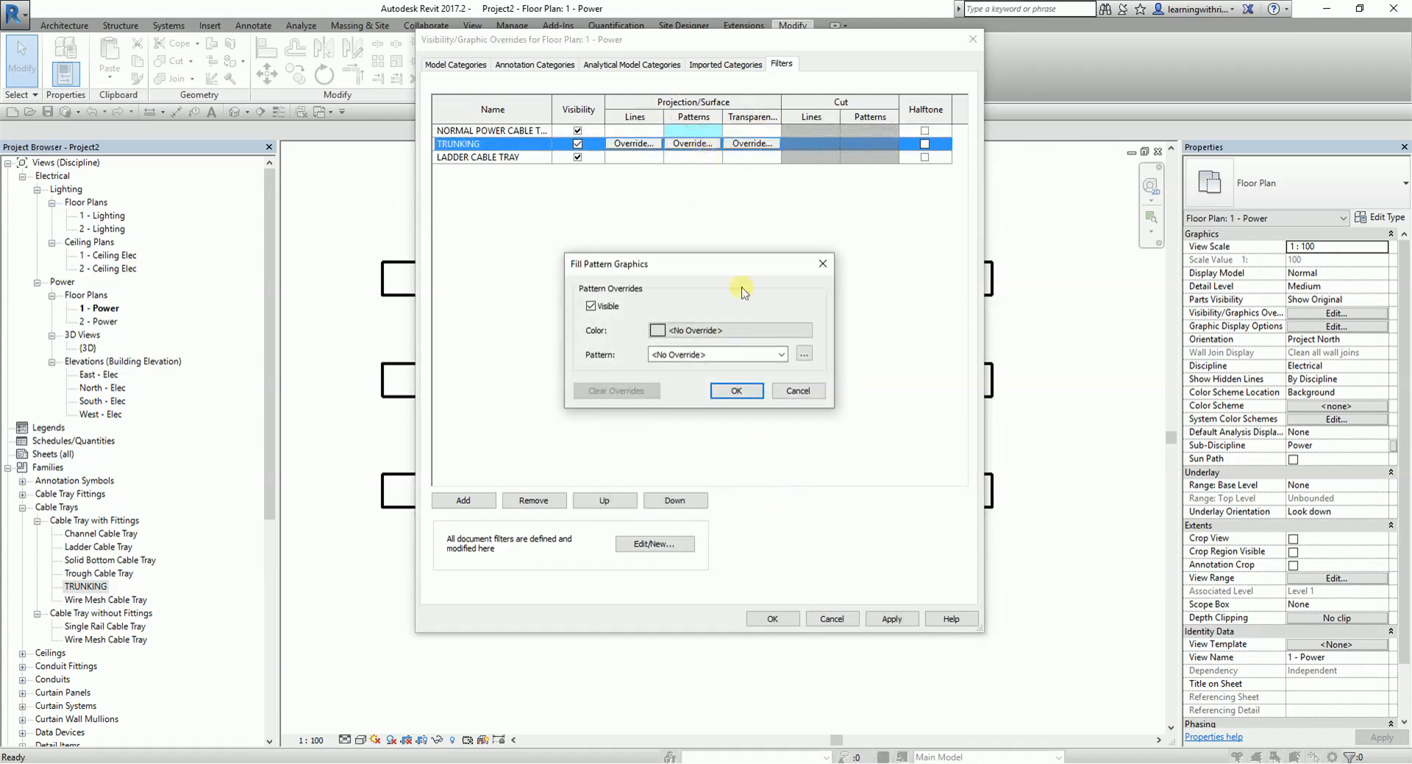
{"action": "left_click", "coordinate": [736, 329]}
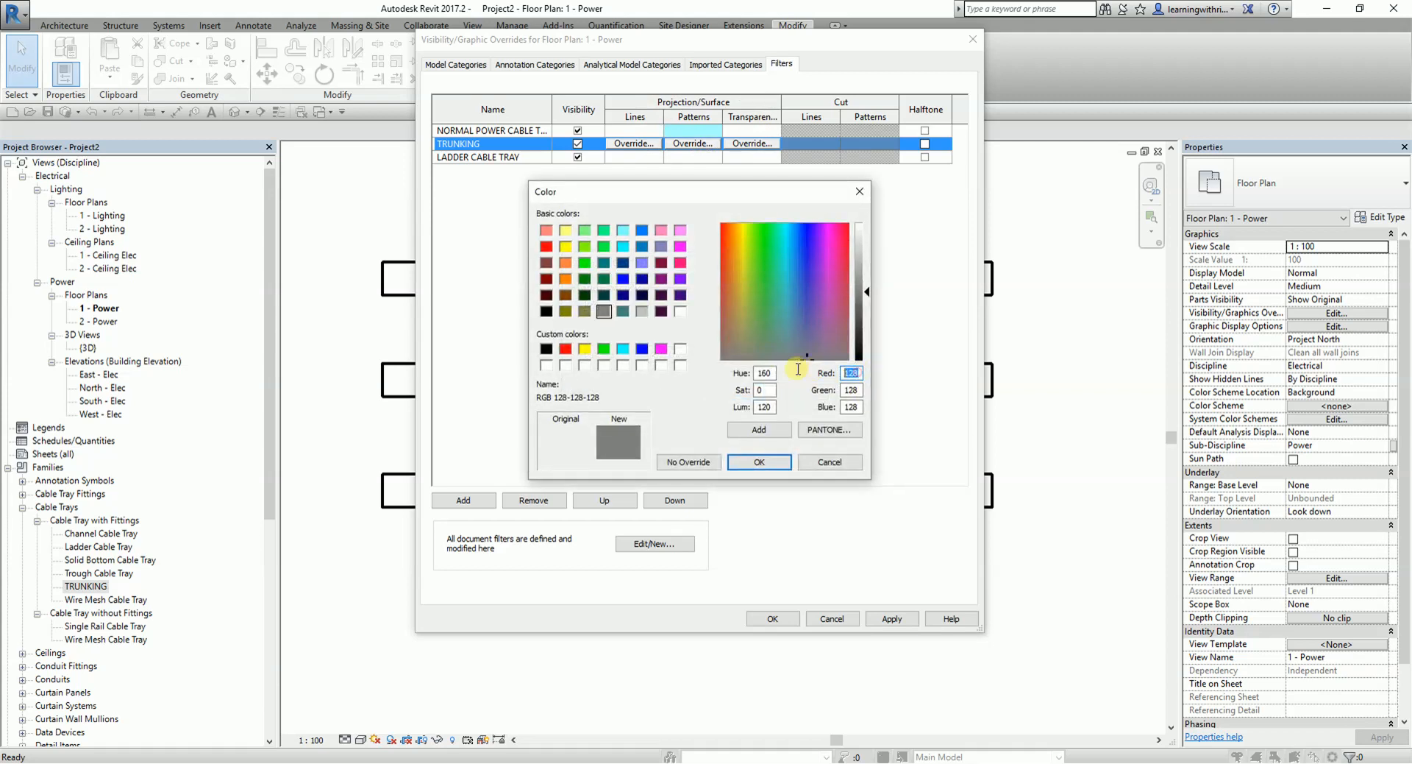
{"action": "type", "text": "170"}
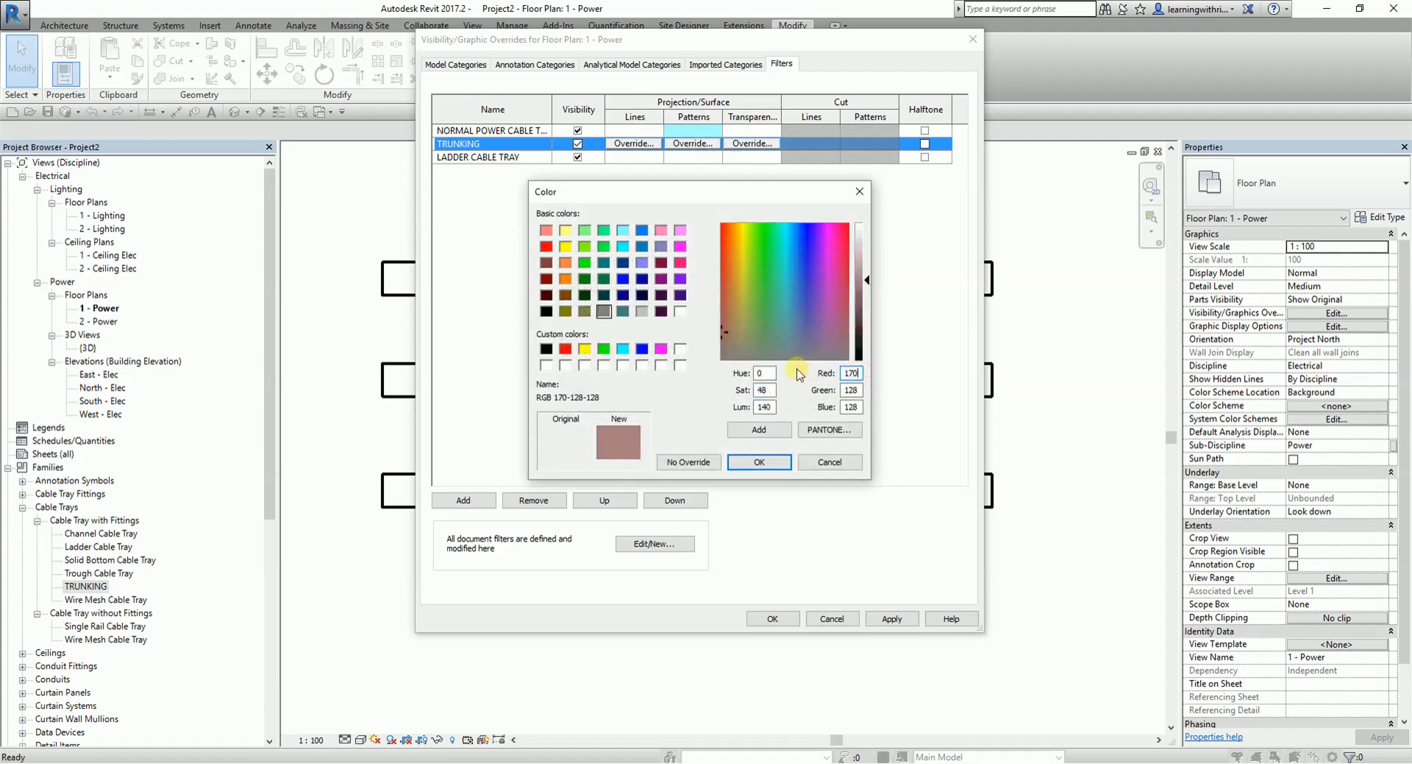
{"action": "type", "text": "255"}
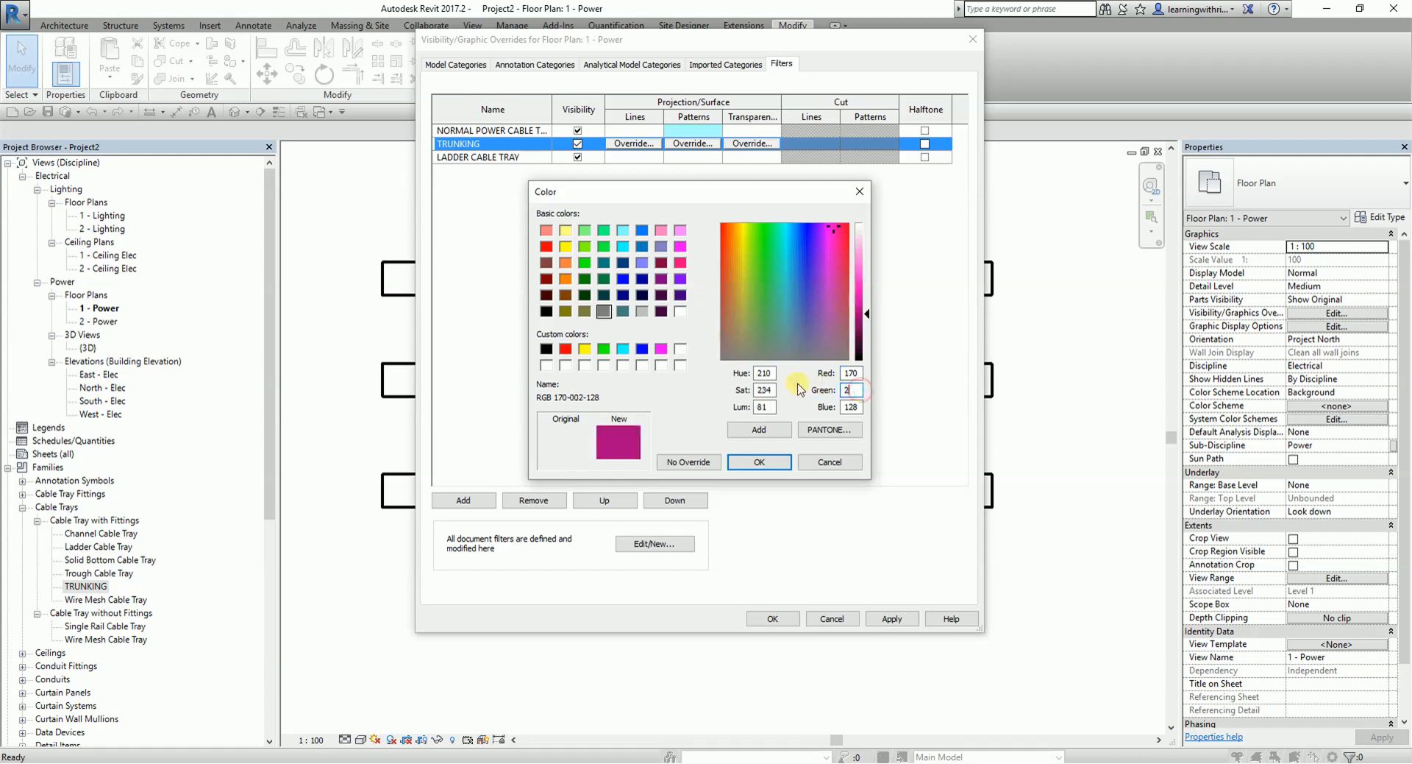
{"action": "type", "text": "255"}
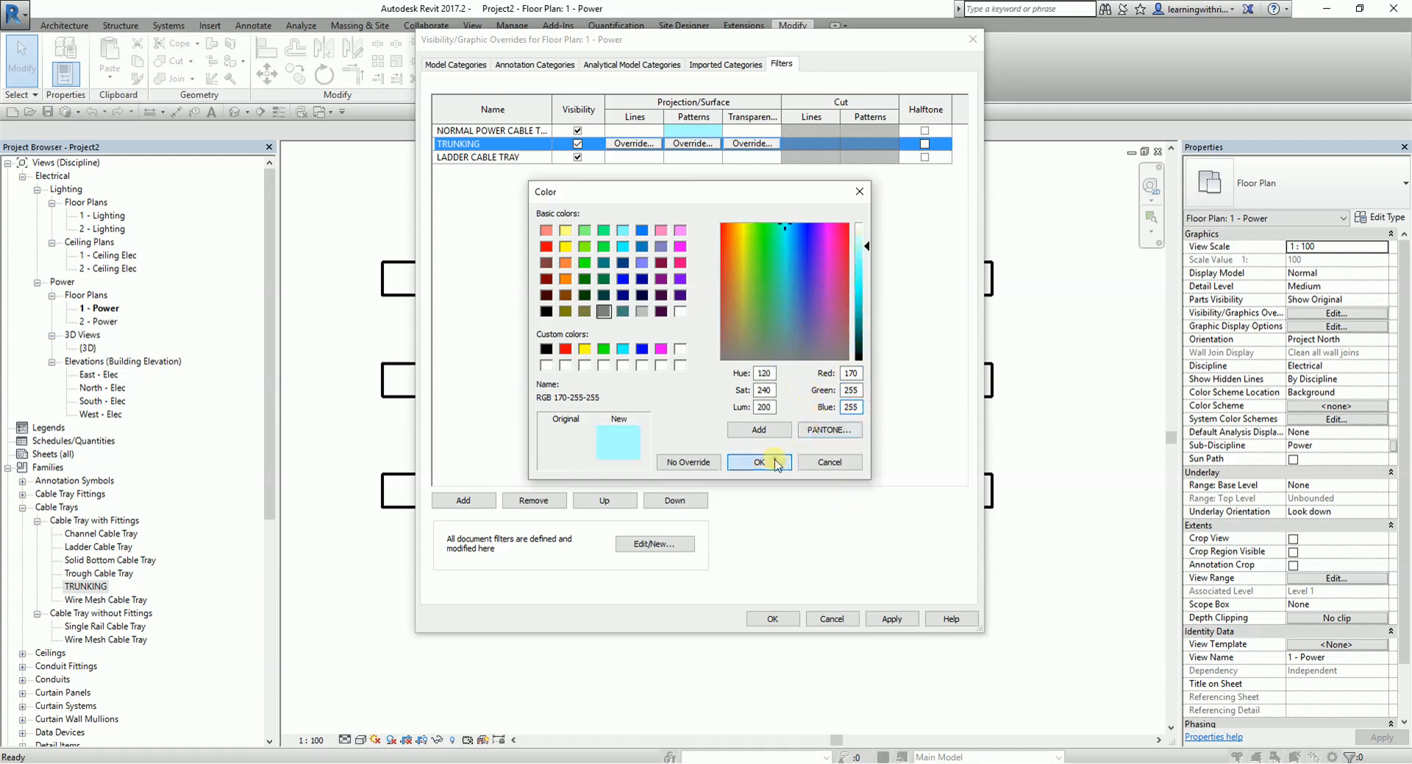
{"action": "left_click", "coordinate": [777, 462]}
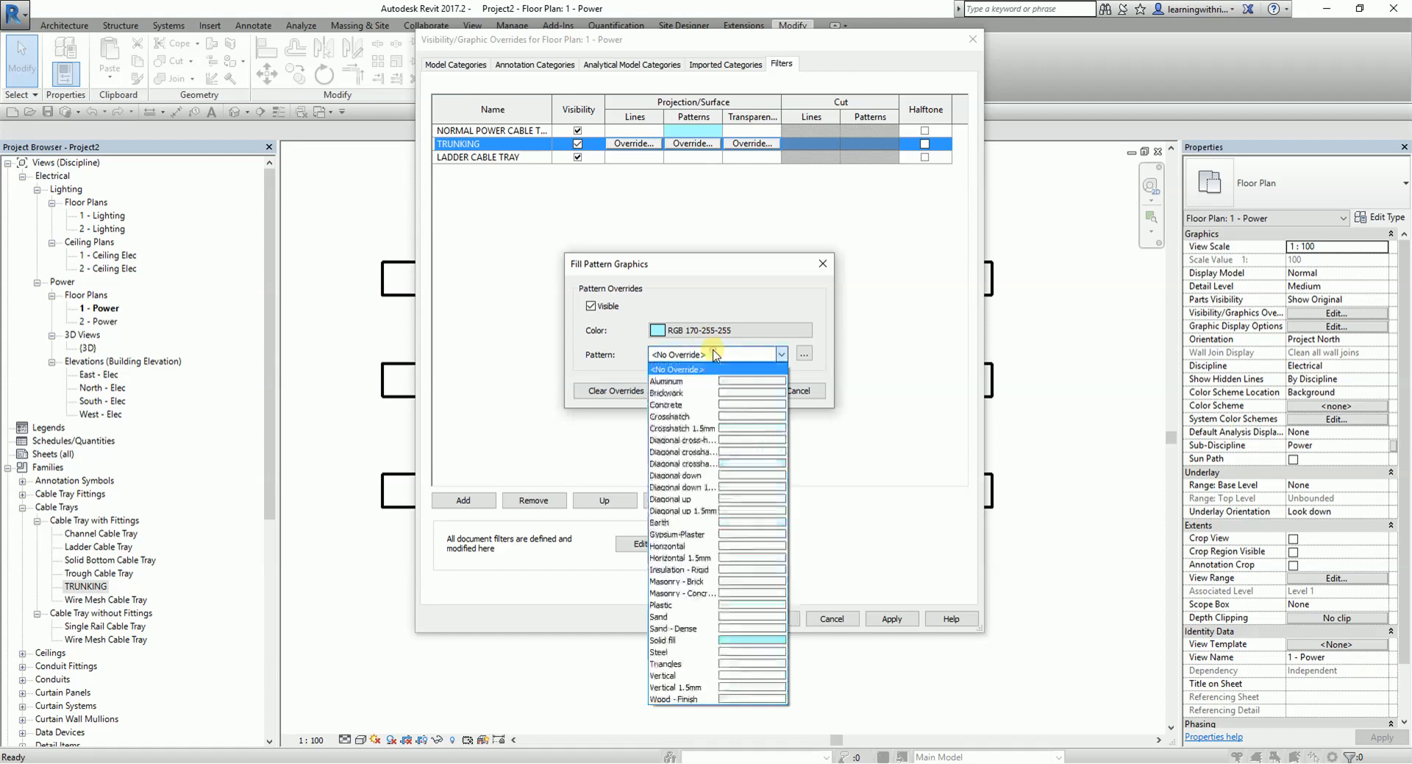
{"action": "left_click", "coordinate": [758, 639]}
{"action": "left_click", "coordinate": [739, 390]}
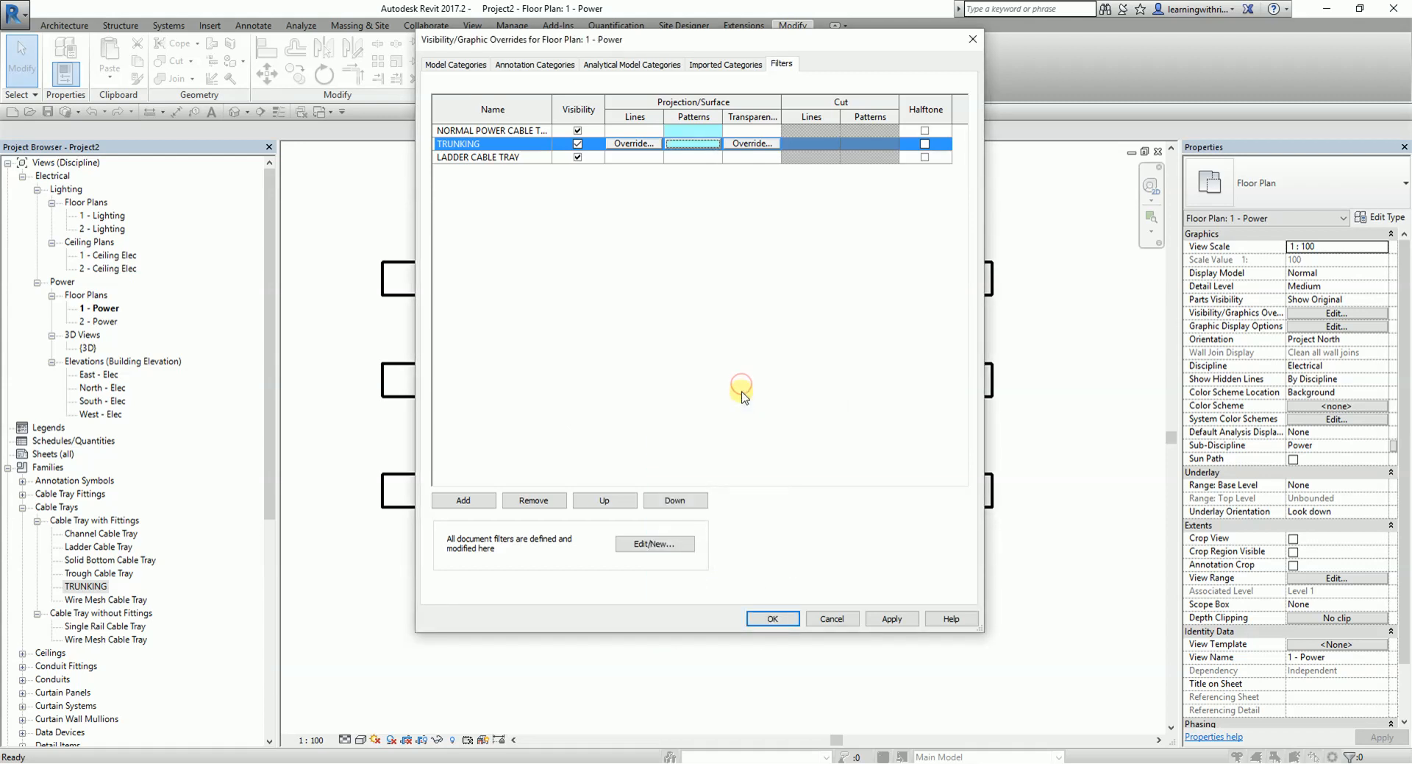
- Override the LADDER CABLE TRAY filter's projection surface pattern with a Solid fill in RGB 170-255-255 and accept the view overrides
{"action": "left_click", "coordinate": [690, 157]}
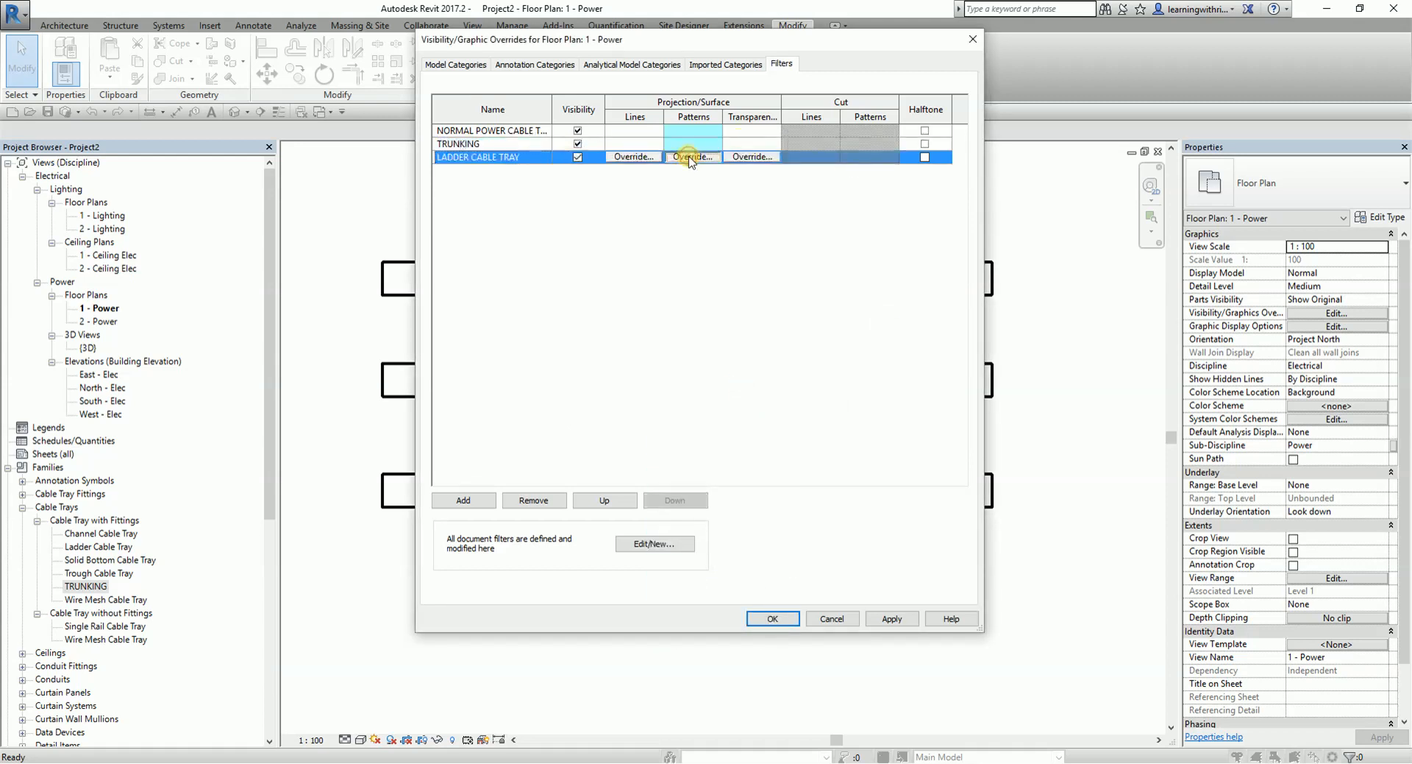
{"action": "left_click", "coordinate": [691, 158]}
{"action": "left_click", "coordinate": [709, 330]}
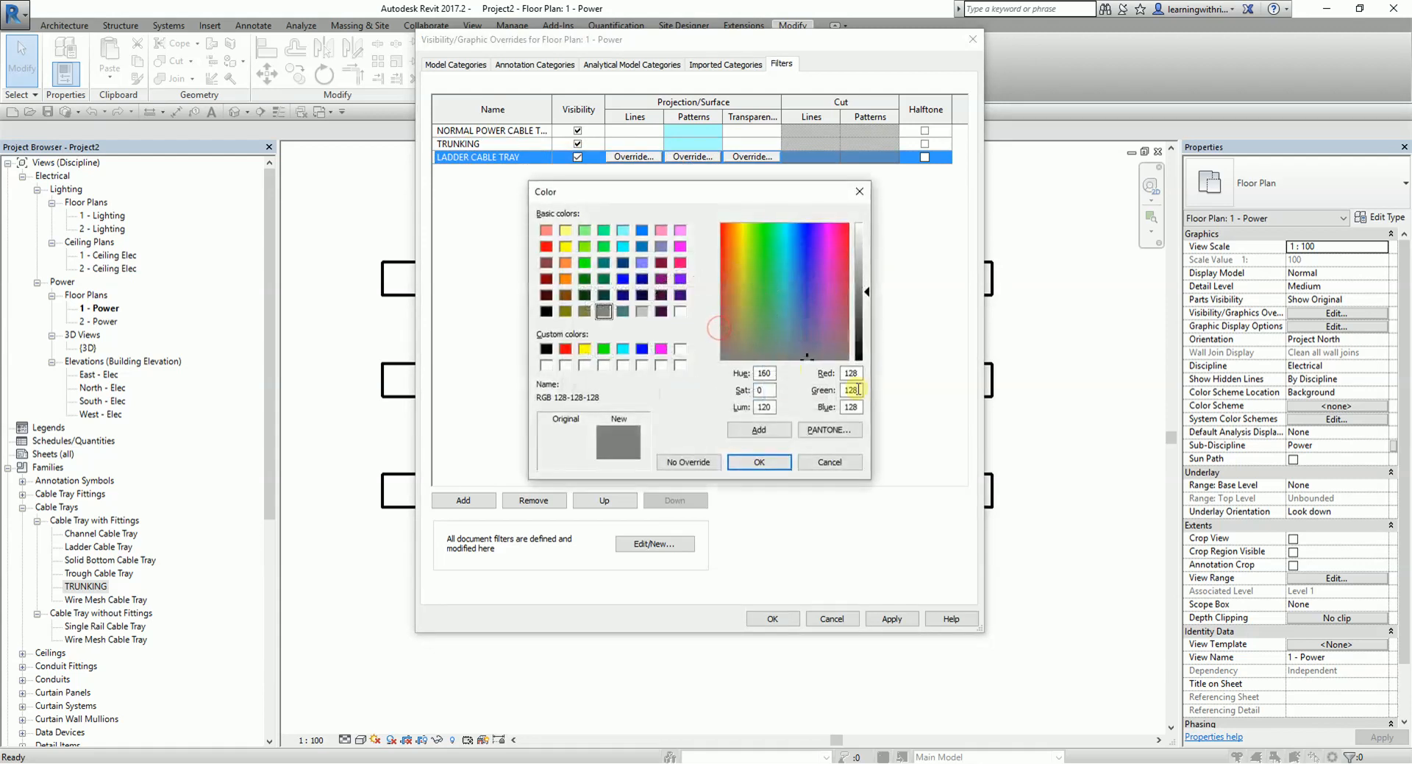
{"action": "left_click_drag", "start_coordinate": [862, 374], "coordinate": [807, 370]}
{"action": "type", "text": "170"}
{"action": "double_click", "coordinate": [854, 390]}
{"action": "type", "text": "255"}
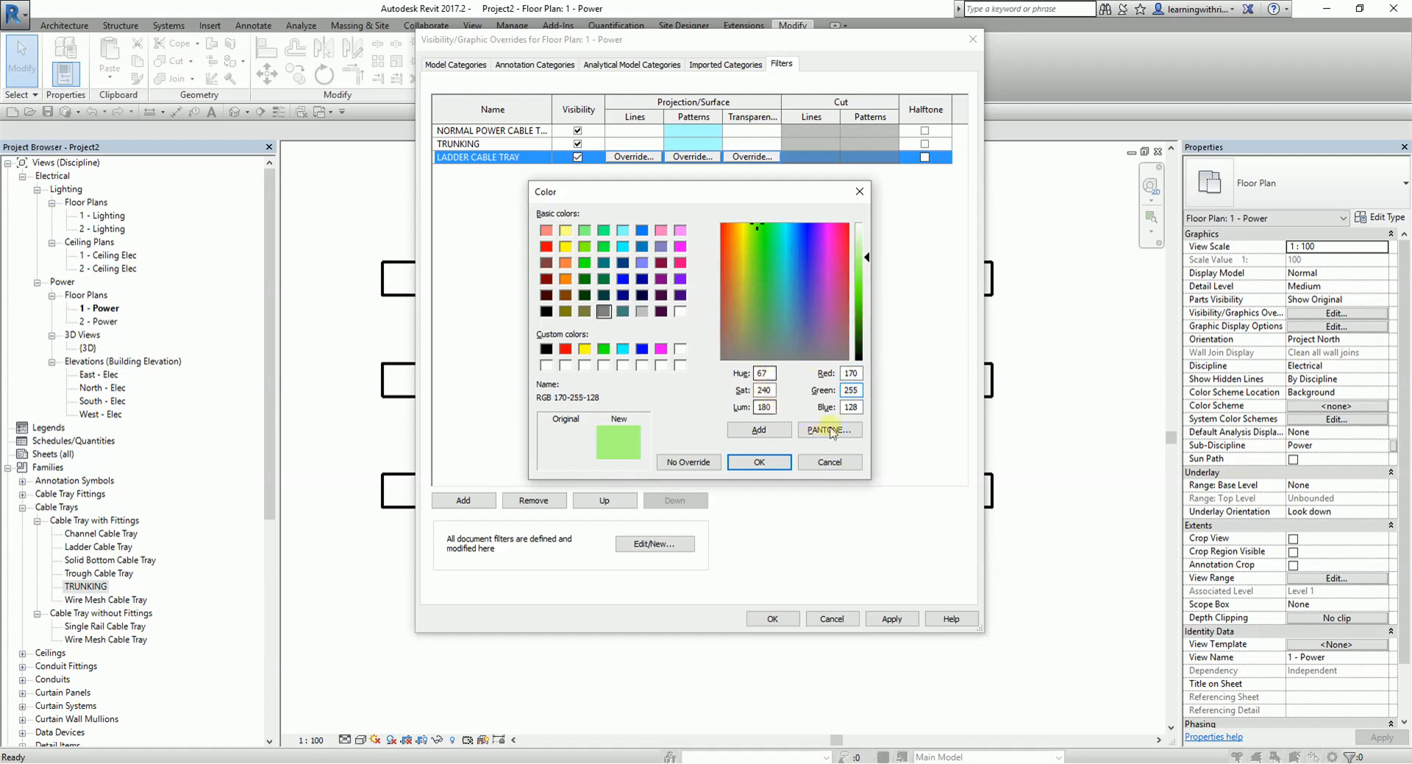
{"action": "type", "text": "255"}
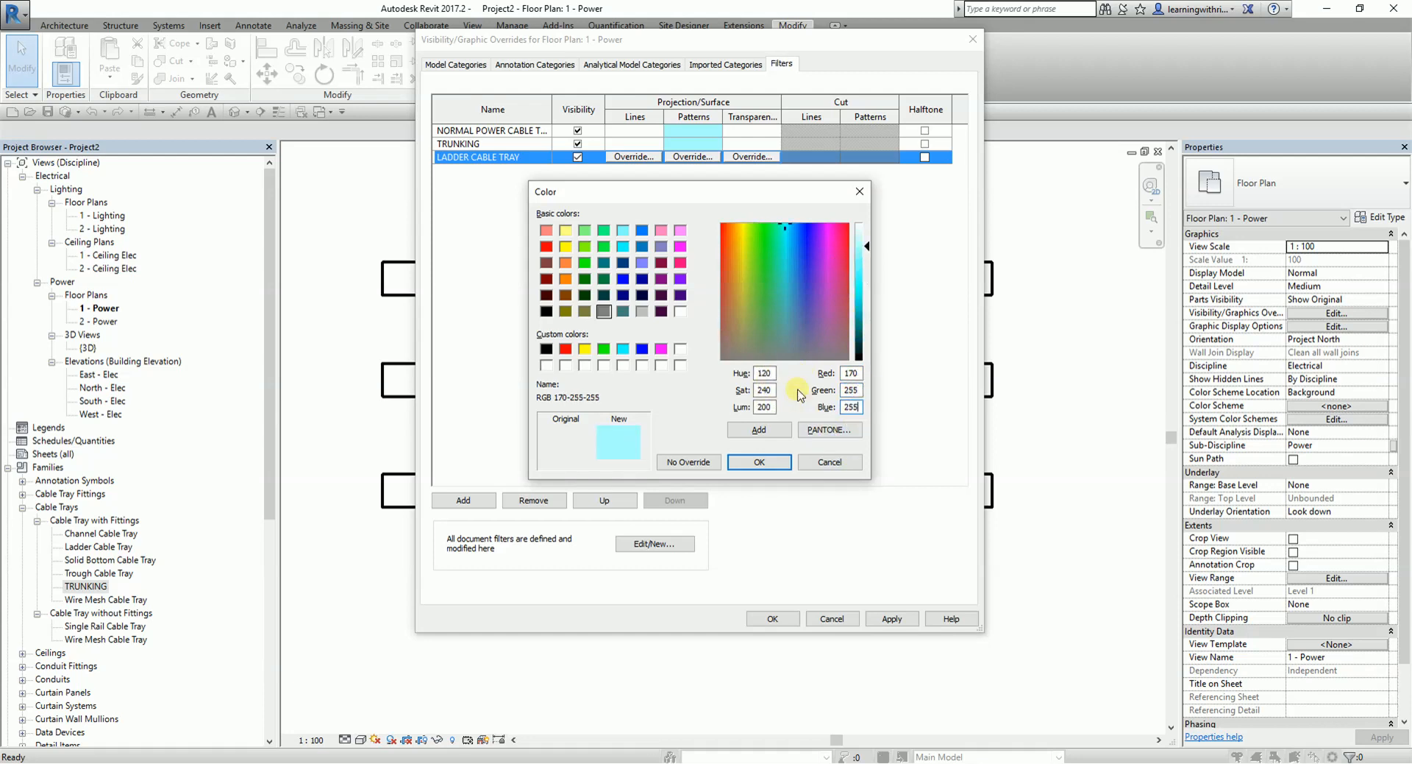
{"action": "left_click", "coordinate": [759, 461]}
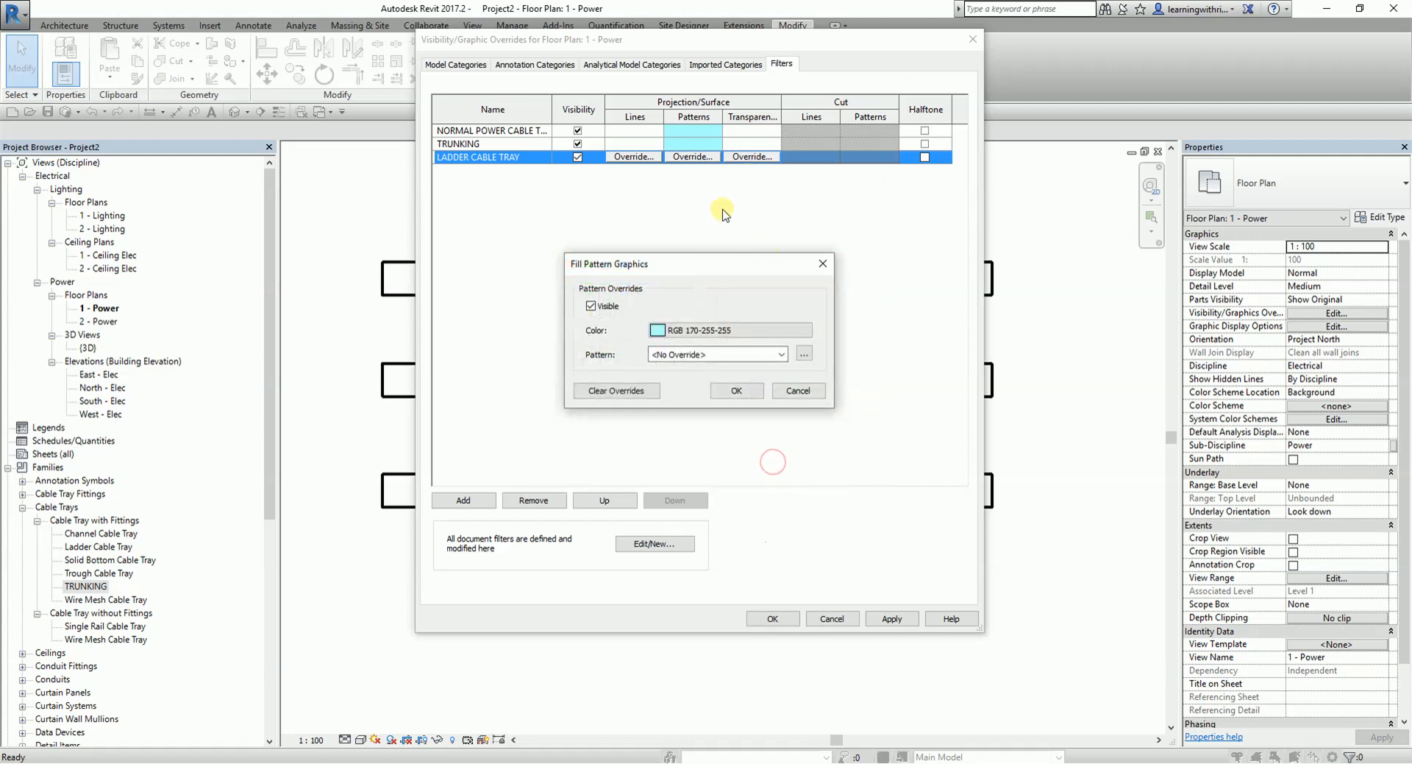
{"action": "left_click", "coordinate": [720, 355]}
{"action": "left_click", "coordinate": [680, 639]}
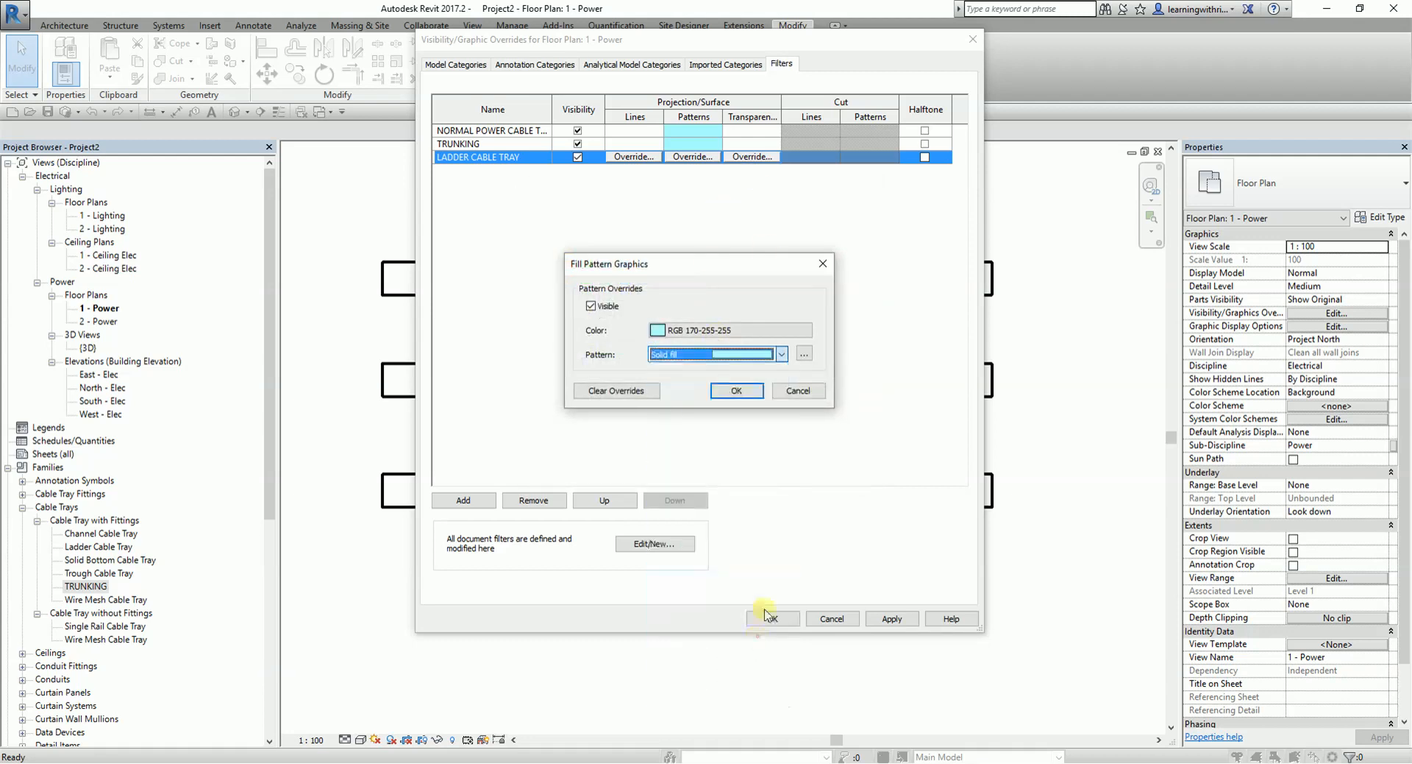
{"action": "left_click", "coordinate": [751, 390]}
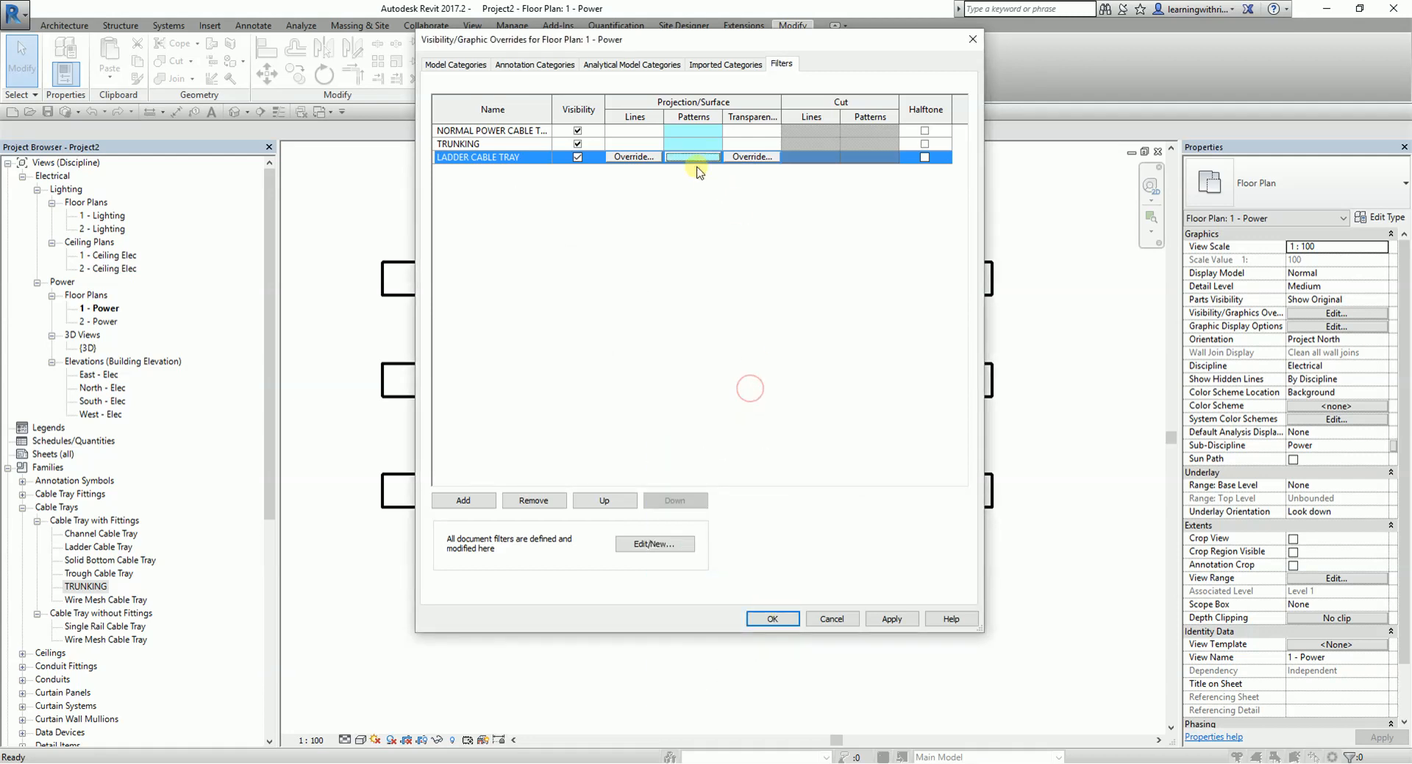
{"action": "left_click", "coordinate": [773, 618]}
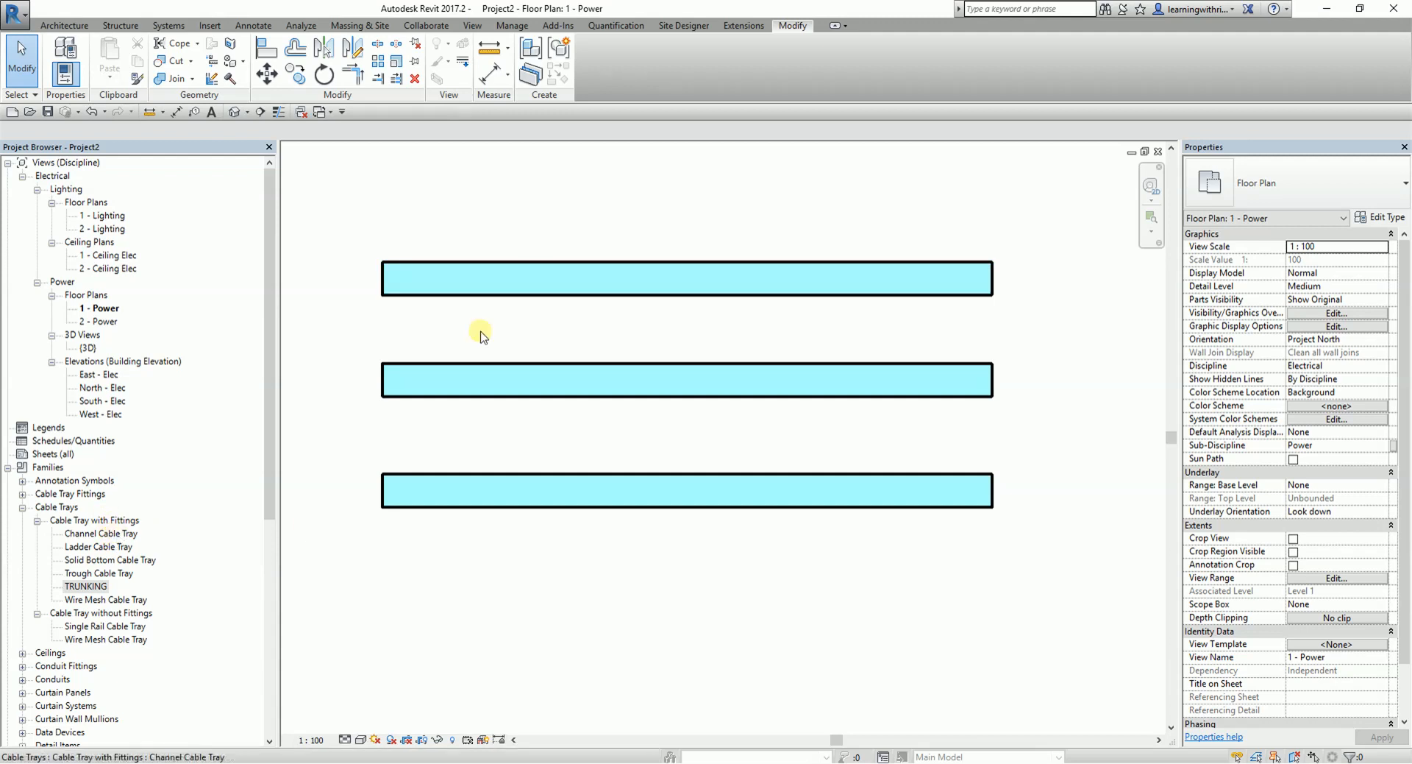
{"action": "key", "text": "v"}
{"action": "key", "text": "g"}
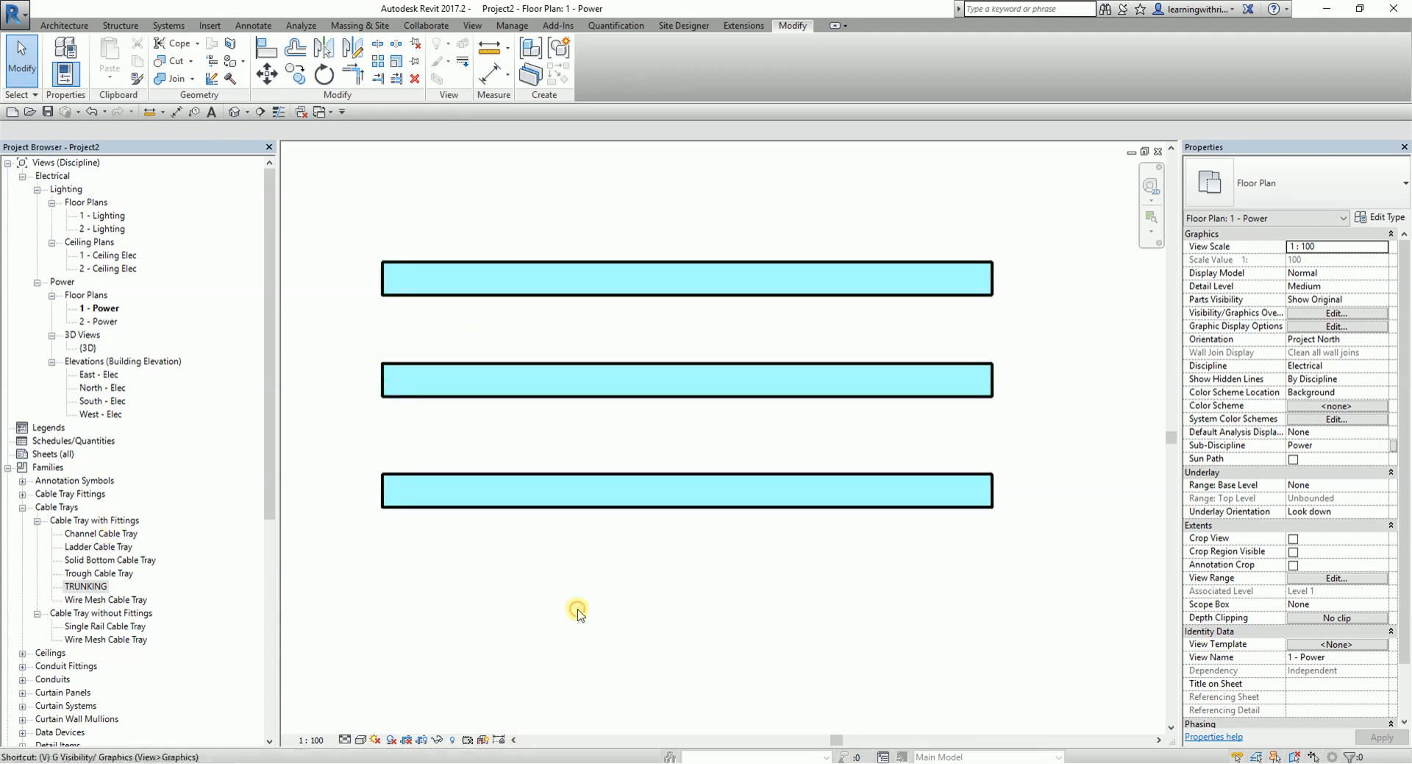
{"action": "left_click", "coordinate": [783, 64]}
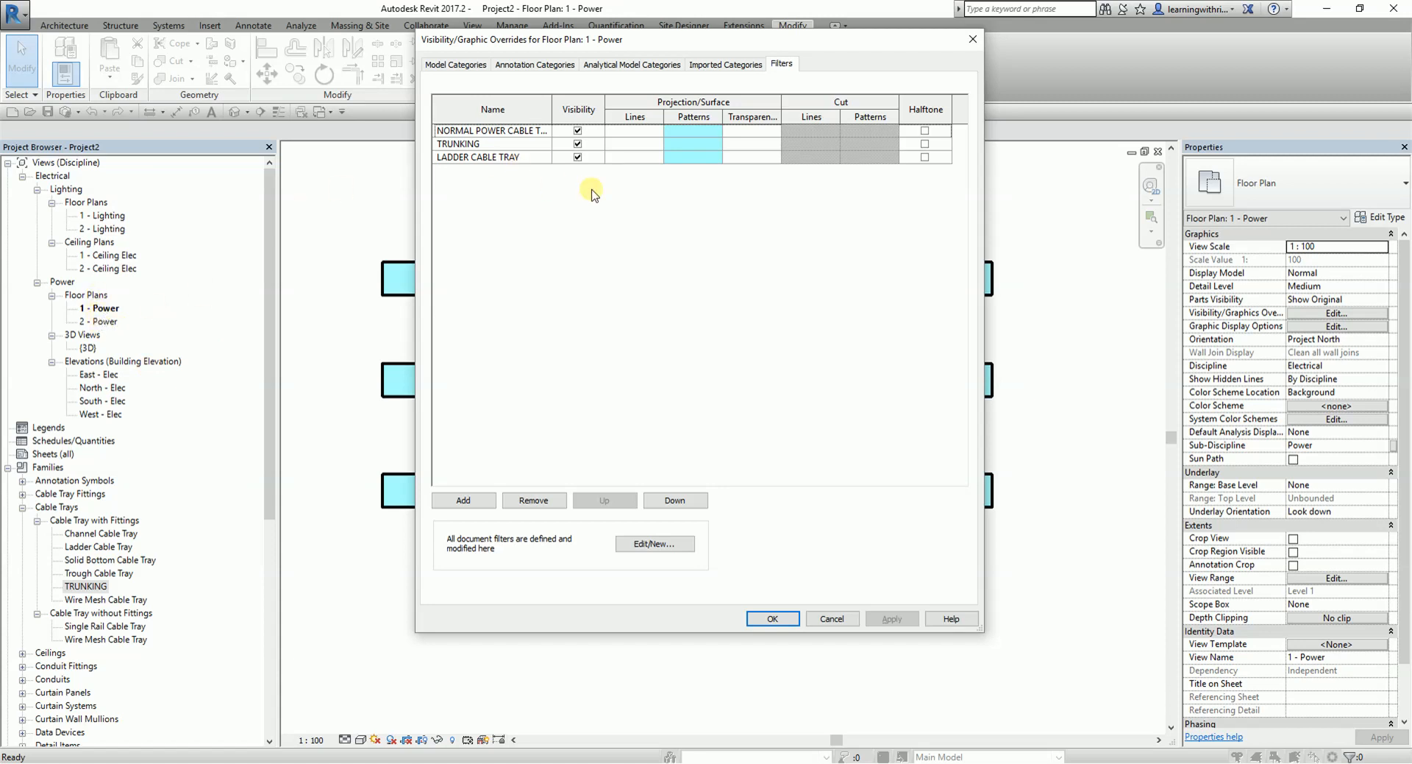
{"action": "left_click", "coordinate": [836, 618]}
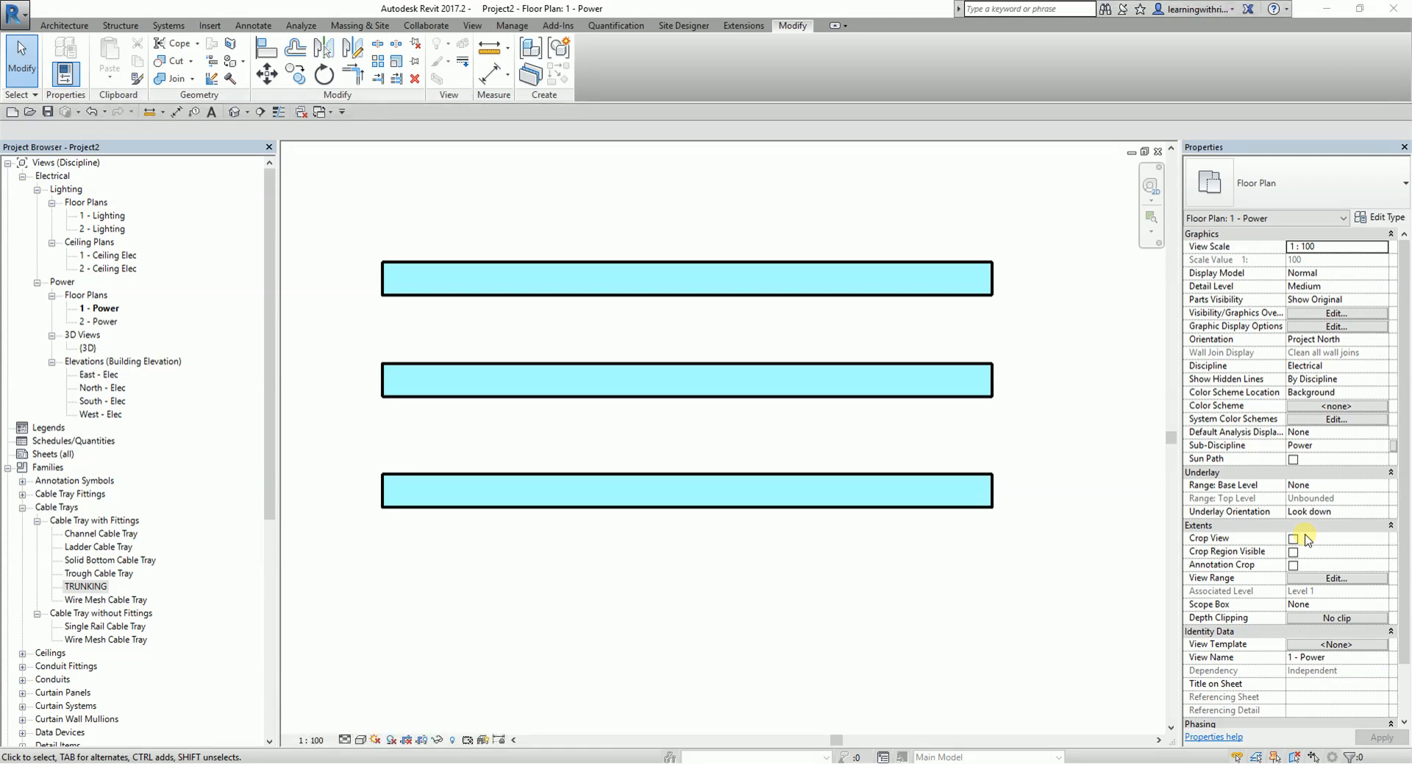
{"action": "left_click", "coordinate": [536, 575]}
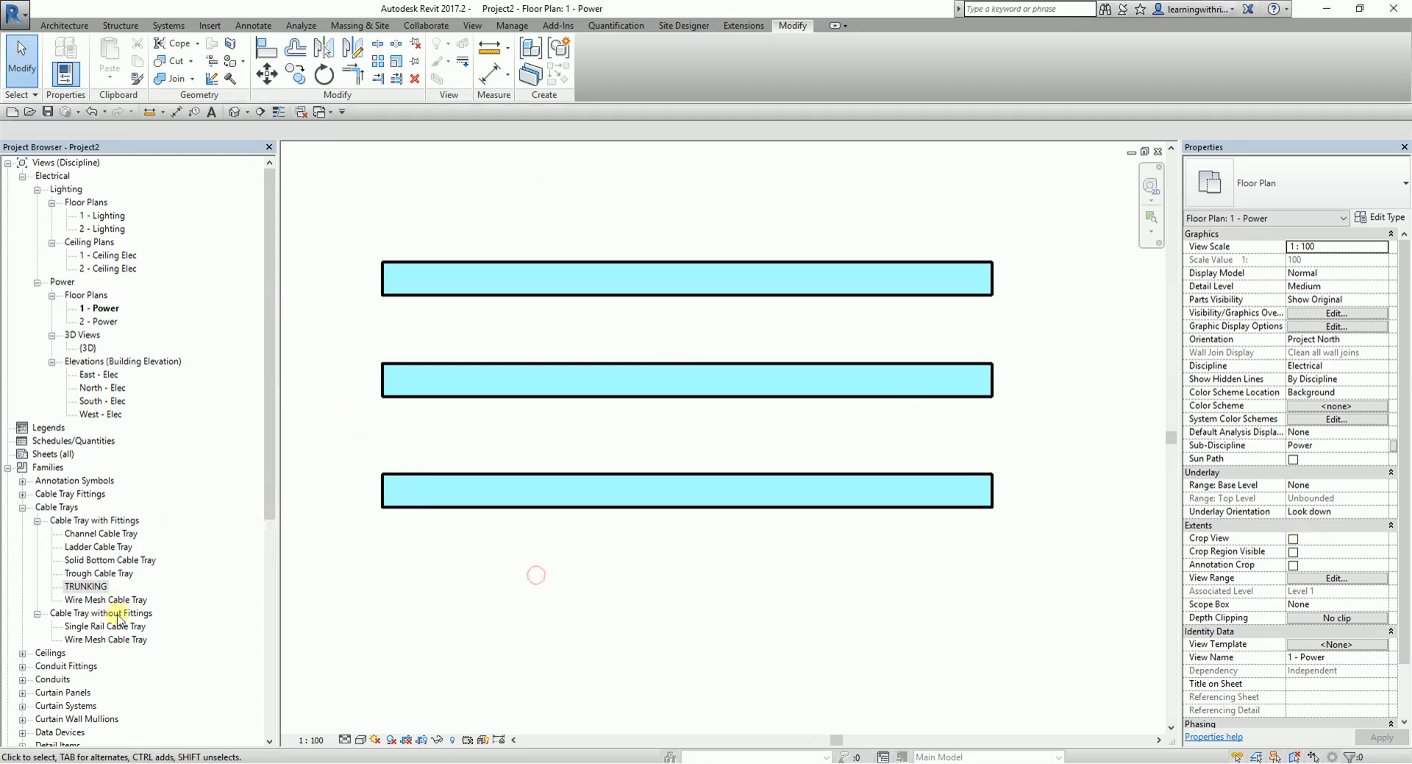
- Duplicate the Channel Cable Tray type and rename the copy EMERGENCY POWER TRAY
{"action": "right_click", "coordinate": [107, 532]}
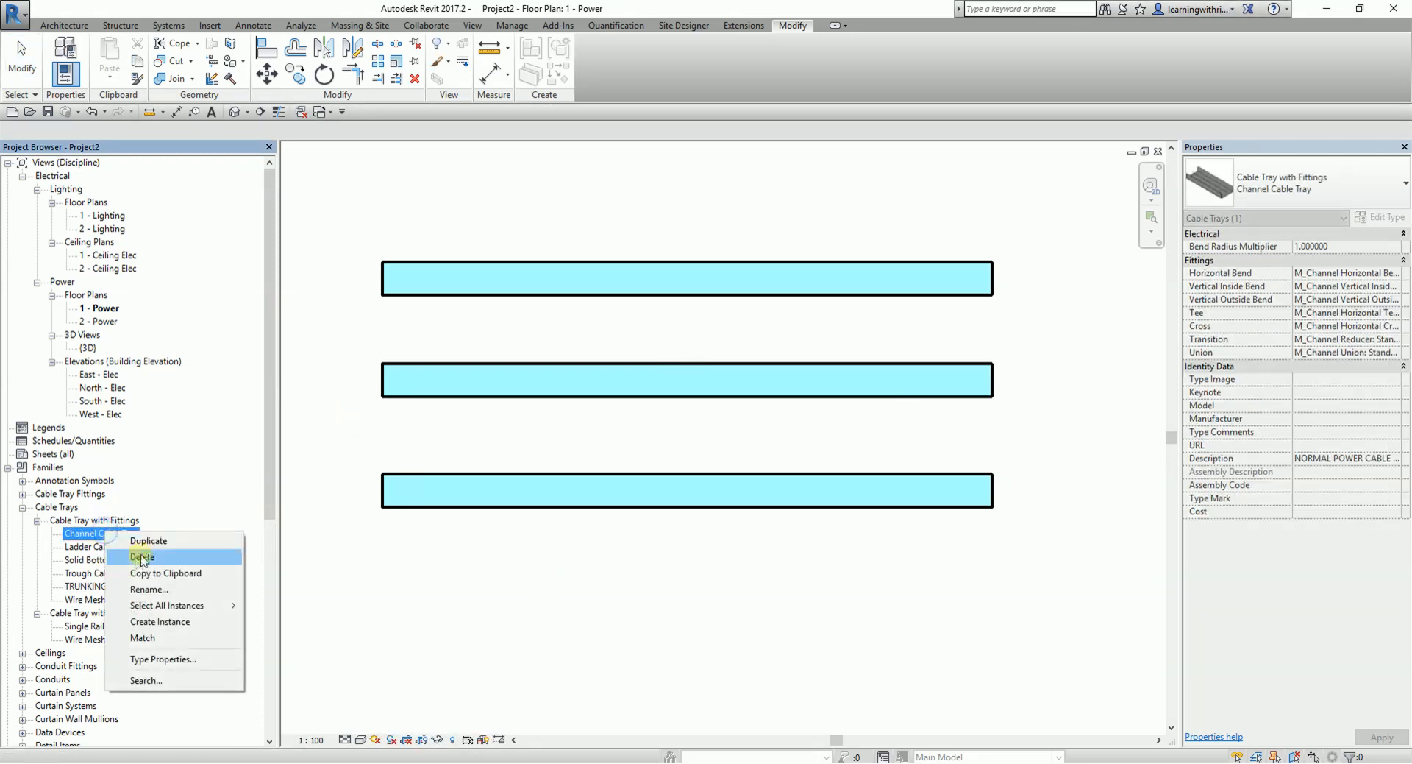
{"action": "left_click", "coordinate": [159, 551]}
{"action": "right_click", "coordinate": [126, 553]}
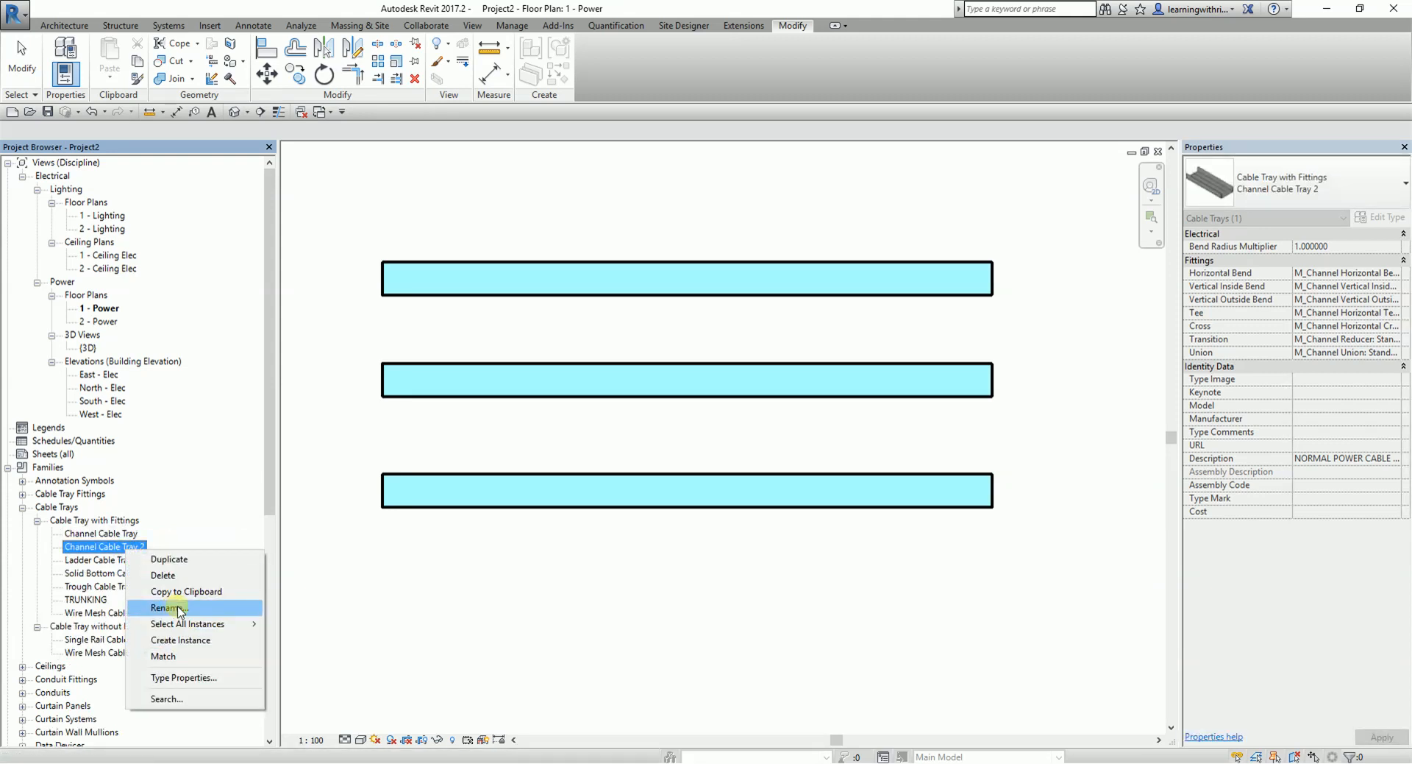
{"action": "left_click", "coordinate": [168, 608]}
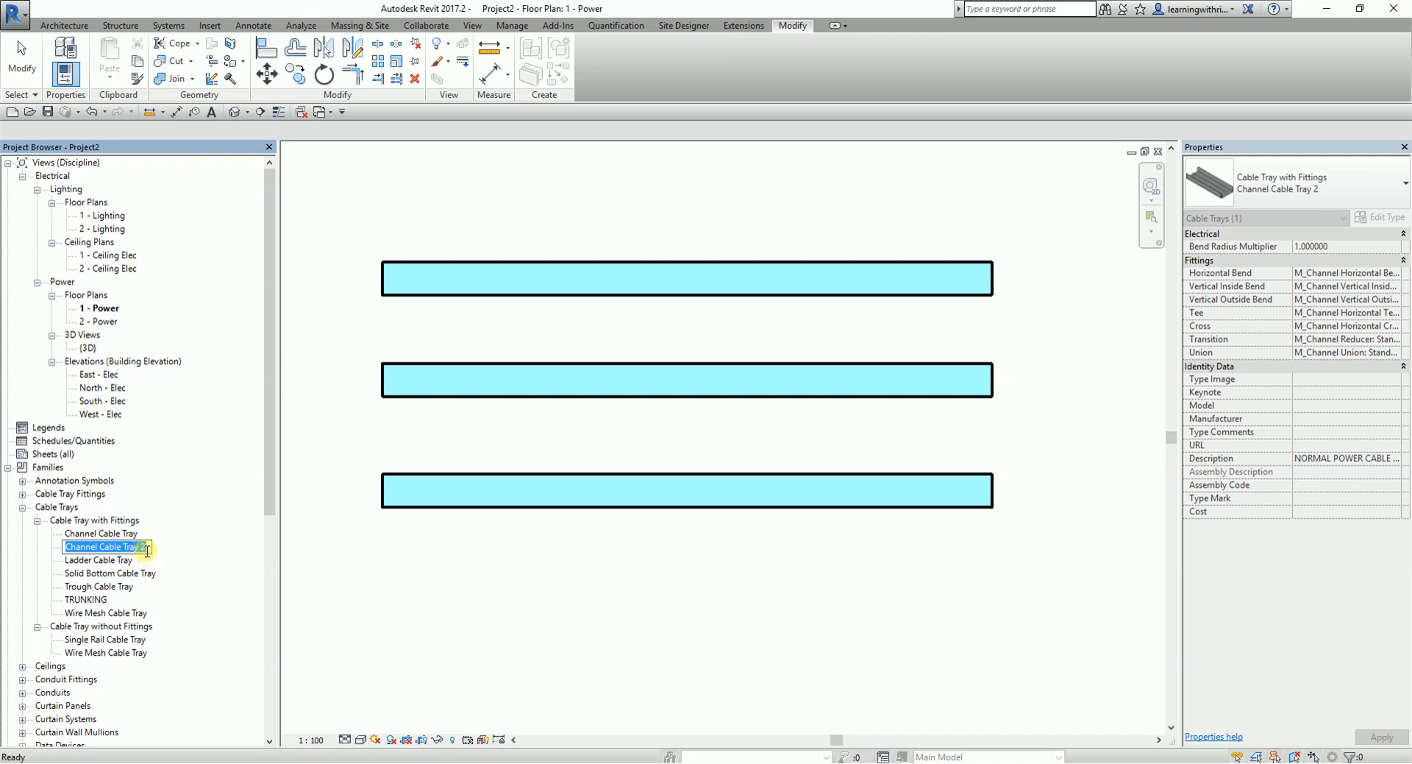
{"action": "type", "text": "EMERGENCY POWER TRAY"}
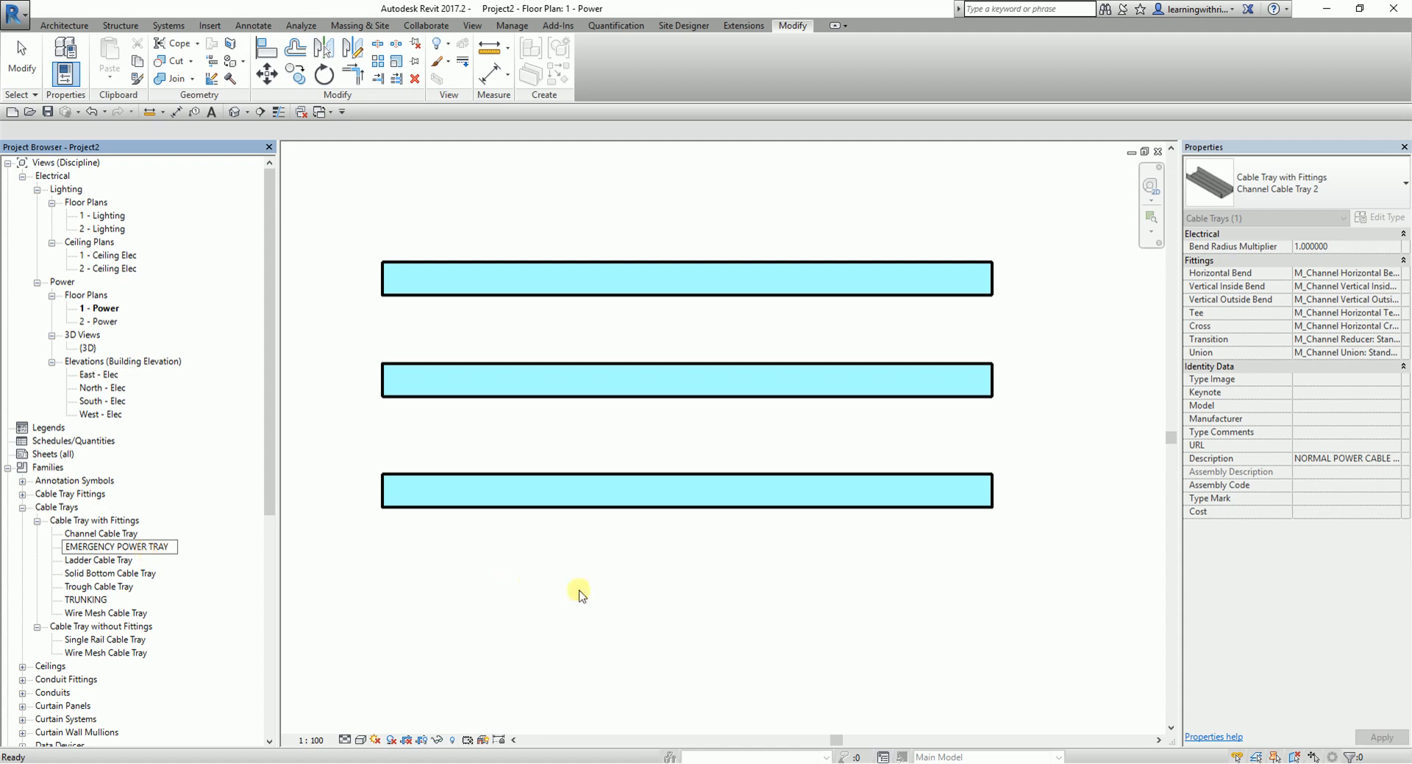
{"action": "left_click", "coordinate": [583, 581]}
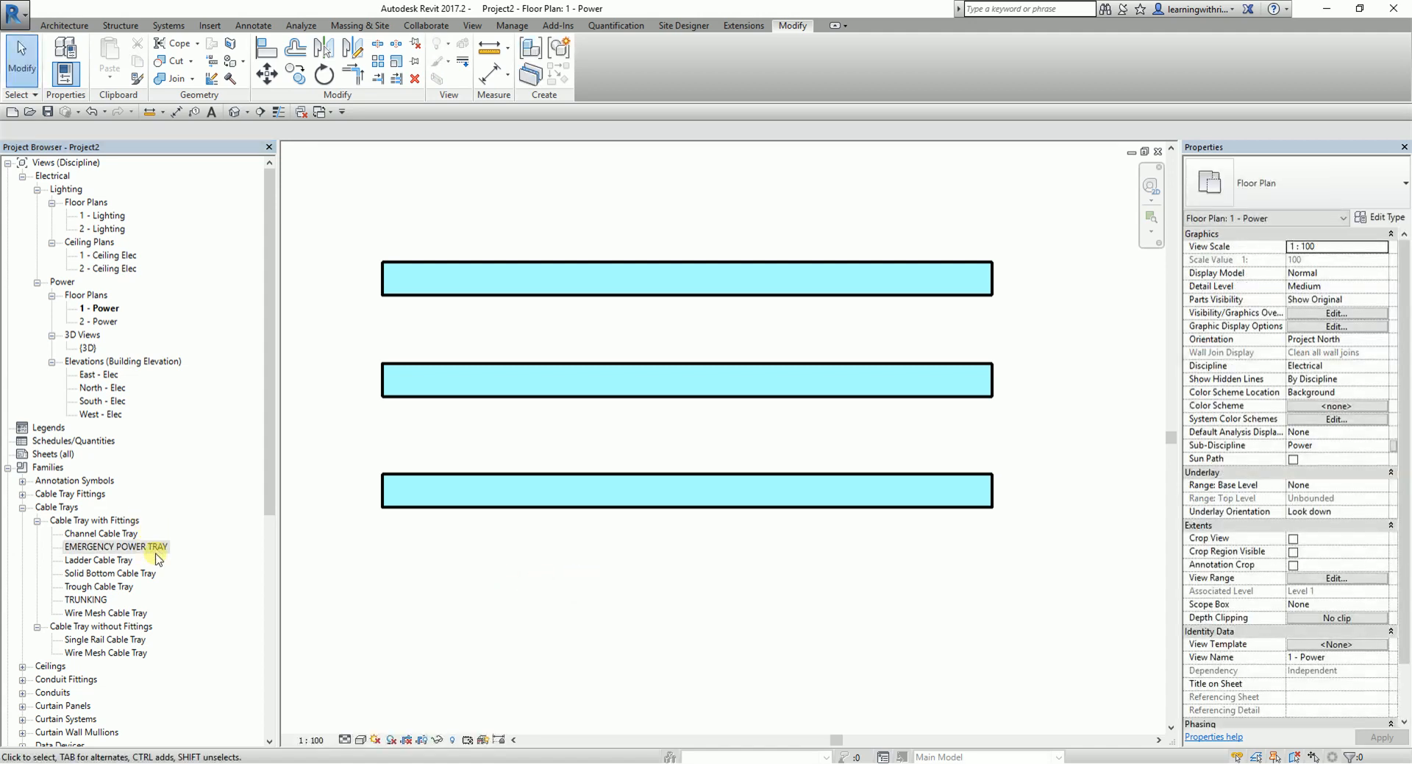
- Draw a horizontal EMERGENCY POWER TRAY about 5500 mm long below the three existing trays, aligned with their ends
{"action": "left_click", "coordinate": [157, 553]}
{"action": "right_click", "coordinate": [157, 554]}
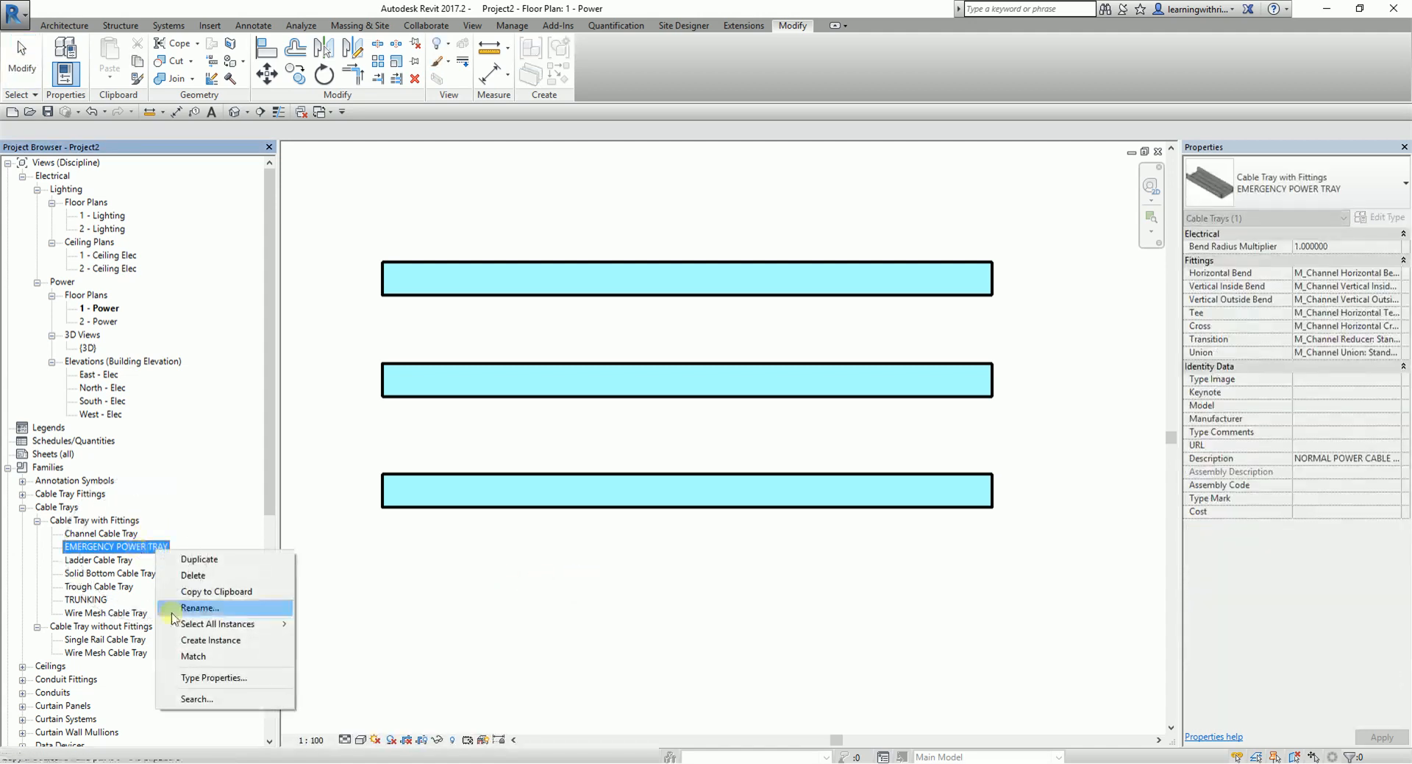
{"action": "left_click", "coordinate": [197, 640]}
{"action": "left_click", "coordinate": [382, 576]}
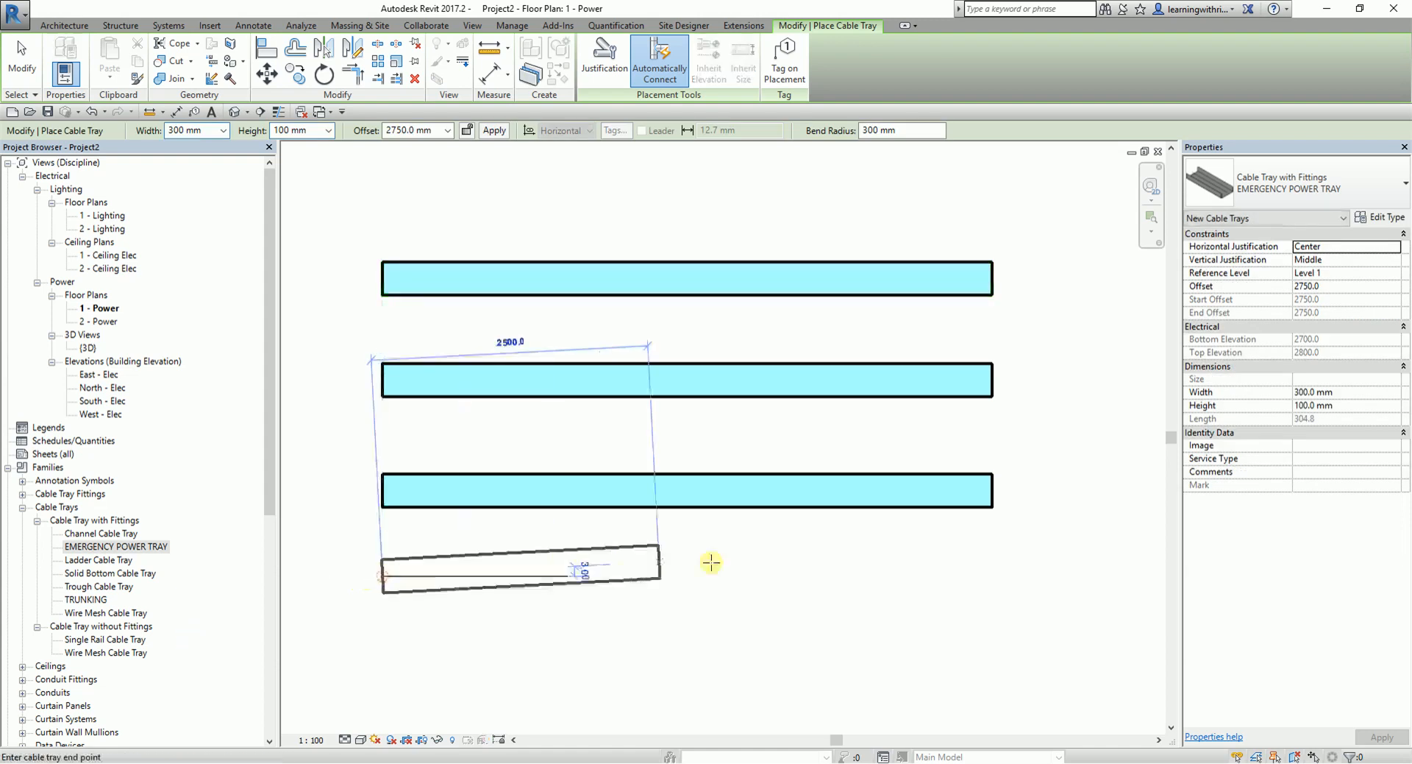
{"action": "left_click", "coordinate": [995, 578]}
{"action": "right_click", "coordinate": [1066, 441]}
{"action": "left_click", "coordinate": [1105, 453]}
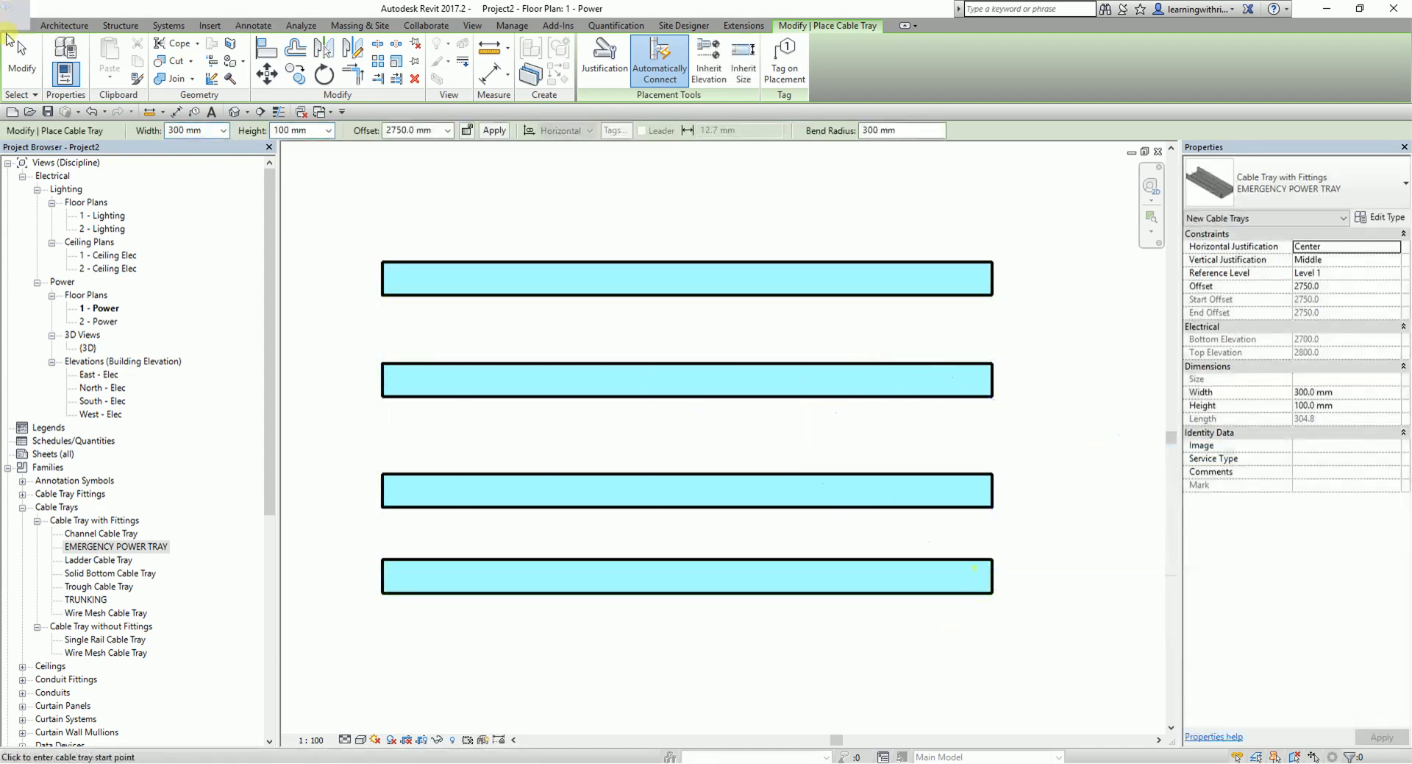
{"action": "left_click", "coordinate": [18, 46]}
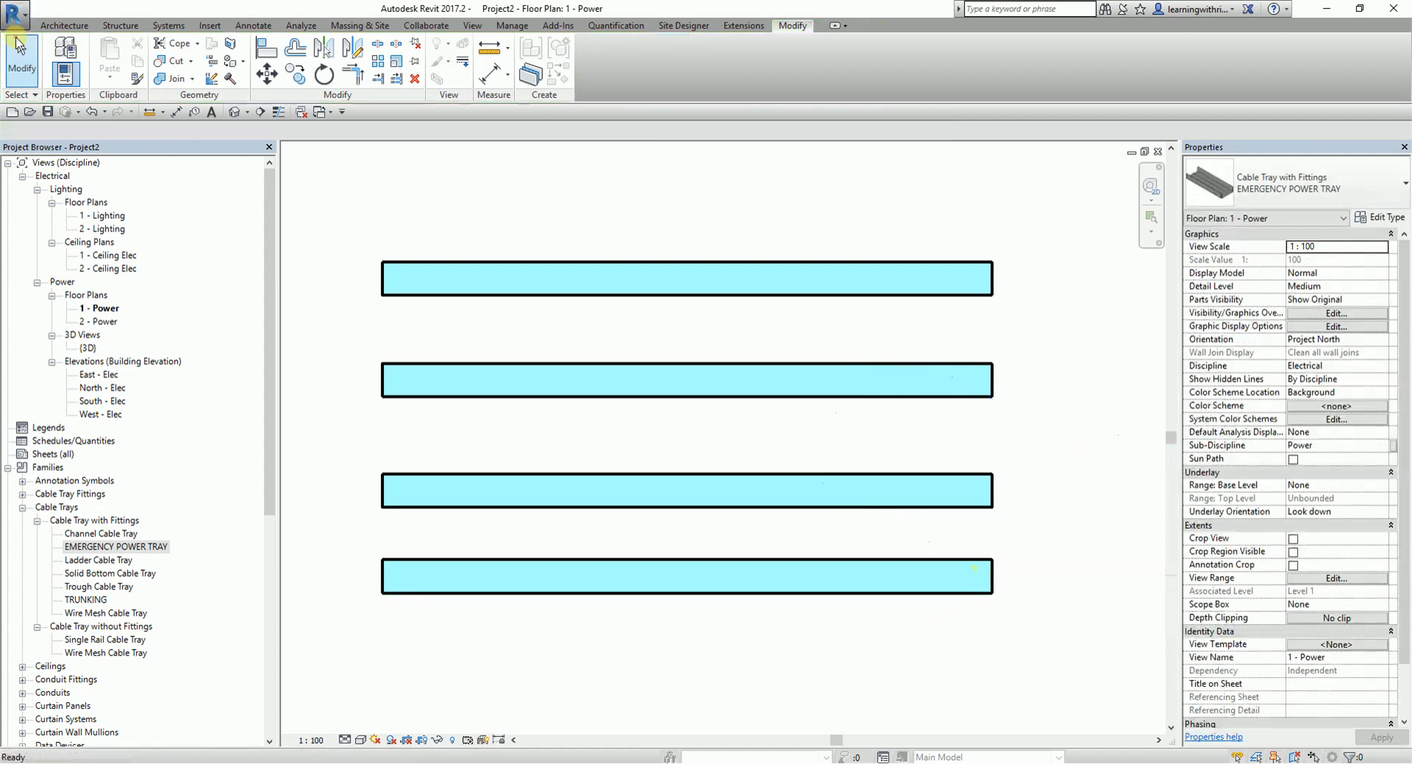
- Set the Description type parameter of the EMERGENCY POWER TRAY to EMERGENCY
{"action": "left_click", "coordinate": [979, 596]}
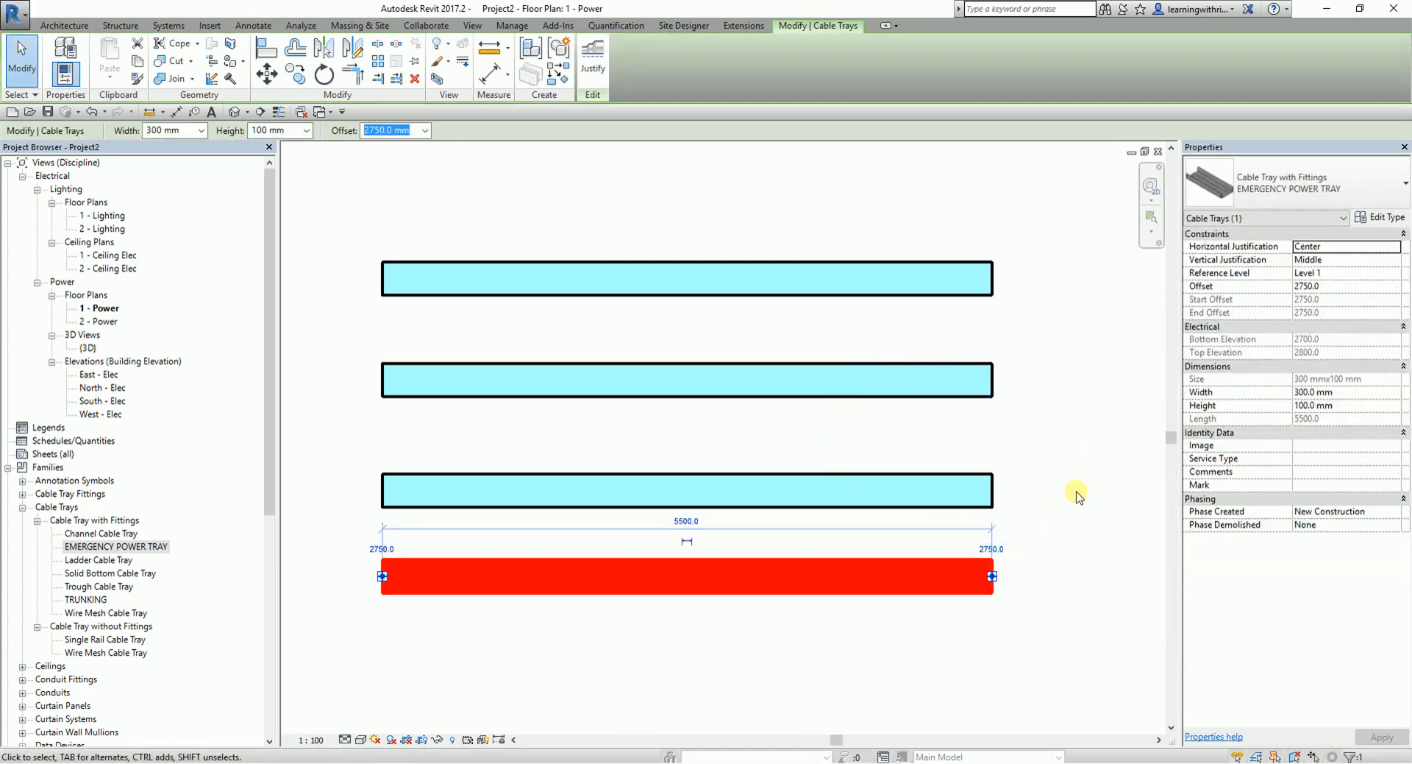
{"action": "left_click", "coordinate": [1379, 217]}
{"action": "left_click", "coordinate": [754, 550]}
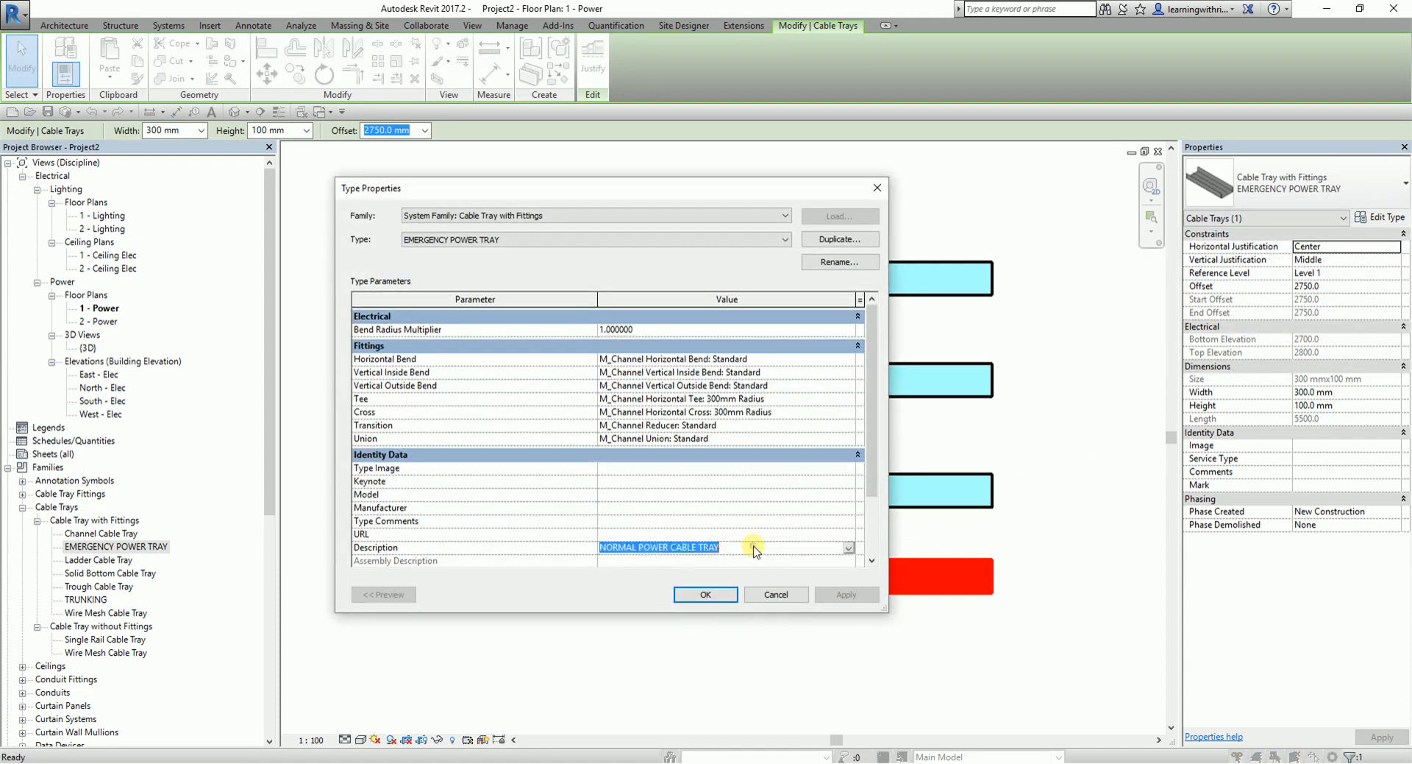
{"action": "type", "text": "EMERGENCY"}
{"action": "left_click", "coordinate": [853, 593]}
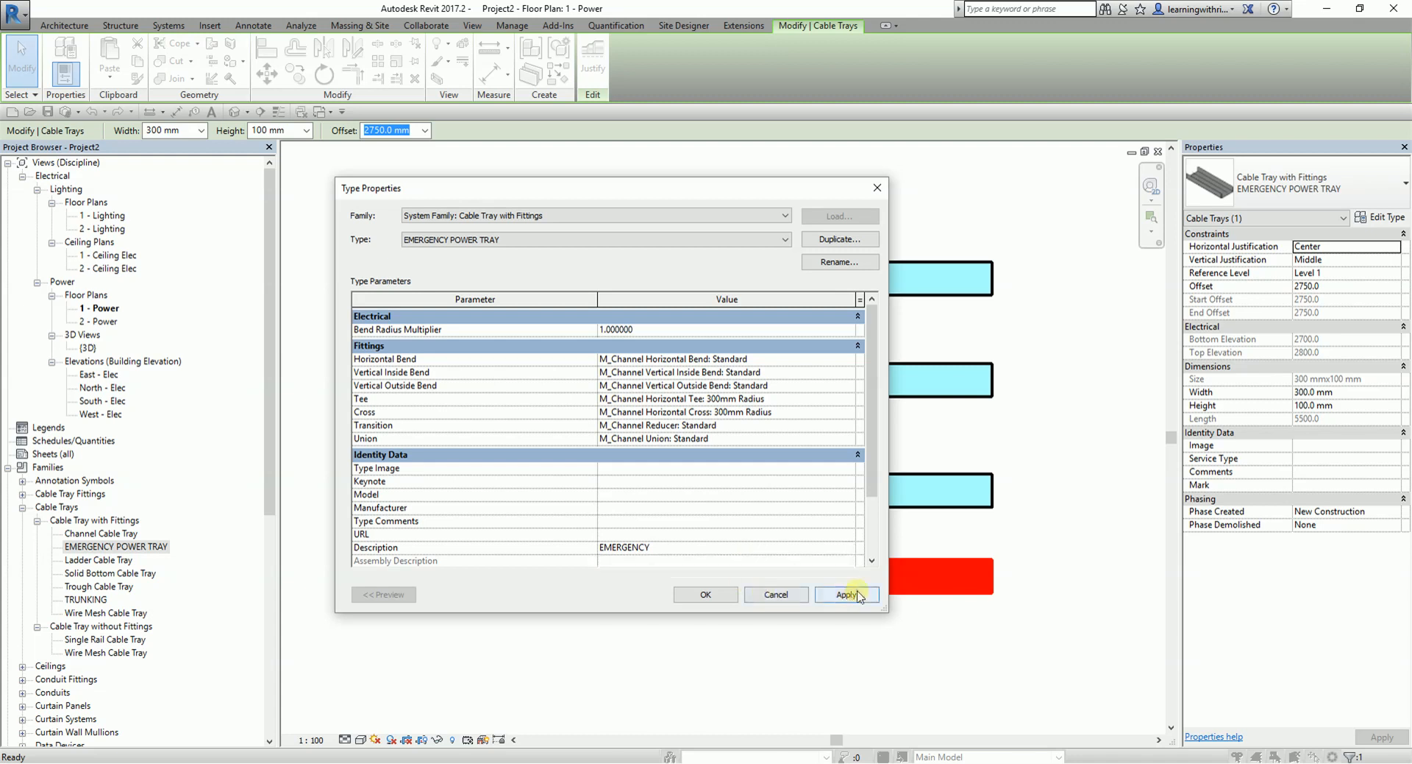
{"action": "left_click", "coordinate": [705, 594]}
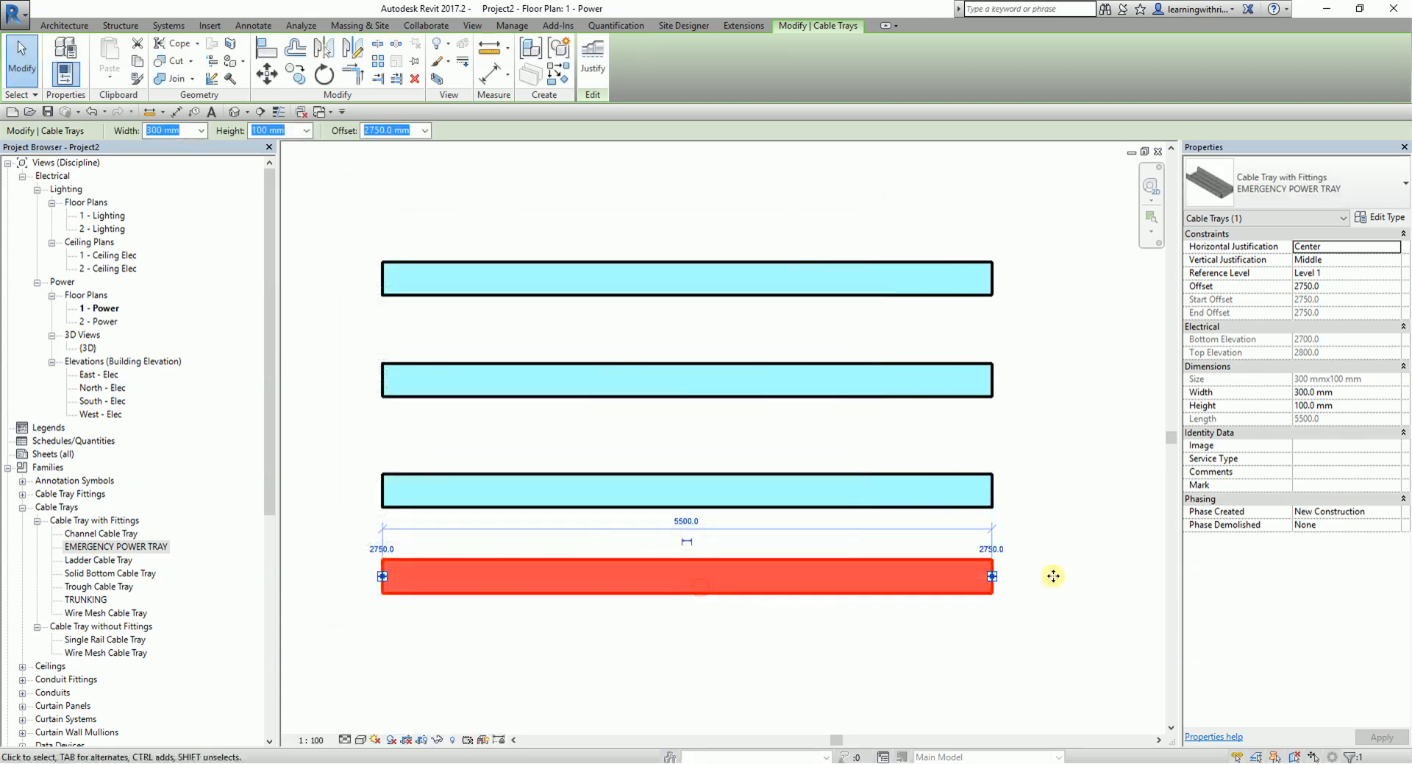
{"action": "left_click", "coordinate": [1074, 477]}
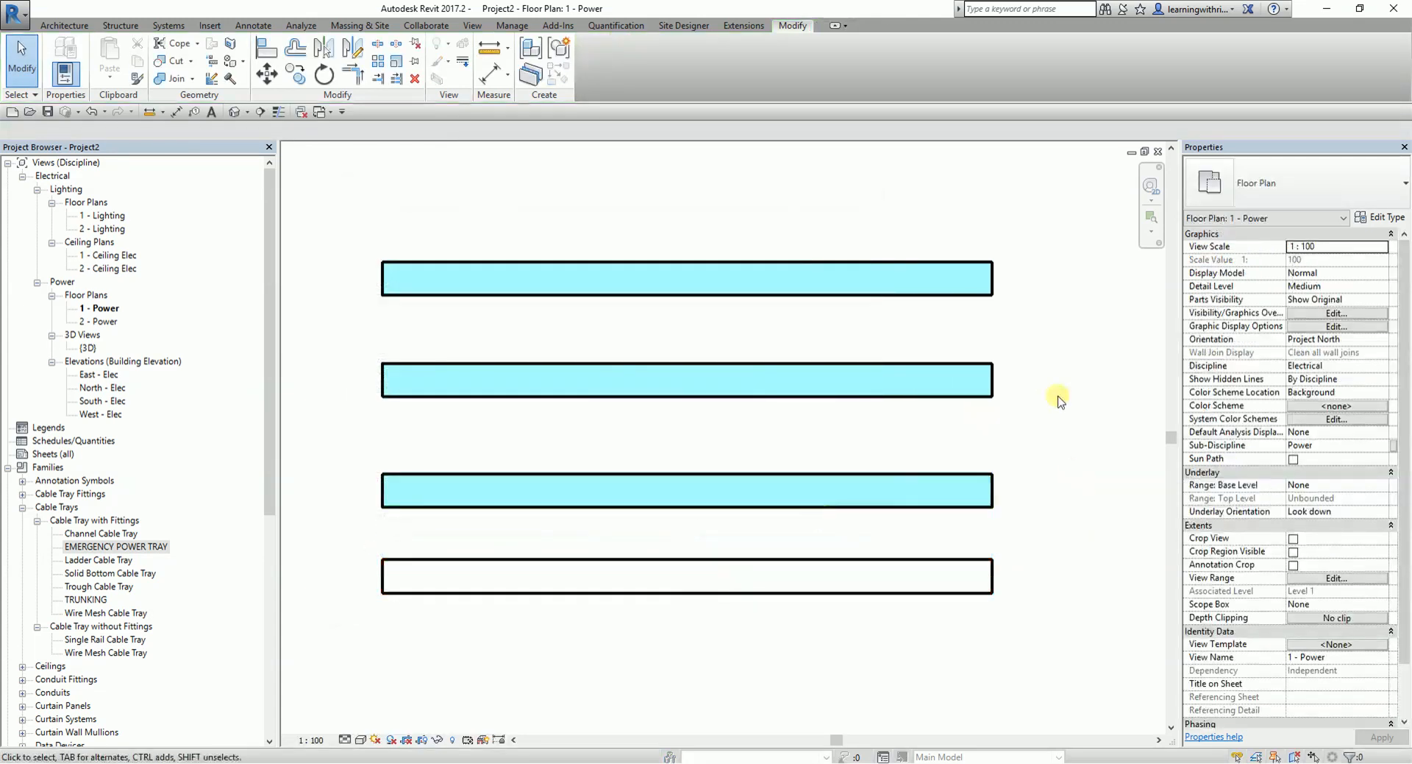
- Create a rule-based filter named EMERGENCY CABLE TRAY covering the Cable Tray Fittings and Cable Trays categories
{"action": "key", "text": "v"}
{"action": "key", "text": "g"}
{"action": "left_click", "coordinate": [782, 64]}
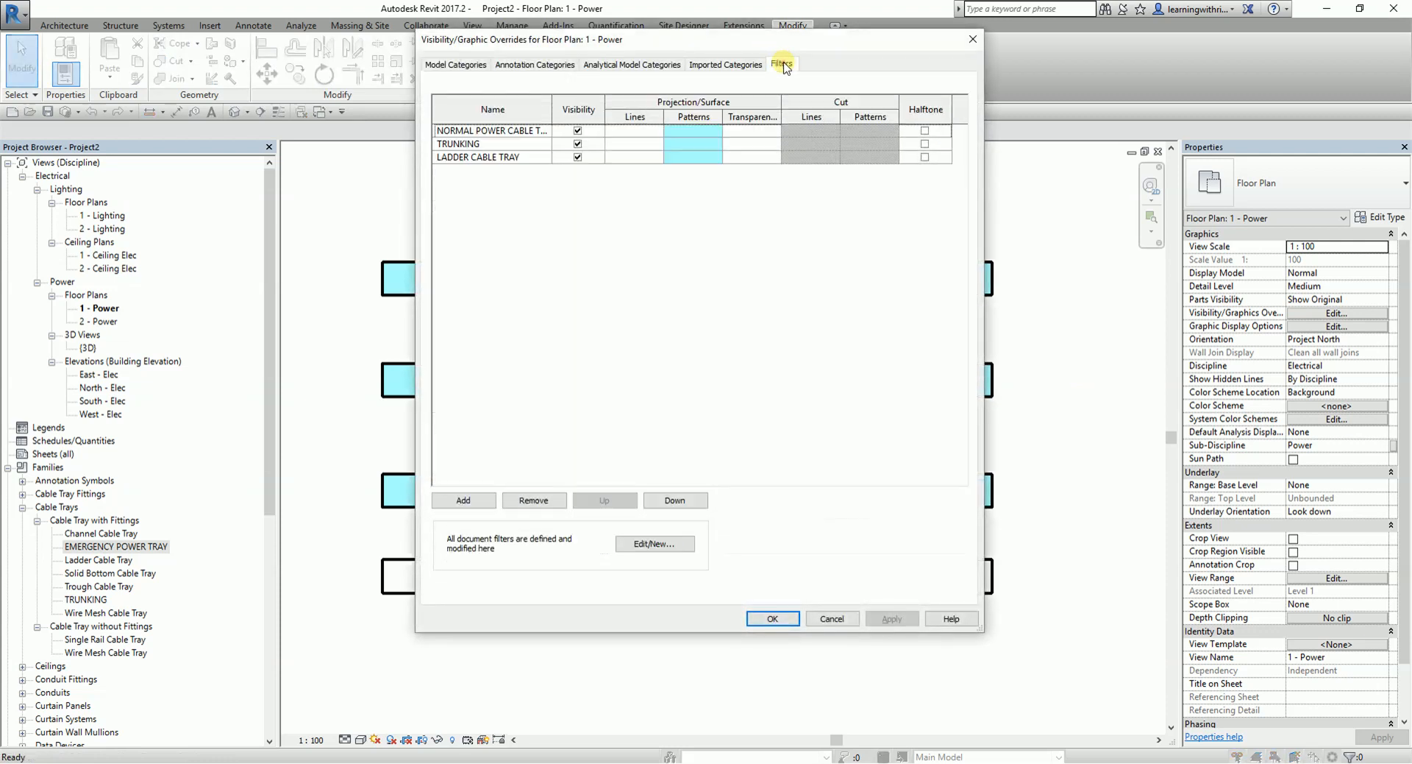
{"action": "left_click", "coordinate": [655, 544]}
{"action": "left_click", "coordinate": [472, 427]}
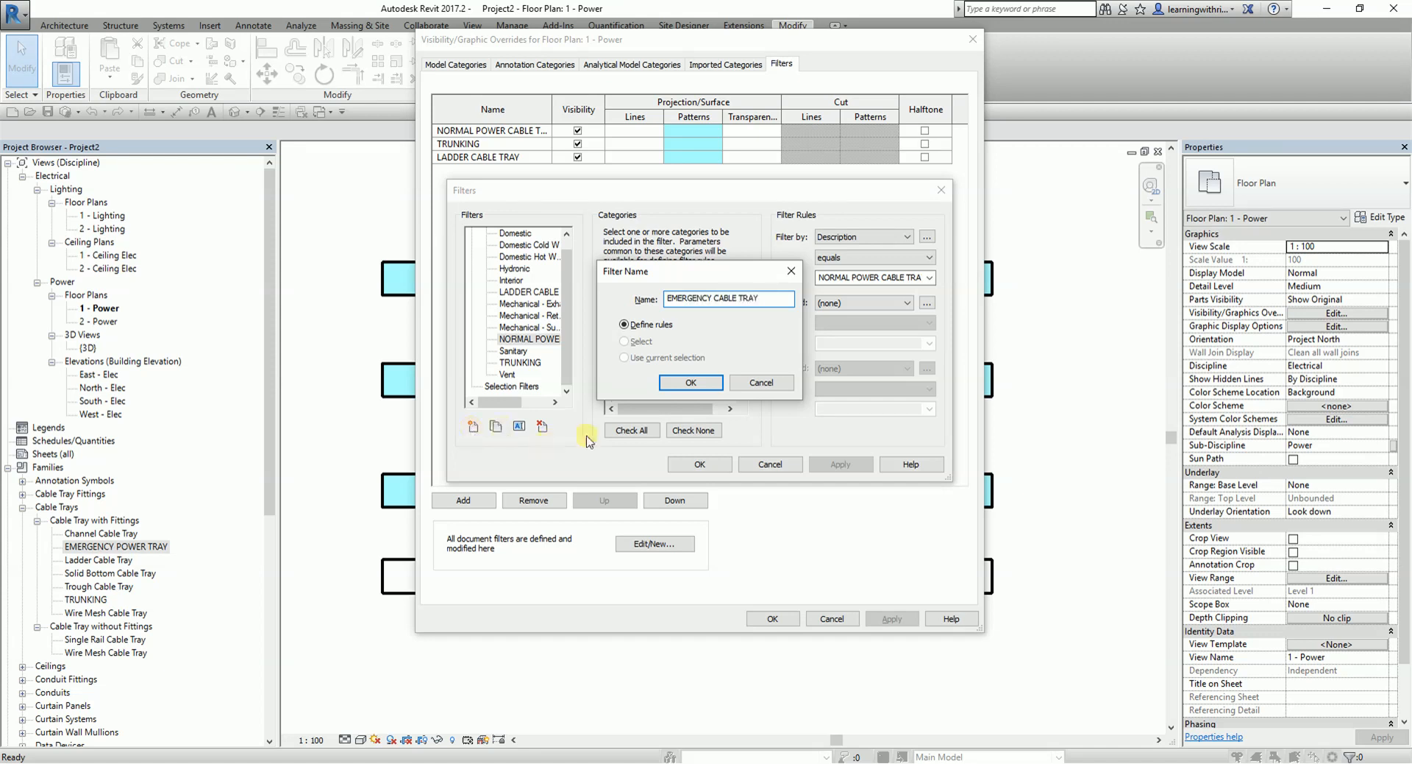
{"action": "left_click", "coordinate": [690, 382]}
{"action": "left_click_drag", "start_coordinate": [743, 331], "coordinate": [742, 336]}
{"action": "left_click", "coordinate": [626, 326]}
{"action": "left_click", "coordinate": [625, 337]}
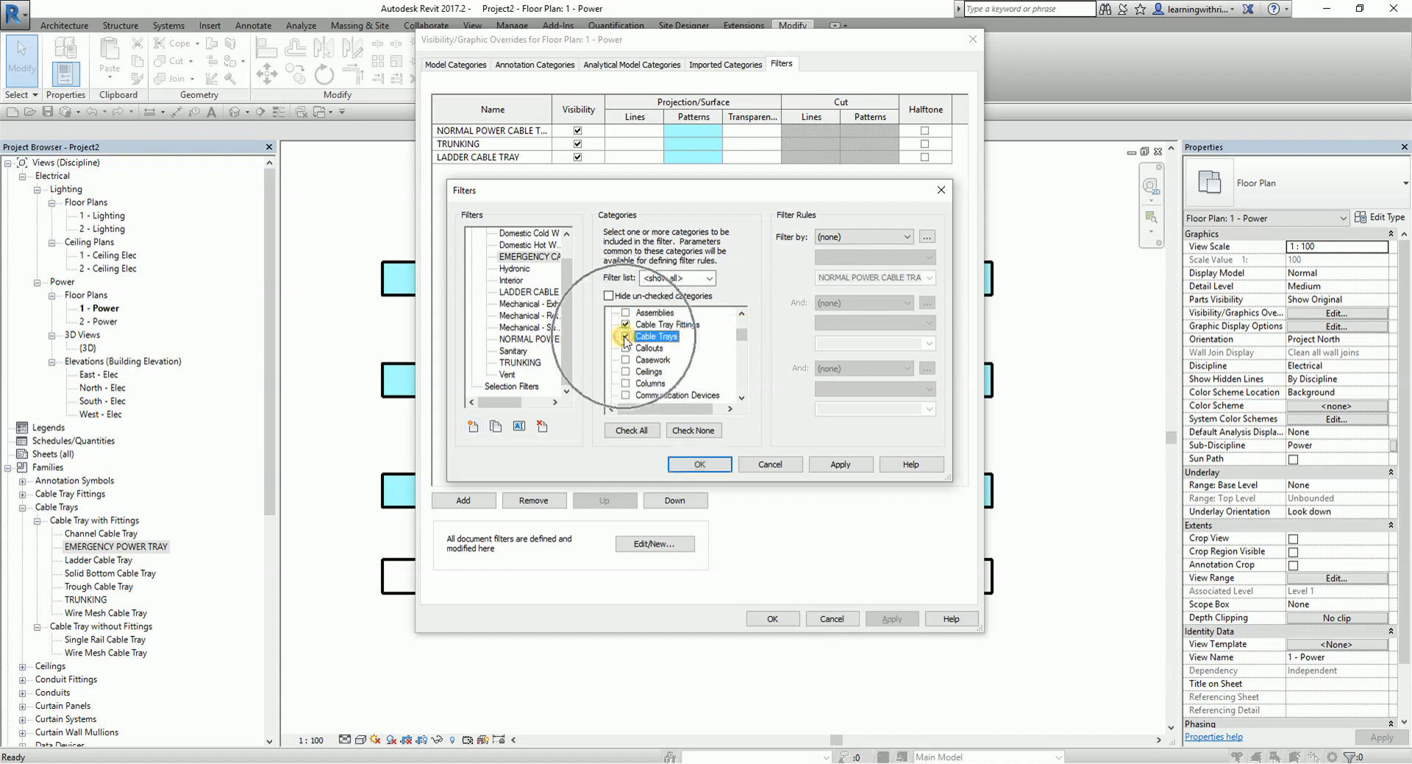
- Set the EMERGENCY CABLE TRAY filter rule to Description equals EMERGENCY and accept the filter definitions
{"action": "left_click", "coordinate": [905, 239]}
{"action": "left_click", "coordinate": [847, 305]}
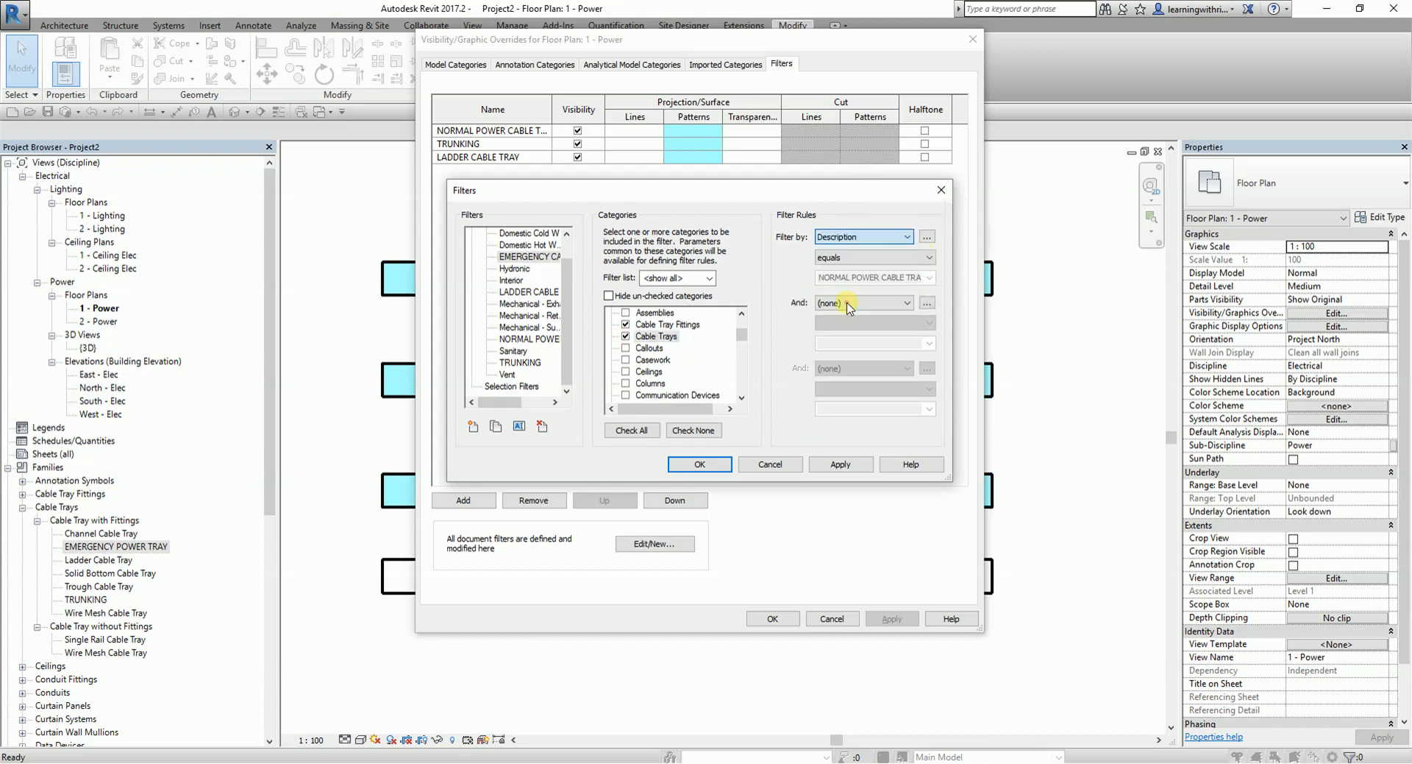
{"action": "left_click", "coordinate": [924, 278]}
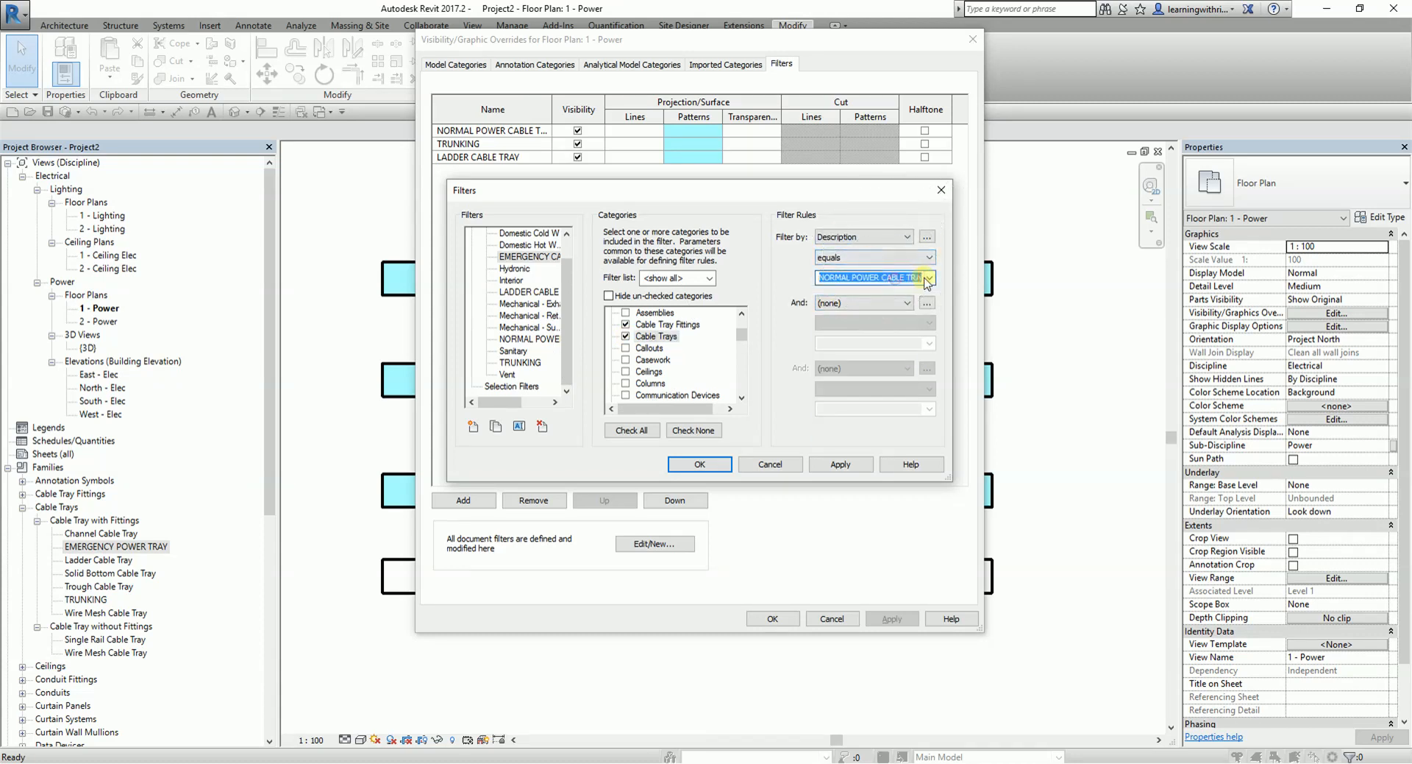
{"action": "left_click", "coordinate": [927, 278]}
{"action": "left_click", "coordinate": [844, 292]}
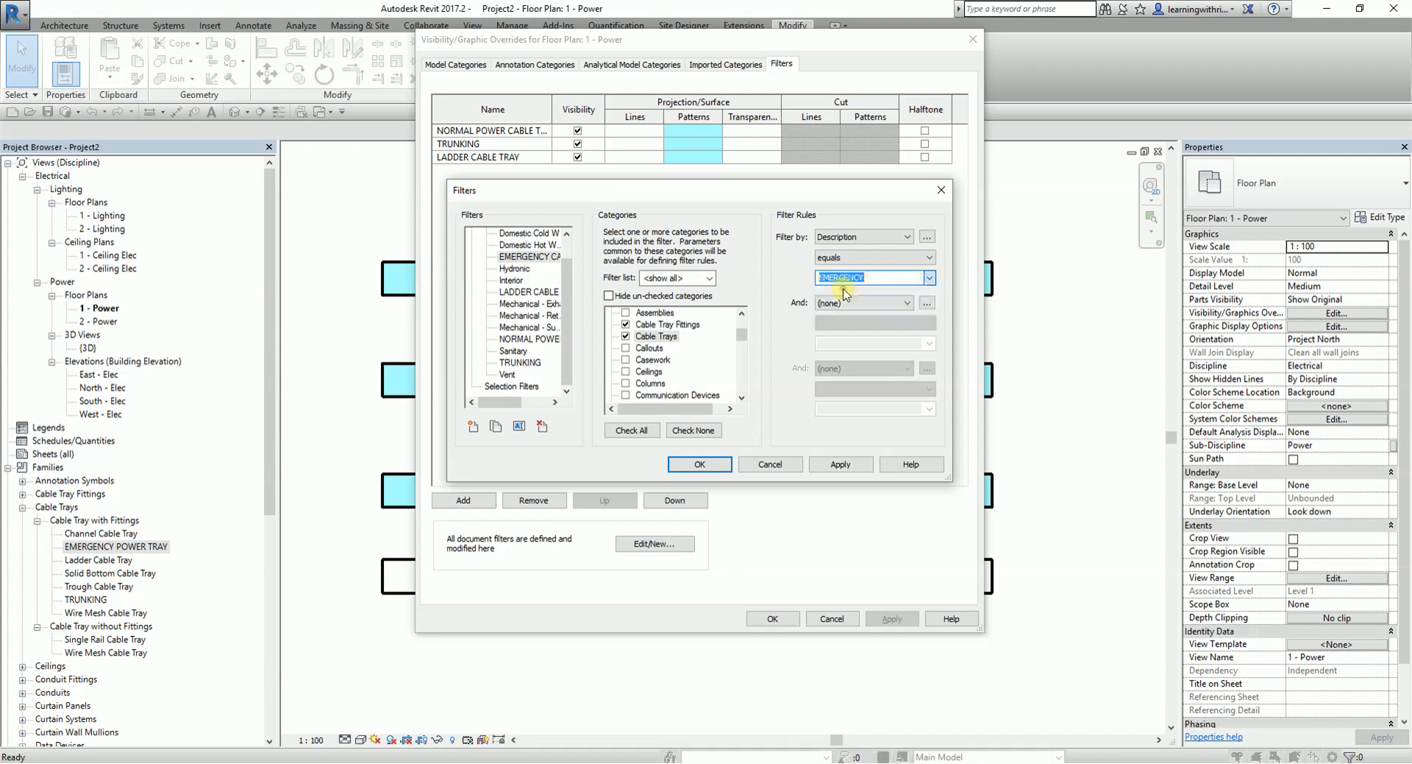
{"action": "left_click", "coordinate": [842, 465]}
{"action": "left_click", "coordinate": [710, 468]}
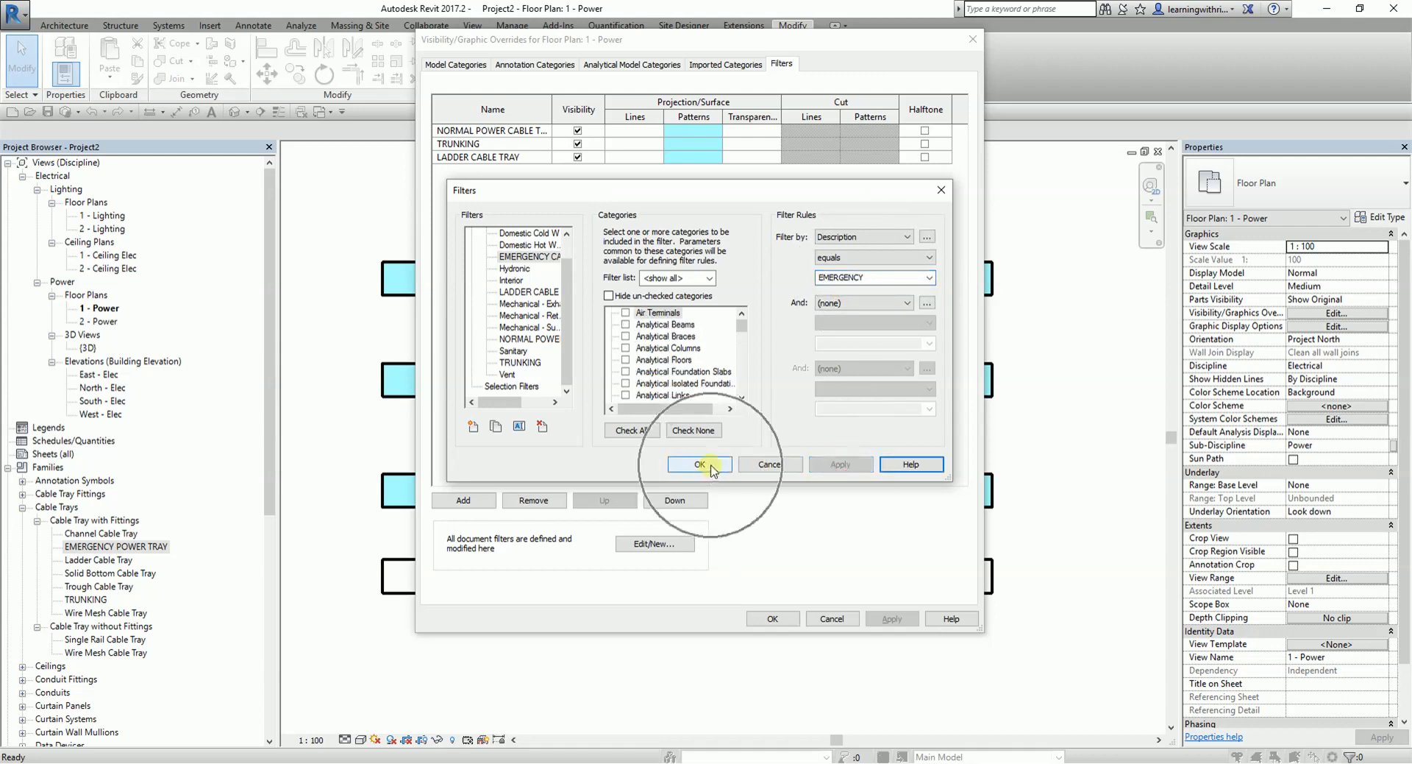
- Add the EMERGENCY CABLE TRAY filter to the power plan's view filters
{"action": "left_click", "coordinate": [461, 500]}
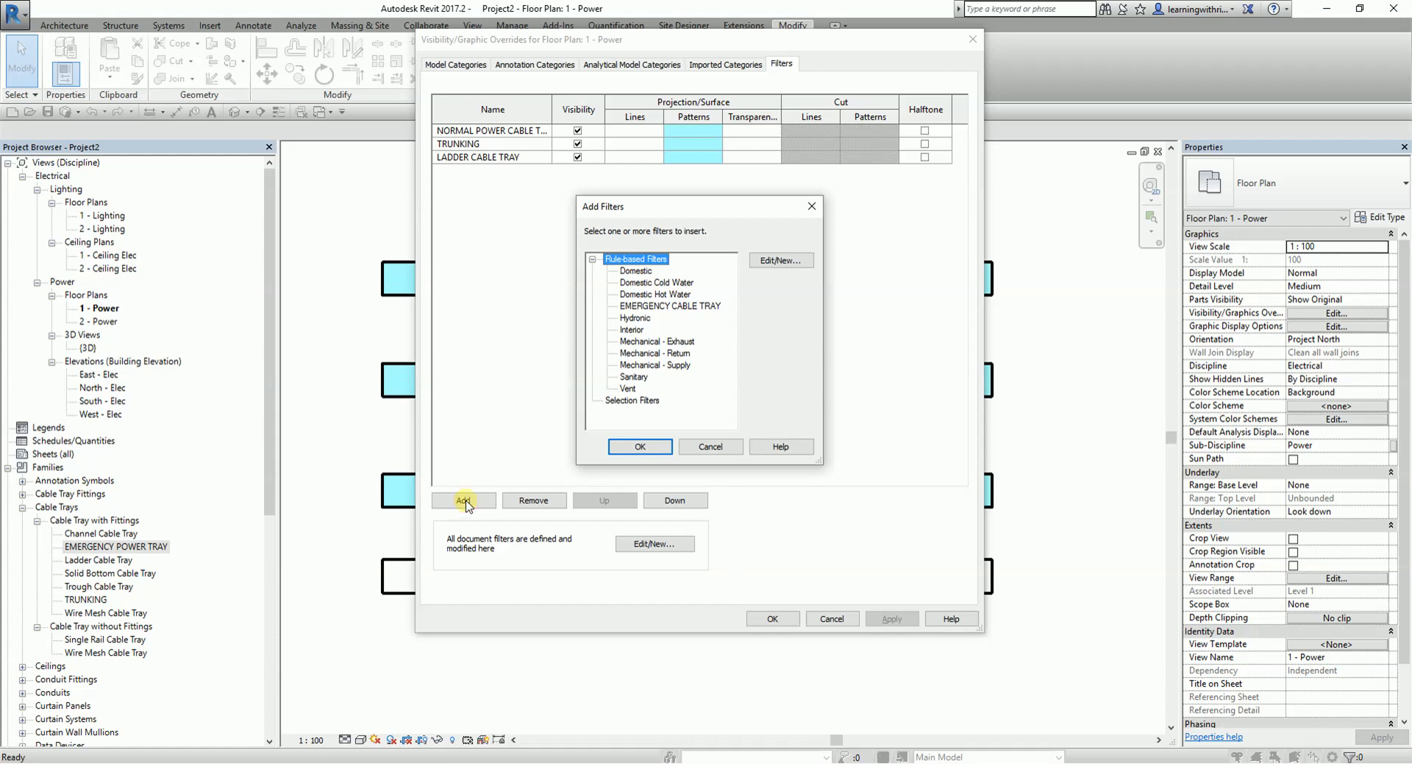
{"action": "left_click", "coordinate": [646, 308]}
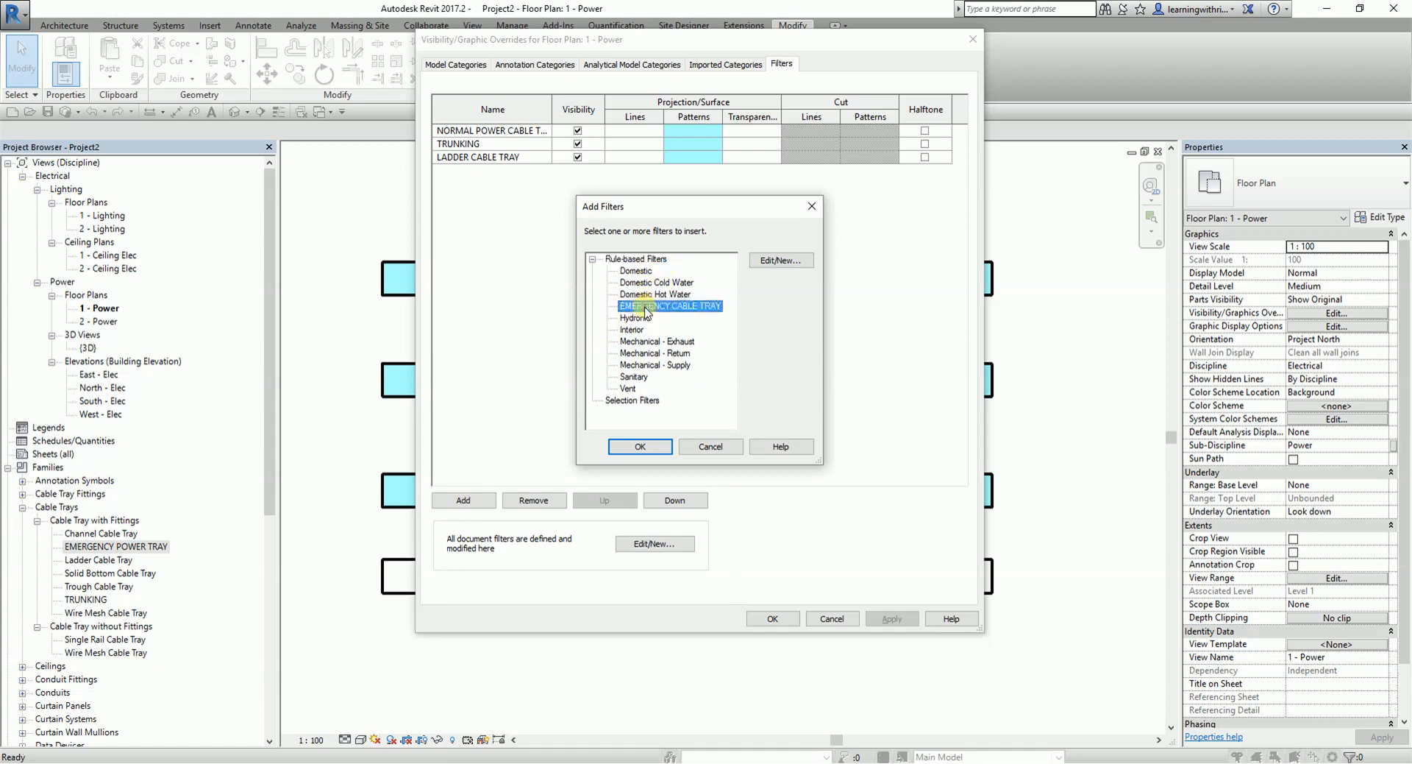
{"action": "left_click", "coordinate": [639, 449]}
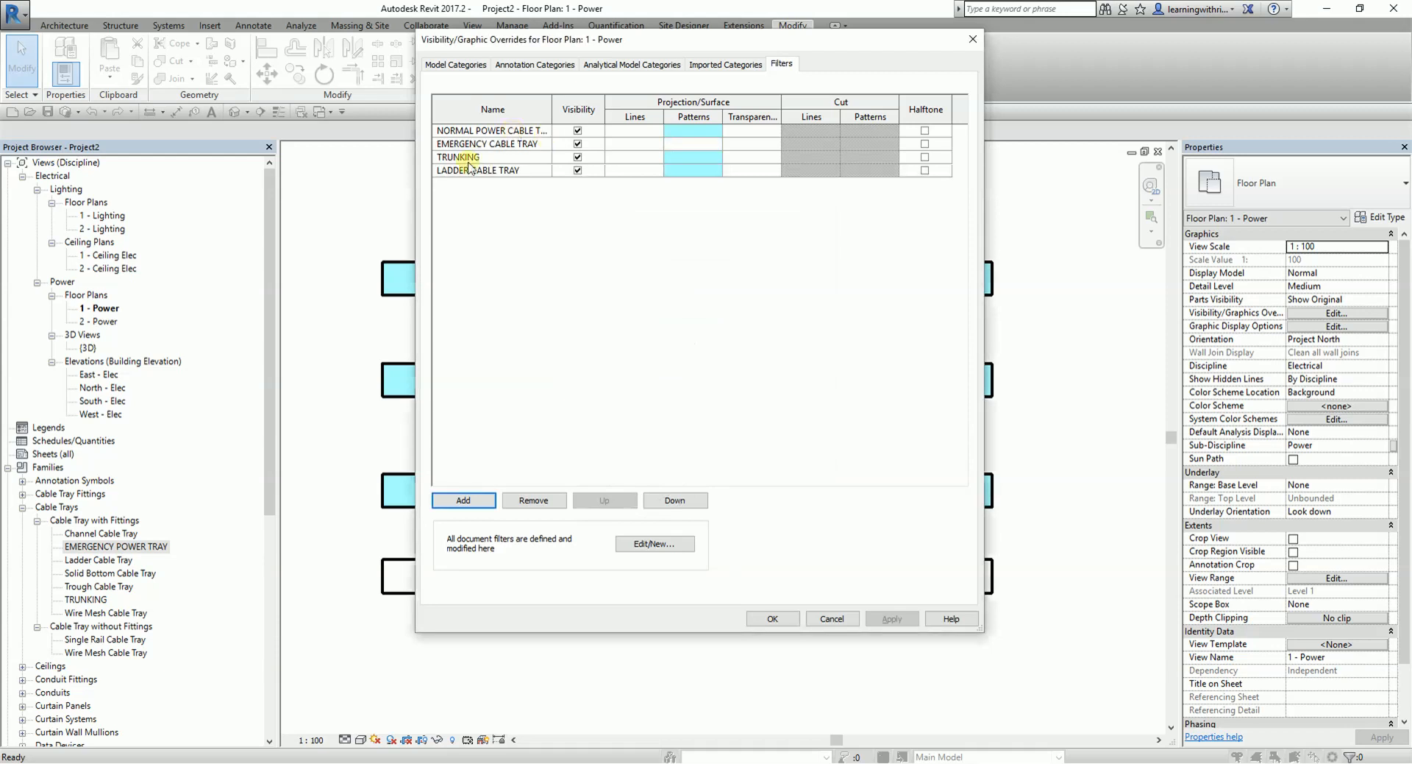
- Override the EMERGENCY CABLE TRAY filter's projection surface pattern colour with RGB 63-255-0
{"action": "left_click", "coordinate": [708, 145]}
{"action": "left_click", "coordinate": [704, 144]}
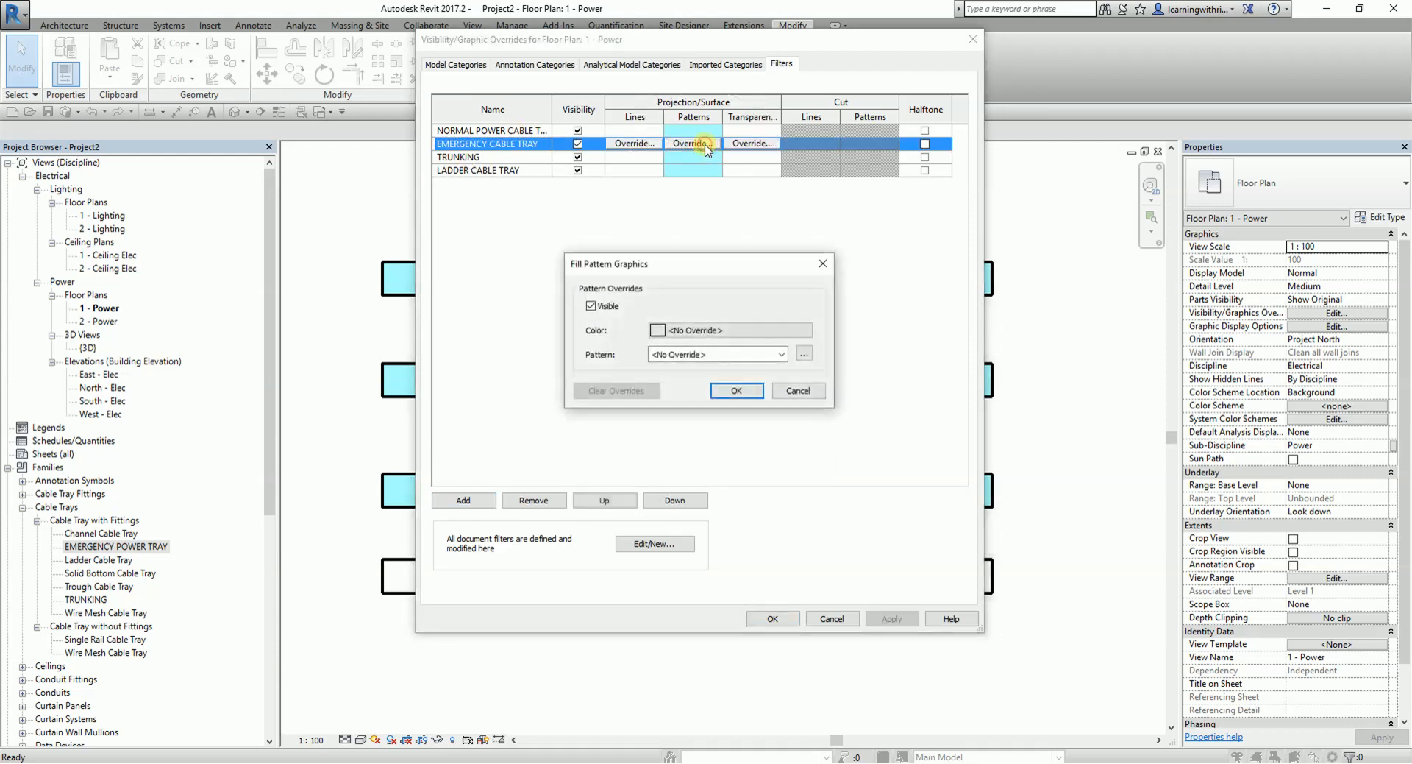
{"action": "left_click", "coordinate": [710, 332]}
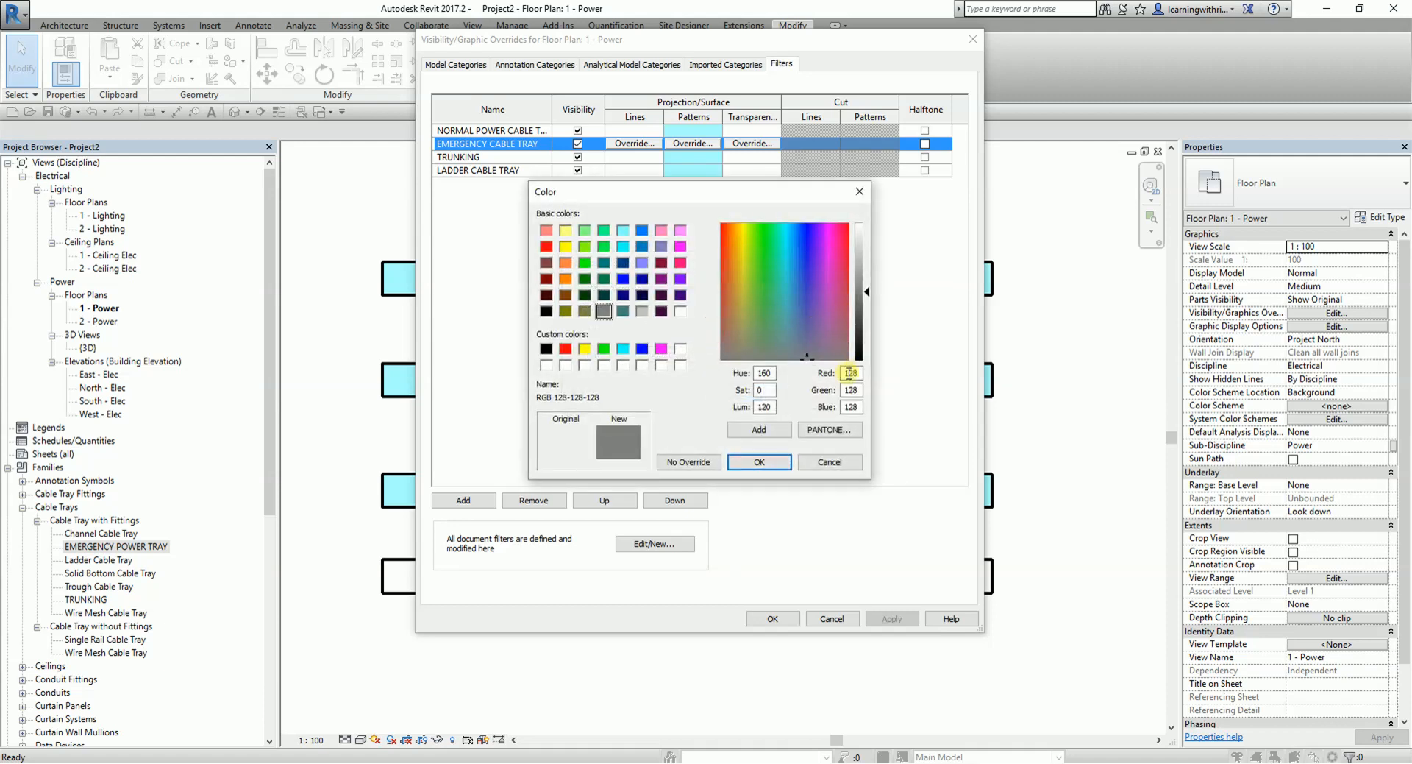
{"action": "double_click", "coordinate": [858, 373]}
{"action": "type", "text": "63-"}
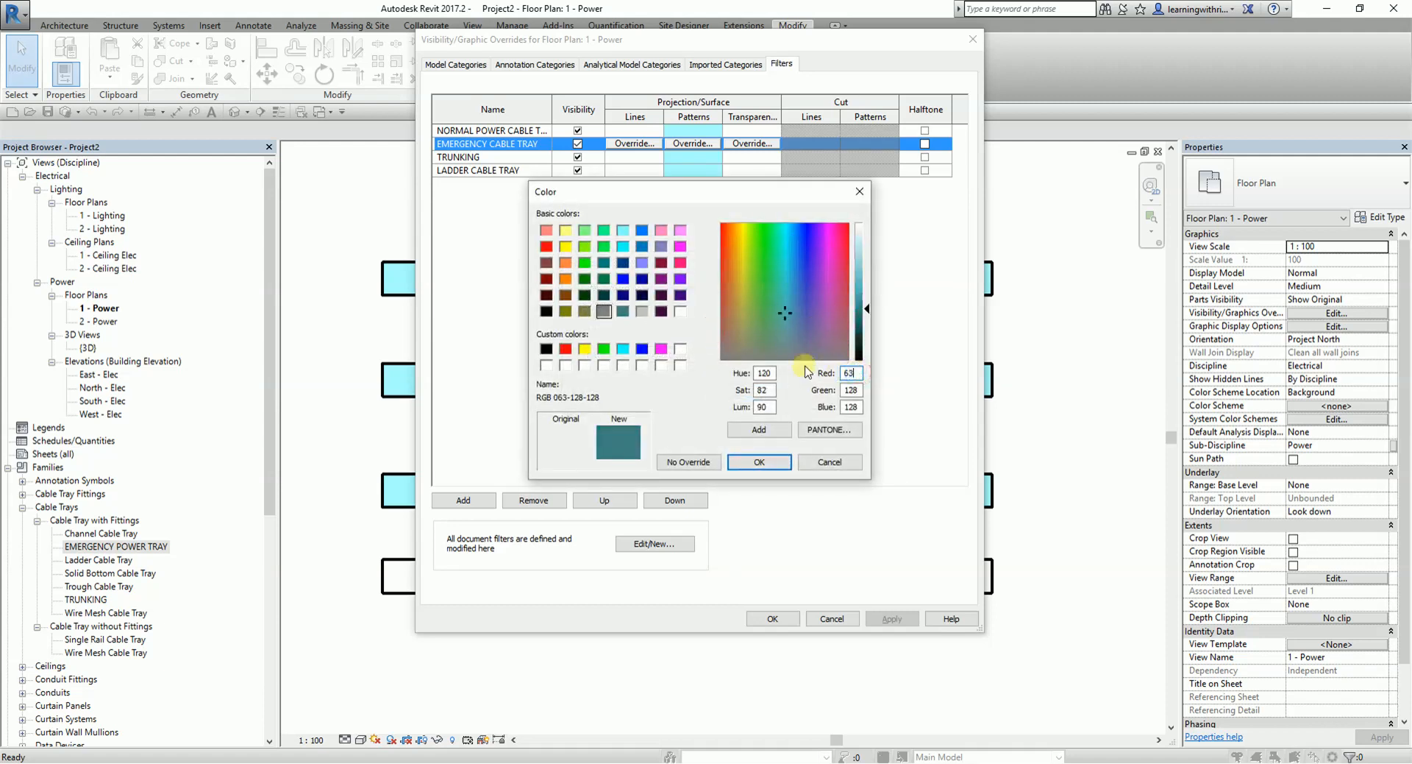
{"action": "type", "text": "255-"}
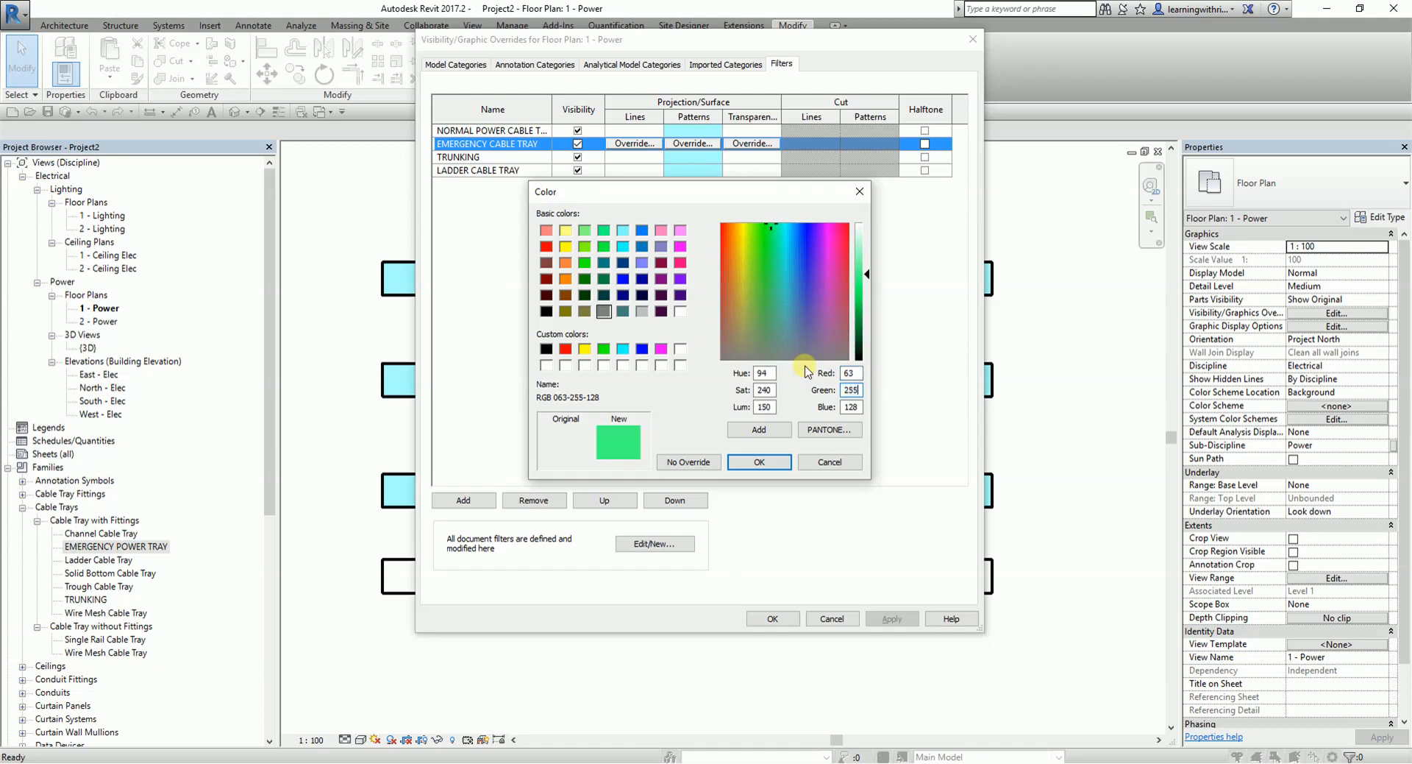
{"action": "type", "text": "0"}
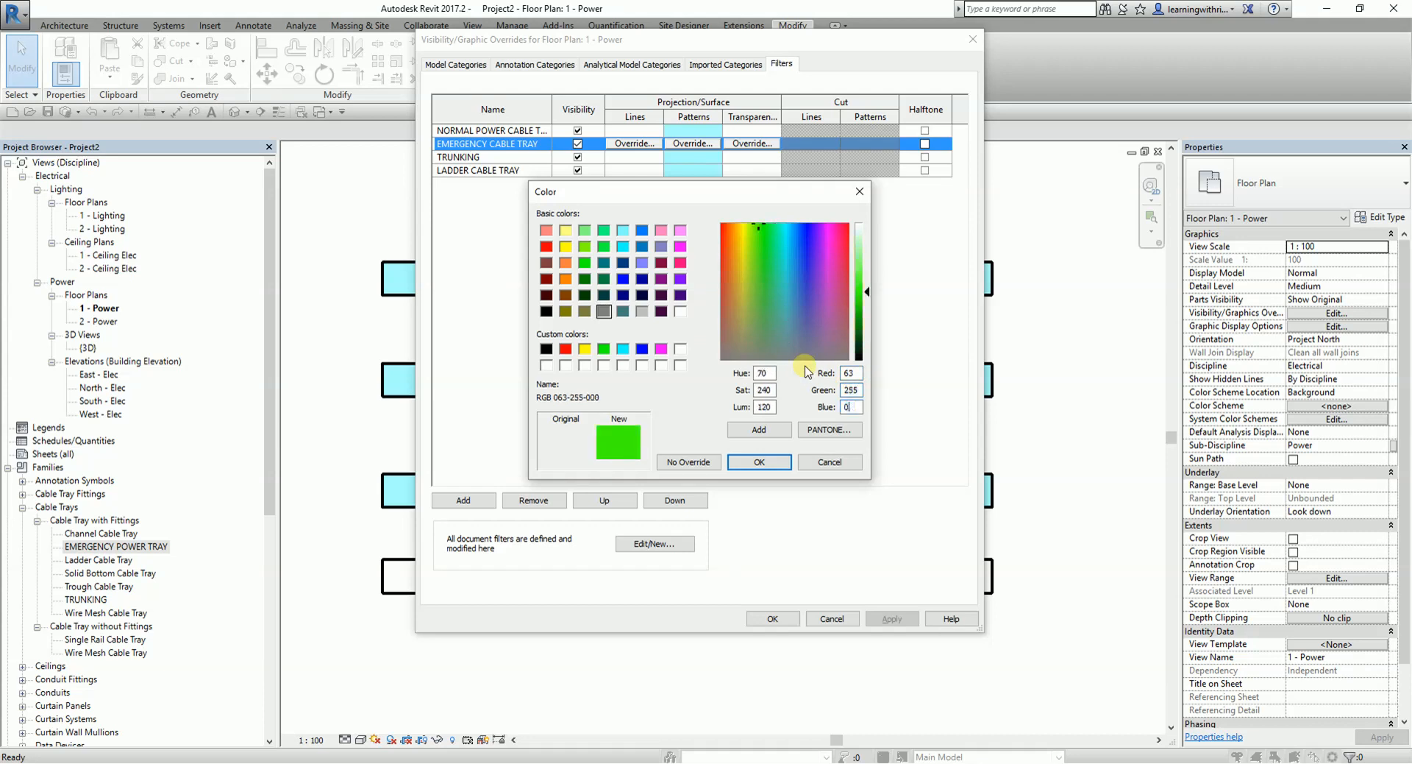
{"action": "left_click", "coordinate": [761, 464]}
- Set the emergency filter's surface pattern to Solid fill and accept the plan's visibility overrides
{"action": "left_click", "coordinate": [768, 354]}
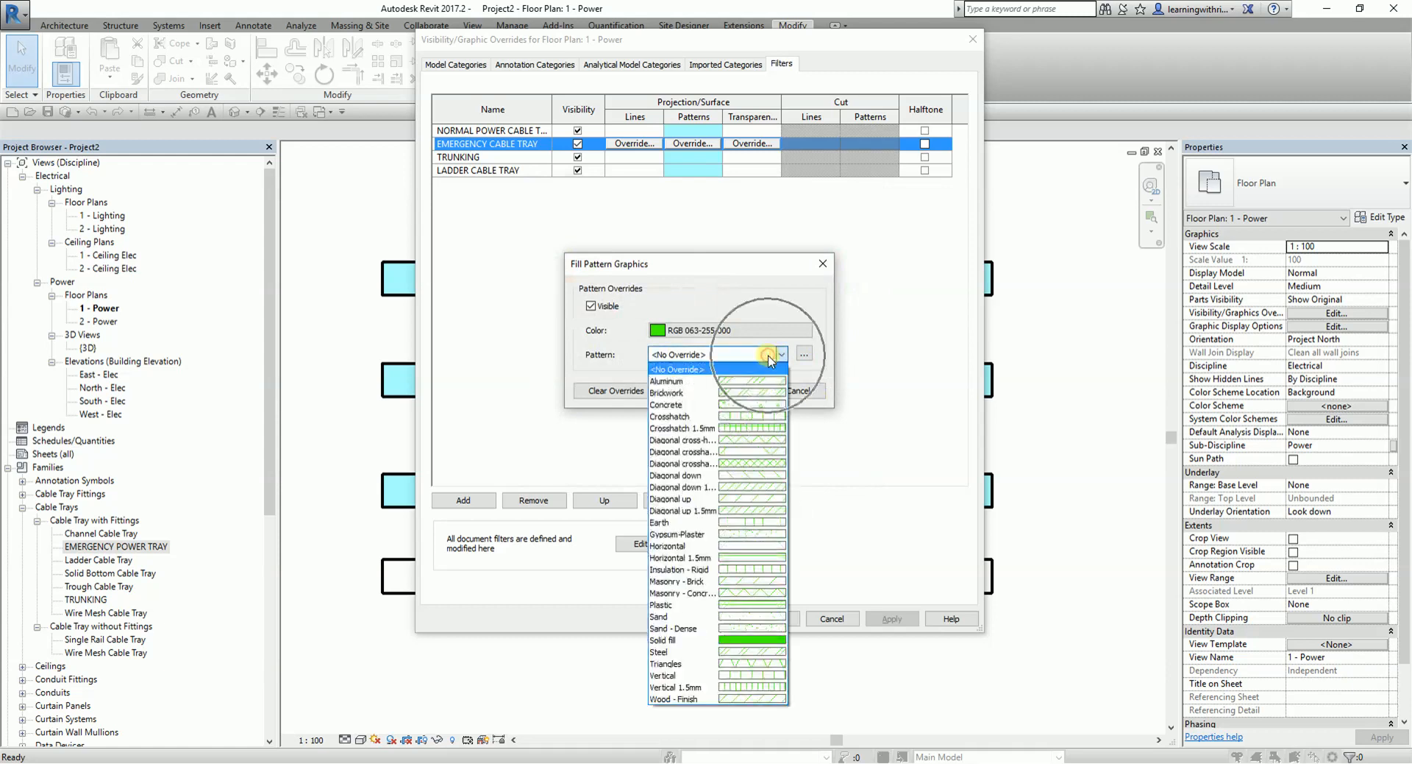
{"action": "left_click", "coordinate": [762, 640]}
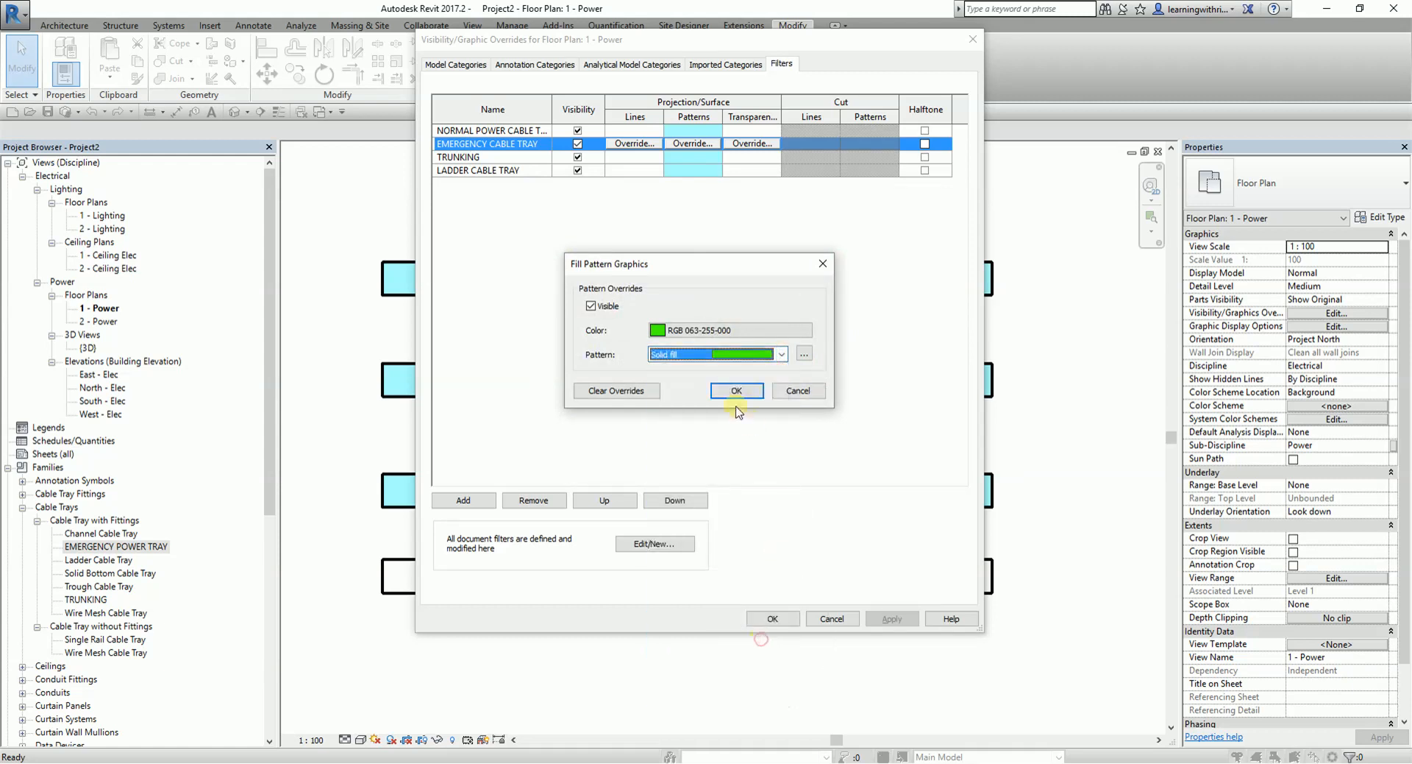
{"action": "left_click", "coordinate": [742, 390]}
{"action": "left_click", "coordinate": [797, 618]}
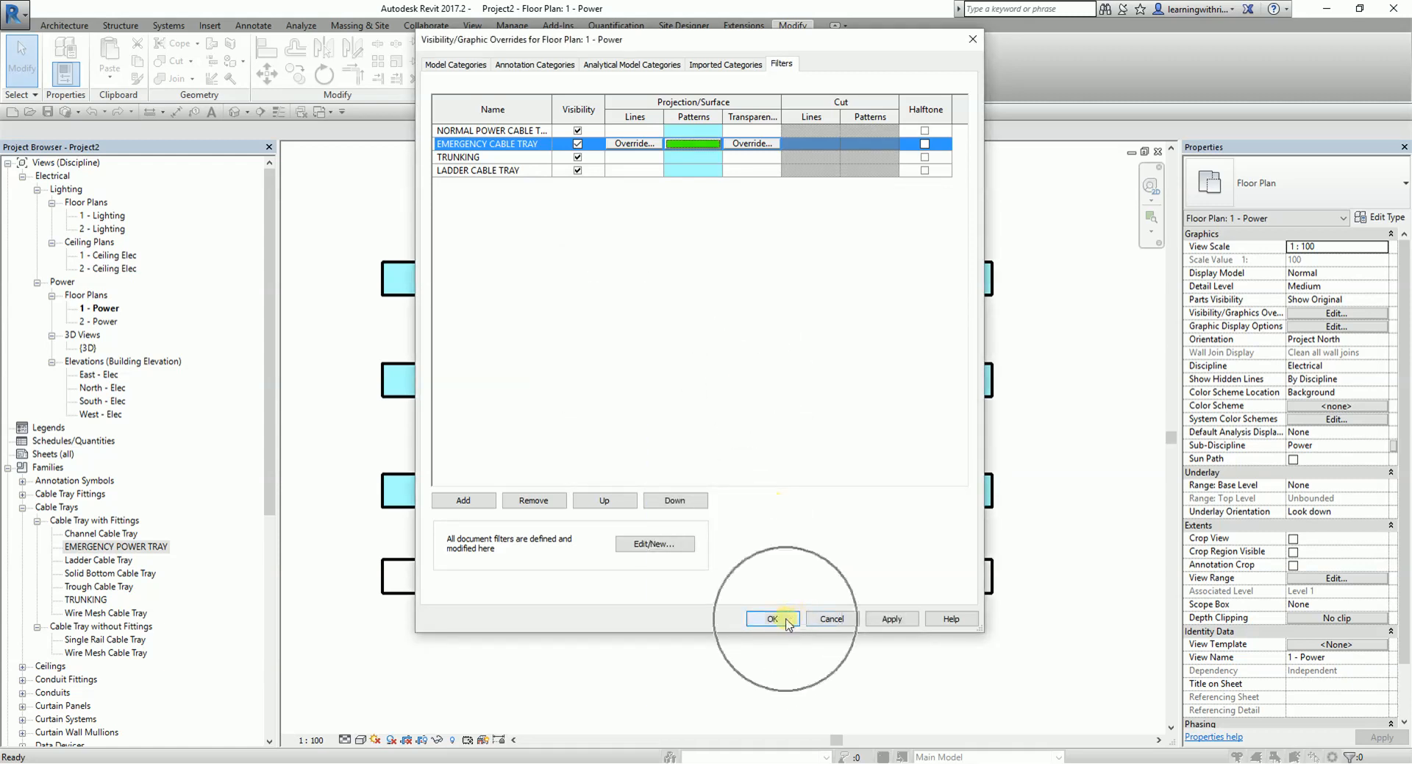
- Set the power plan's detail level to Fine and preview the trays with thin lines on and off
{"action": "scroll", "coordinate": [687, 606], "scroll_direction": "down", "scroll_amount": 1}
{"action": "middle_click_drag", "start_coordinate": [770, 626], "coordinate": [740, 534]}
{"action": "scroll", "coordinate": [501, 285], "scroll_direction": "up", "scroll_amount": 1}
{"action": "scroll", "coordinate": [631, 406], "scroll_direction": "up", "scroll_amount": 2}
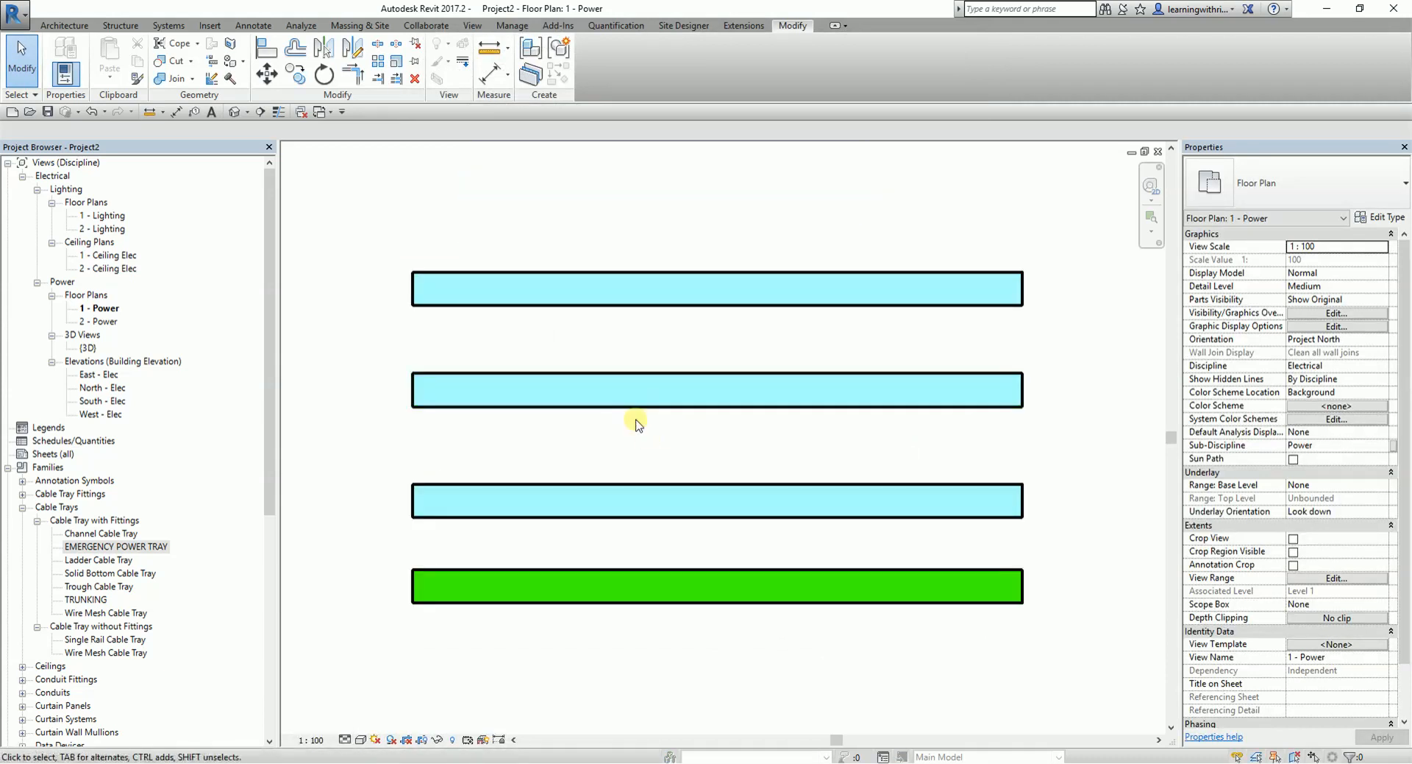
{"action": "middle_click_drag", "start_coordinate": [633, 413], "coordinate": [661, 401]}
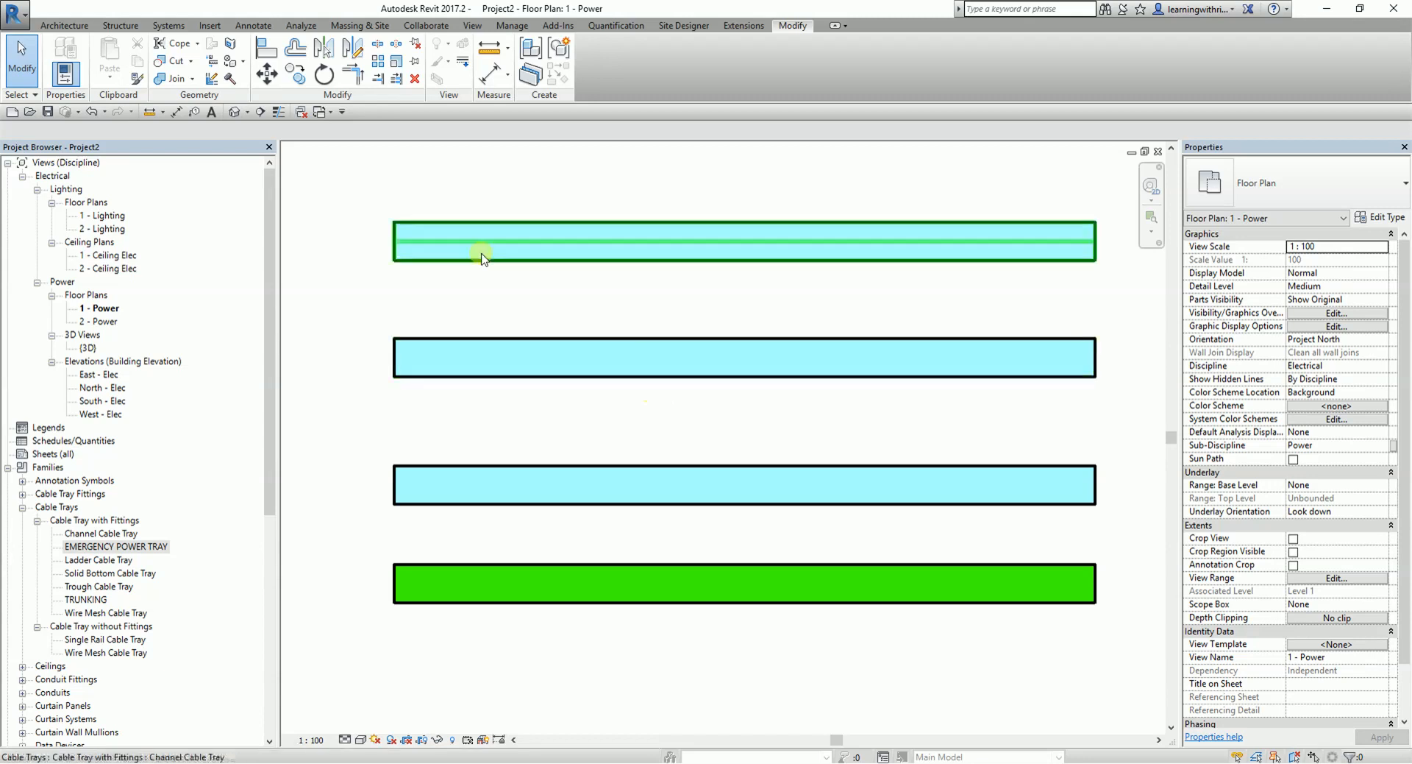
{"action": "left_click", "coordinate": [347, 742]}
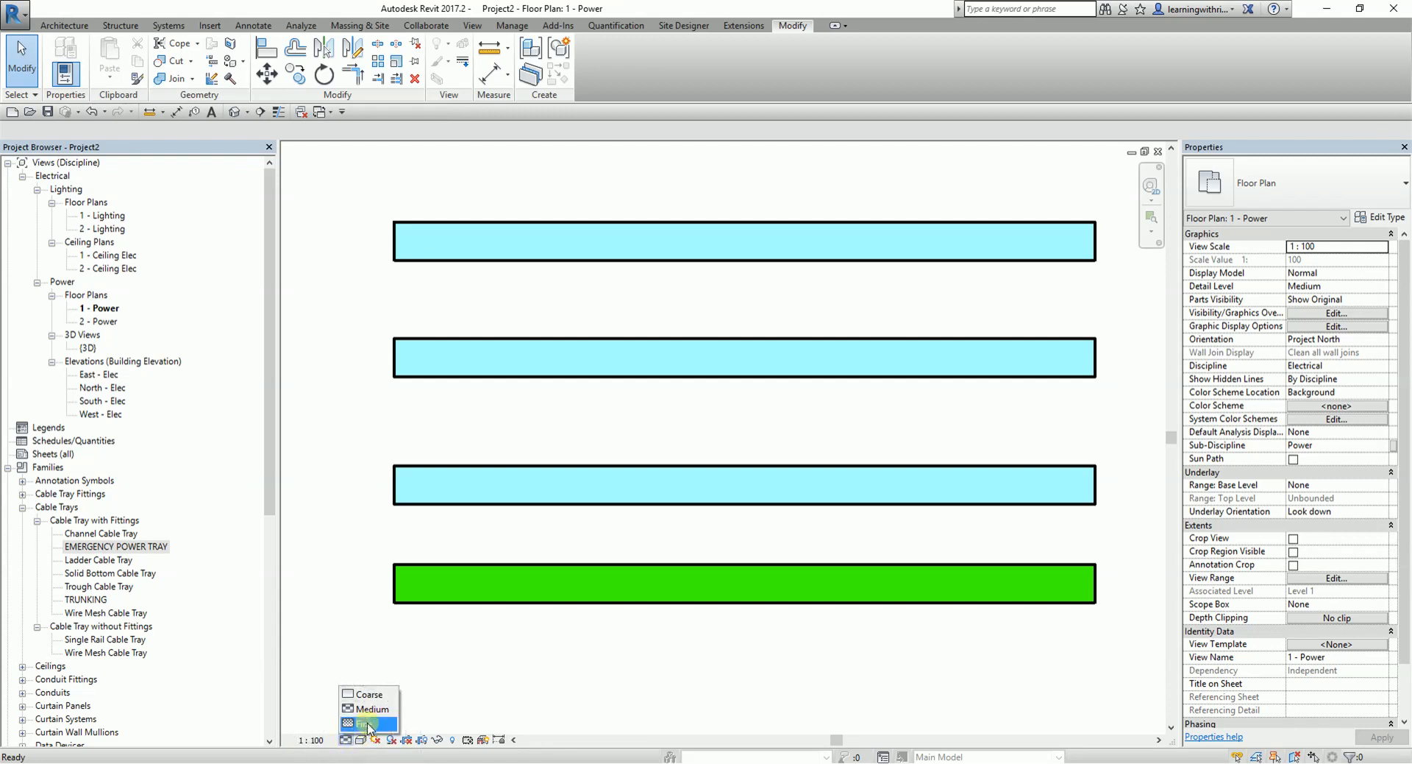
{"action": "left_click", "coordinate": [368, 724]}
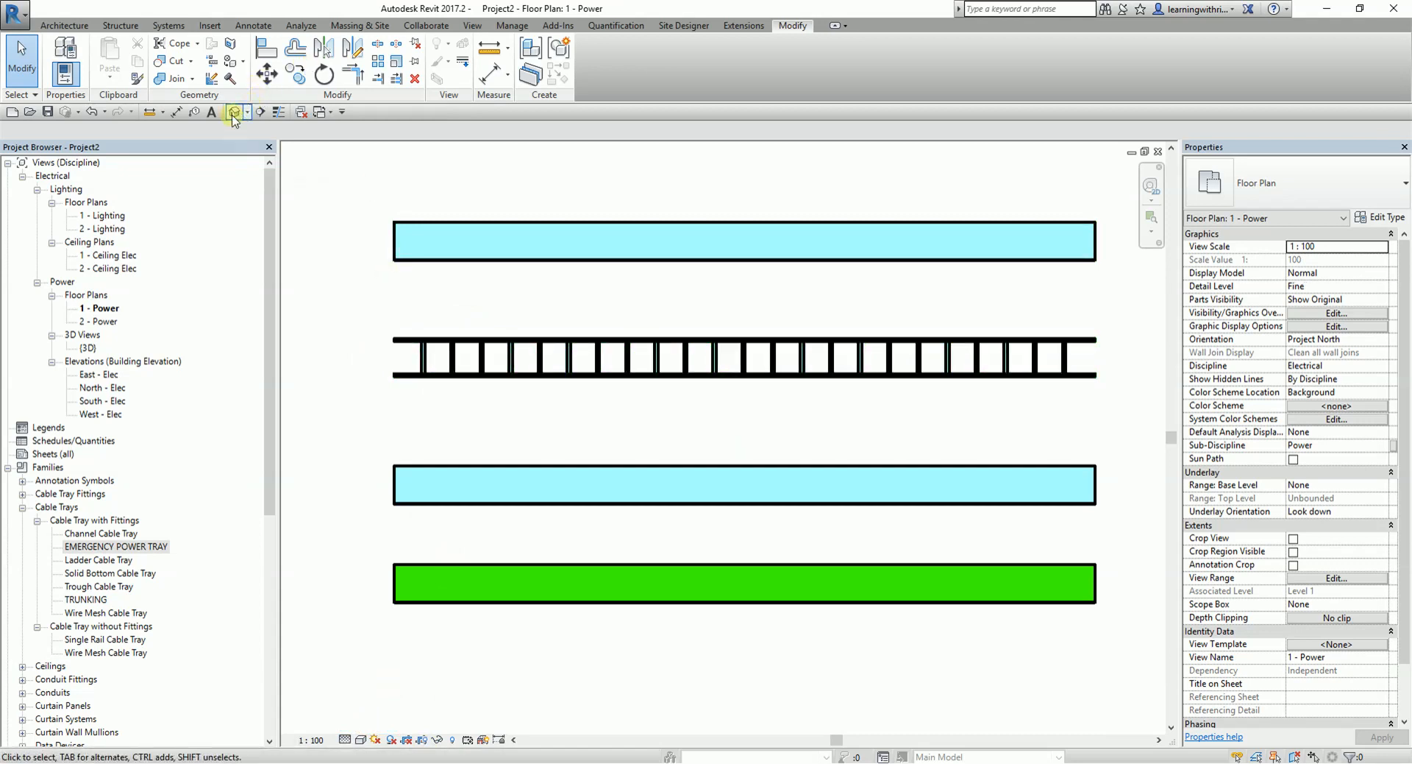
{"action": "left_click", "coordinate": [278, 113]}
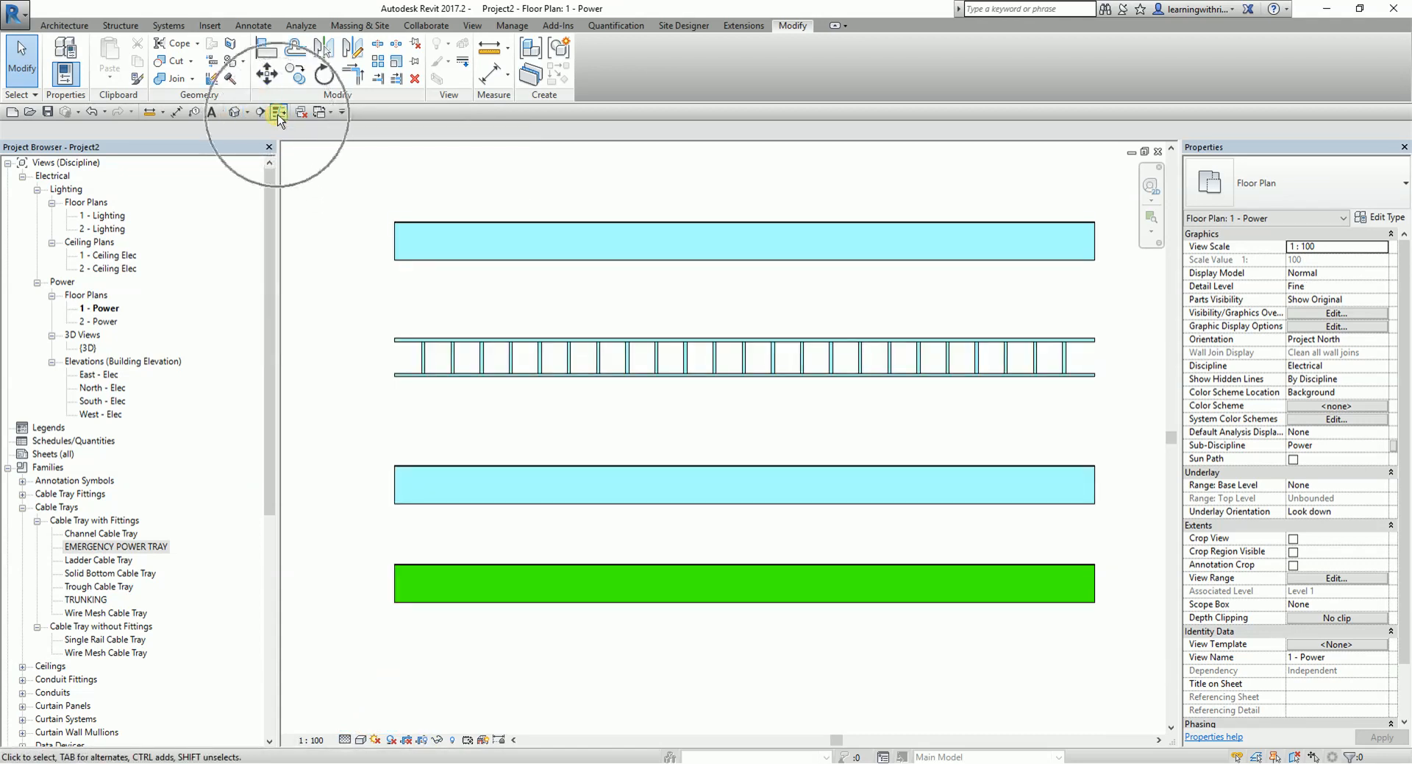
{"action": "left_click", "coordinate": [278, 112]}
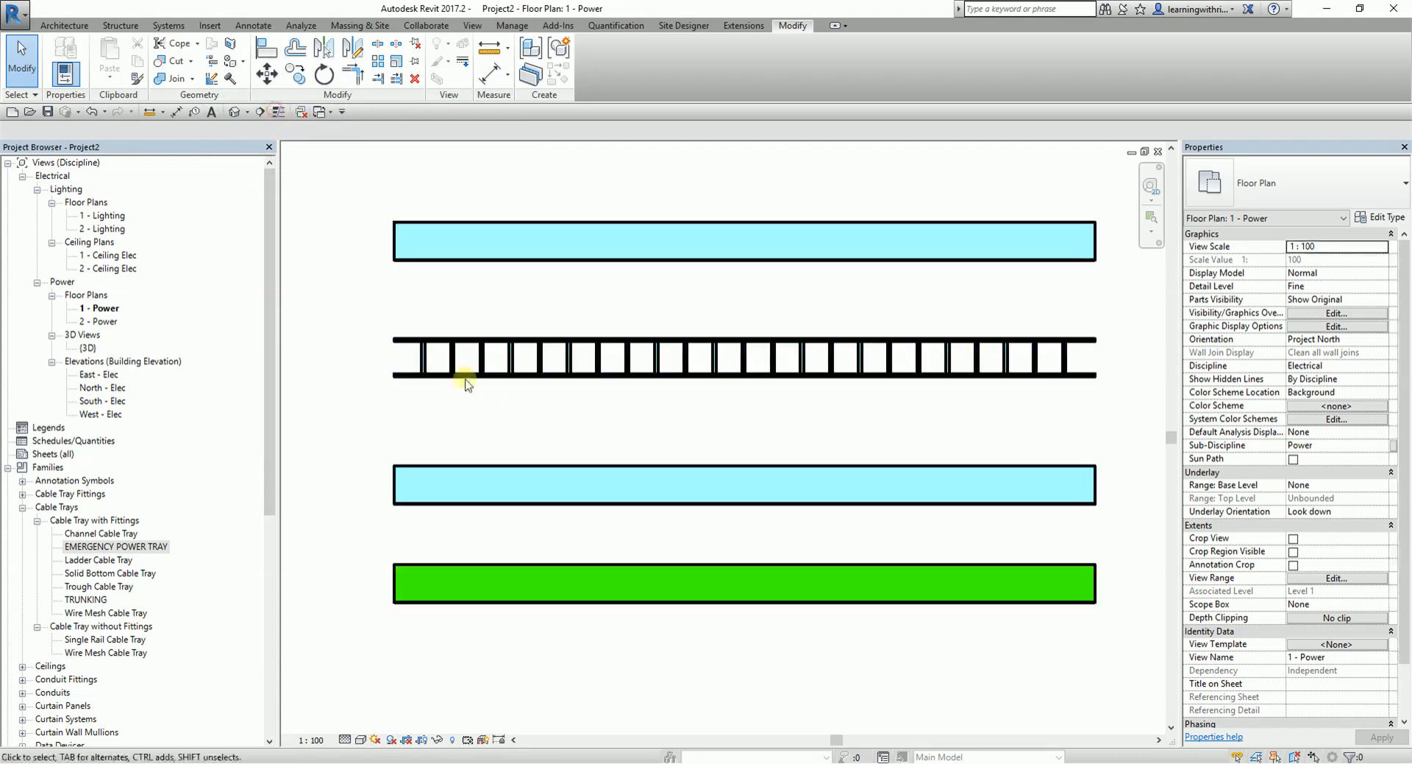
- Set the power plan's view scale to 1:50
{"action": "scroll", "coordinate": [494, 402], "scroll_direction": "up", "scroll_amount": 5}
{"action": "scroll", "coordinate": [489, 587], "scroll_direction": "down", "scroll_amount": 2}
{"action": "left_click", "coordinate": [312, 739]}
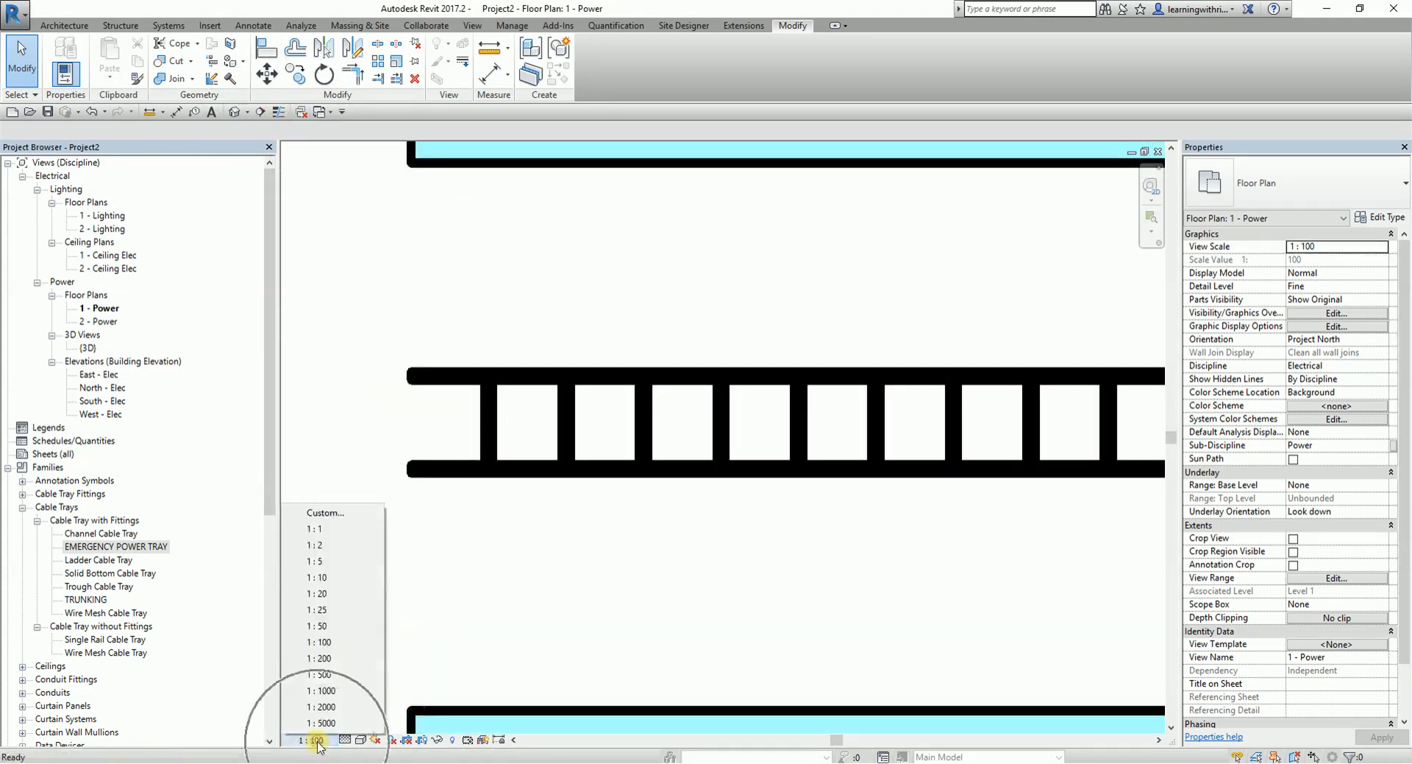
{"action": "left_click", "coordinate": [323, 625]}
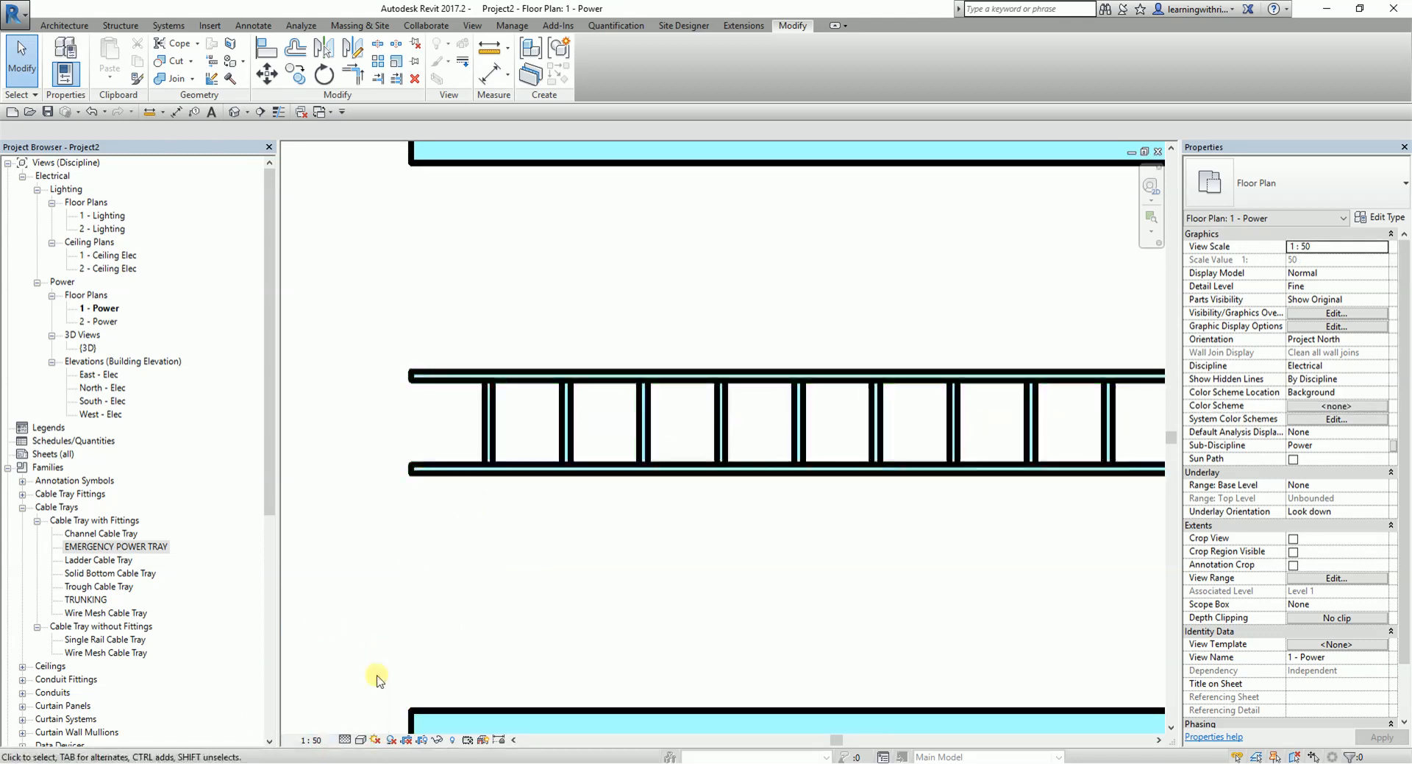
{"action": "scroll", "coordinate": [578, 567], "scroll_direction": "down", "scroll_amount": 4}
{"action": "middle_click_drag", "start_coordinate": [853, 648], "coordinate": [706, 415]}
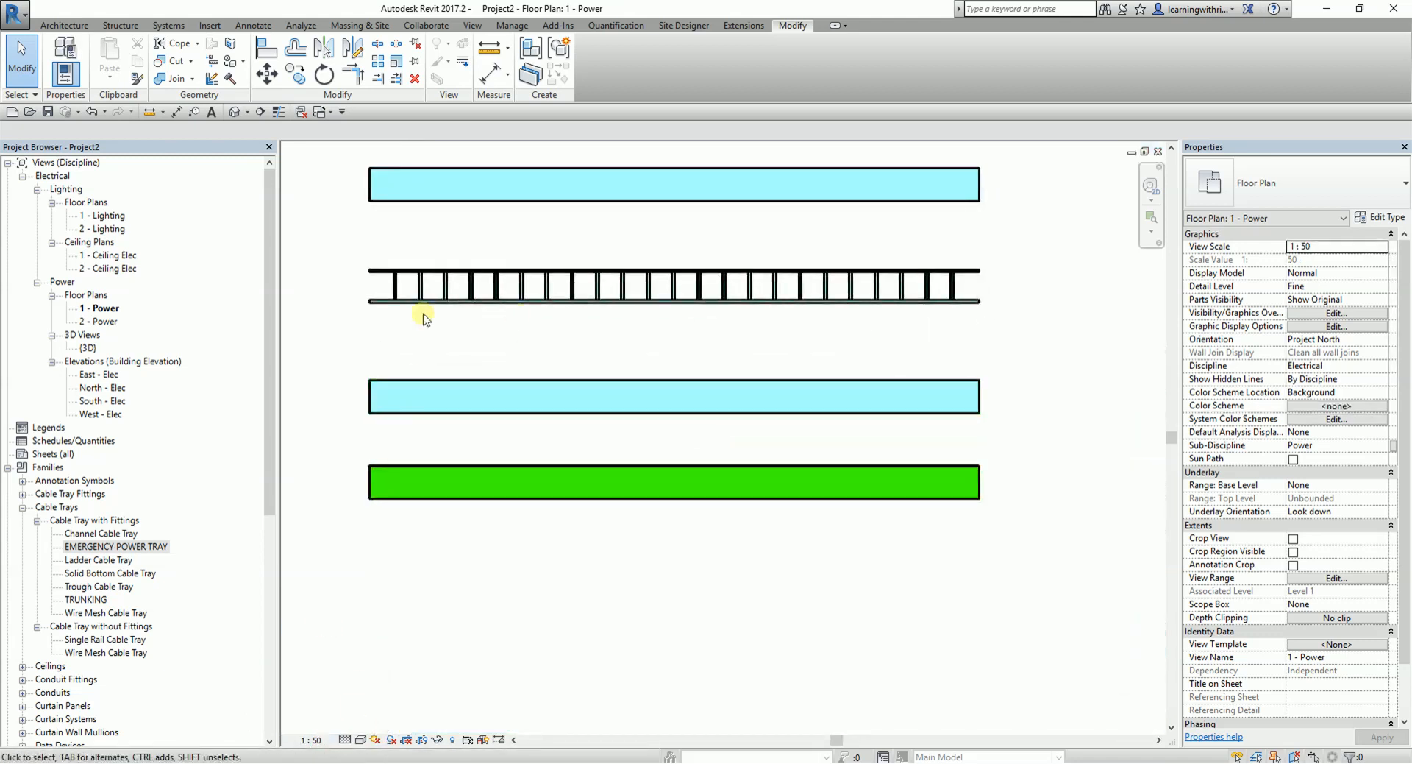
- Turn on thin line display for the cable trays in the power plan
{"action": "scroll", "coordinate": [423, 319], "scroll_direction": "up", "scroll_amount": 1}
{"action": "left_click", "coordinate": [279, 112]}
{"action": "middle_click_drag", "start_coordinate": [524, 368], "coordinate": [532, 434]}
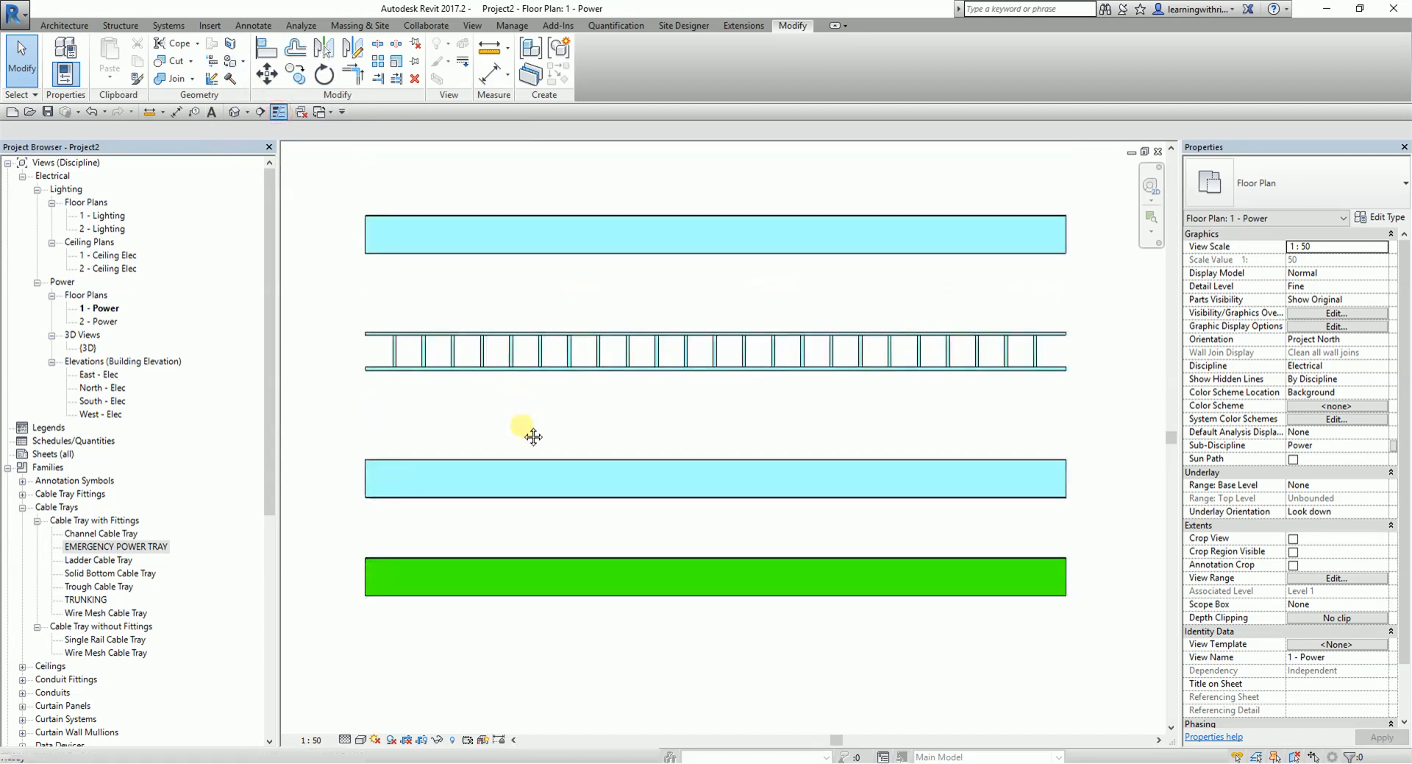
- Open the default 3D view and set its detail level to Fine
{"action": "left_click", "coordinate": [236, 111]}
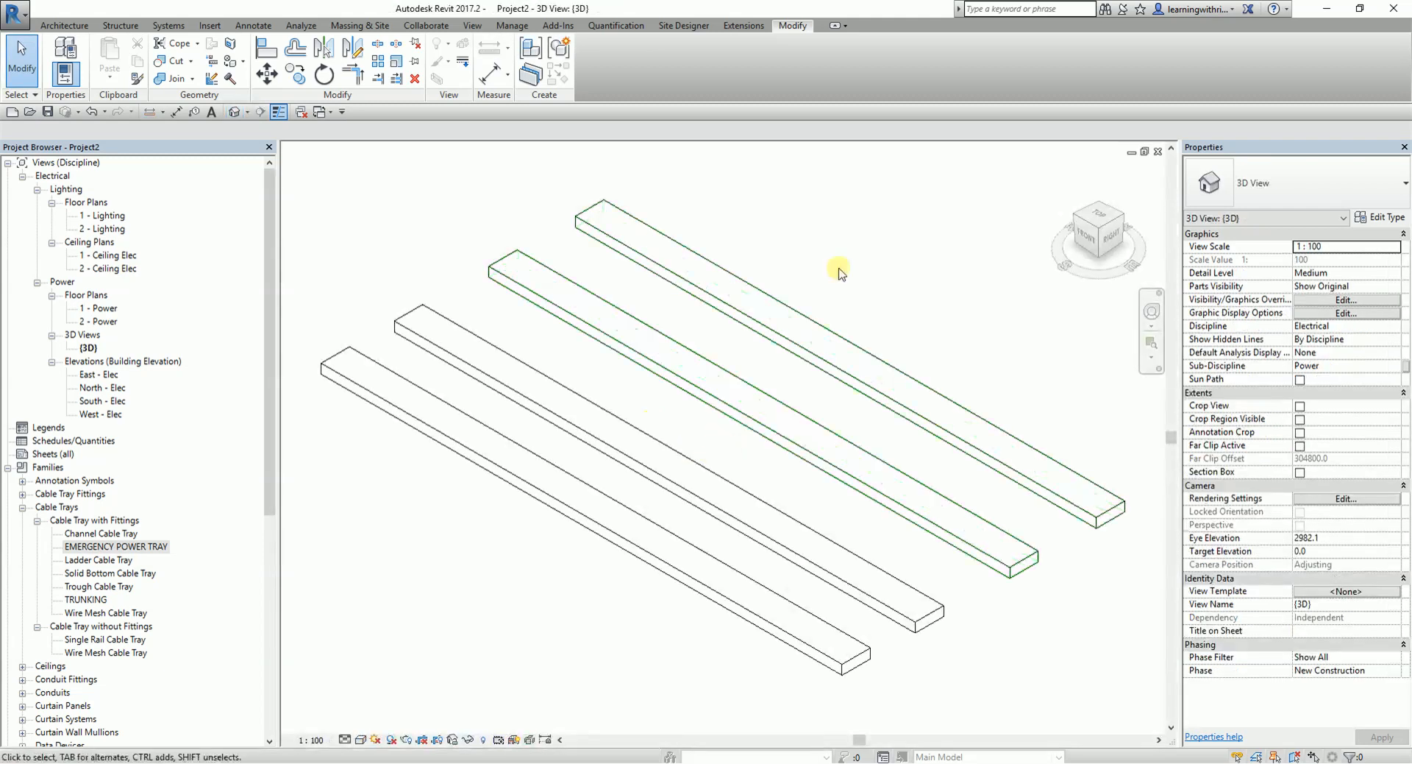
{"action": "left_click", "coordinate": [345, 739]}
{"action": "left_click", "coordinate": [361, 723]}
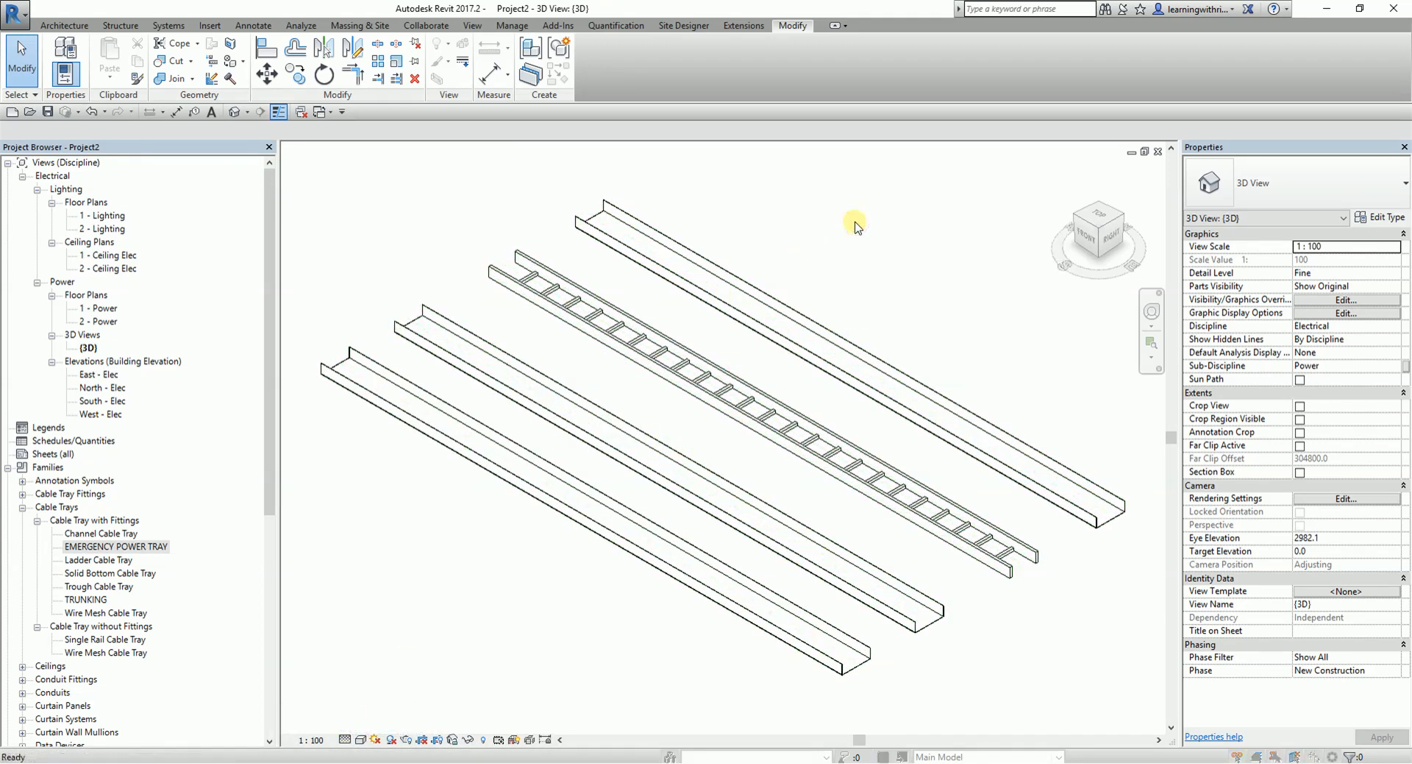
{"action": "key", "text": "v"}
{"action": "key", "text": "v"}
{"action": "left_click", "coordinate": [781, 64]}
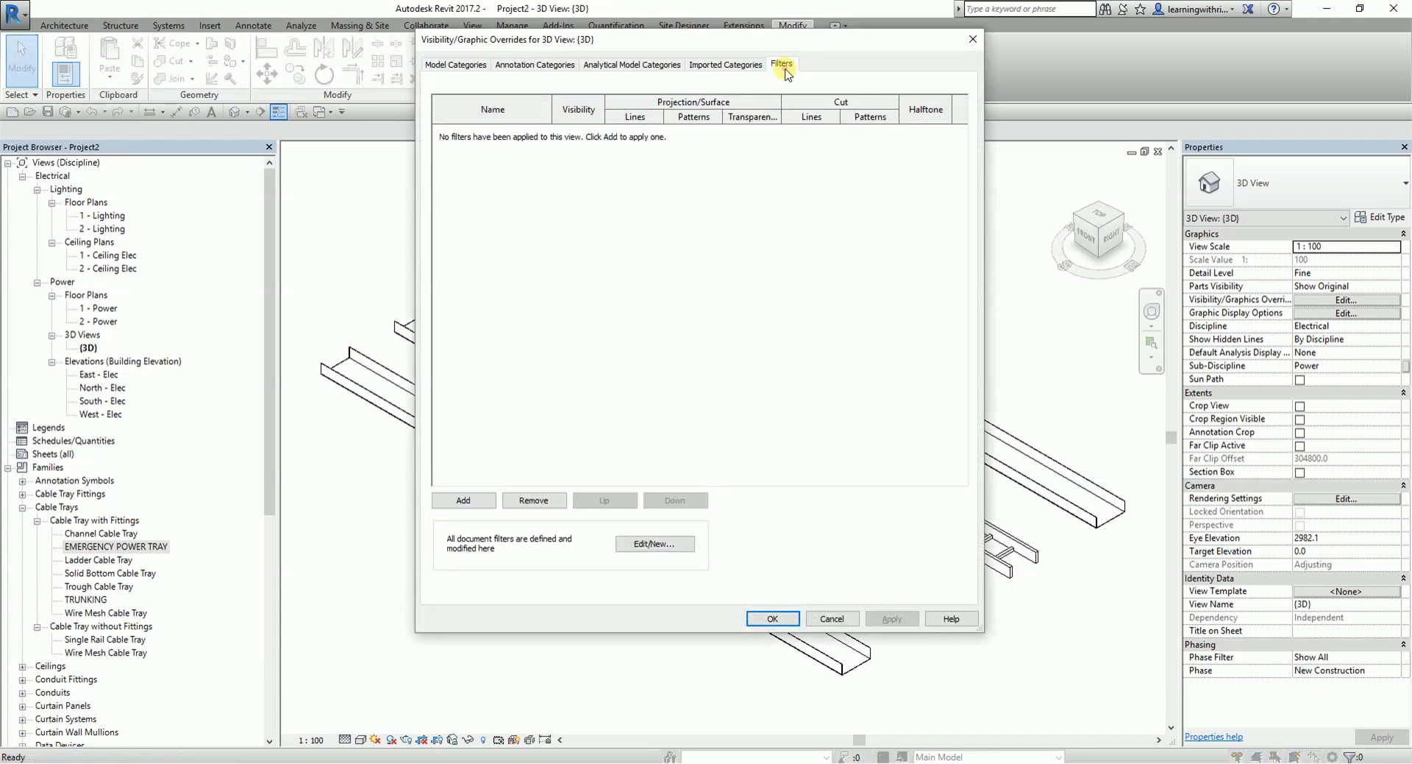
{"action": "left_click", "coordinate": [472, 504]}
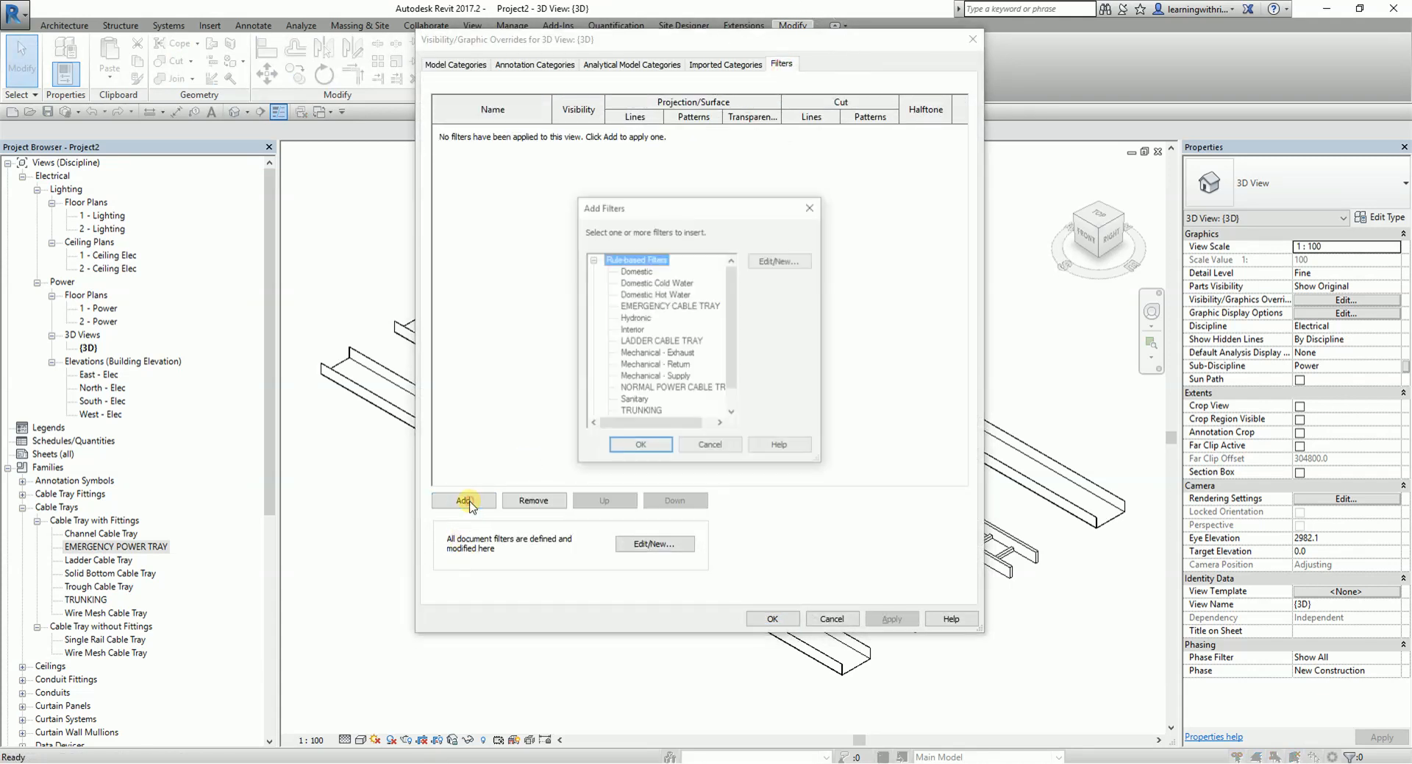
{"action": "left_click", "coordinate": [660, 306]}
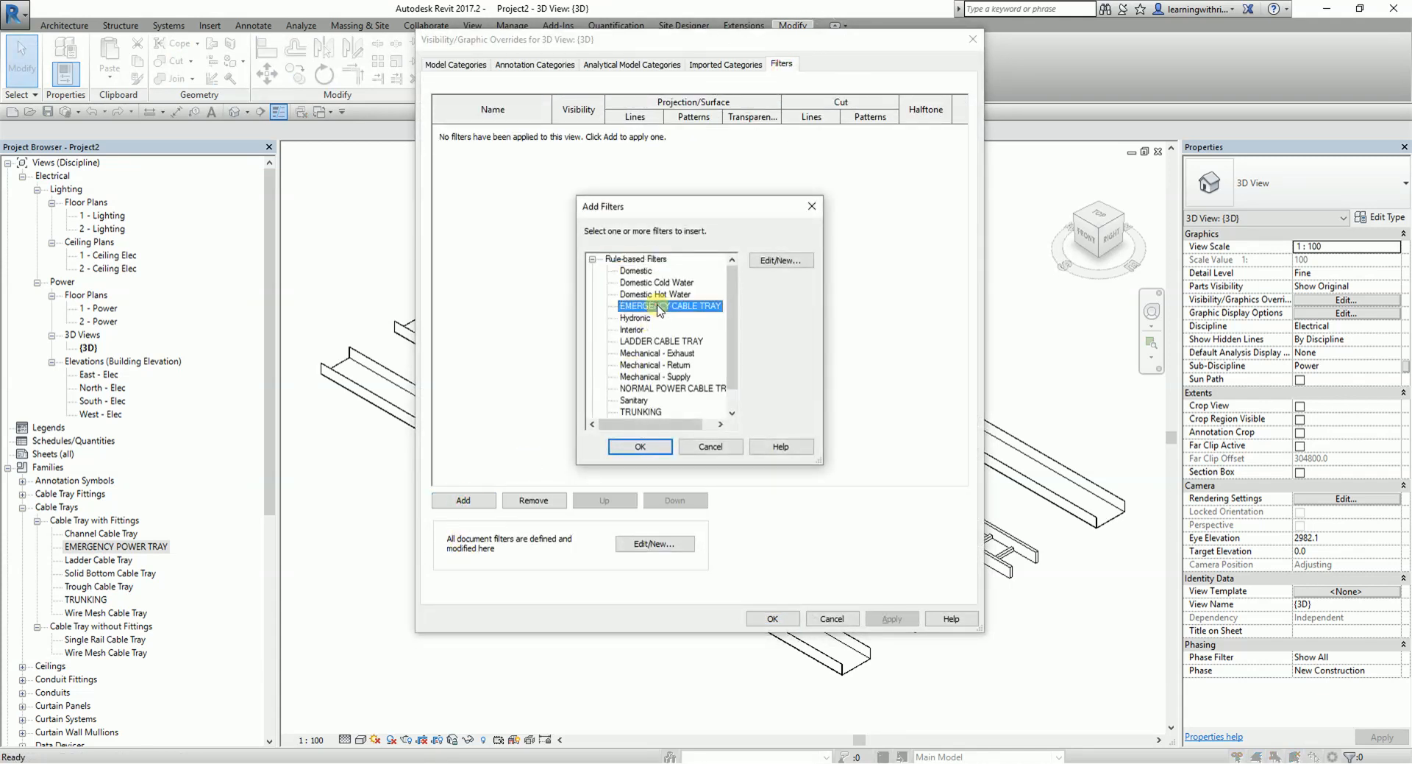
{"action": "left_click", "coordinate": [663, 342]}
{"action": "left_click", "coordinate": [651, 388]}
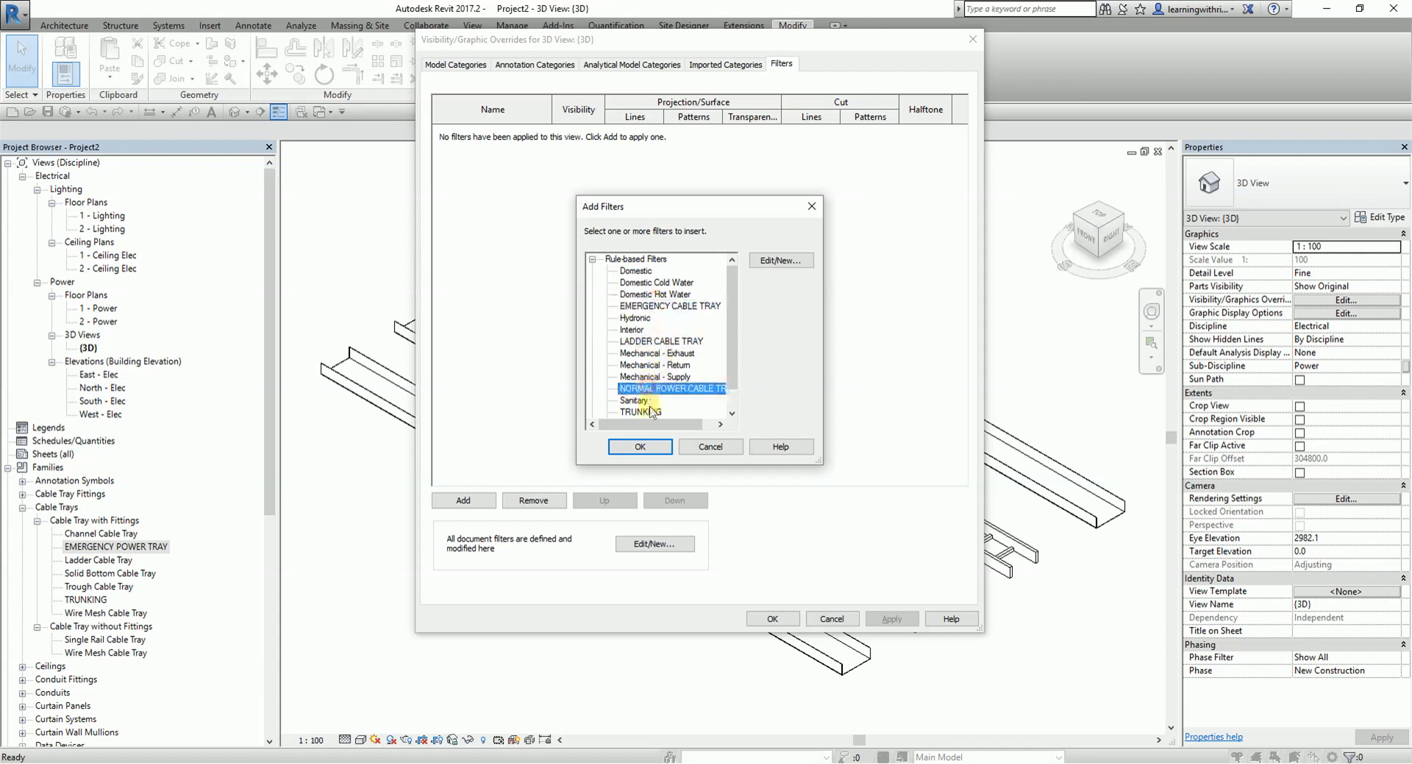
{"action": "left_click", "coordinate": [650, 412]}
{"action": "left_click", "coordinate": [649, 387]}
{"action": "left_click", "coordinate": [662, 341]}
{"action": "left_click", "coordinate": [711, 447]}
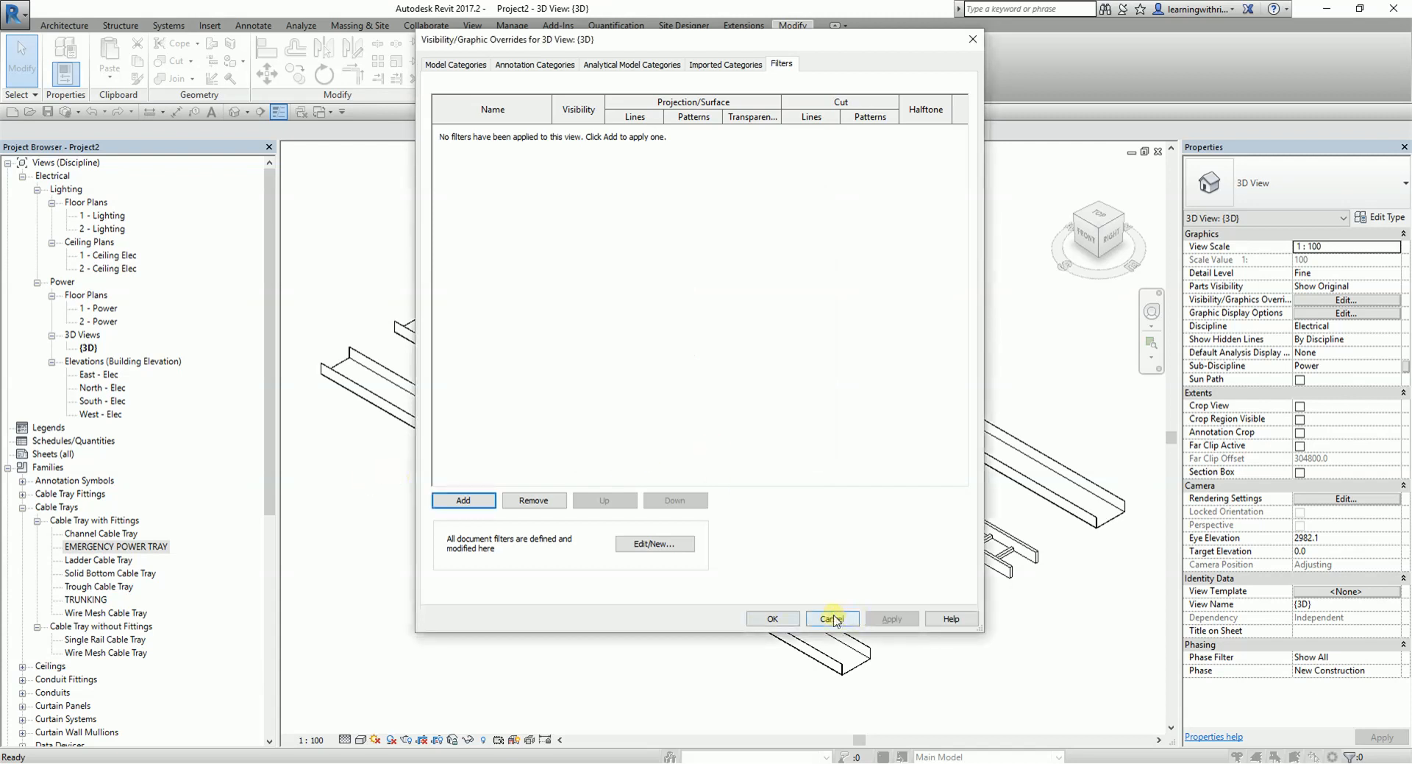
{"action": "left_click", "coordinate": [832, 618]}
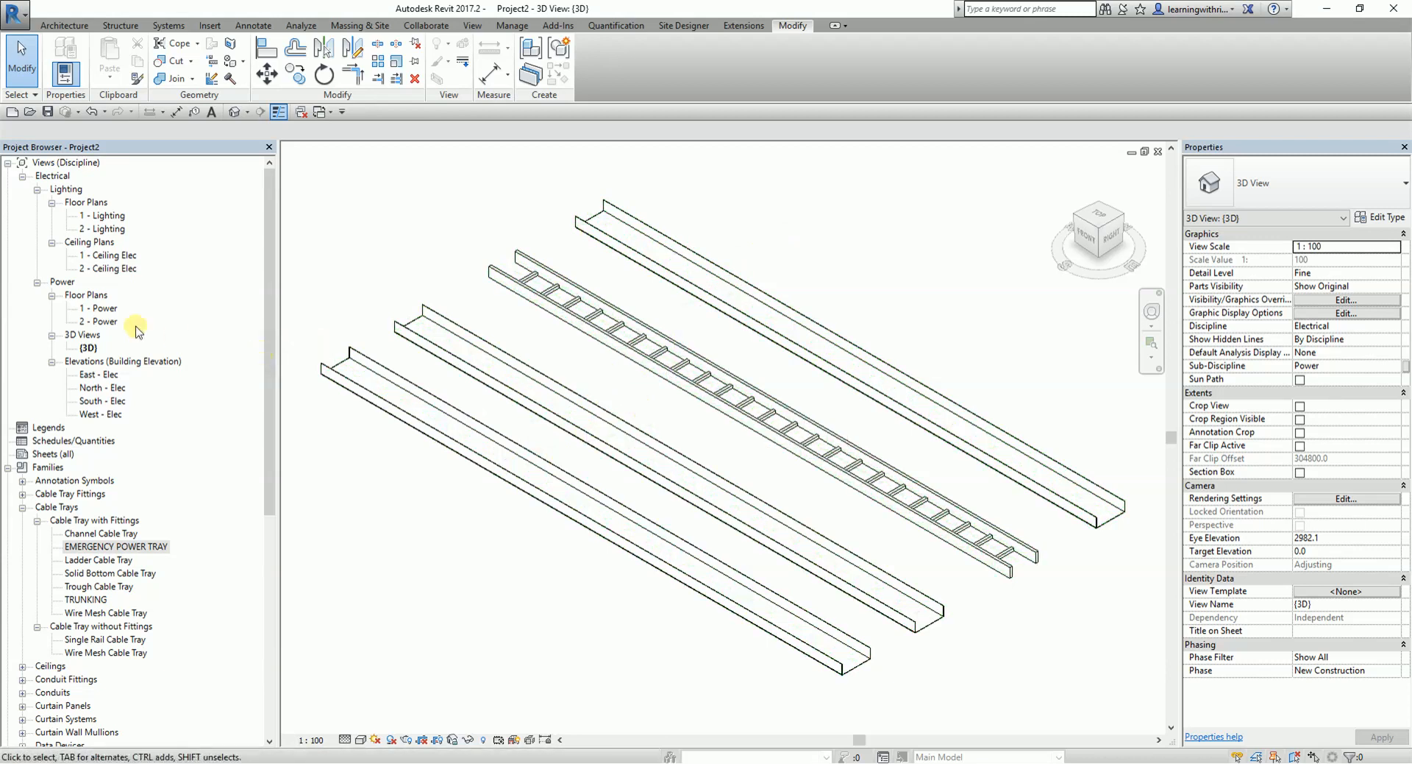
- Open the 1 - Power floor plan view
{"action": "double_click", "coordinate": [101, 311]}
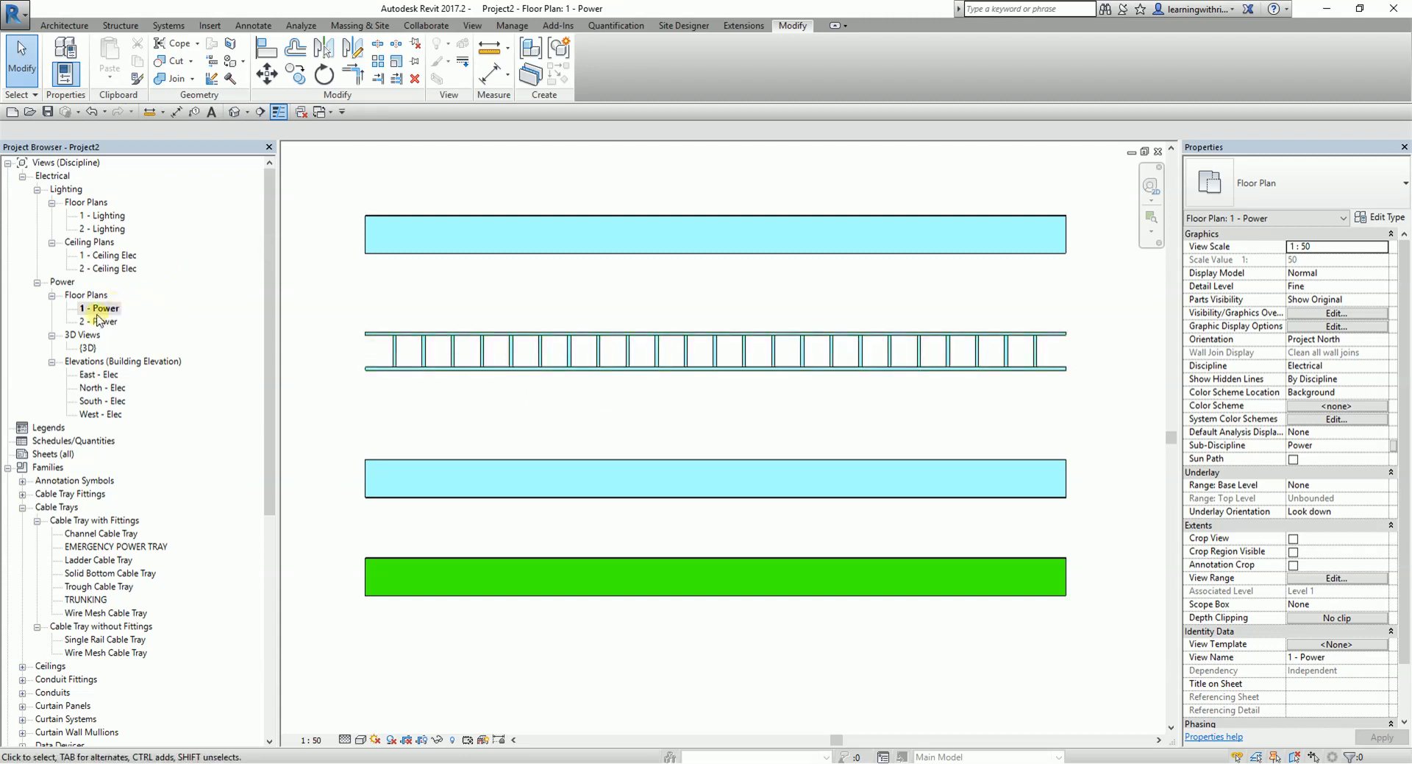
{"action": "key", "text": "ctrl"}
{"action": "key", "text": "ctrl"}
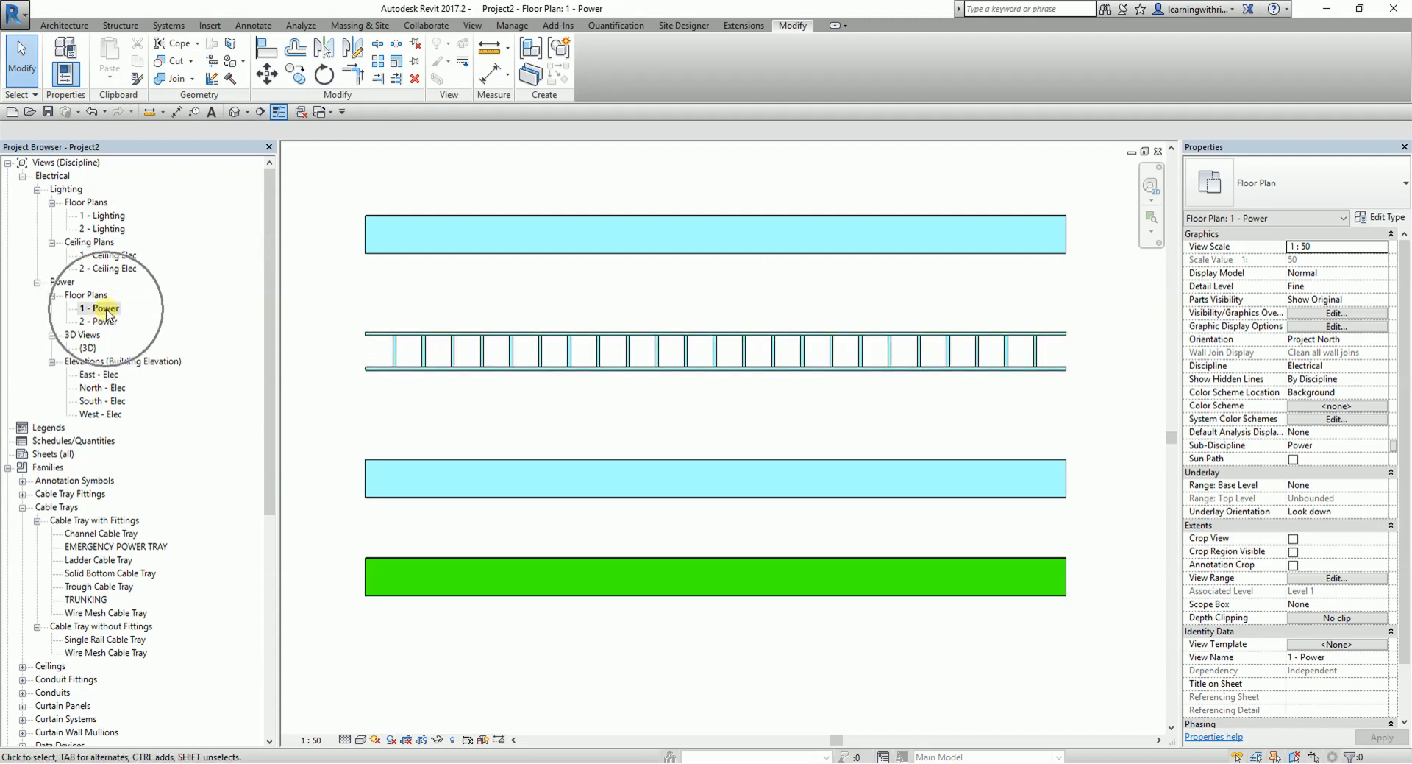
{"action": "key", "text": "ctrl"}
{"action": "key", "text": "ctrl"}
- Create a view template named CABLE TRAY from the 1 - Power floor plan
{"action": "right_click", "coordinate": [107, 313]}
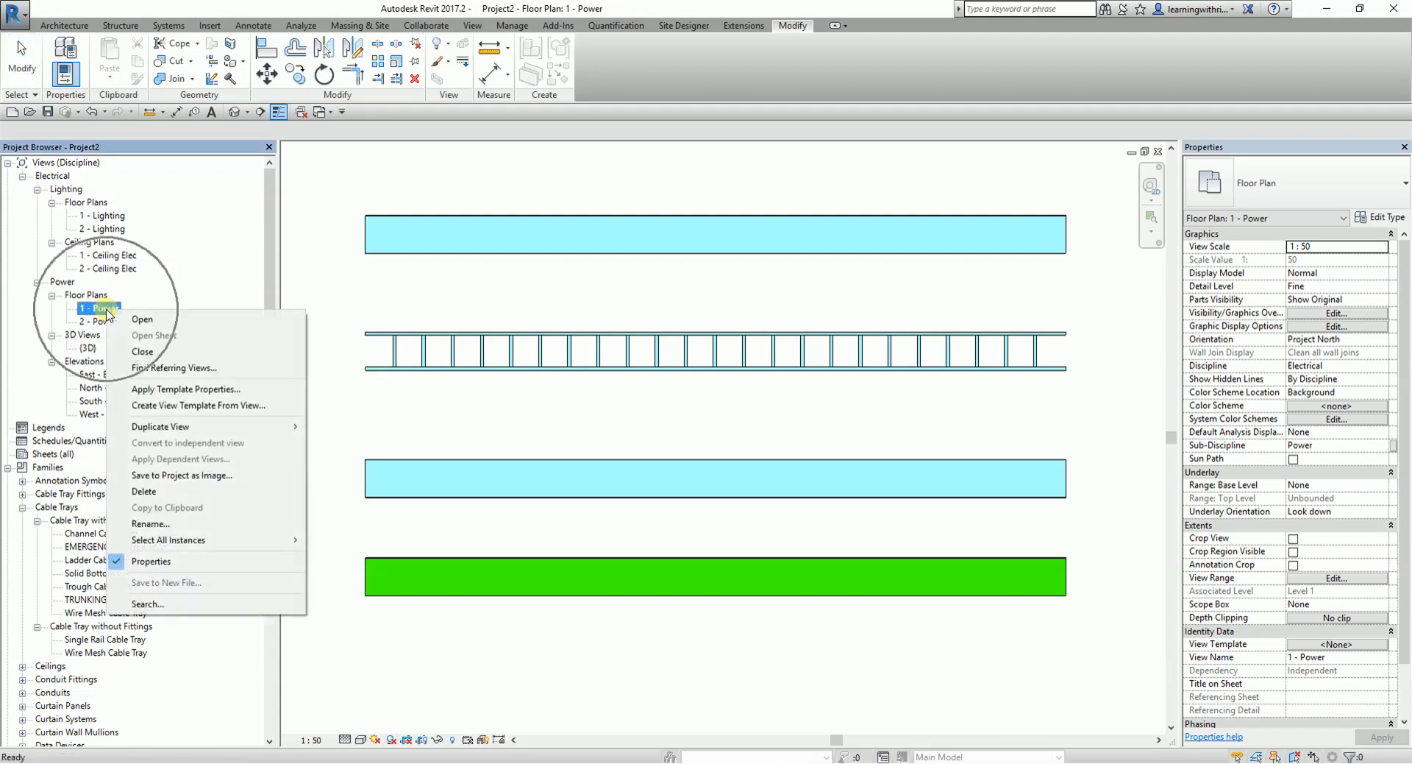
{"action": "key", "text": "ctrl"}
{"action": "key", "text": "ctrl"}
{"action": "key", "text": "ctrl"}
{"action": "key", "text": "ctrl"}
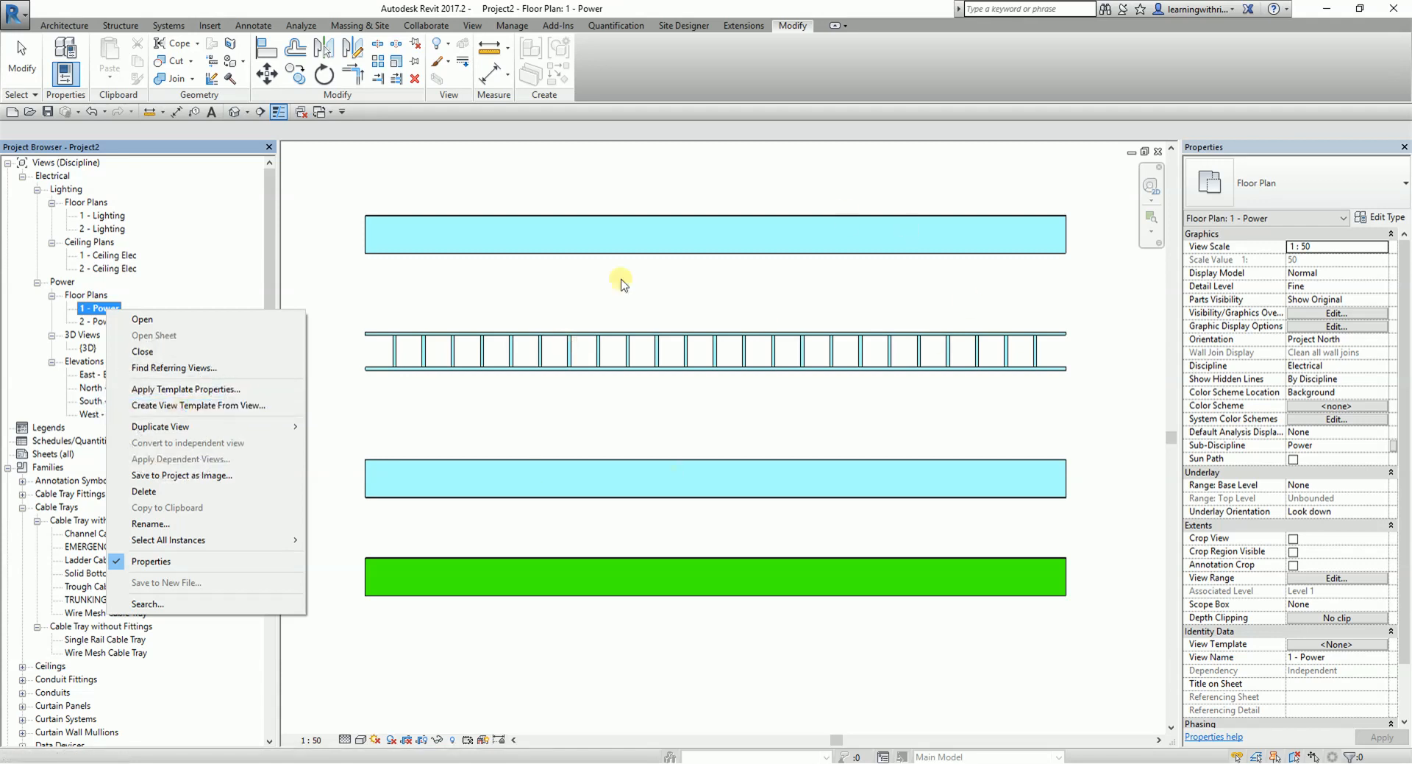
{"action": "key", "text": "ctrl"}
{"action": "key", "text": "ctrl"}
{"action": "key", "text": "ctrl"}
{"action": "key", "text": "ctrl"}
{"action": "key", "text": "ctrl"}
{"action": "key", "text": "ctrl"}
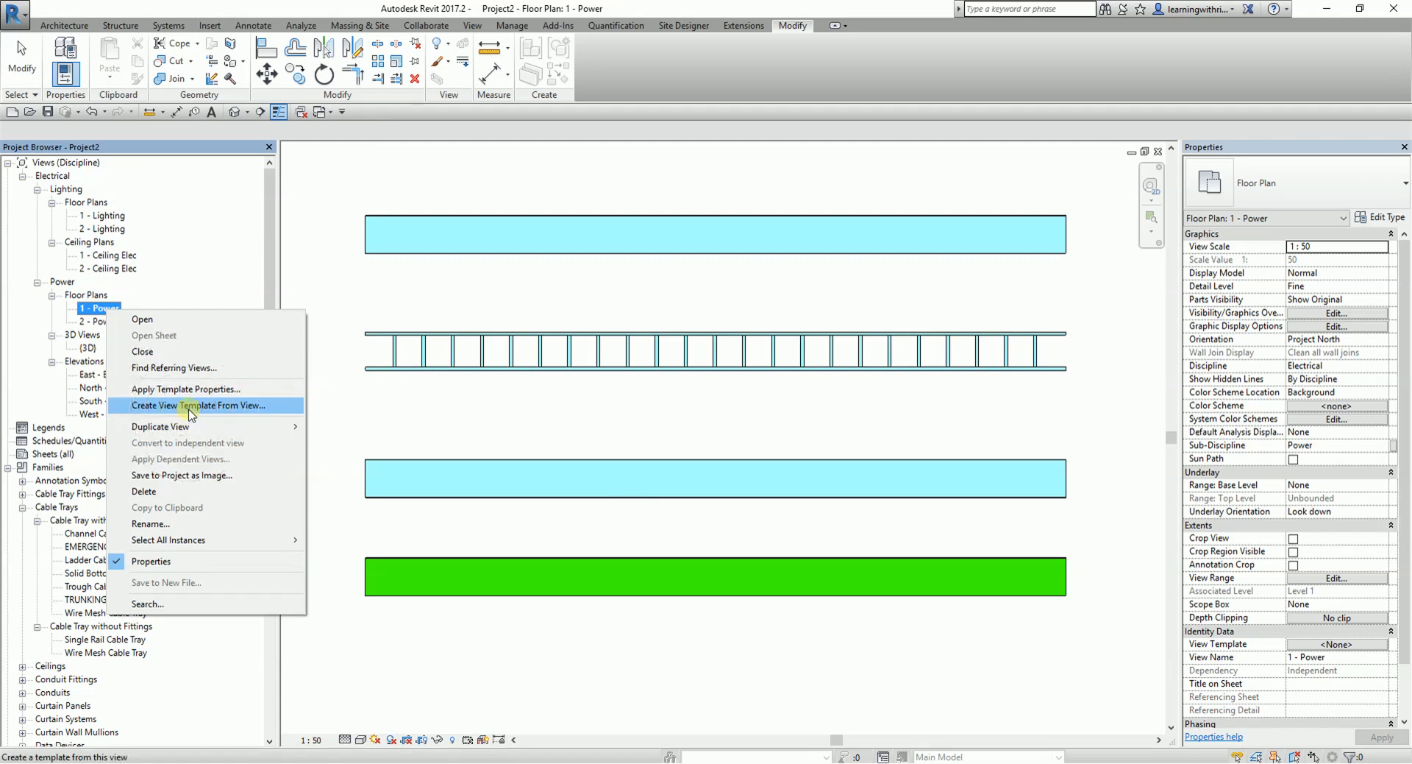
{"action": "left_click", "coordinate": [191, 405]}
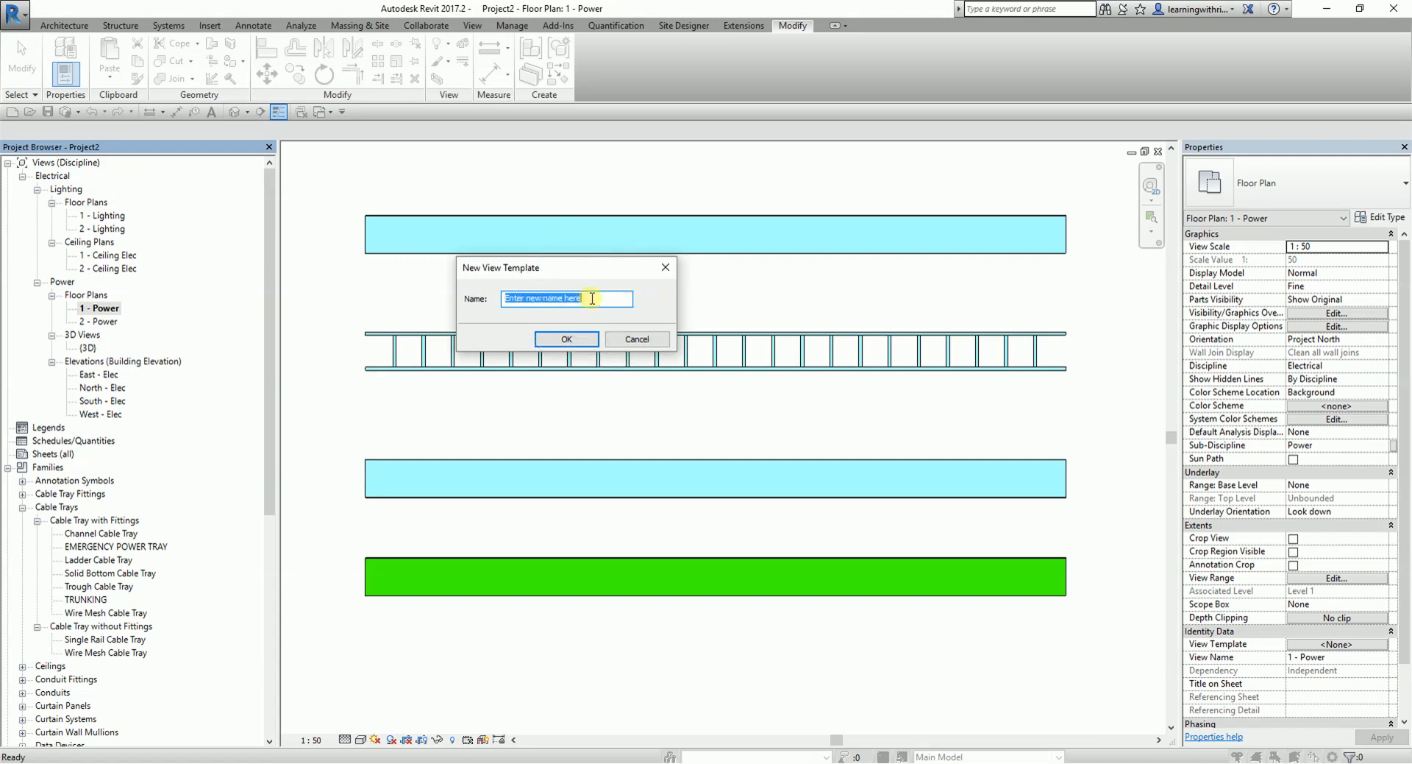
{"action": "type", "text": "CABLE TRAY"}
{"action": "left_click", "coordinate": [566, 339]}
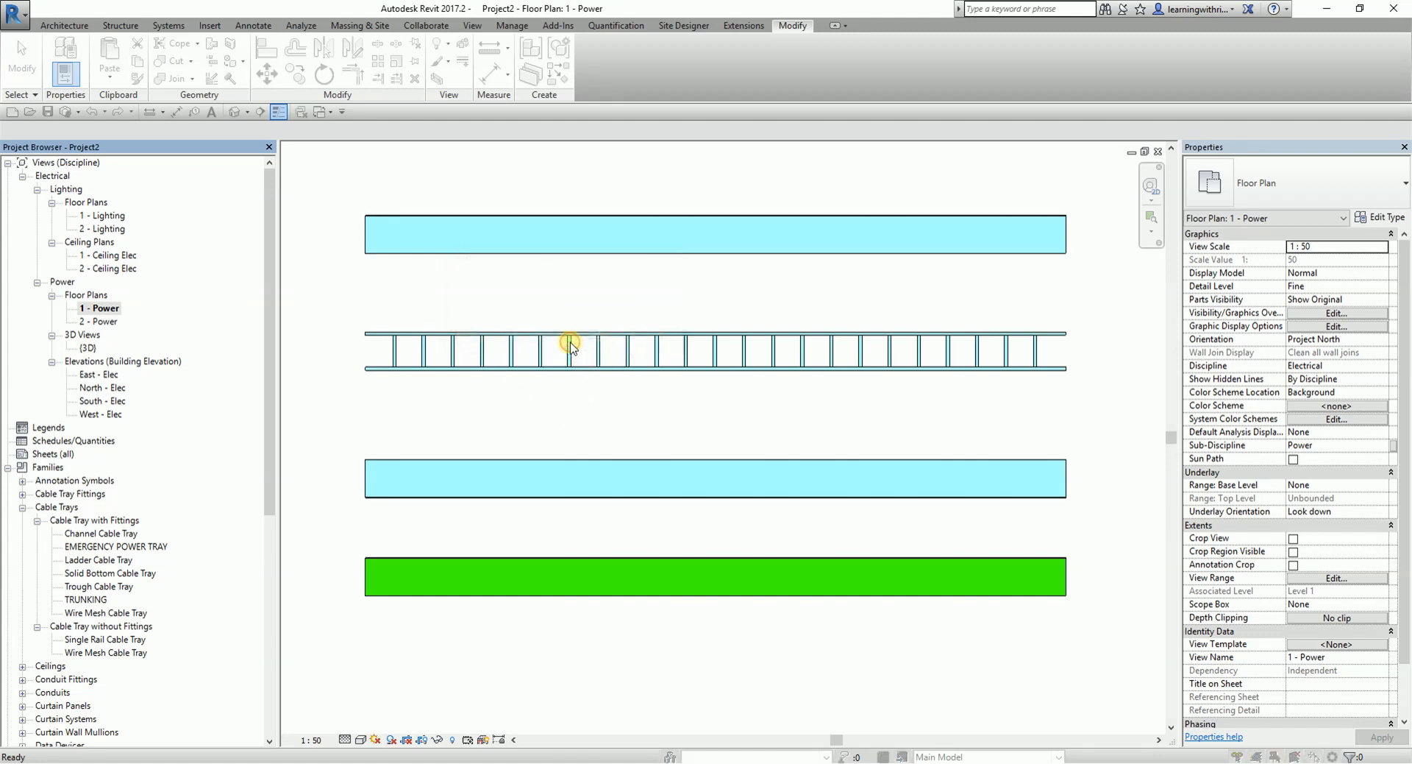
- In the CABLE TRAY template's filter overrides, set the normal power cable tray filter's surface pattern color to Blue
{"action": "left_click_drag", "start_coordinate": [615, 127], "coordinate": [538, 256]}
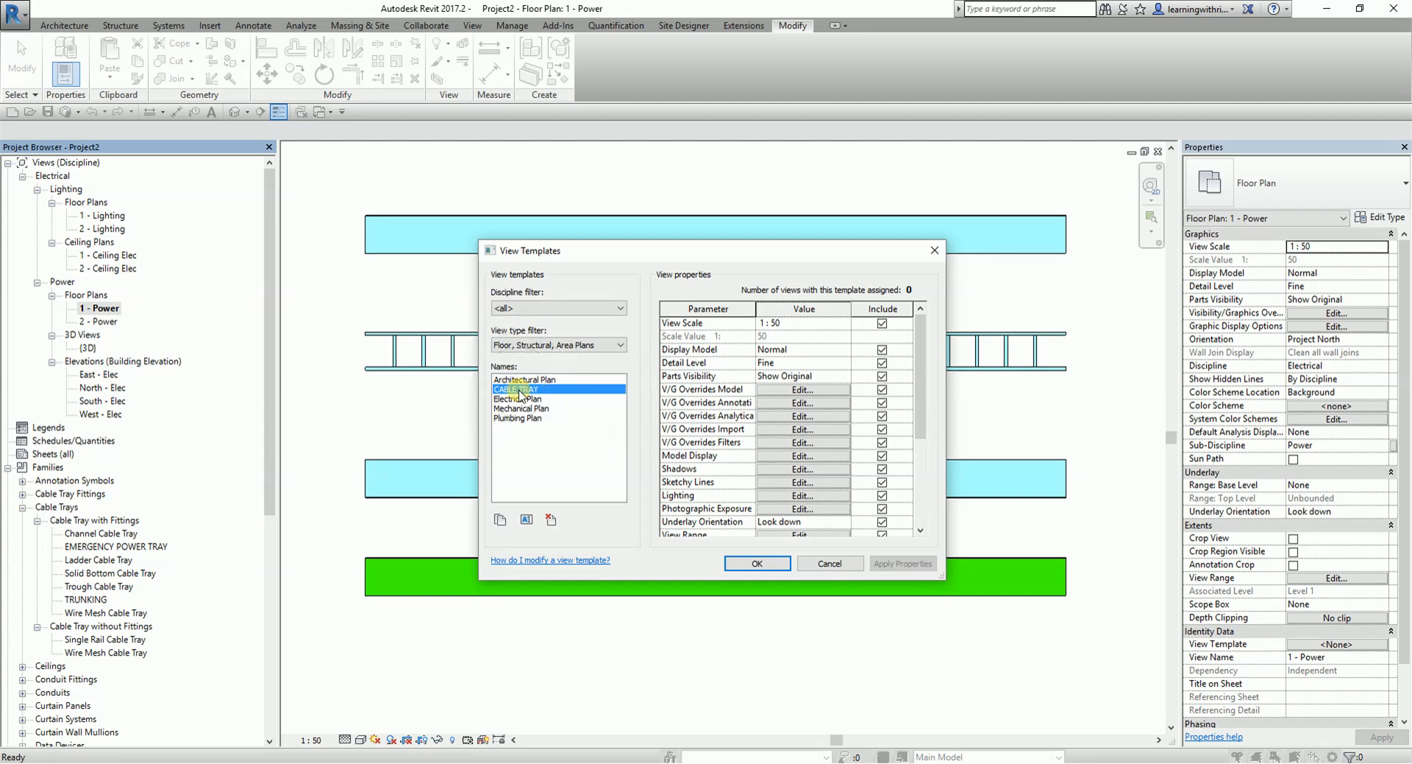
{"action": "left_click_drag", "start_coordinate": [920, 351], "coordinate": [905, 321]}
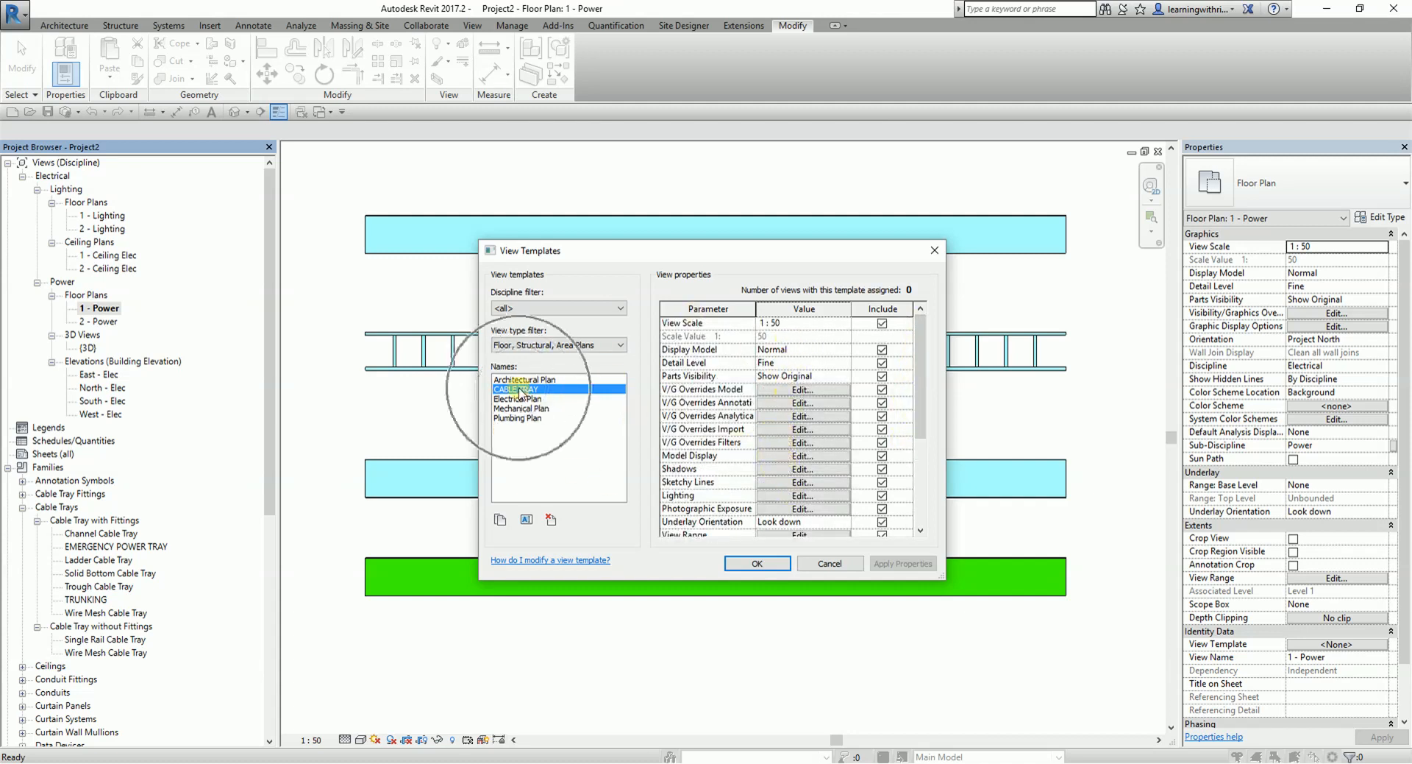
{"action": "key", "text": "ctrl"}
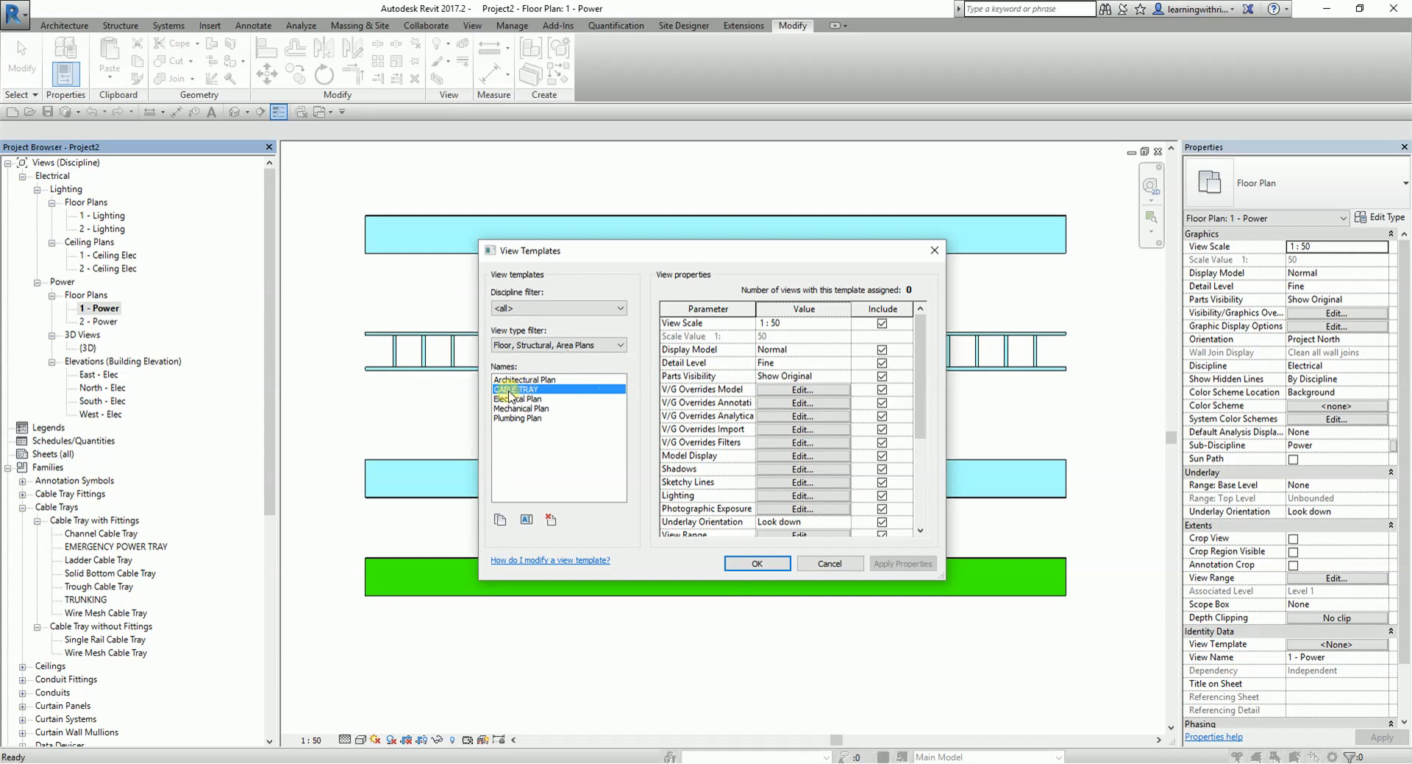
{"action": "key", "text": "ctrl"}
{"action": "key", "text": "ctrl"}
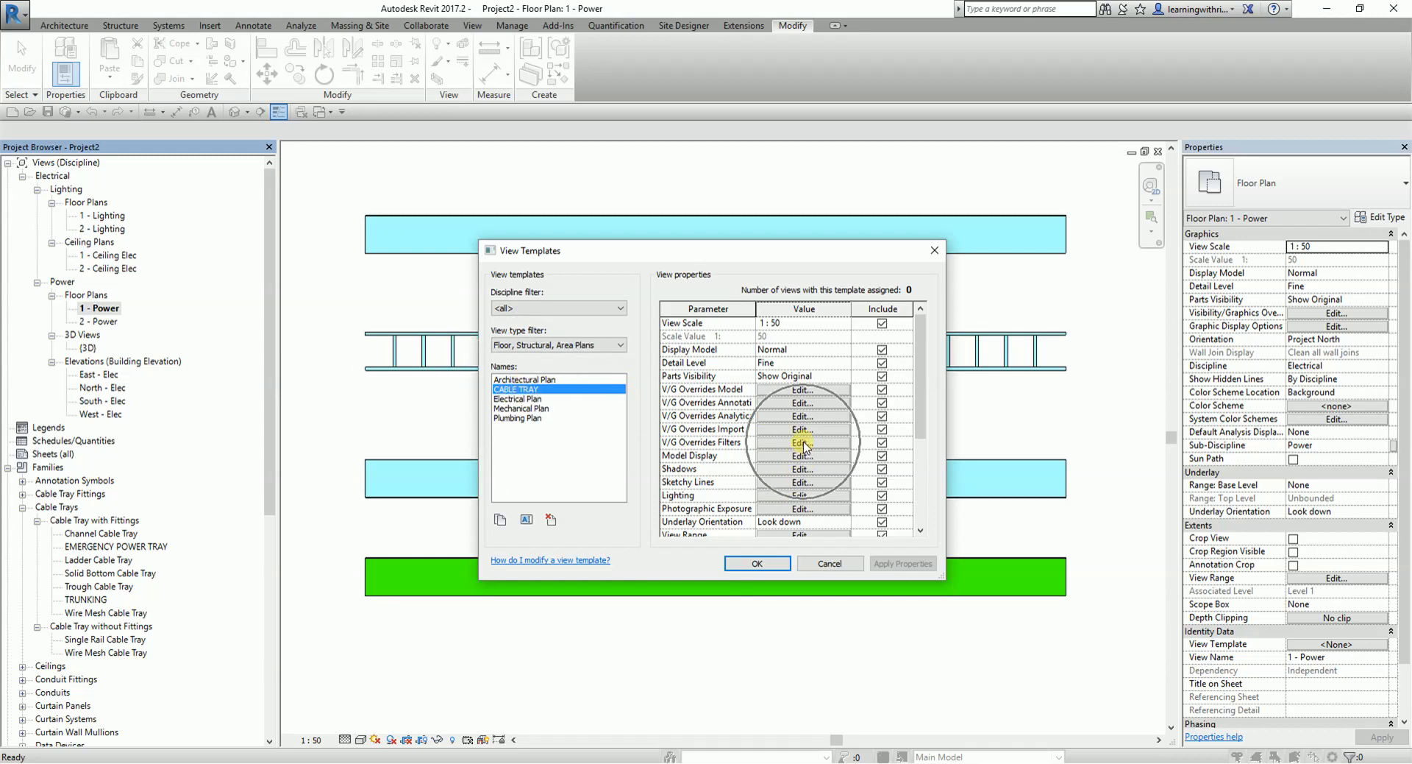
{"action": "left_click", "coordinate": [803, 444]}
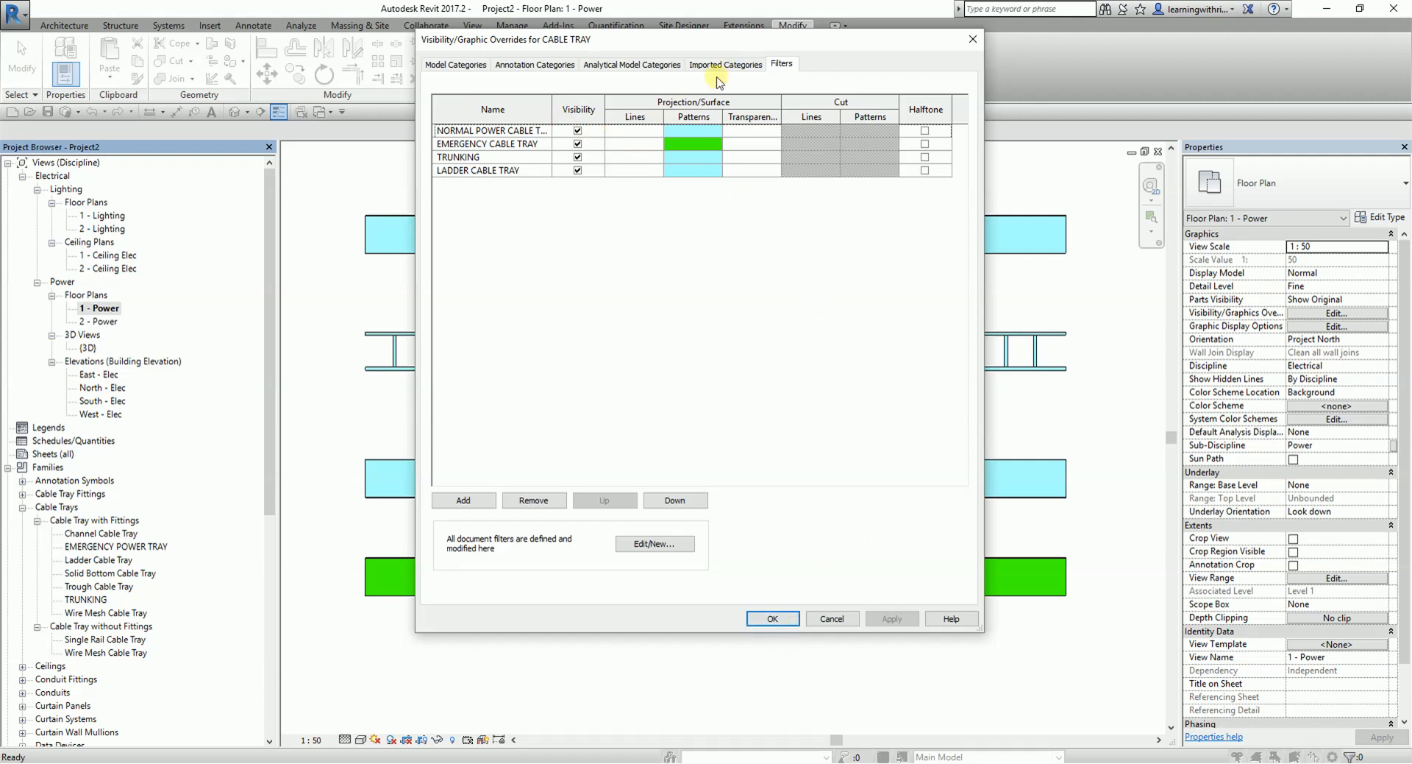
{"action": "left_click", "coordinate": [692, 132]}
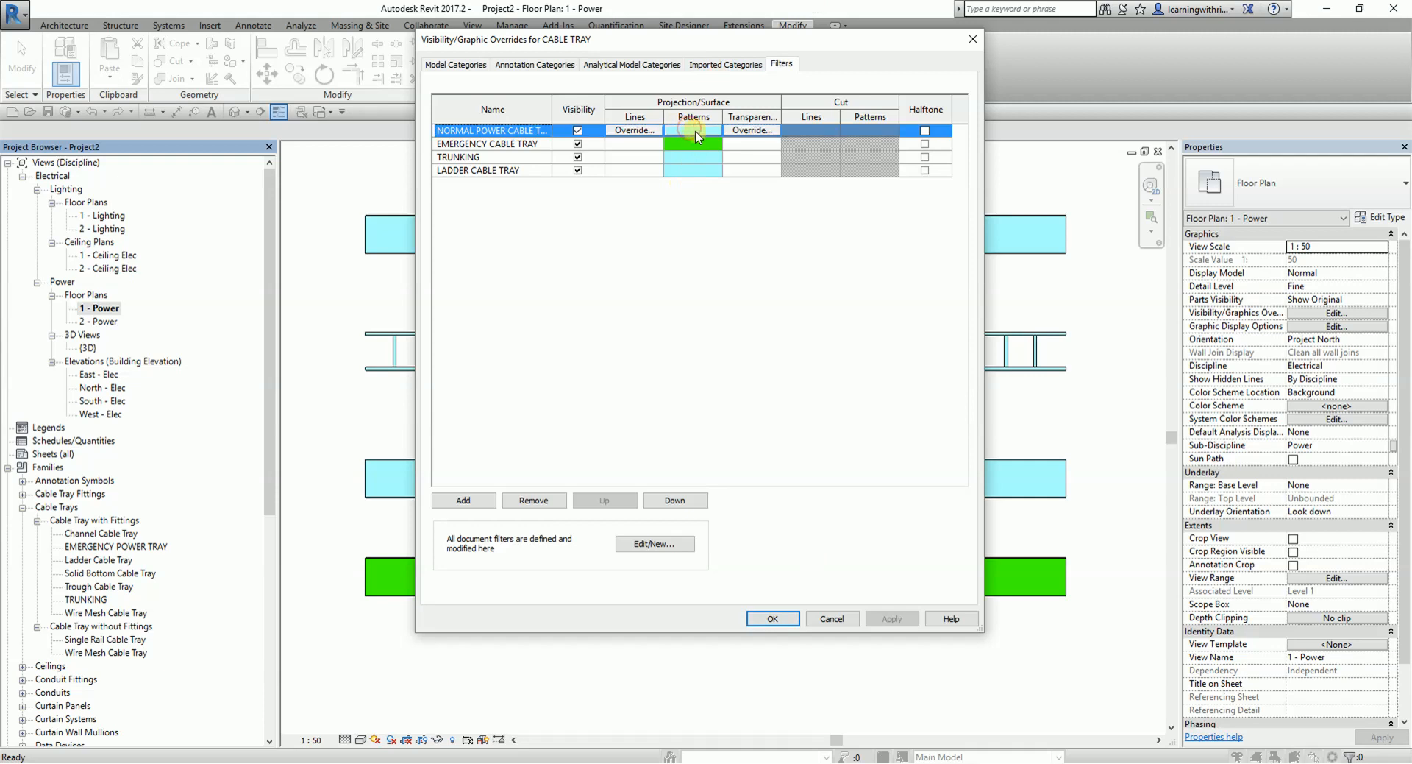
{"action": "left_click", "coordinate": [695, 133]}
{"action": "left_click", "coordinate": [737, 334]}
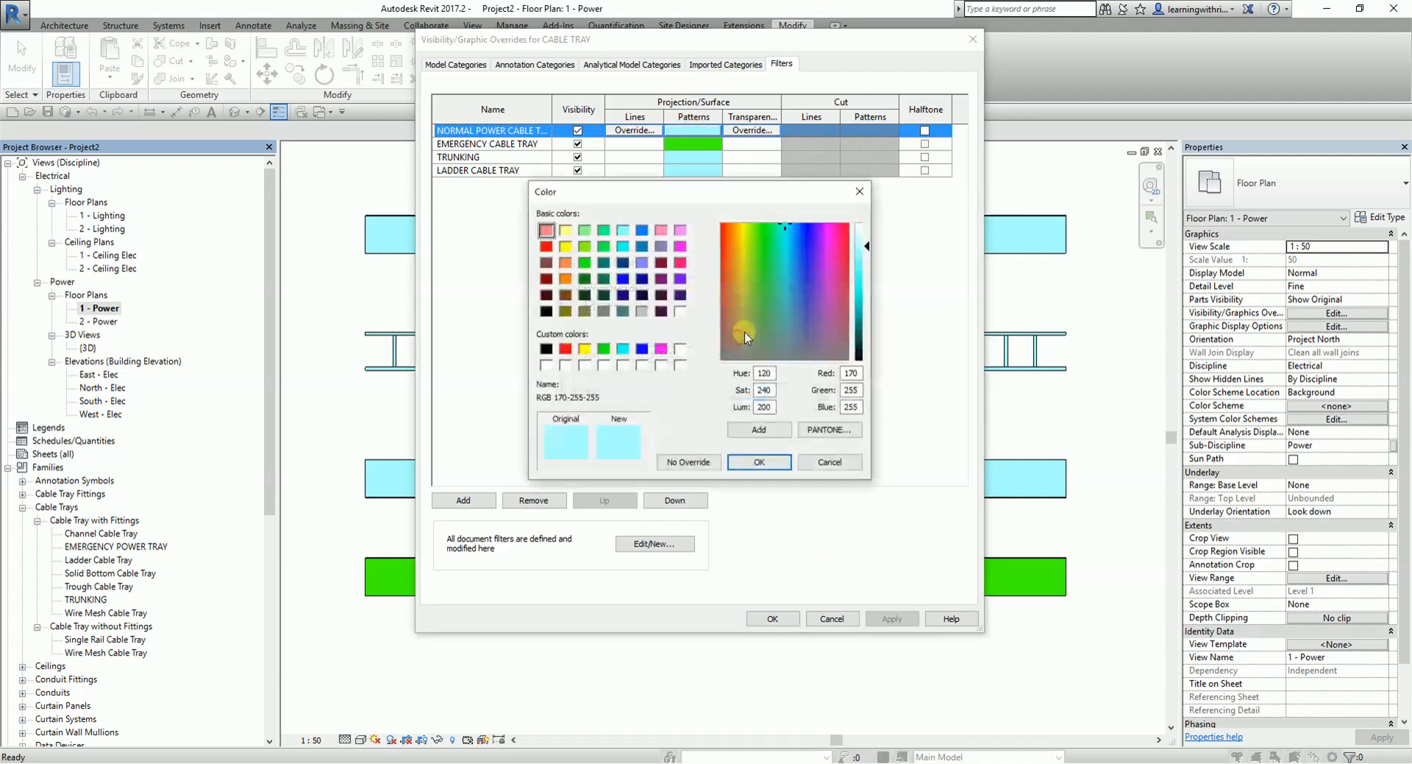
{"action": "left_click", "coordinate": [642, 348]}
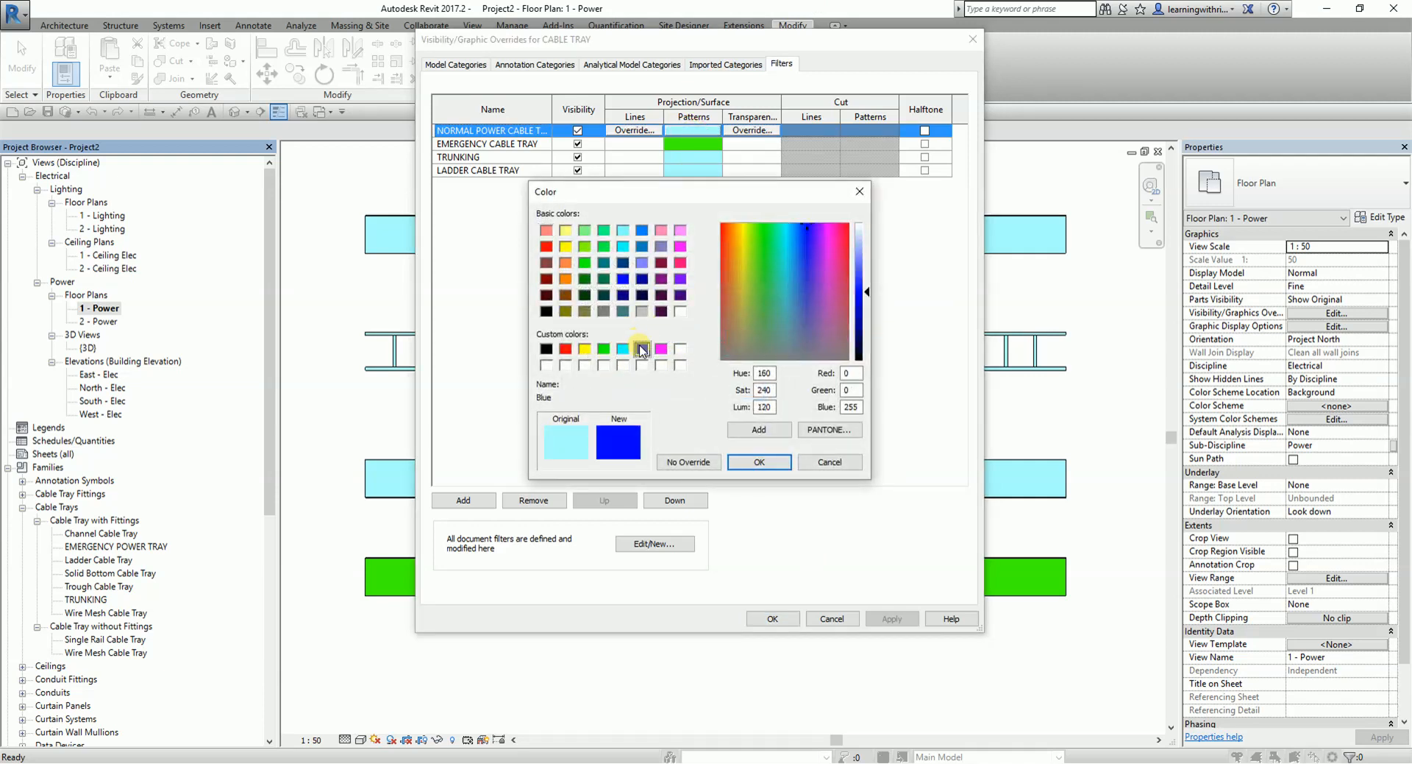
{"action": "left_click", "coordinate": [769, 462]}
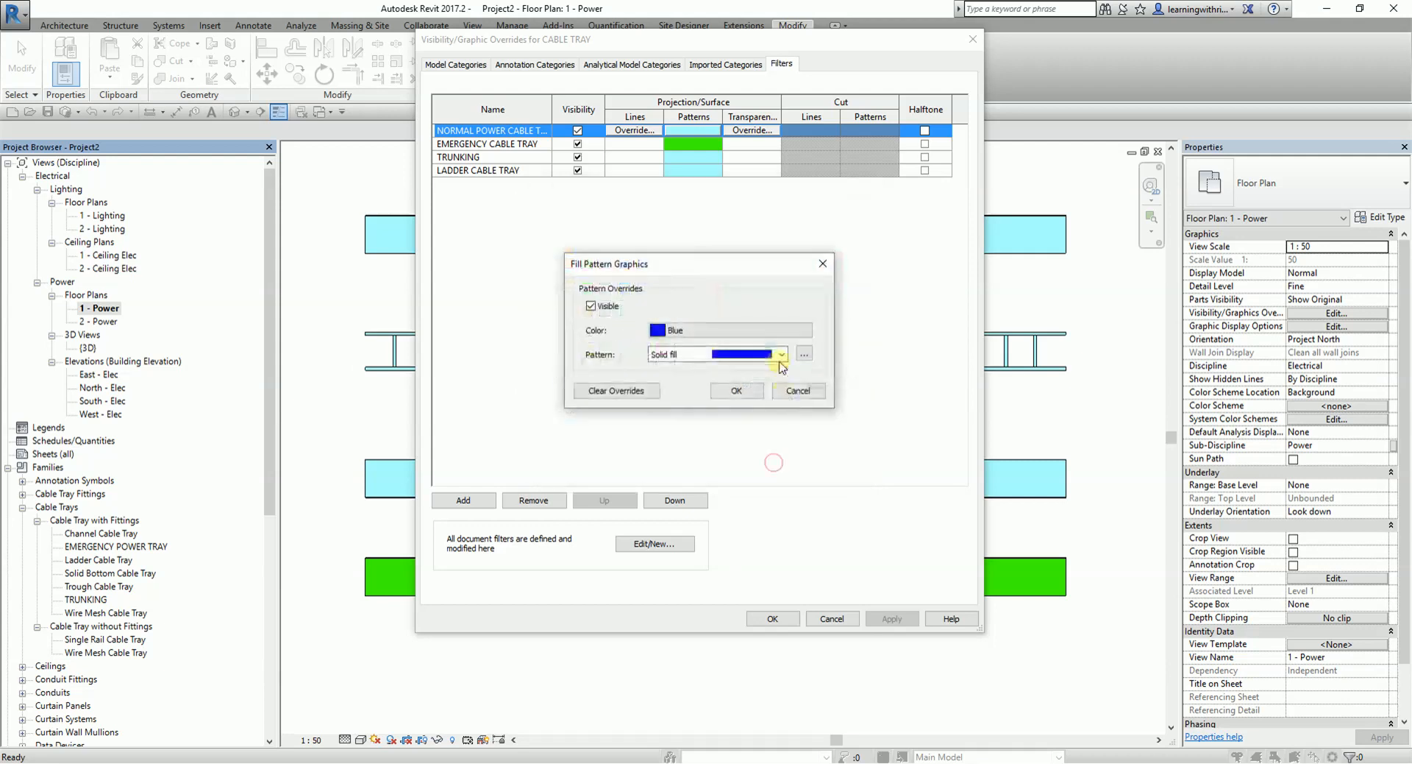
{"action": "left_click", "coordinate": [736, 391]}
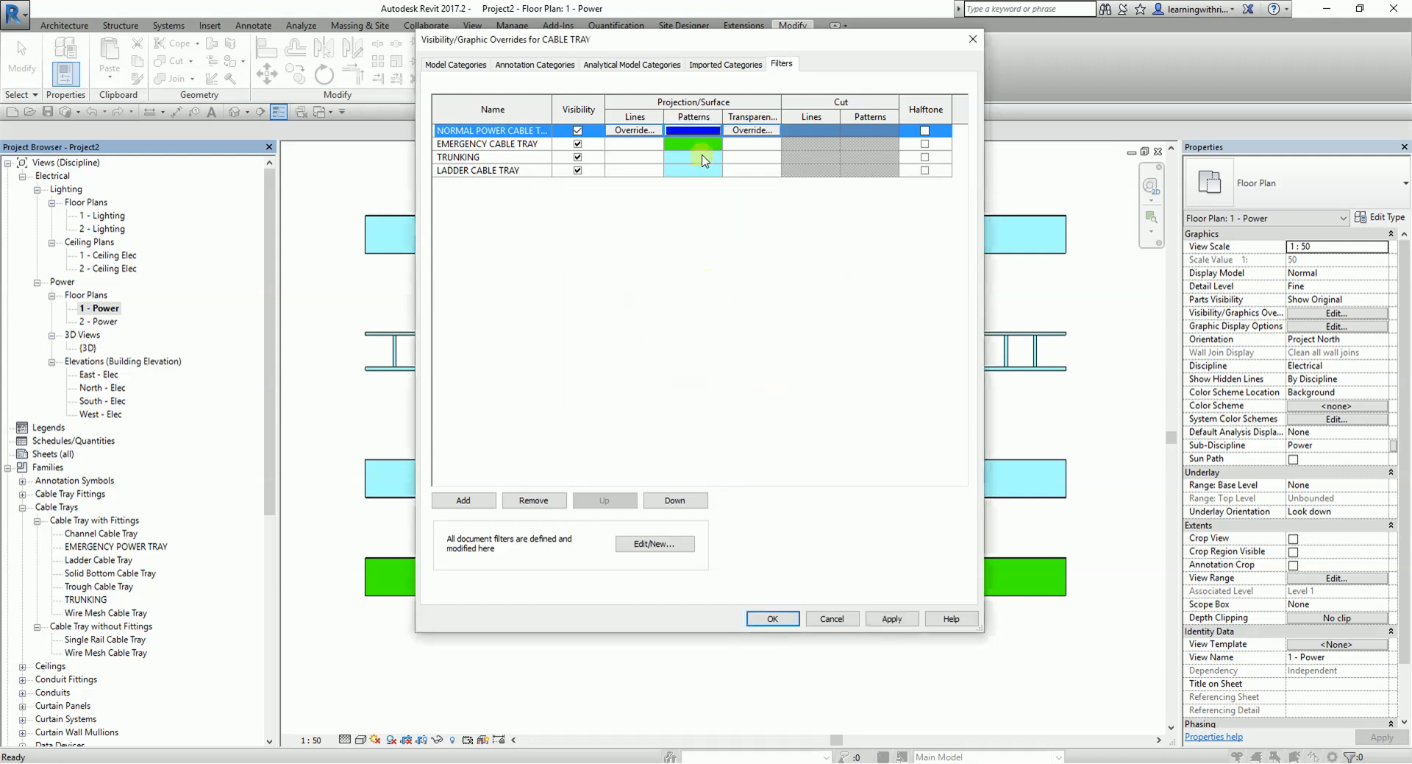
- Set the TRUNKING filter's surface pattern color to RGB 128-128-255 in the template
{"action": "left_click", "coordinate": [704, 157]}
{"action": "left_click", "coordinate": [704, 158]}
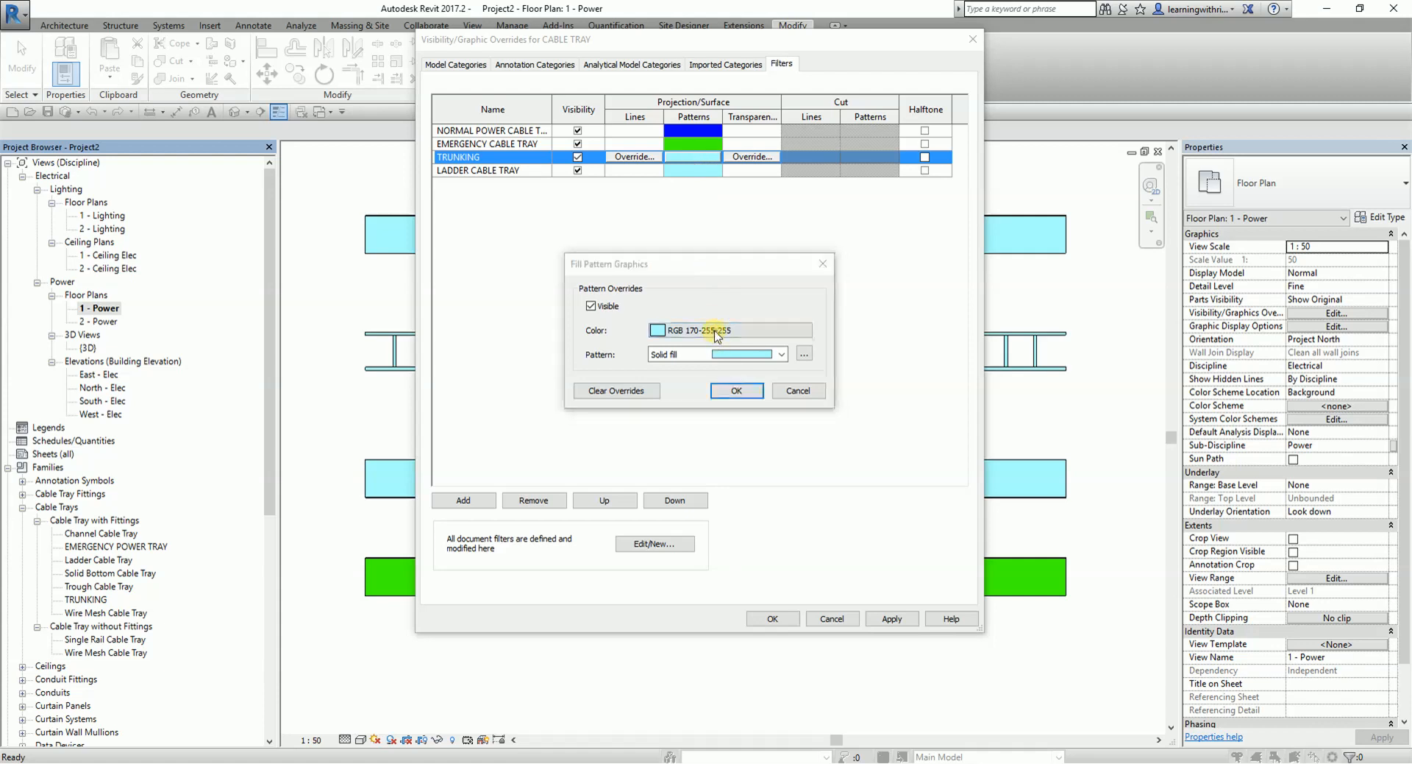
{"action": "left_click", "coordinate": [691, 243]}
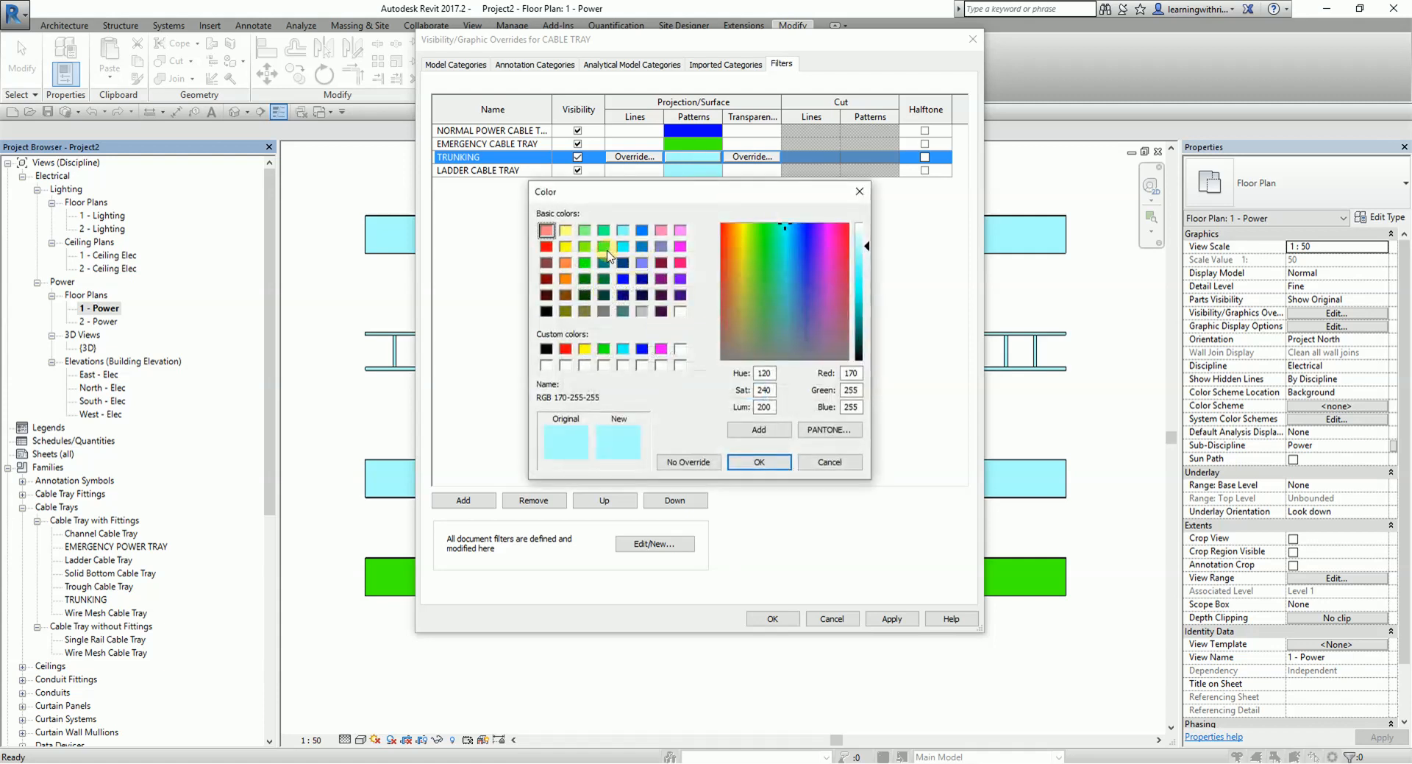
{"action": "left_click", "coordinate": [642, 262]}
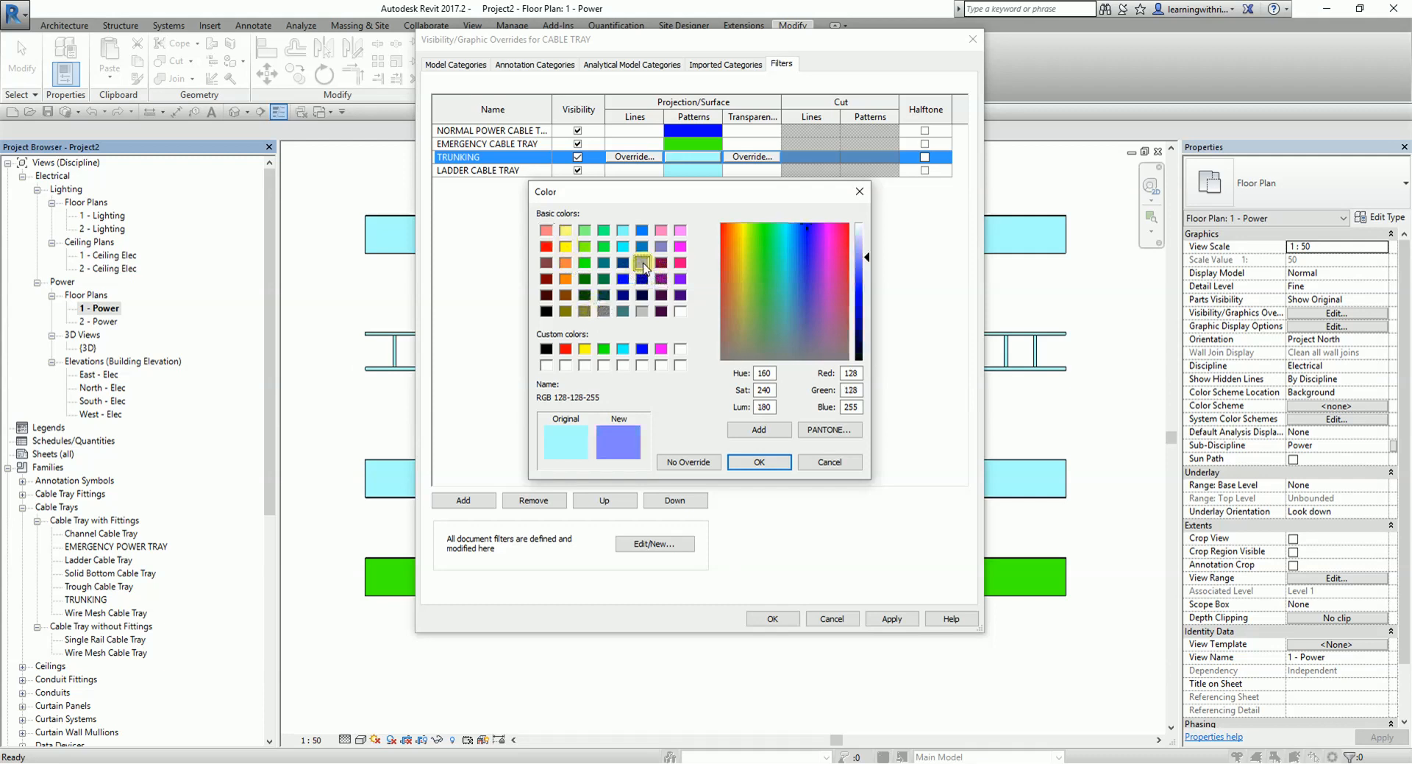
{"action": "left_click", "coordinate": [760, 462]}
{"action": "left_click", "coordinate": [728, 388]}
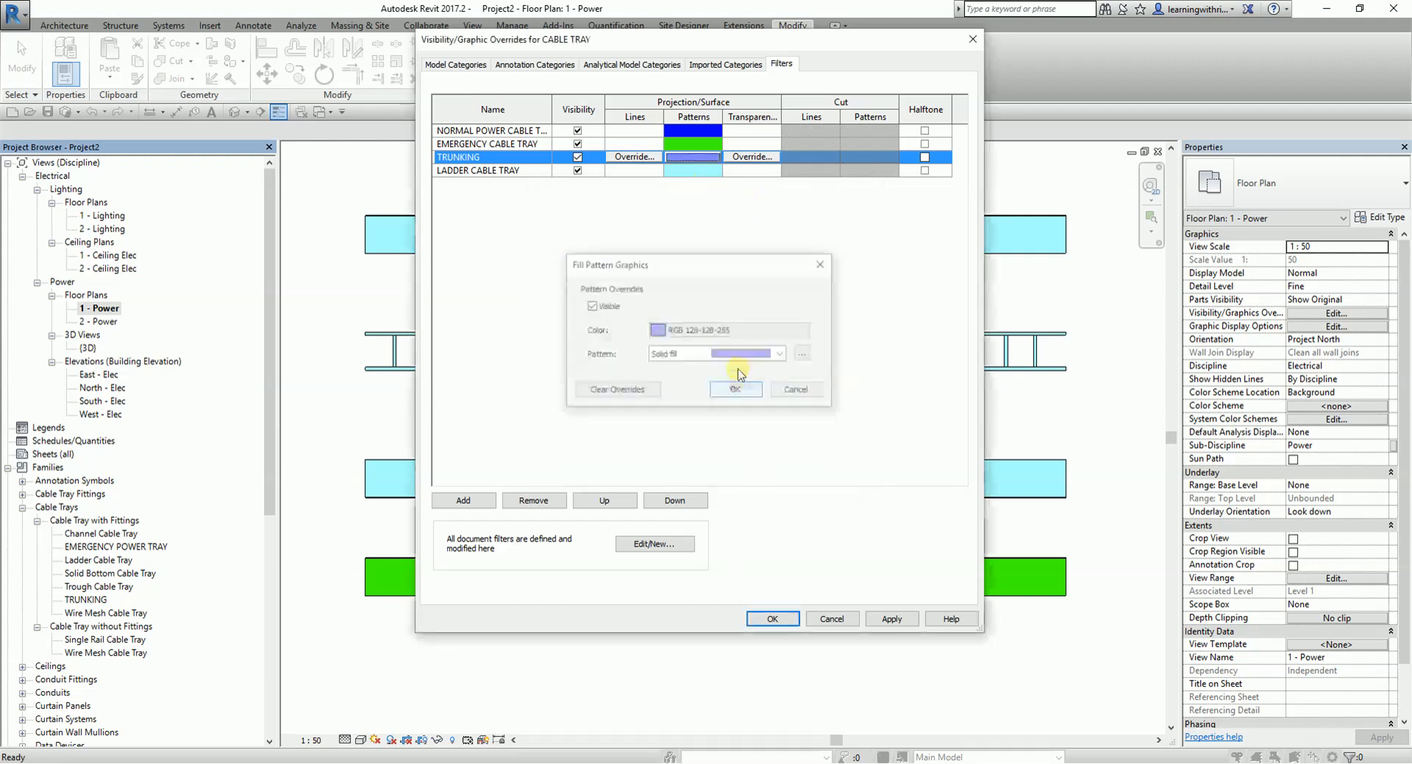
- Set the LADDER CABLE TRAY filter's surface pattern color to RGB 128-000-128 and accept the template's filter overrides
{"action": "left_click", "coordinate": [702, 170]}
{"action": "left_click", "coordinate": [695, 170]}
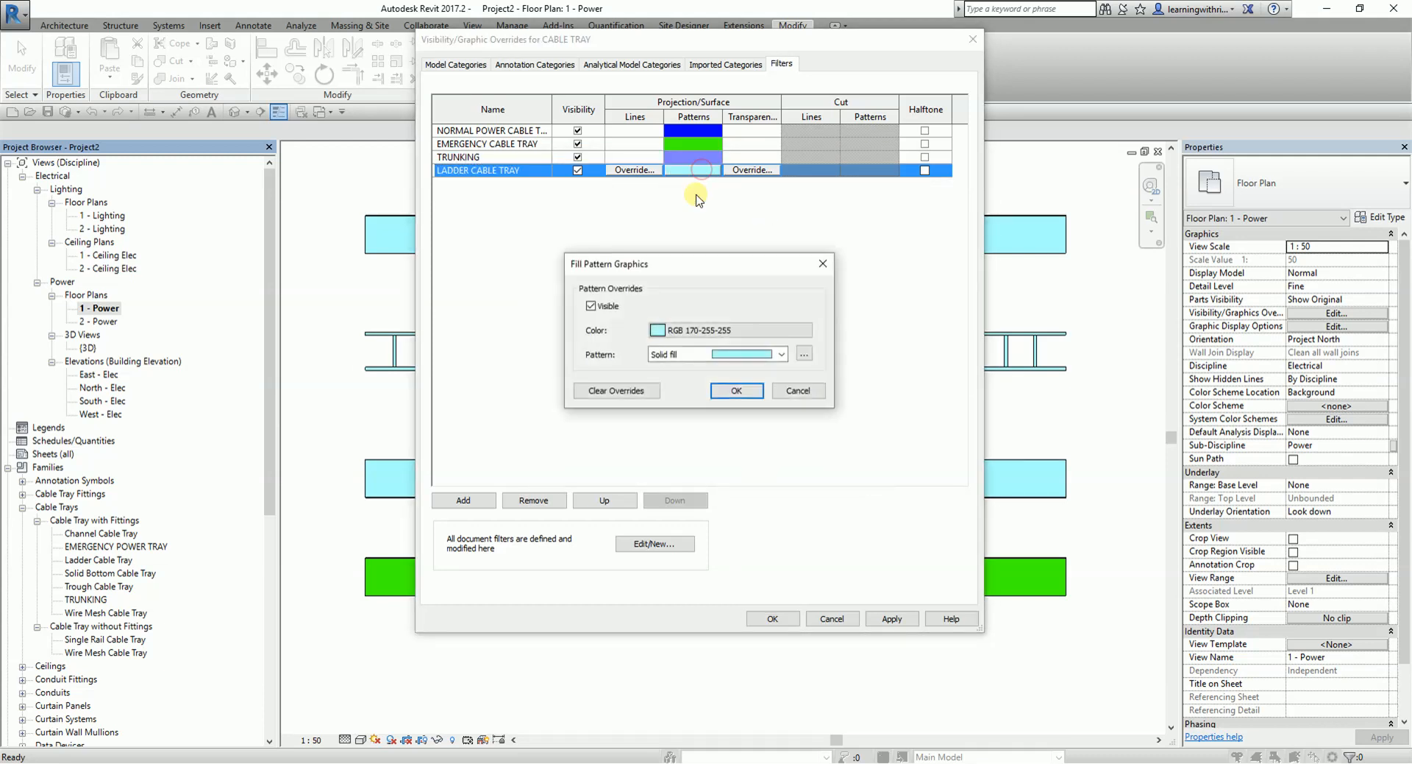
{"action": "left_click", "coordinate": [745, 330]}
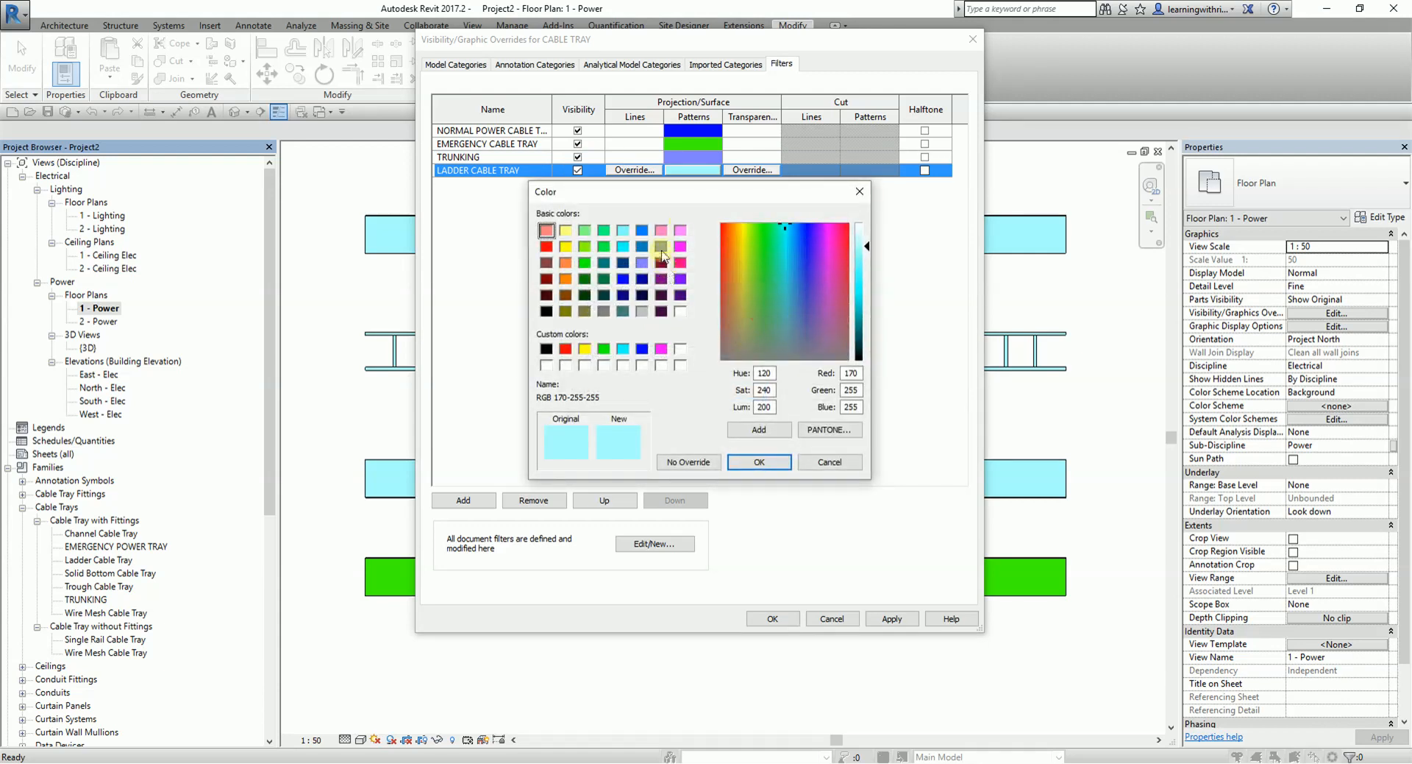
{"action": "left_click", "coordinate": [662, 279]}
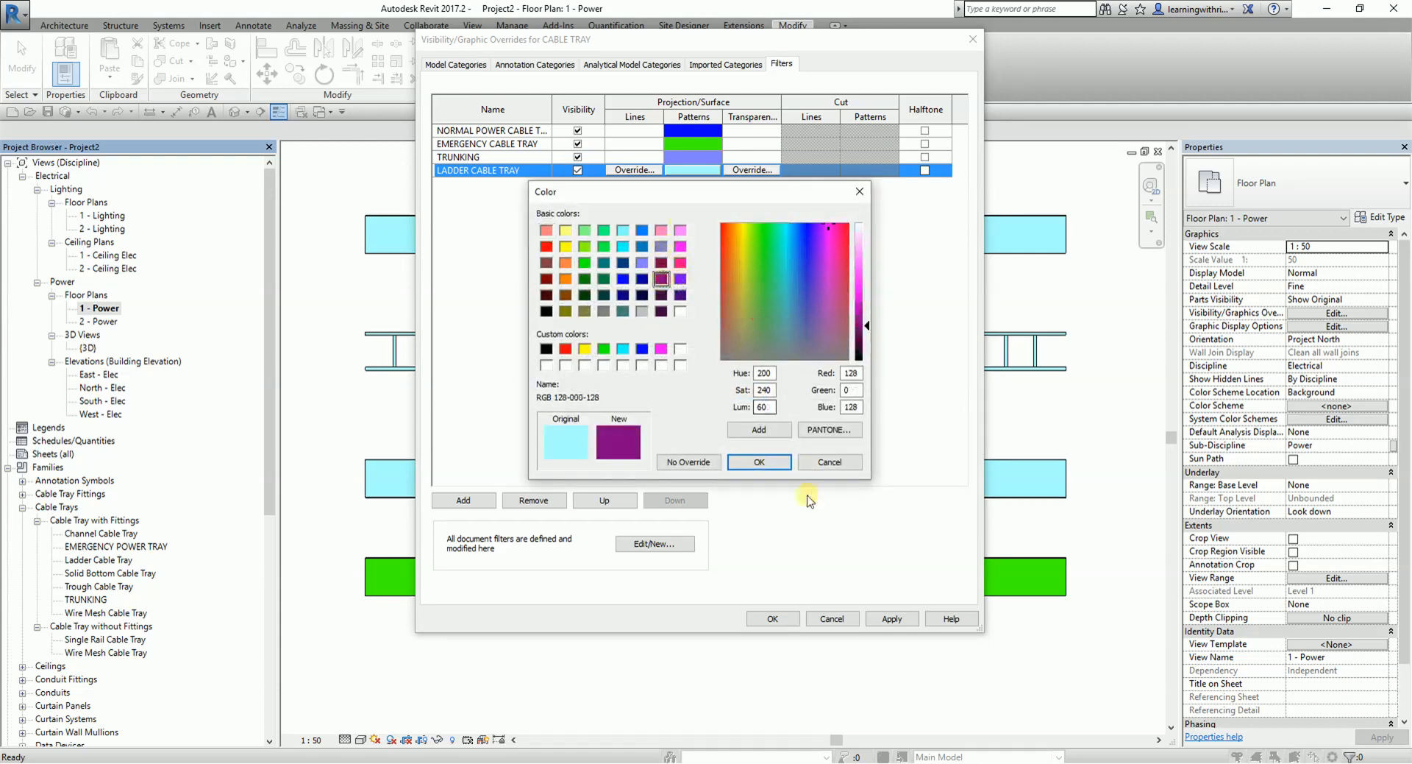
{"action": "left_click", "coordinate": [765, 462]}
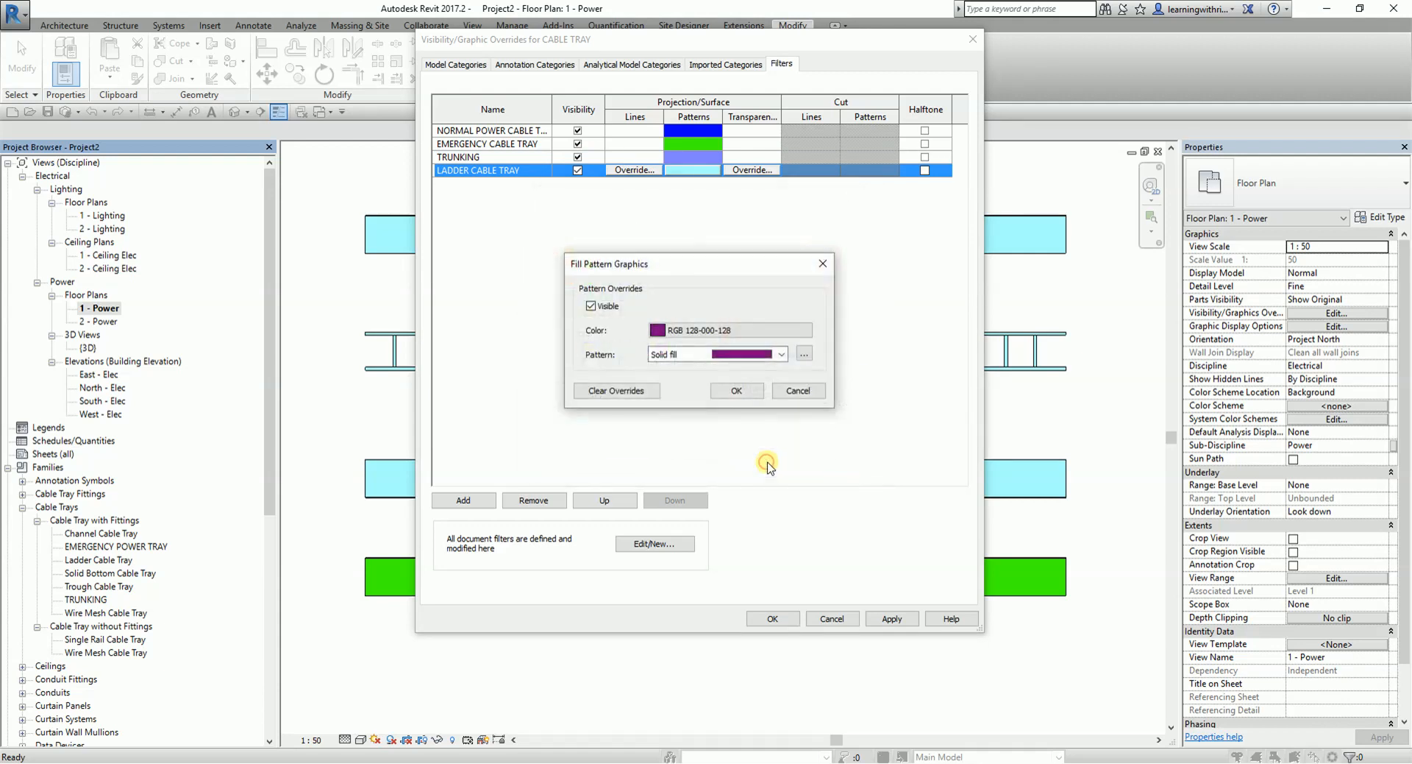
{"action": "left_click", "coordinate": [755, 395]}
{"action": "left_click", "coordinate": [776, 618]}
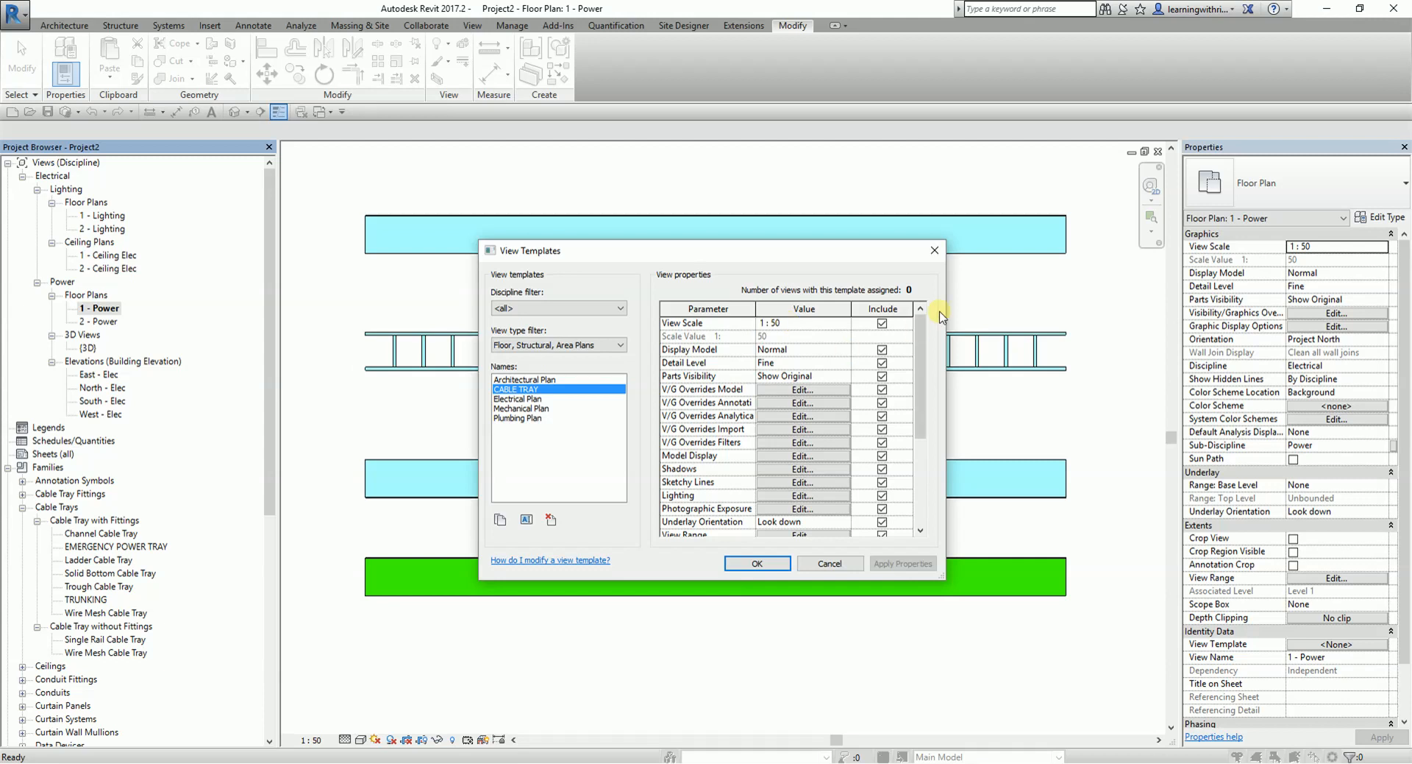
{"action": "left_click", "coordinate": [531, 388]}
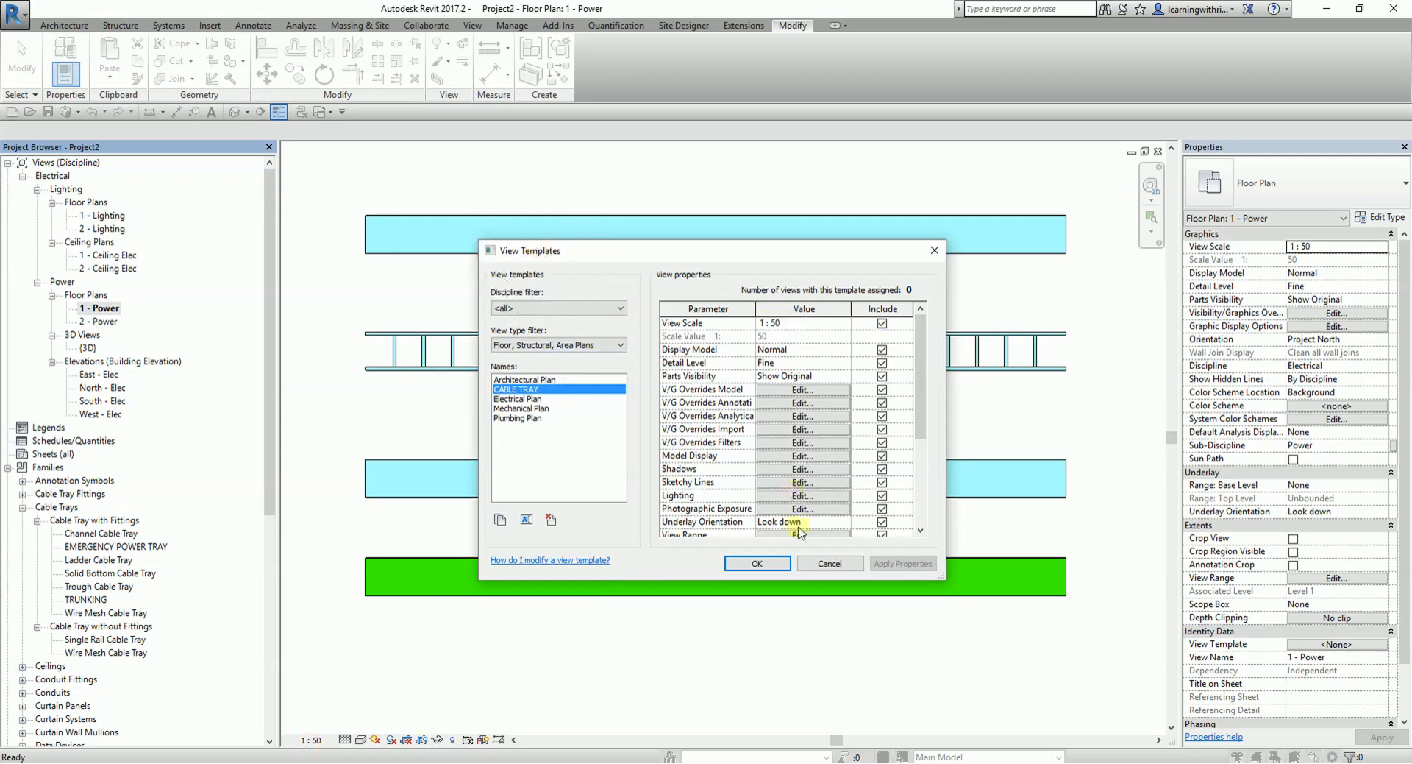
- Accept the view template changes, open the default 3D view and apply the CABLE TRAY template properties to it
{"action": "left_click", "coordinate": [757, 561]}
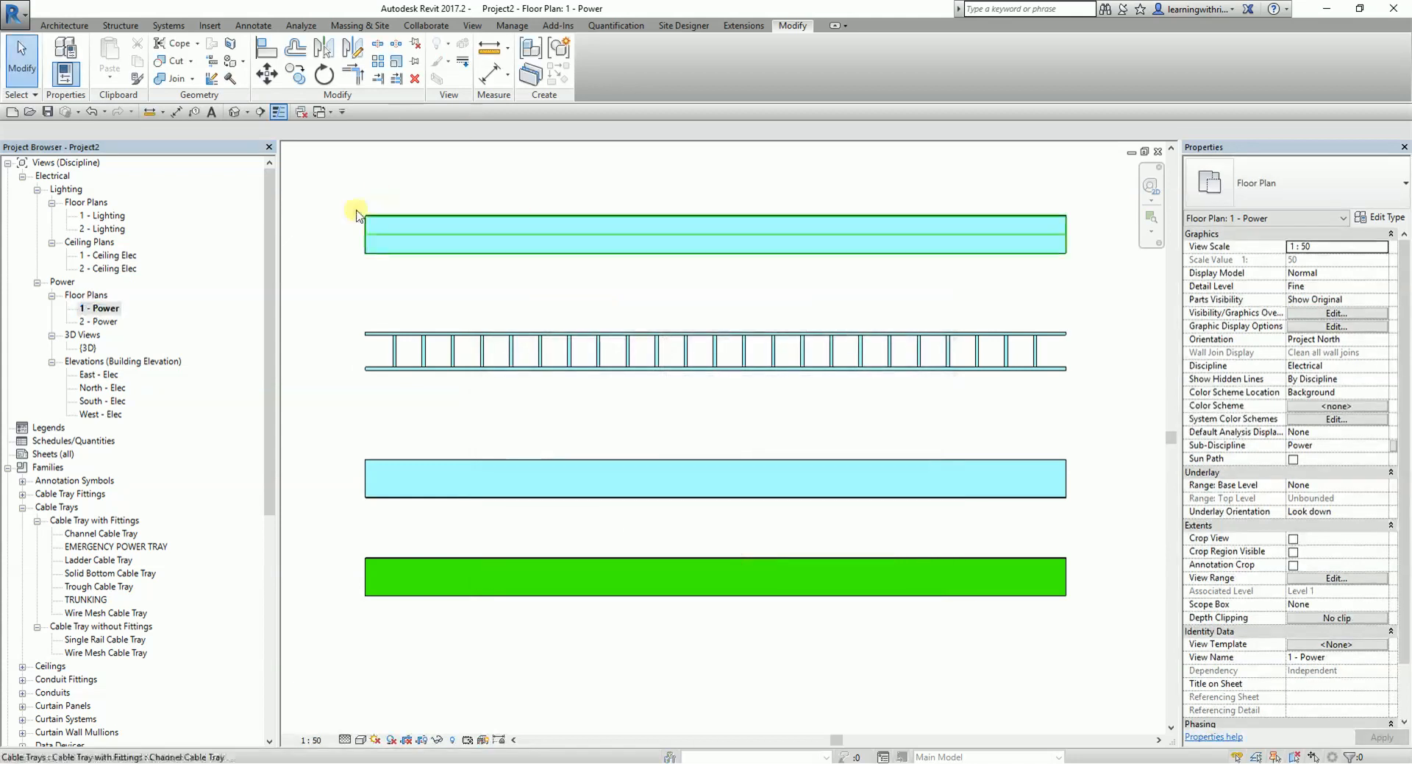
{"action": "left_click", "coordinate": [234, 112]}
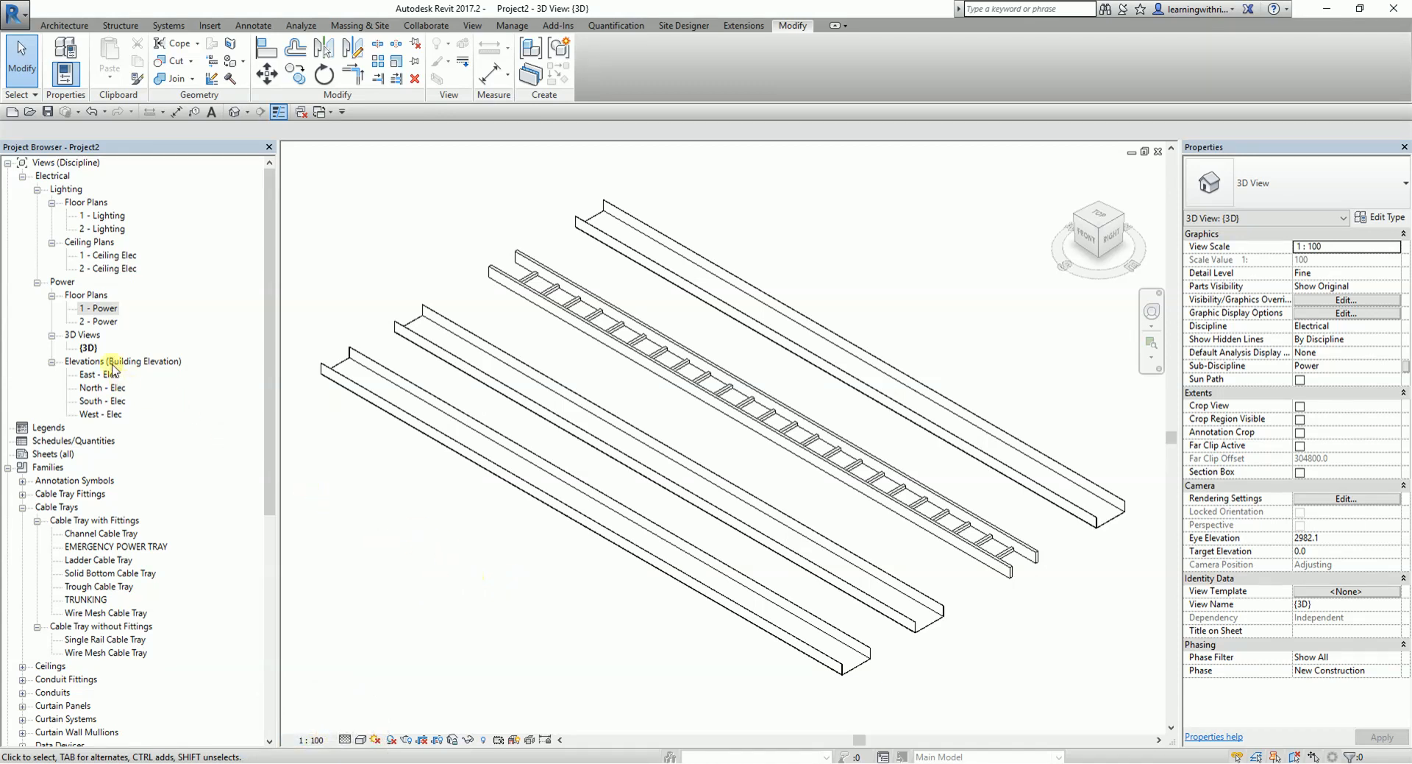
{"action": "right_click", "coordinate": [86, 351]}
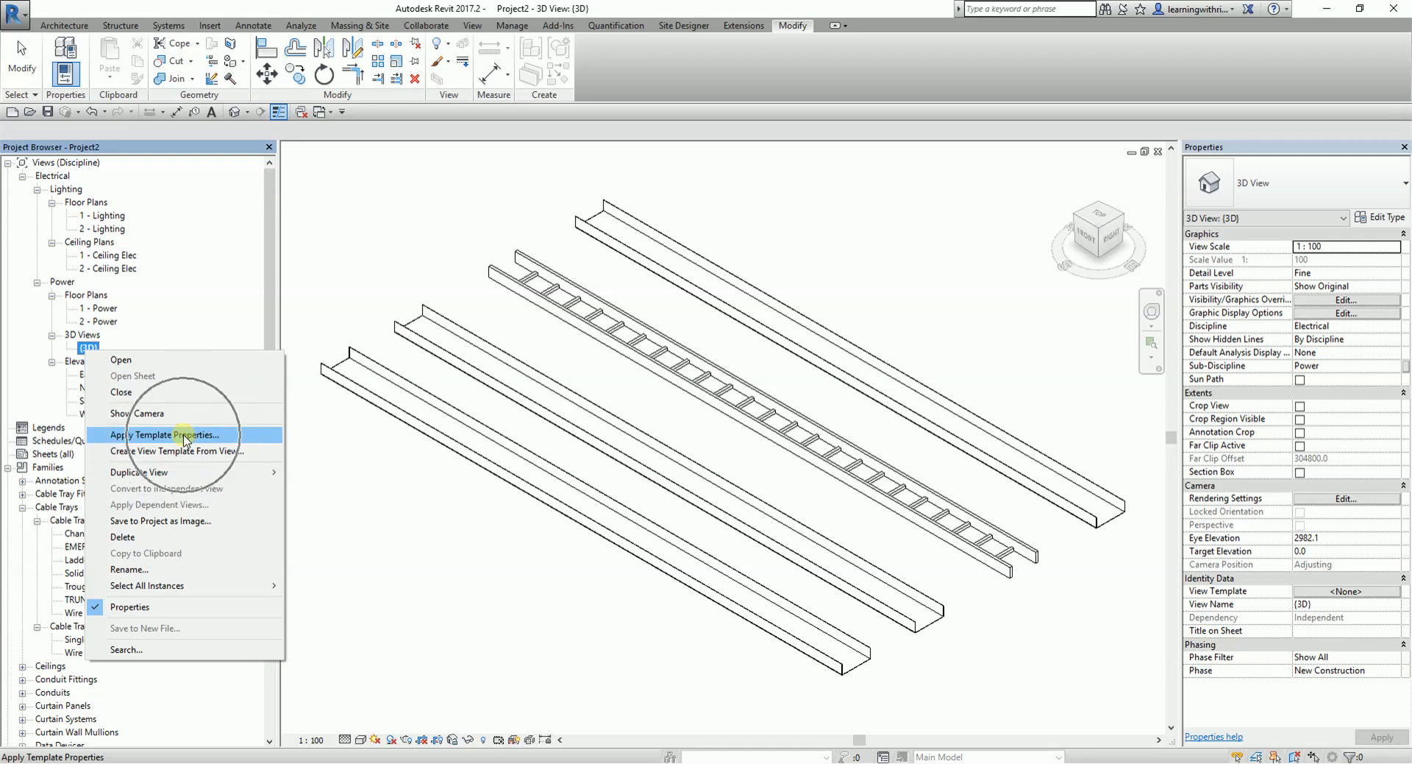
{"action": "left_click", "coordinate": [184, 435]}
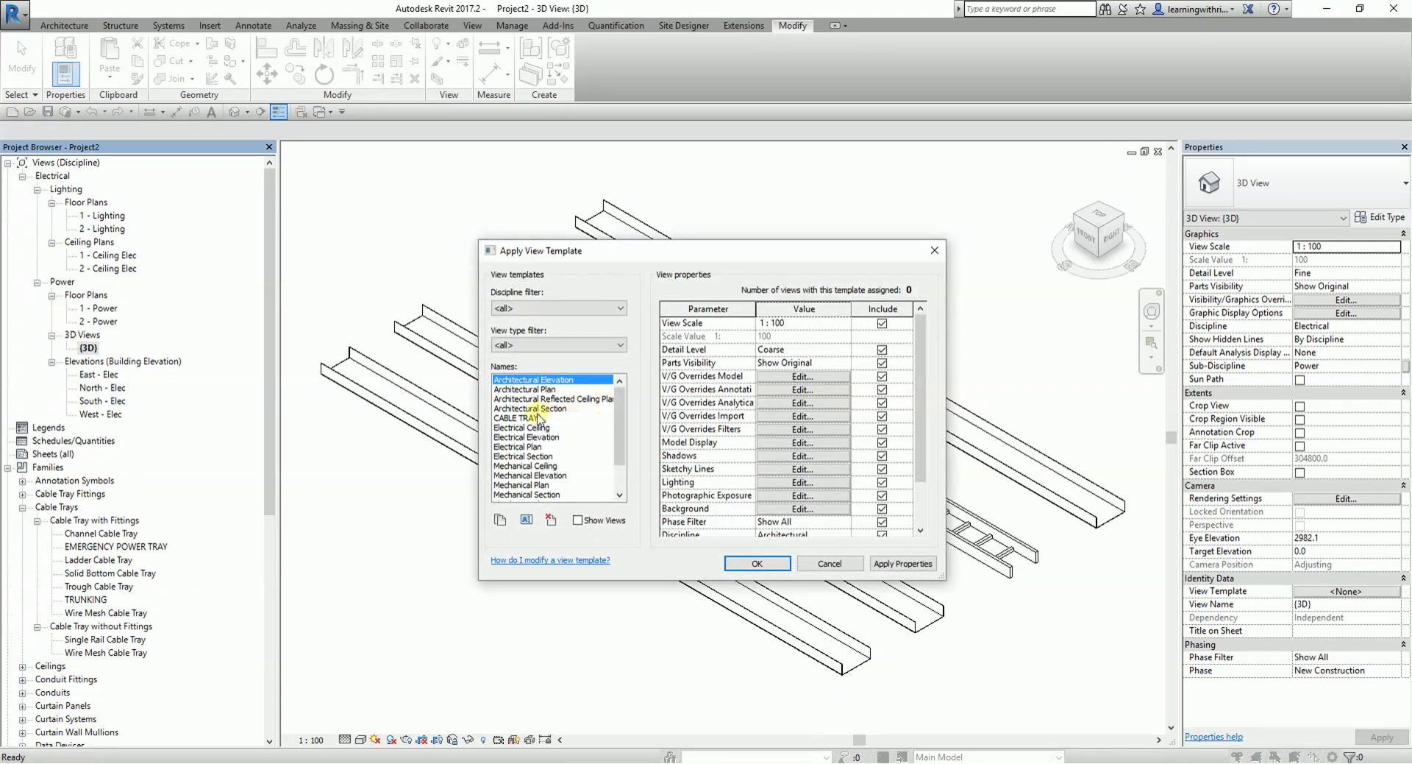
{"action": "left_click", "coordinate": [531, 418]}
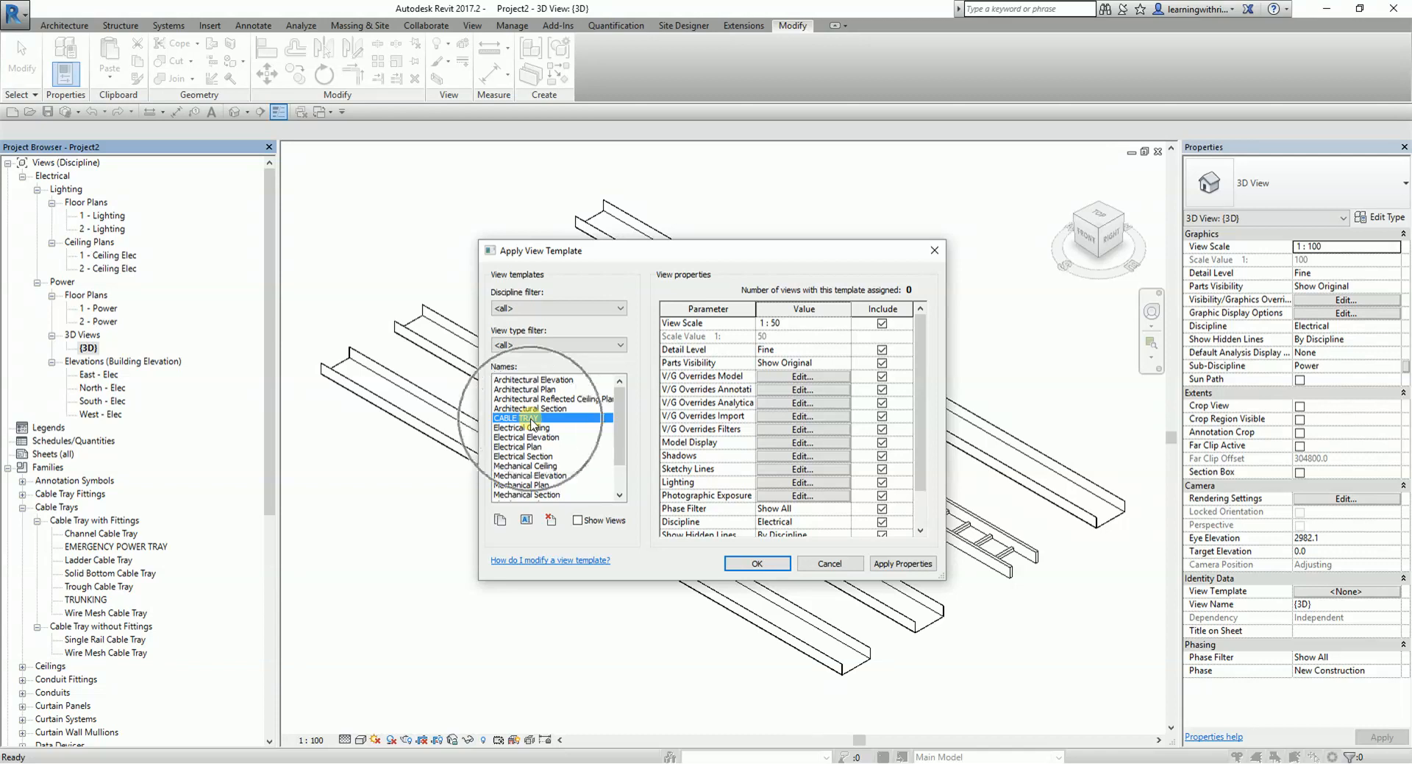
{"action": "left_click", "coordinate": [736, 325]}
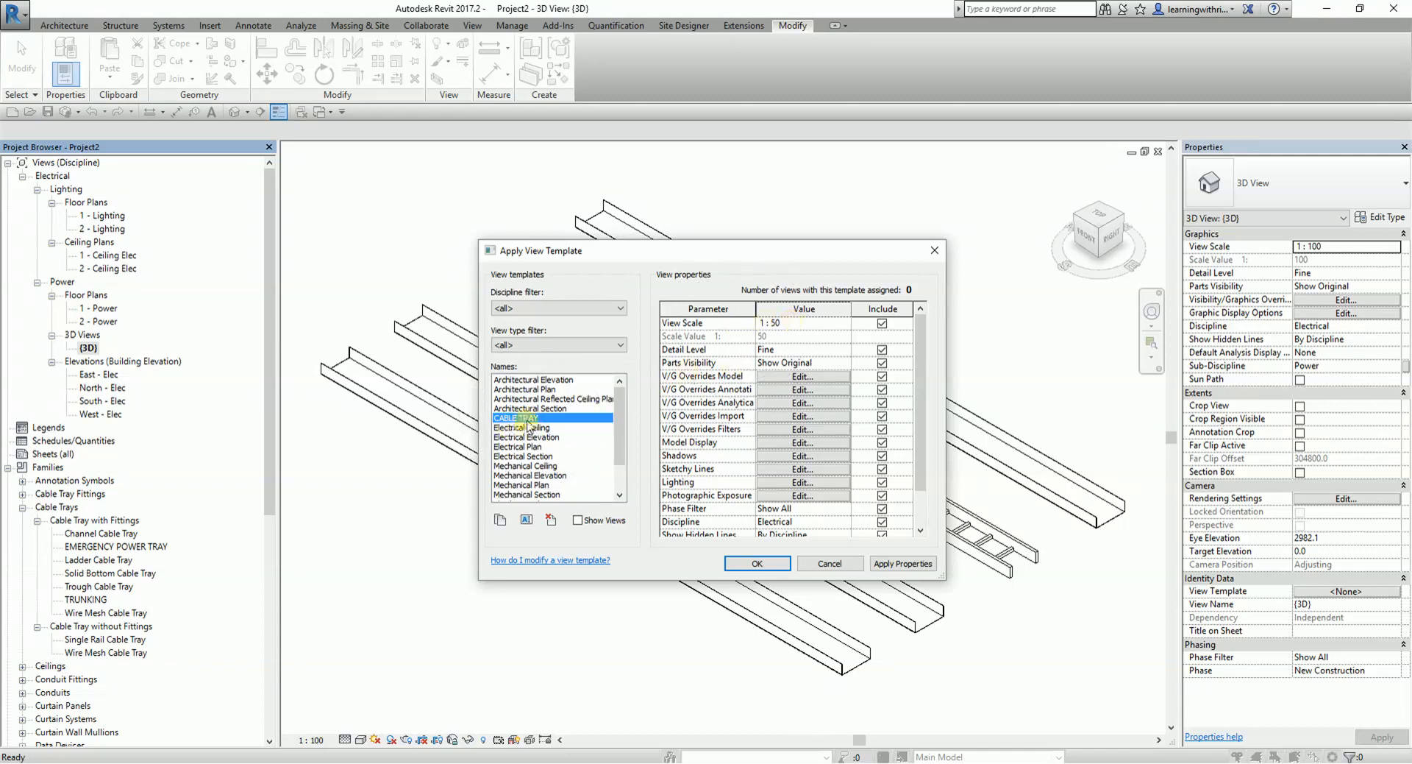
{"action": "left_click", "coordinate": [777, 325]}
{"action": "left_click", "coordinate": [777, 325]}
{"action": "left_click", "coordinate": [319, 742]}
{"action": "left_click", "coordinate": [751, 565]}
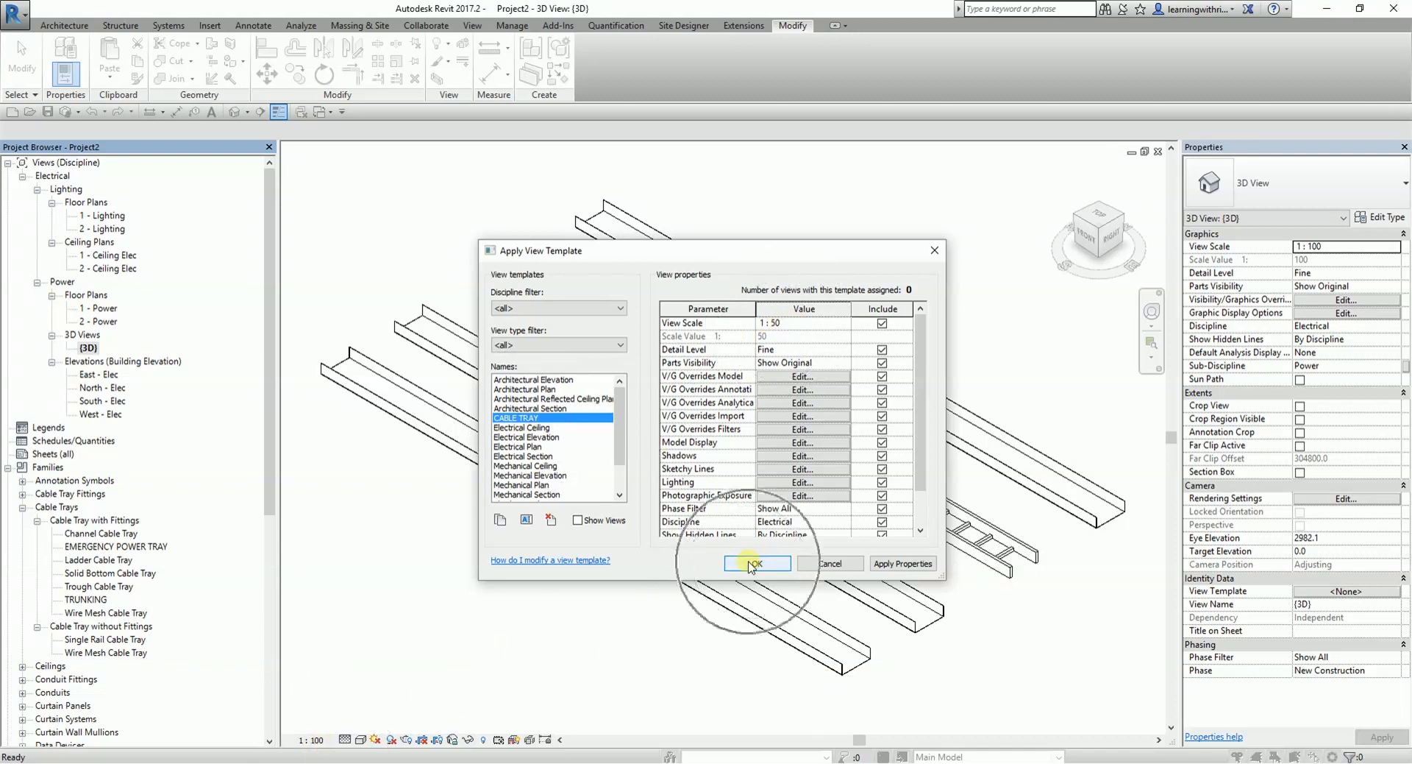
{"action": "left_click", "coordinate": [751, 565]}
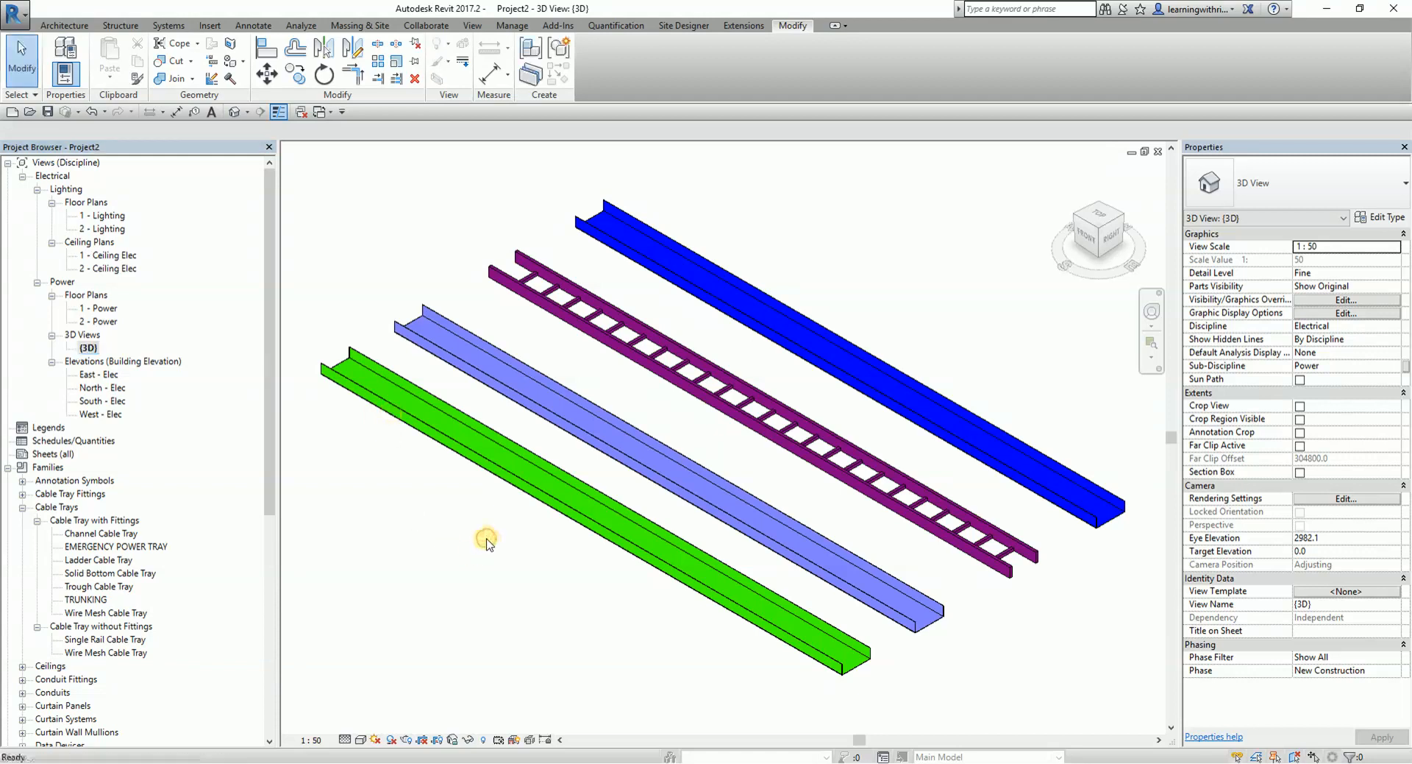
- Examine the cable tray filters in the 3D view's visibility/graphic overrides
{"action": "key", "text": "v"}
{"action": "key", "text": "g"}
{"action": "left_click", "coordinate": [781, 64]}
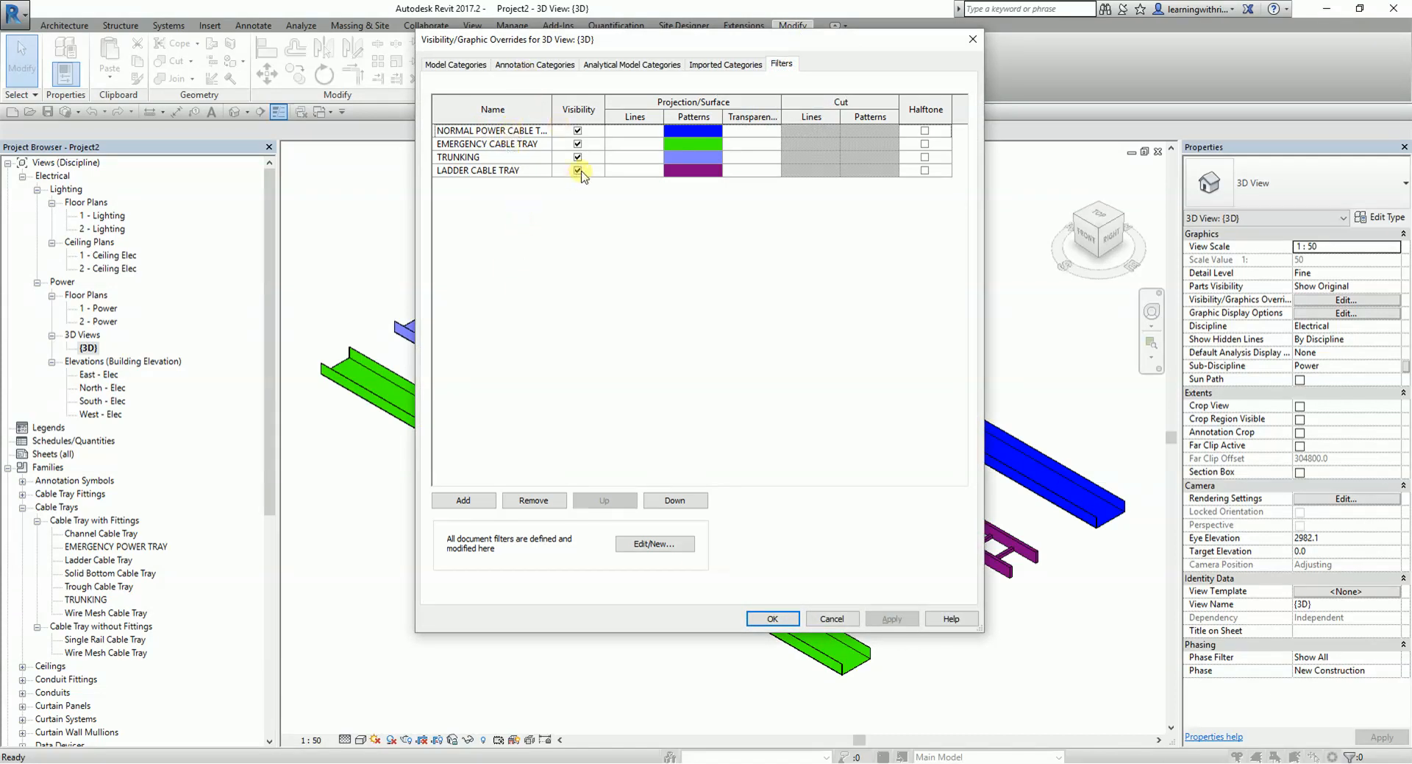
{"action": "left_click", "coordinate": [832, 619]}
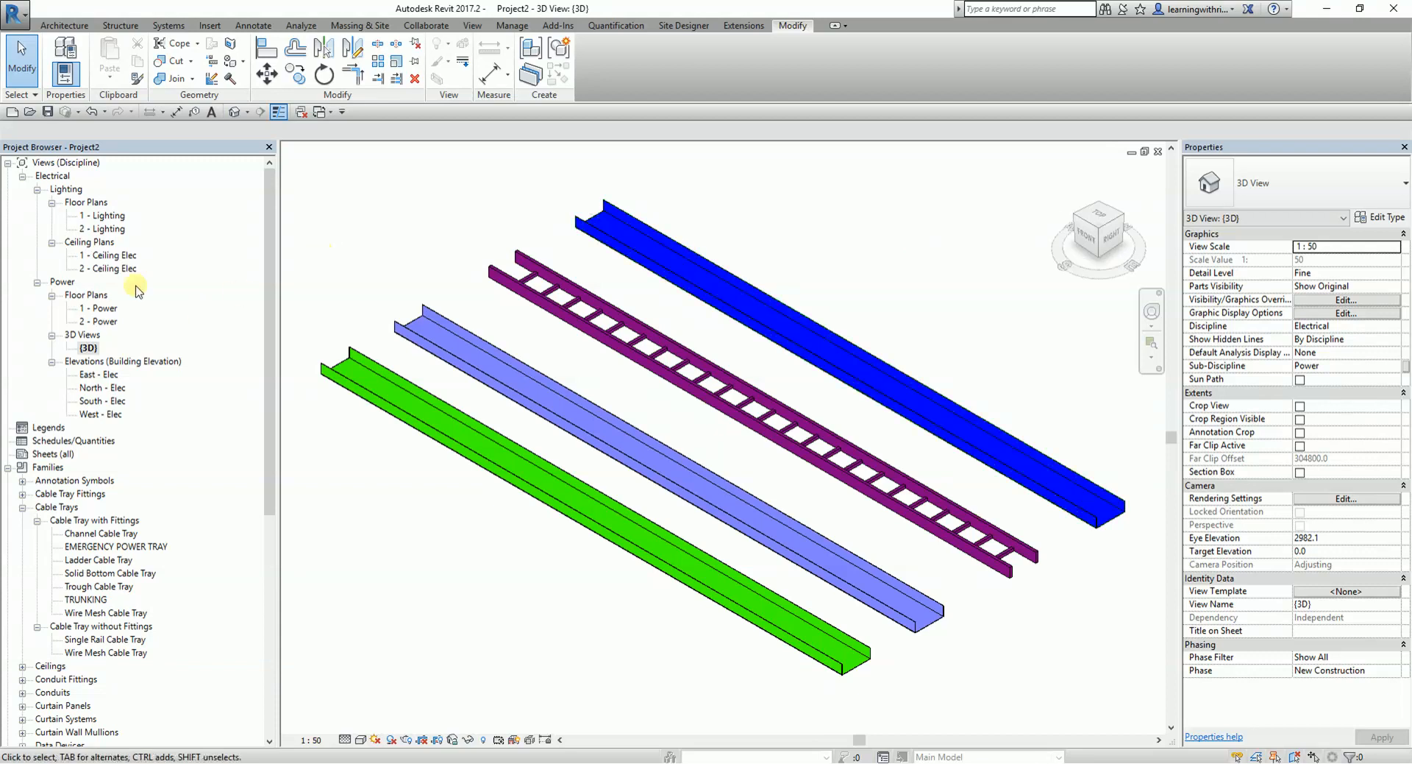
- In the 1 - Power floor plan, draw a perpendicular cable tray run about 2.9 m long upward from the top channel tray's right end
{"action": "double_click", "coordinate": [103, 309]}
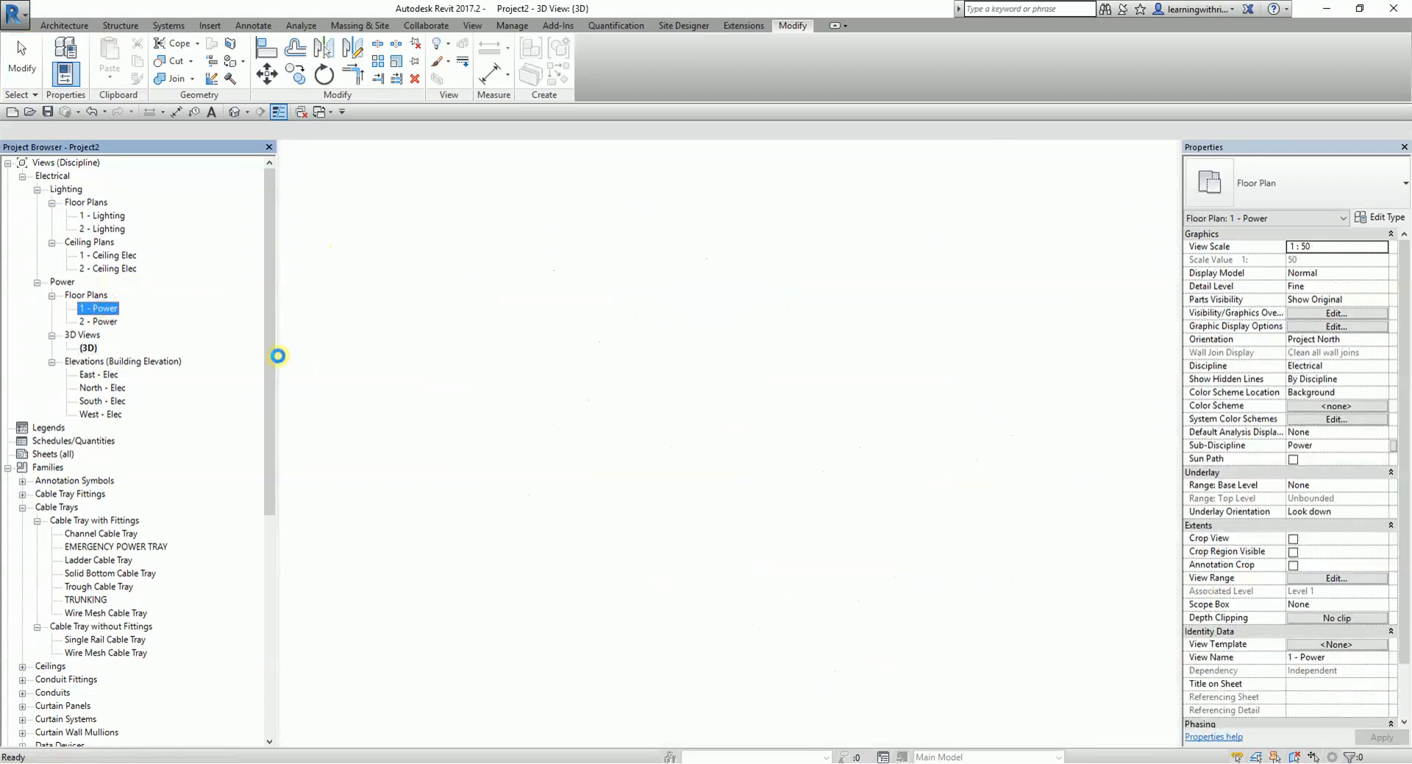
{"action": "scroll", "coordinate": [735, 385], "scroll_direction": "down", "scroll_amount": 2}
{"action": "scroll", "coordinate": [822, 373], "scroll_direction": "up", "scroll_amount": 4}
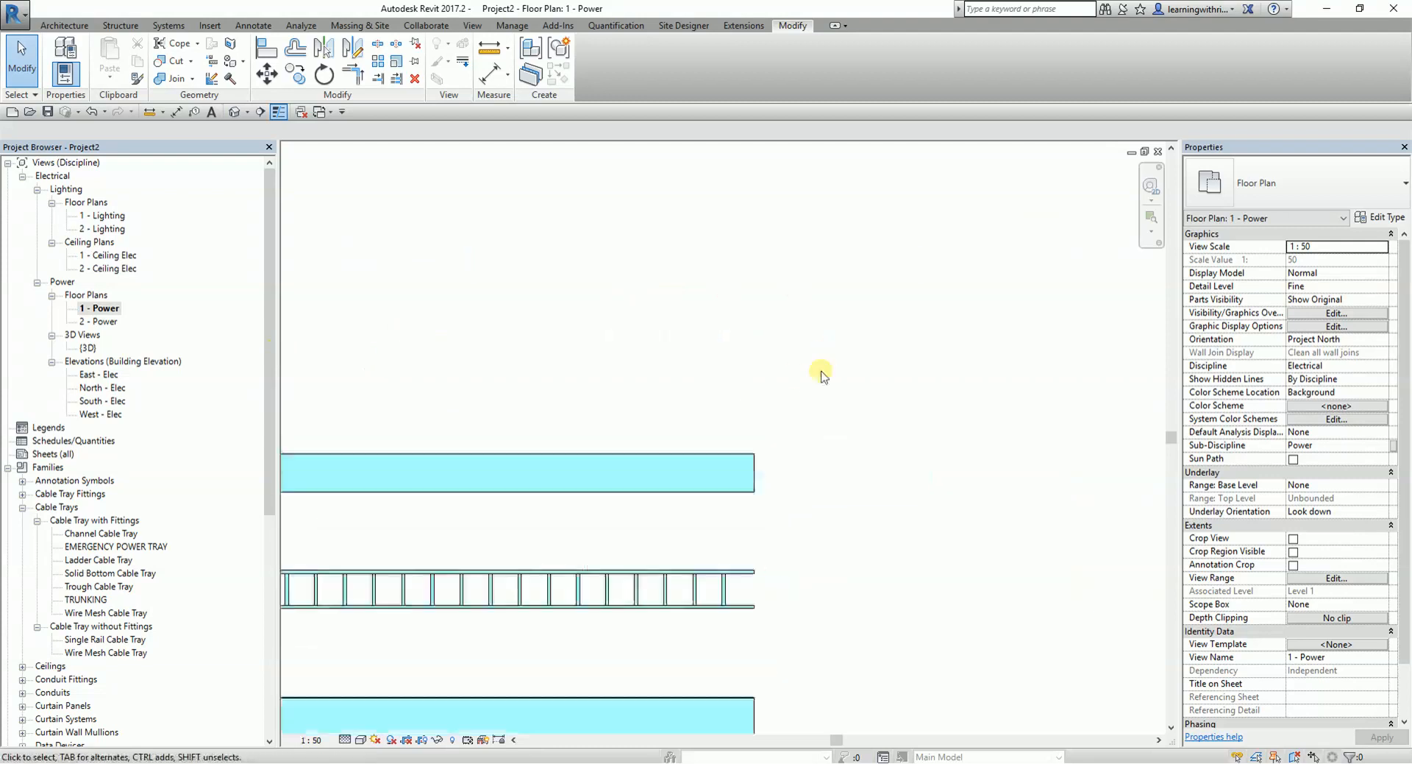
{"action": "left_click", "coordinate": [757, 473]}
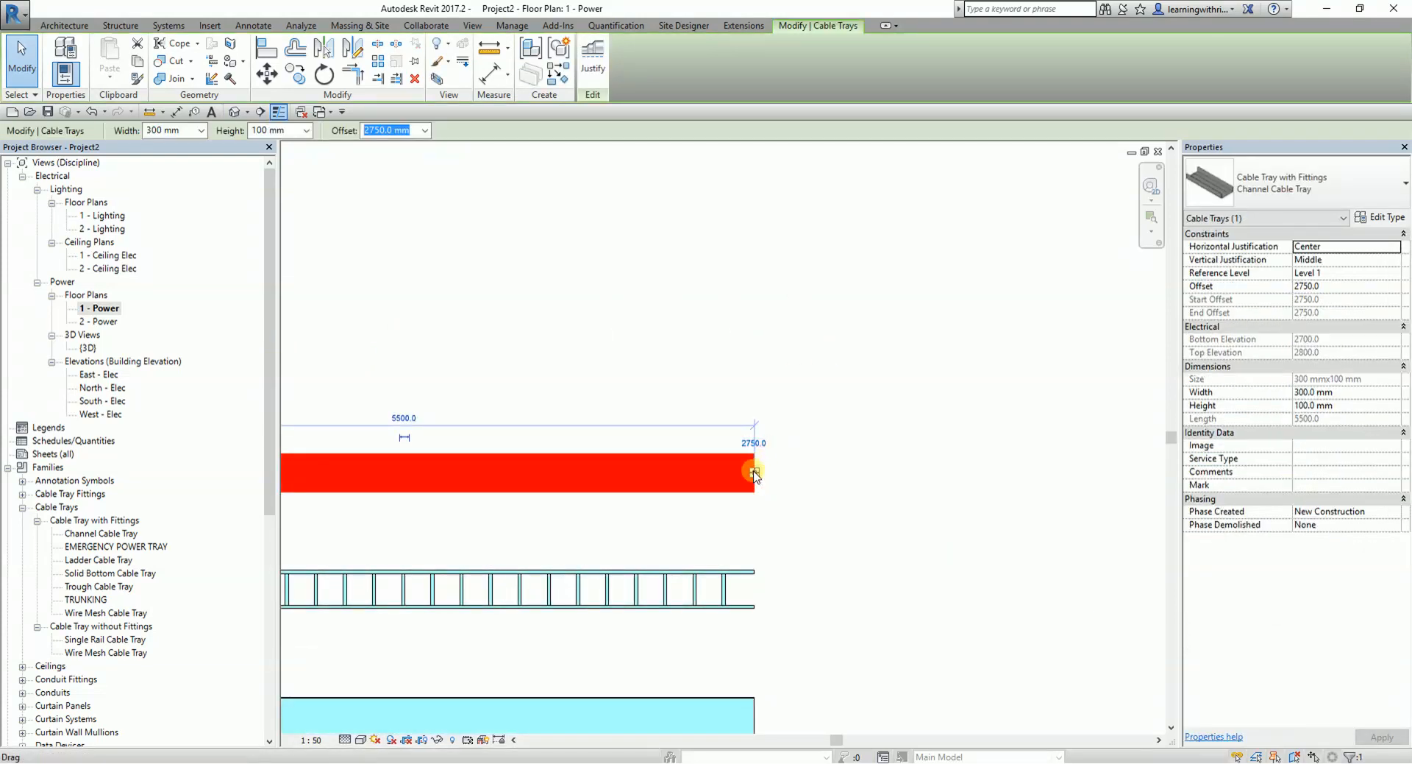
{"action": "right_click", "coordinate": [754, 473]}
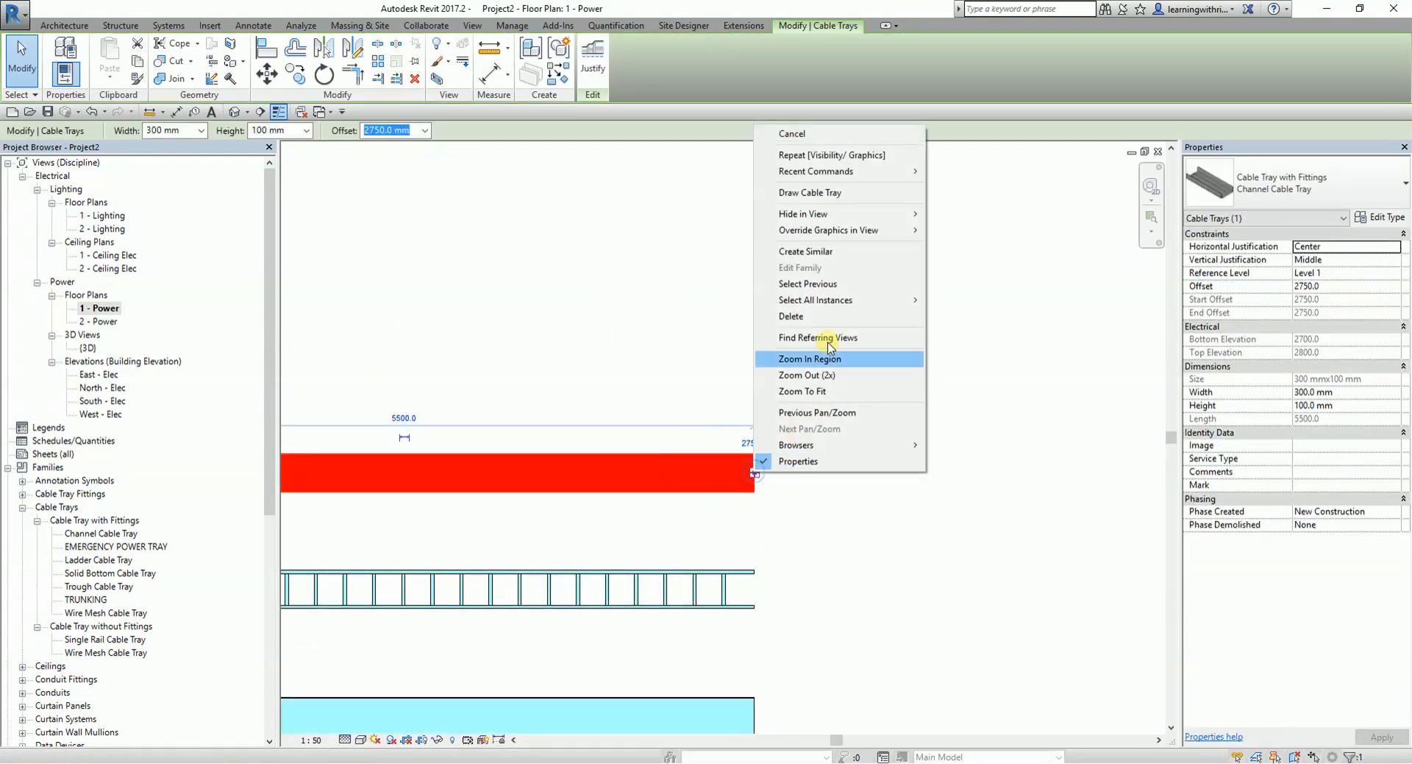
{"action": "left_click", "coordinate": [812, 192]}
{"action": "middle_click_drag", "start_coordinate": [851, 316], "coordinate": [770, 468]}
{"action": "left_click", "coordinate": [749, 312]}
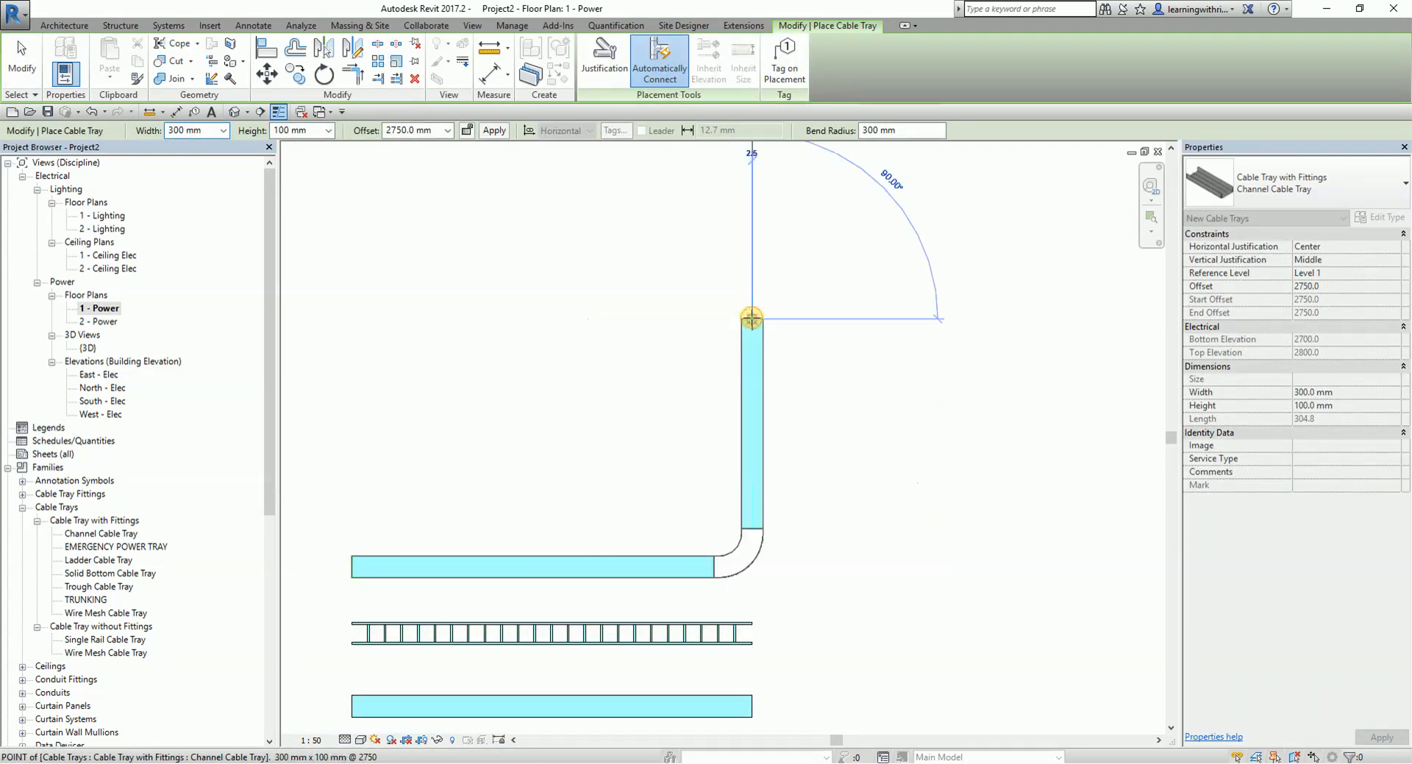
{"action": "left_click", "coordinate": [25, 64]}
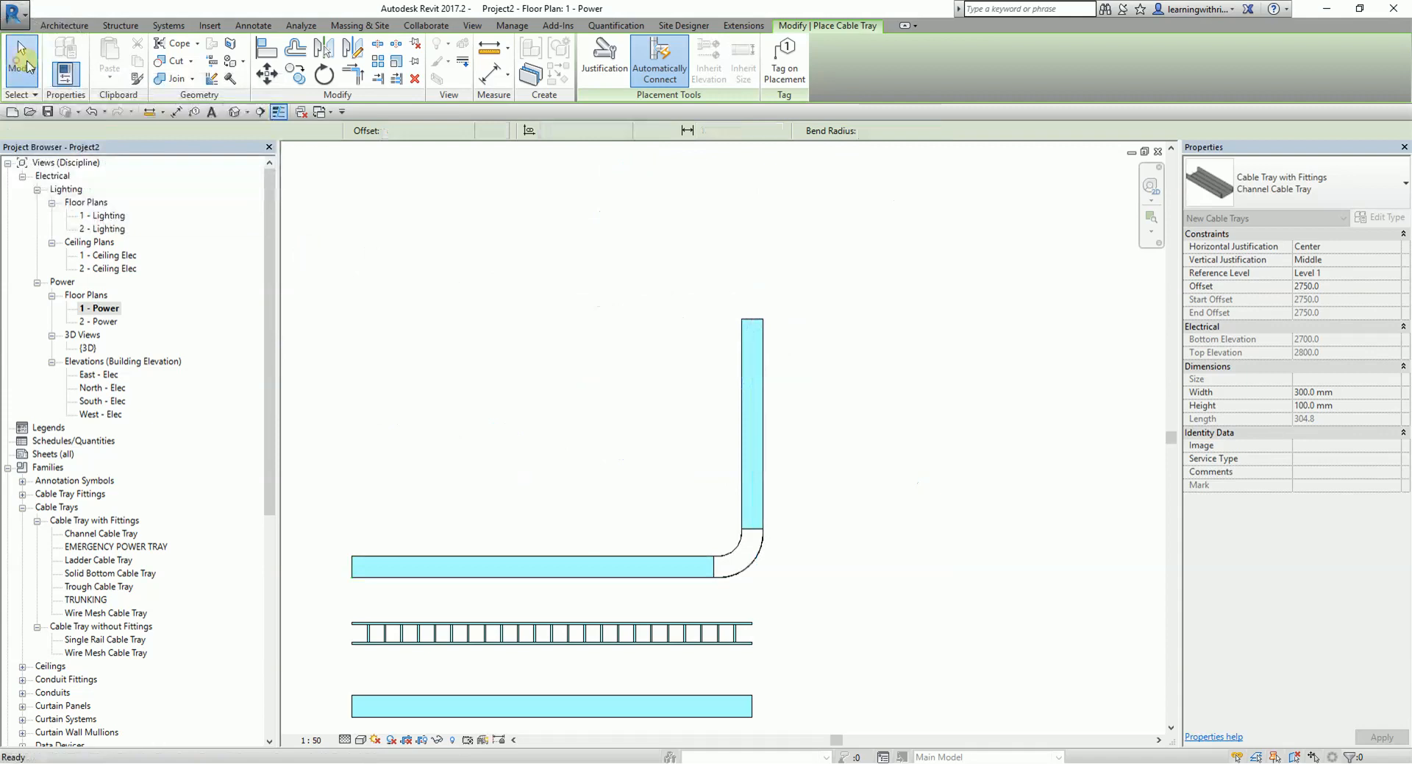
- Examine the type properties of the horizontal bend fitting joining the two channel cable tray runs
{"action": "scroll", "coordinate": [782, 561], "scroll_direction": "up", "scroll_amount": 4}
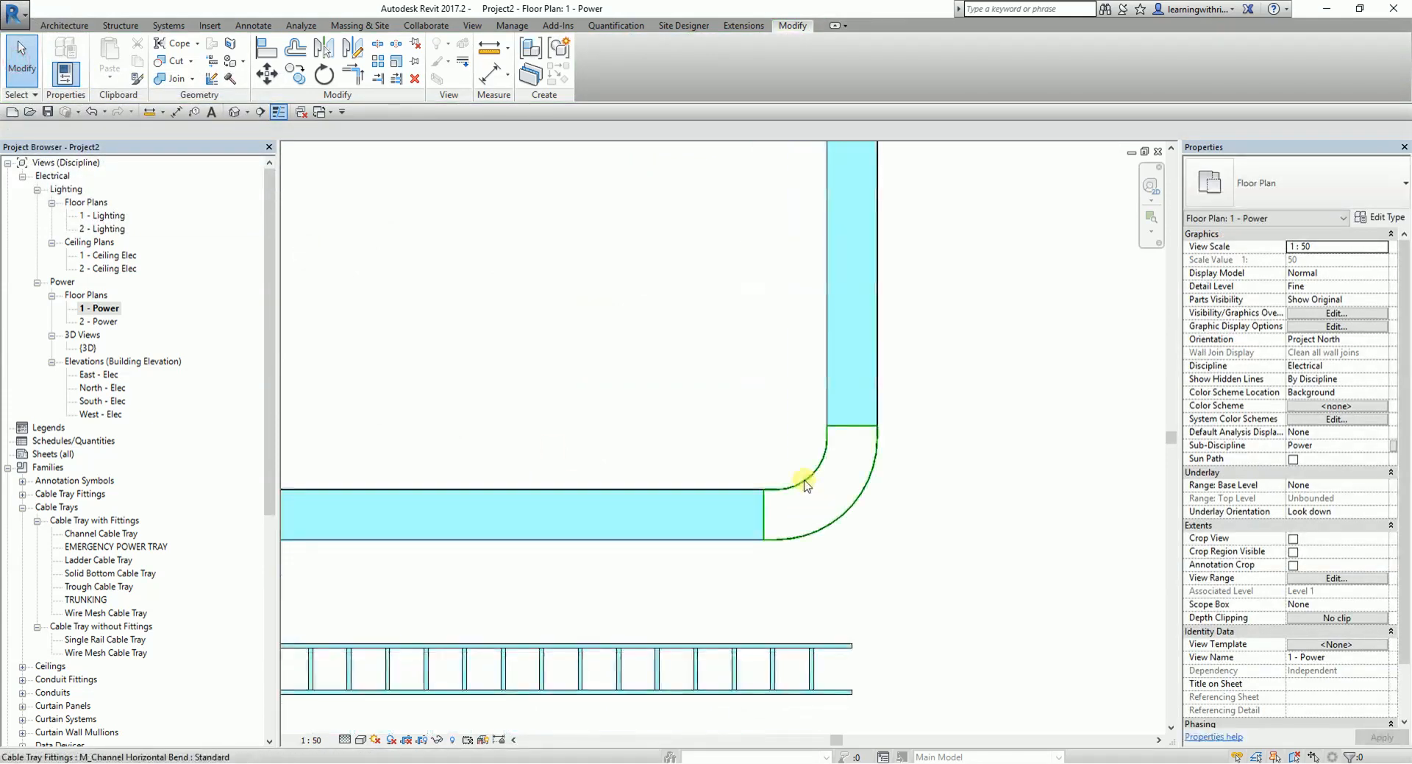
{"action": "left_click", "coordinate": [855, 266]}
{"action": "left_click", "coordinate": [842, 518]}
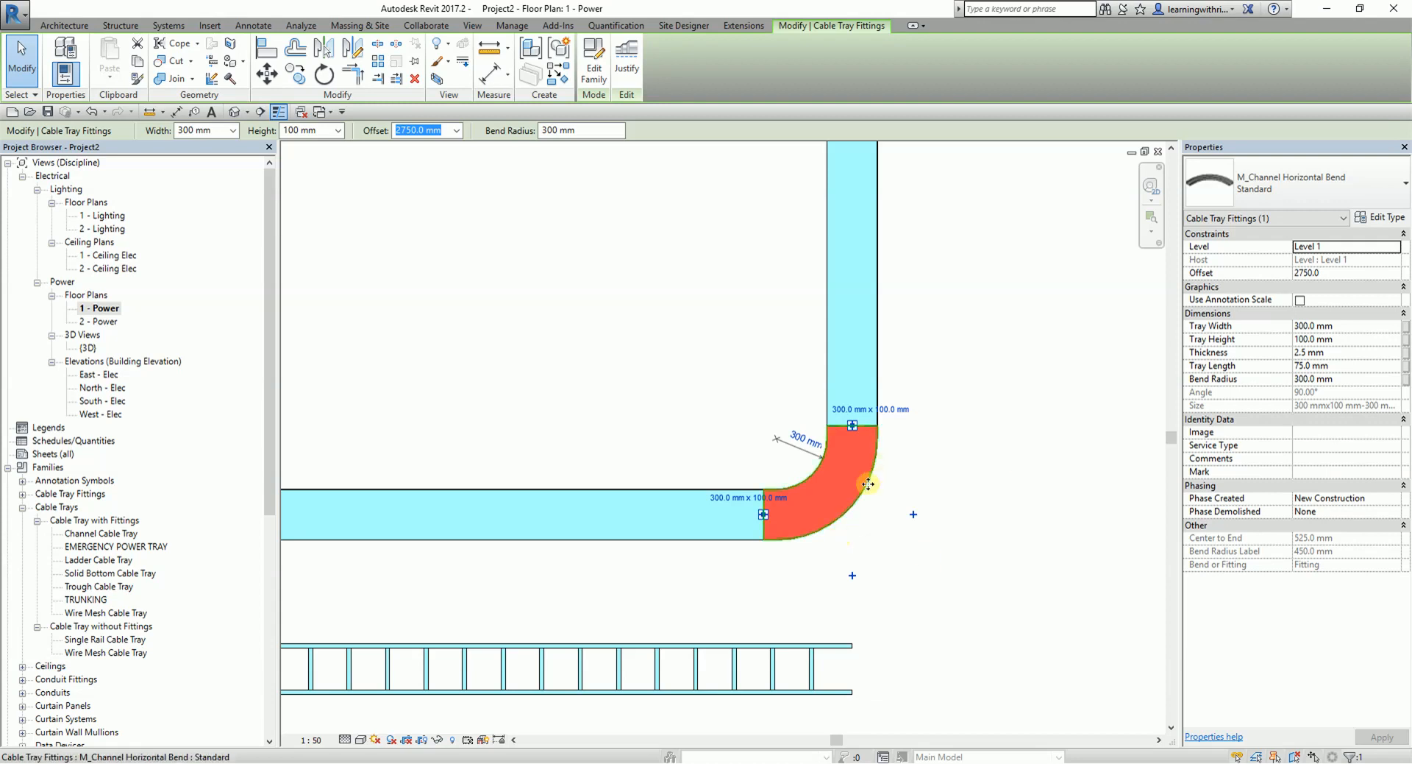
{"action": "left_click", "coordinate": [851, 507]}
{"action": "left_click", "coordinate": [1274, 193]}
{"action": "left_click", "coordinate": [1391, 220]}
{"action": "left_click", "coordinate": [1383, 220]}
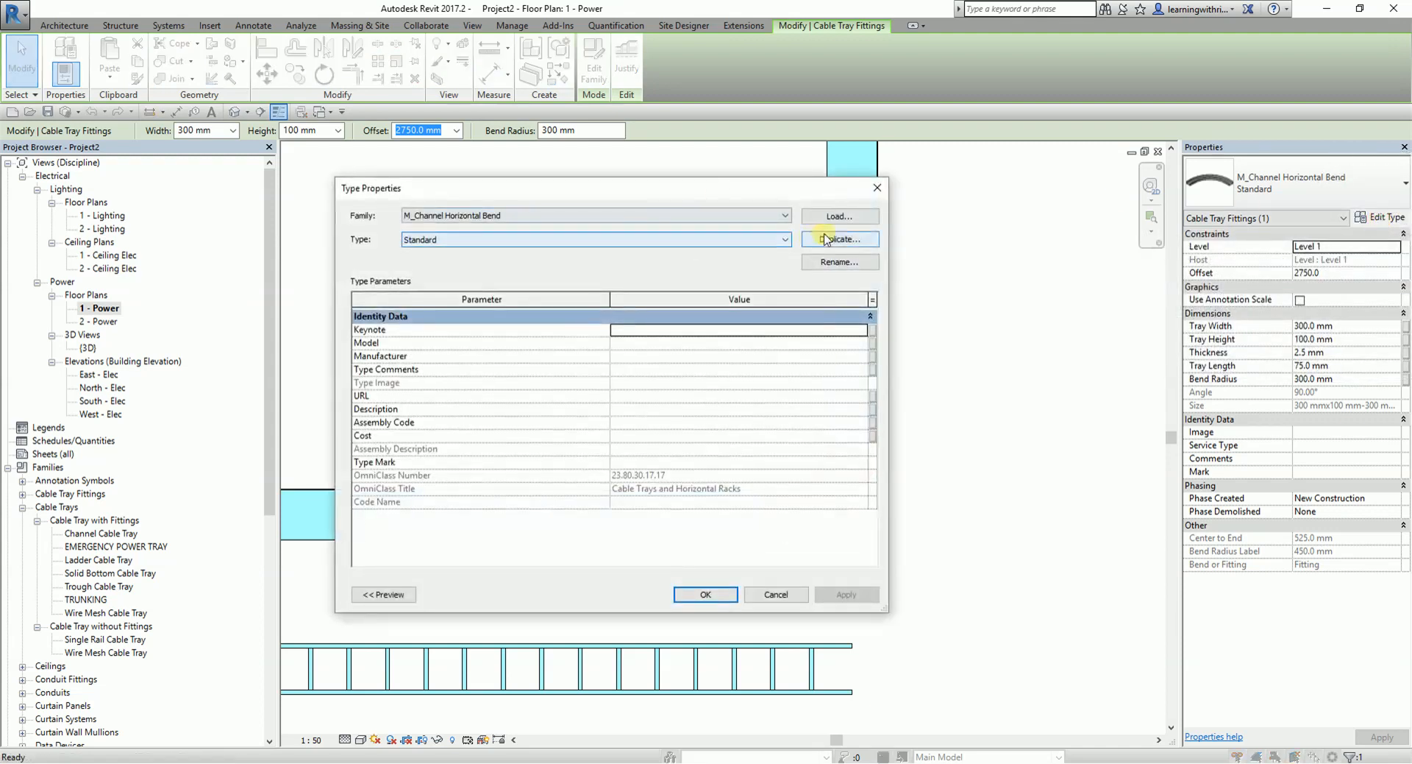
{"action": "left_click", "coordinate": [877, 188]}
{"action": "left_click", "coordinate": [974, 244]}
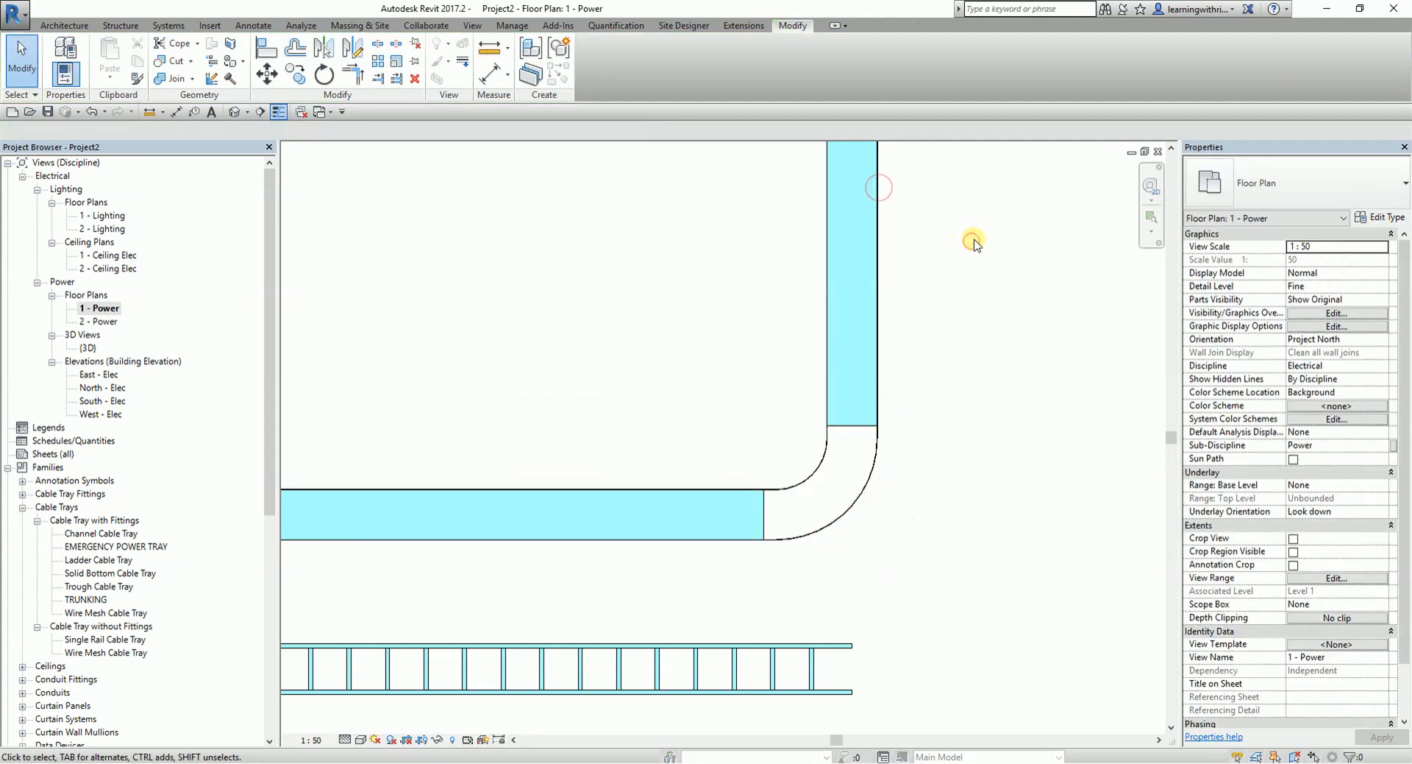
- Check the Description in the type properties of the vertical channel cable tray
{"action": "left_click", "coordinate": [859, 300]}
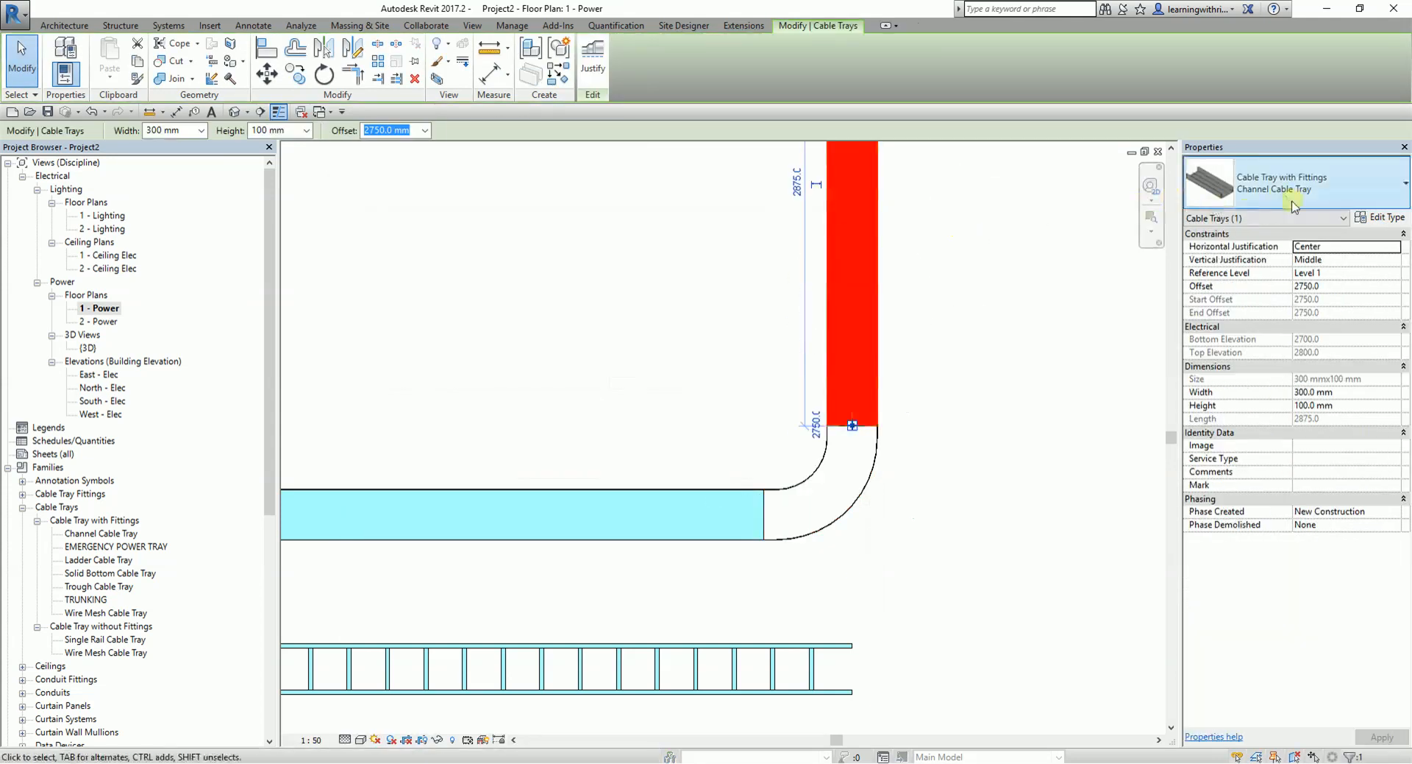
{"action": "left_click", "coordinate": [1390, 221]}
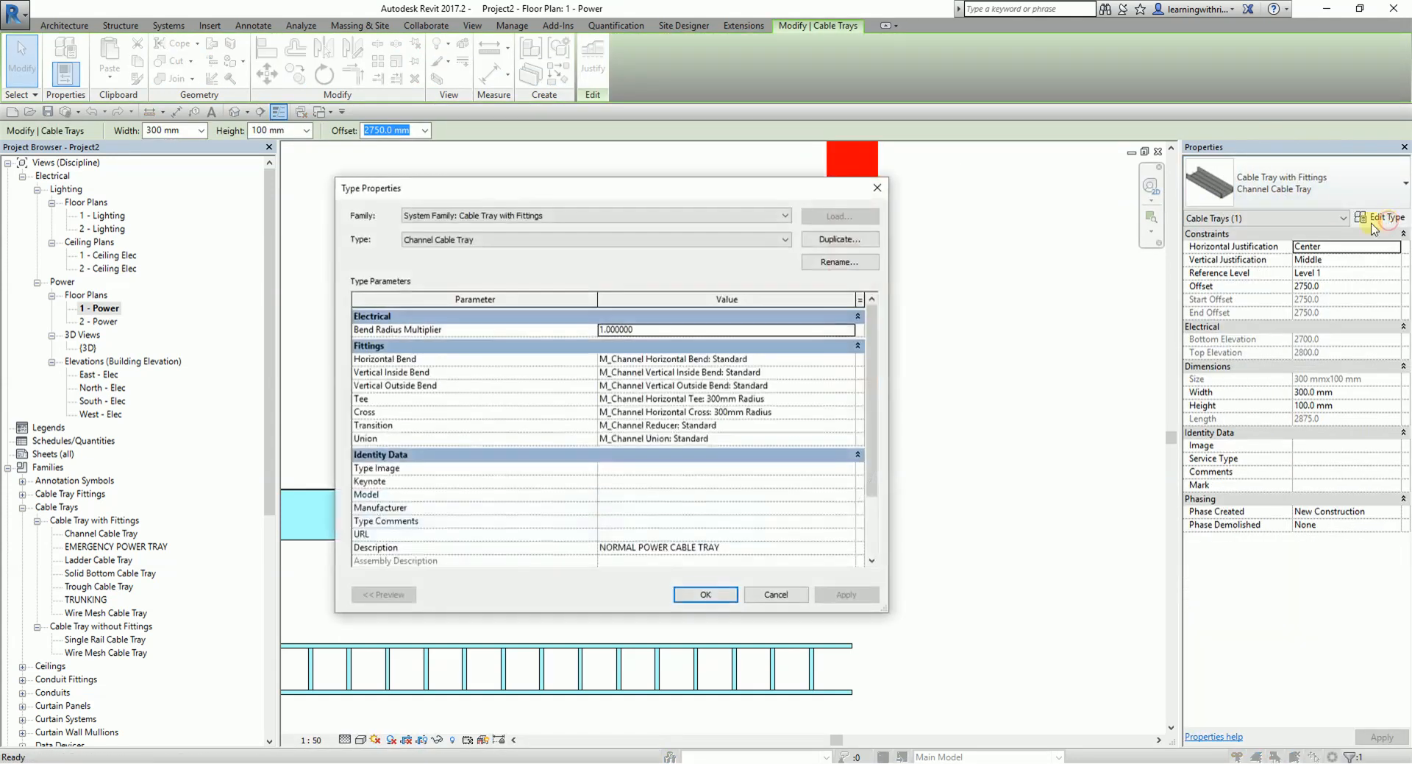
{"action": "left_click", "coordinate": [686, 552]}
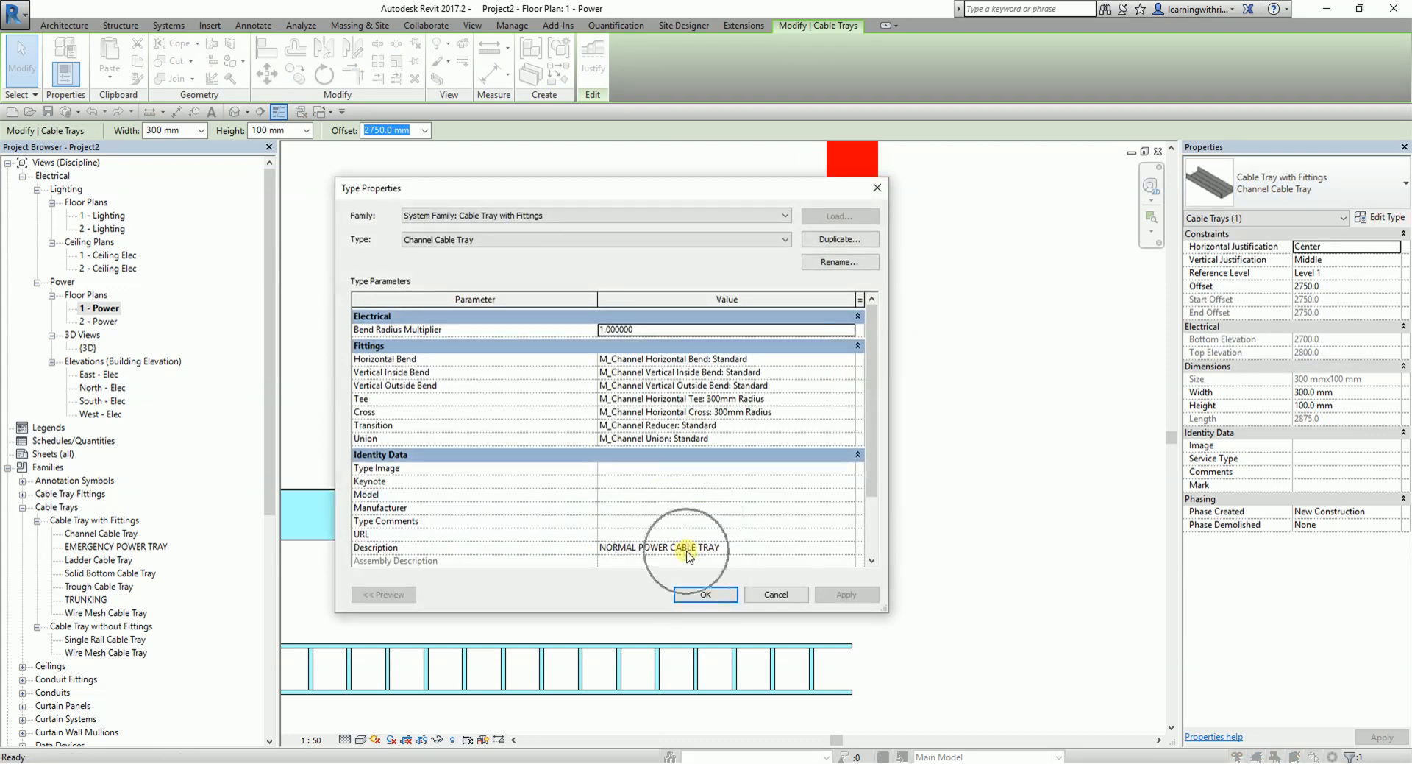
{"action": "left_click", "coordinate": [783, 599]}
{"action": "left_click", "coordinate": [971, 385]}
- Duplicate the horizontal bend's Standard type as CHANNEL CABLE TRAY FITTINGS and apply it to the bend
{"action": "left_click", "coordinate": [872, 481]}
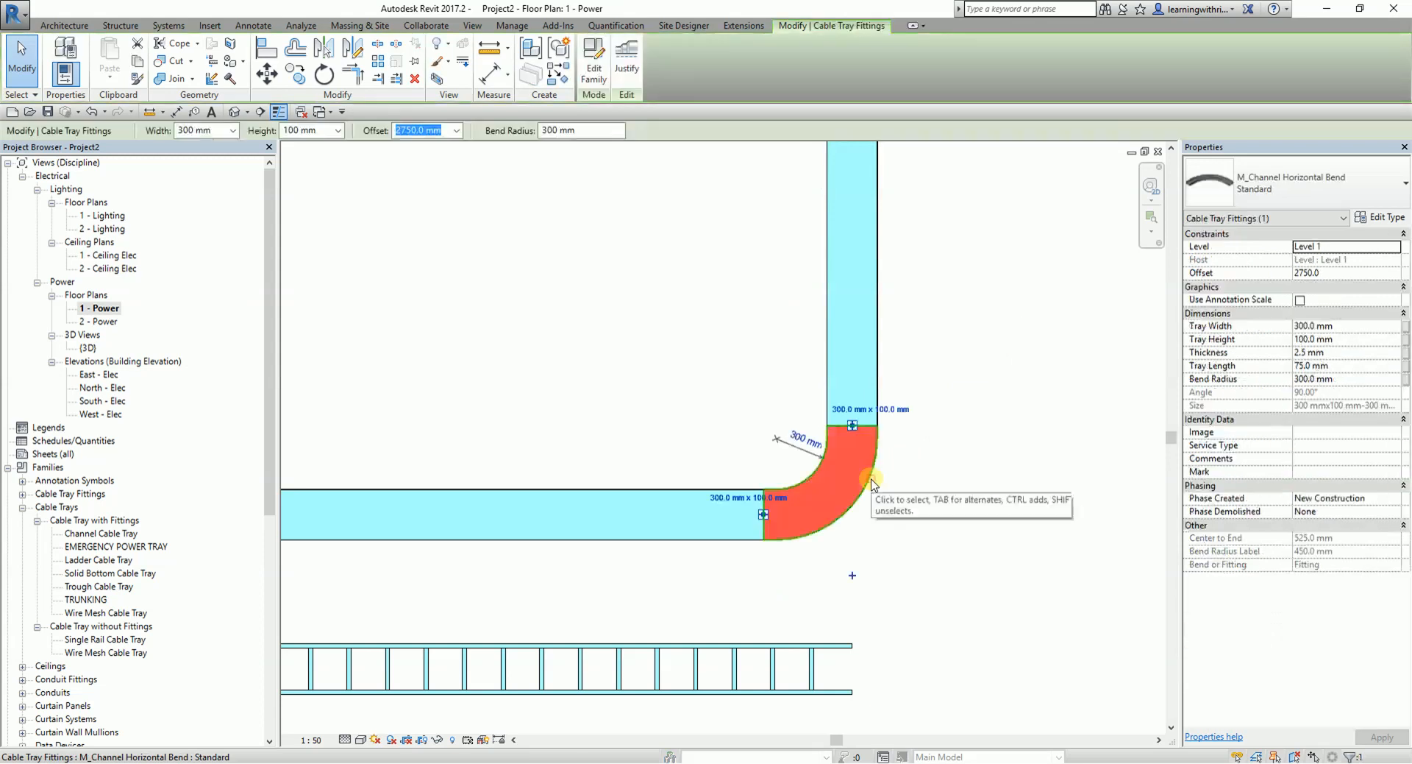
{"action": "left_click", "coordinate": [1385, 220]}
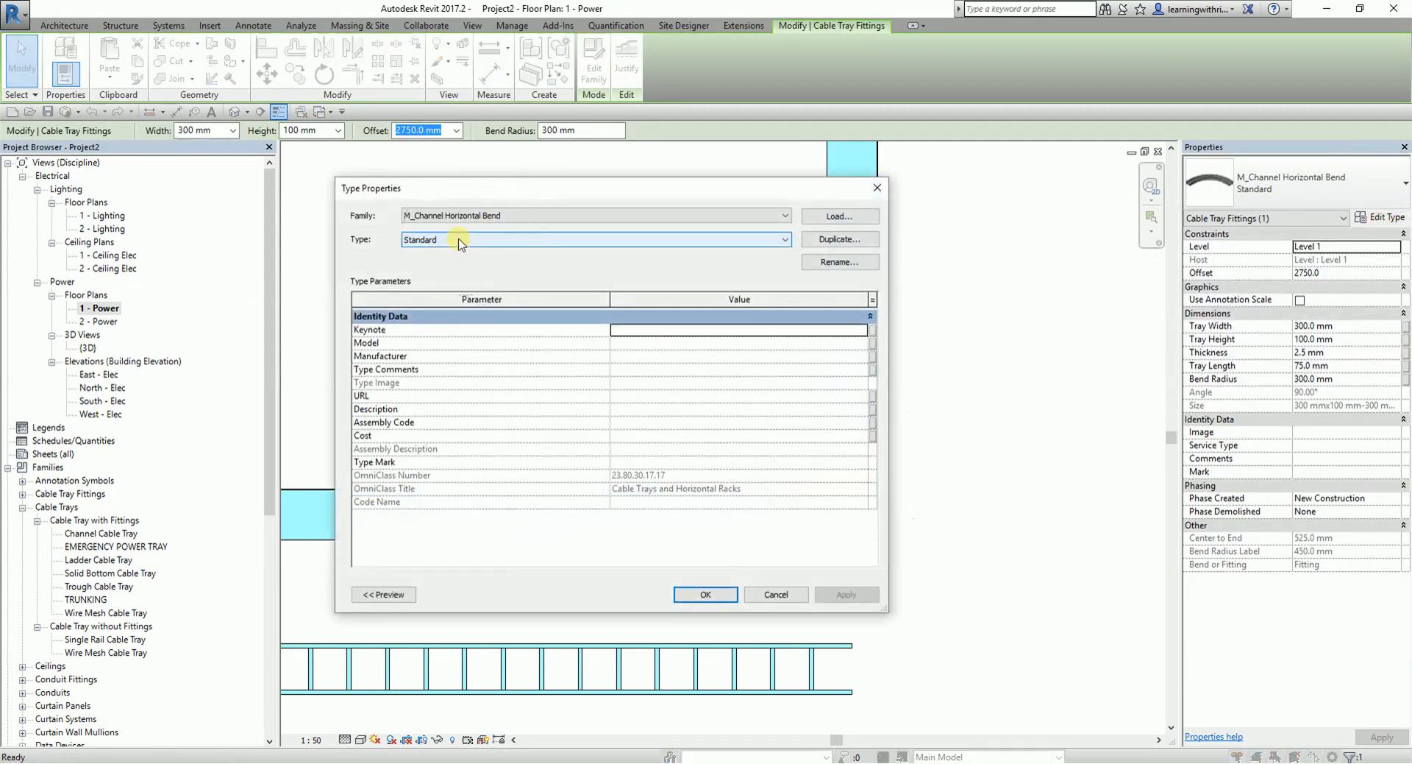
{"action": "left_click", "coordinate": [854, 240]}
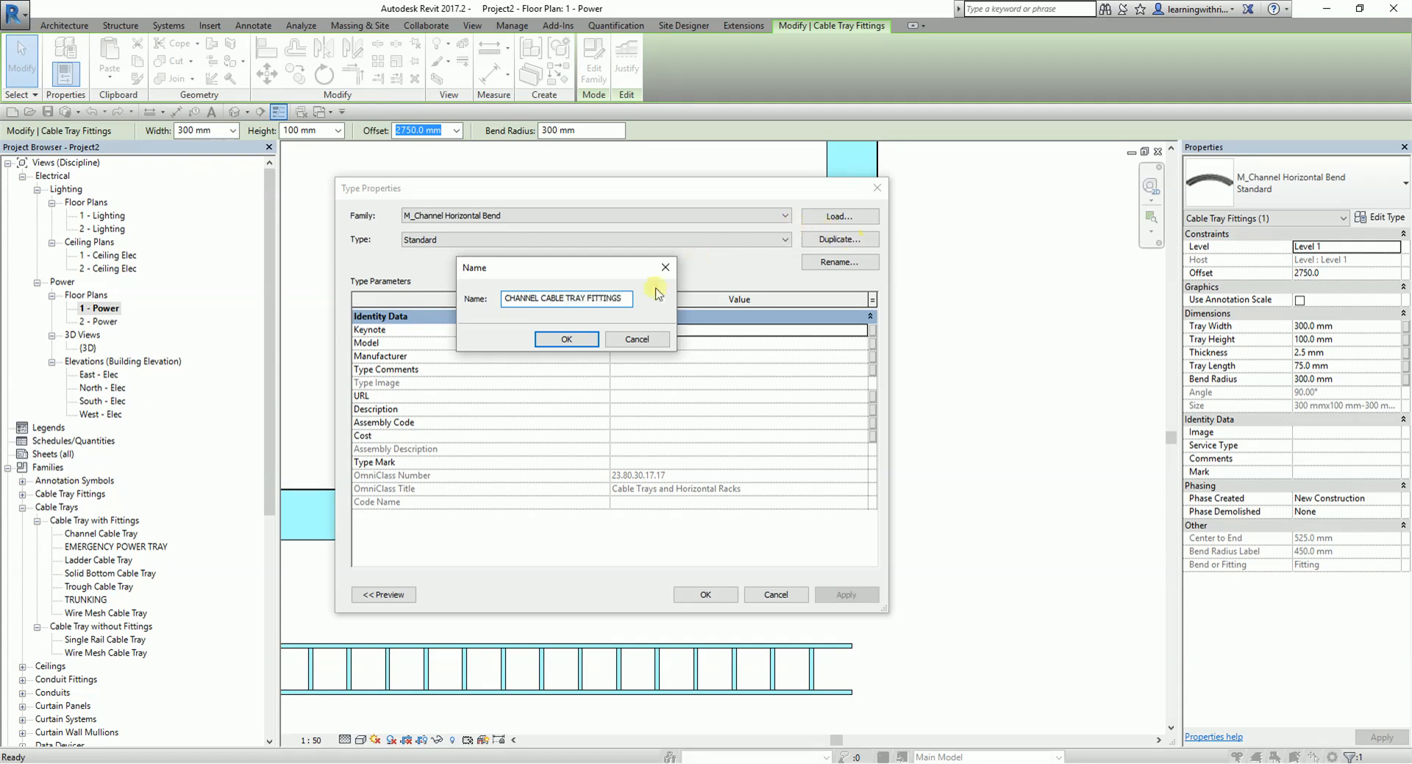
{"action": "left_click", "coordinate": [565, 340]}
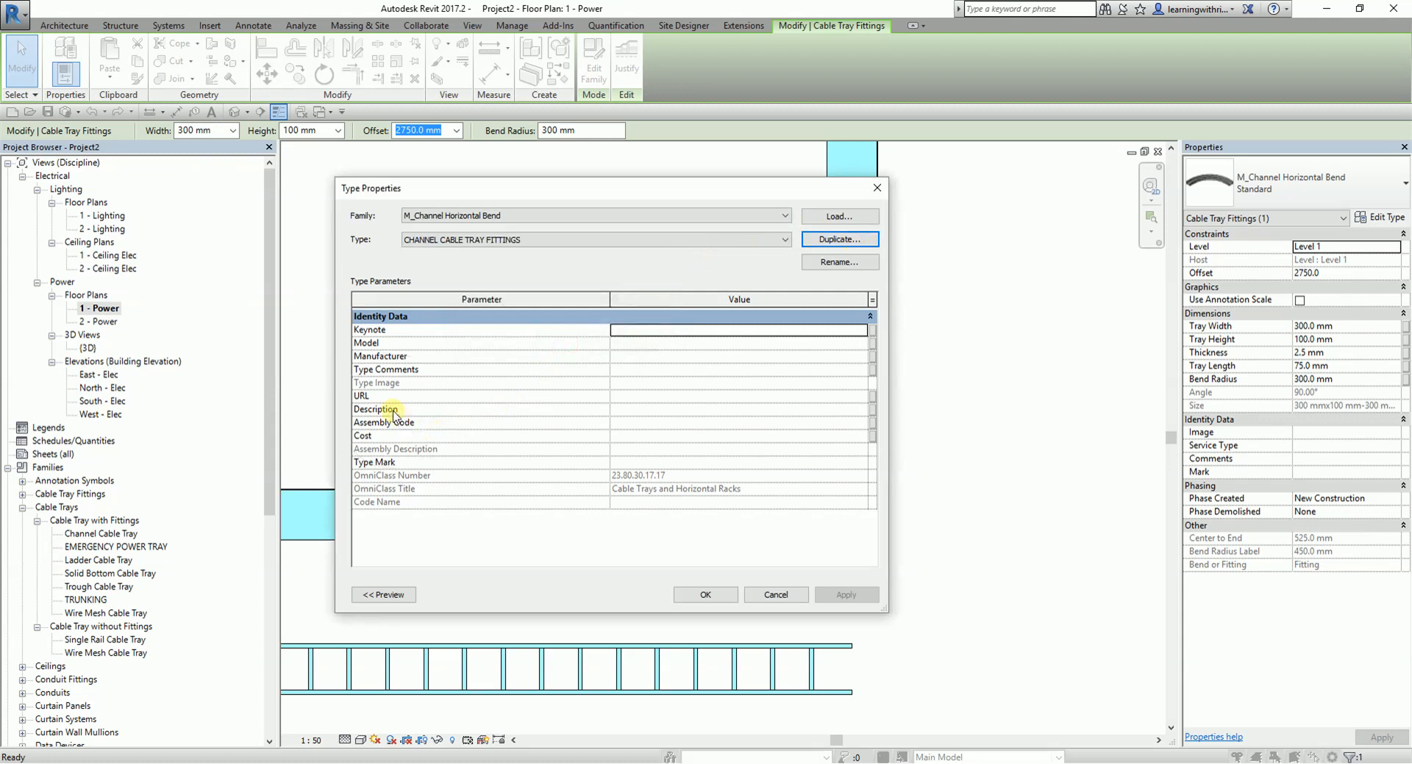
{"action": "left_click", "coordinate": [668, 412]}
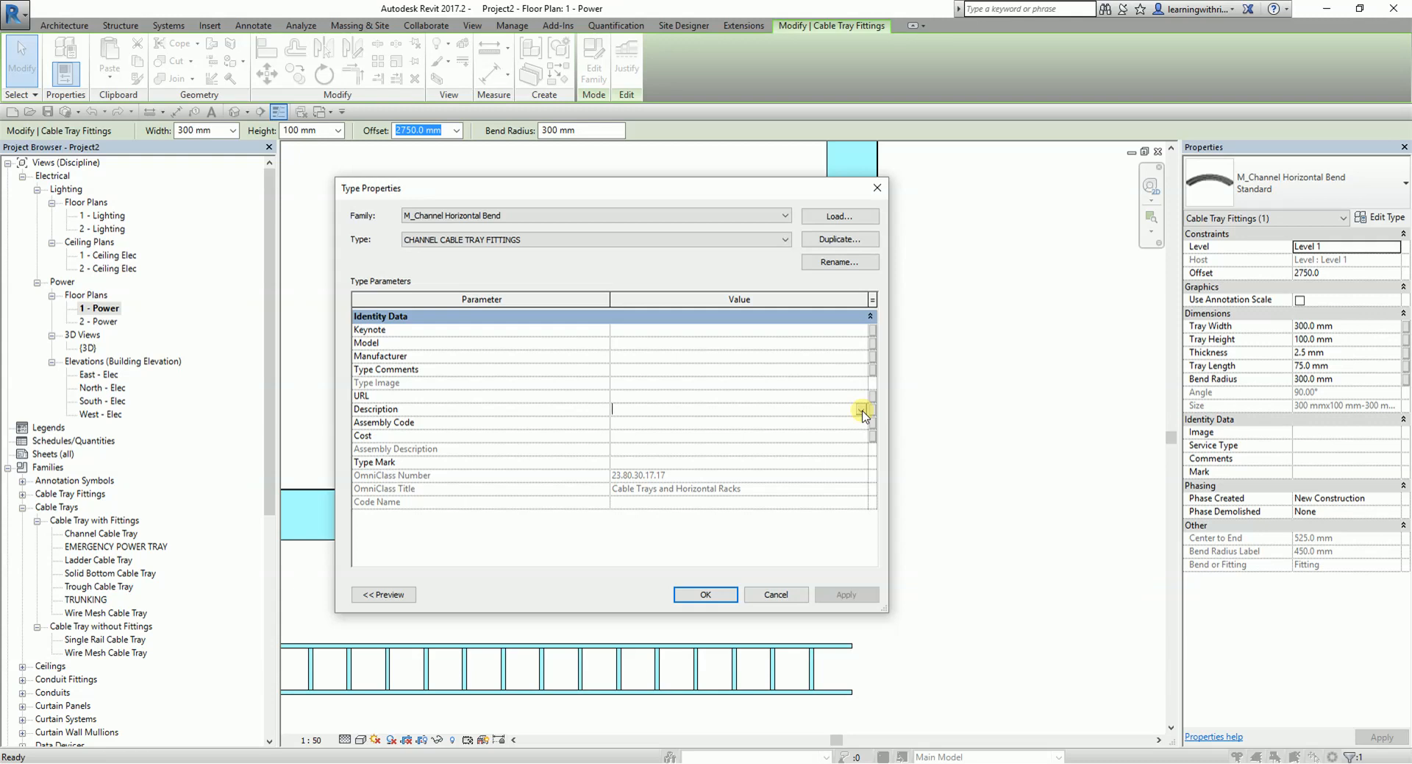
{"action": "left_click", "coordinate": [708, 594]}
{"action": "left_click", "coordinate": [662, 372]}
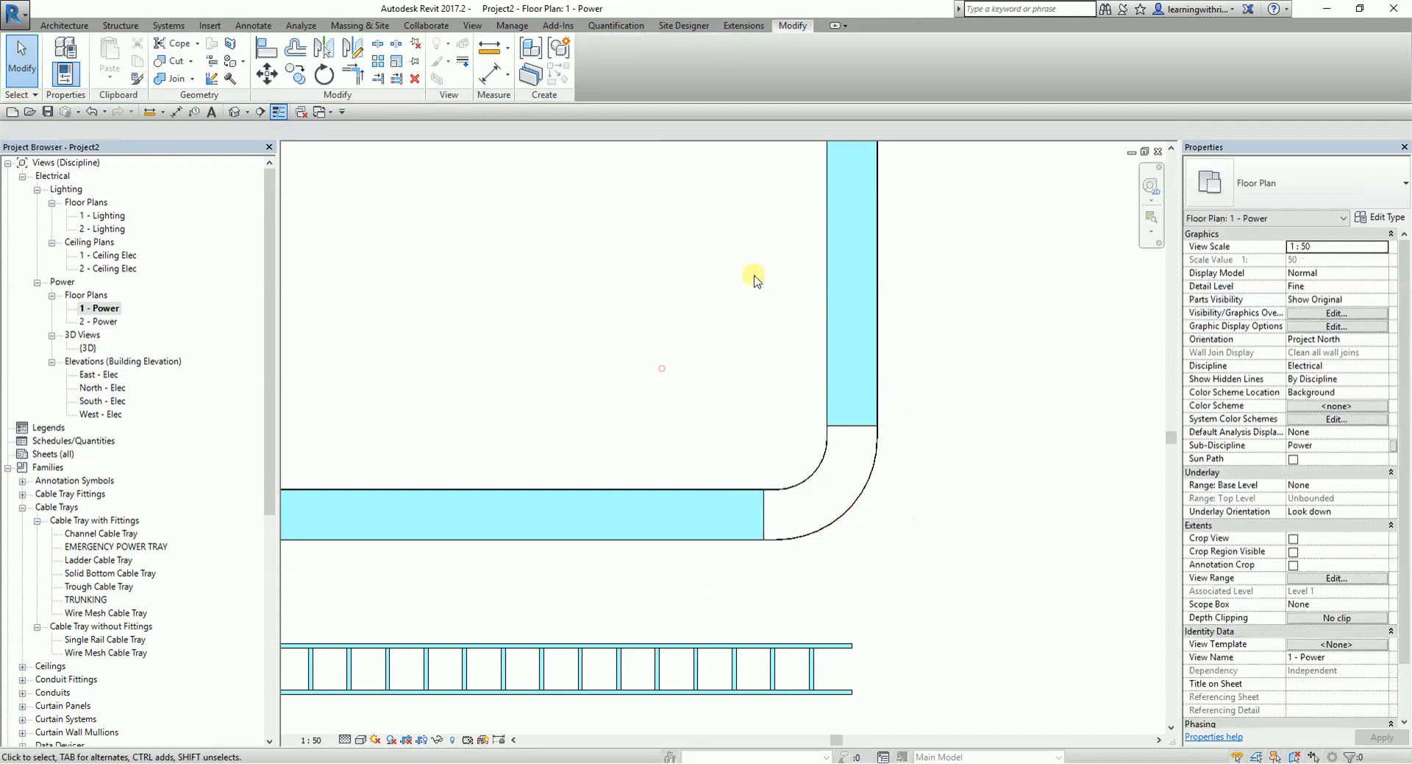
- Copy the Description text from the vertical channel cable tray's type properties
{"action": "left_click", "coordinate": [824, 272]}
{"action": "left_click", "coordinate": [1397, 218]}
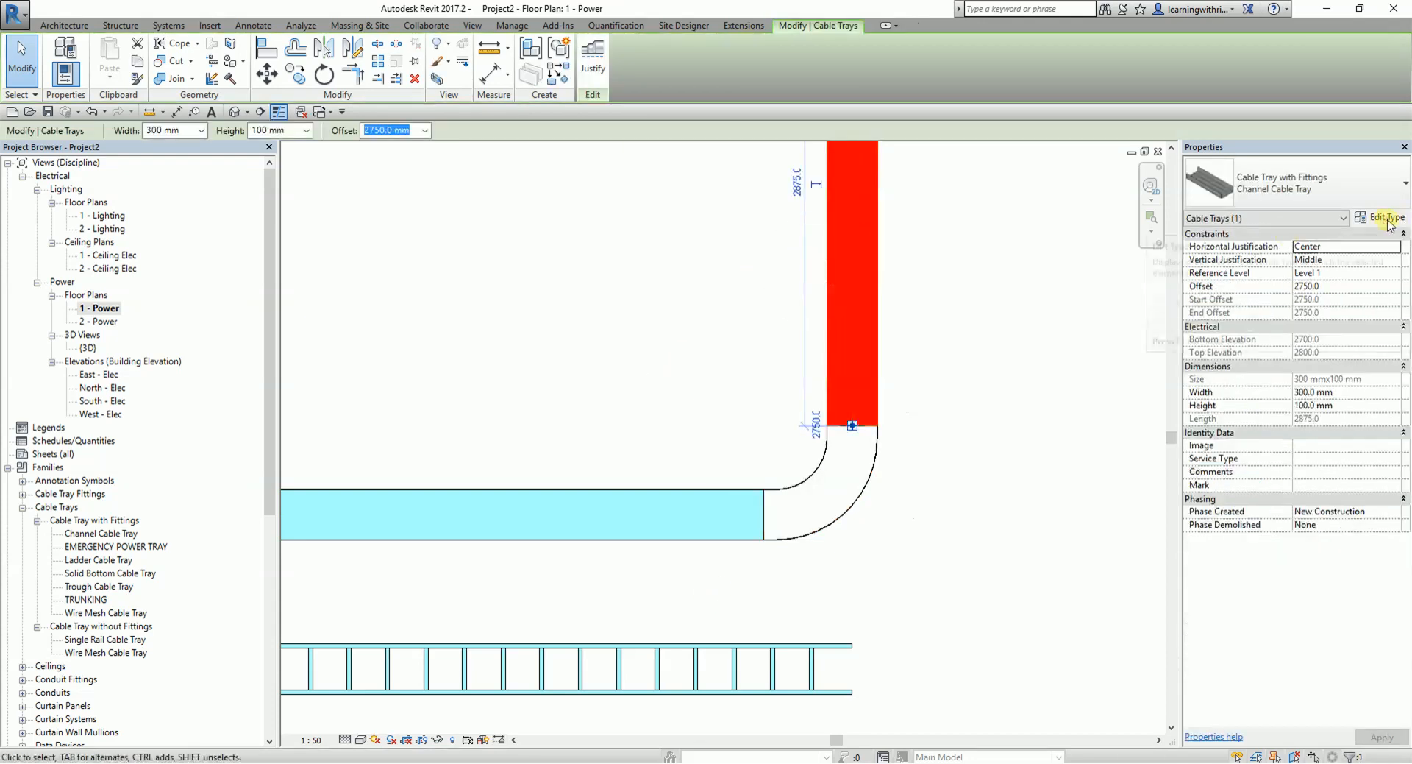
{"action": "left_click", "coordinate": [728, 548]}
{"action": "key", "text": "ctrl+c"}
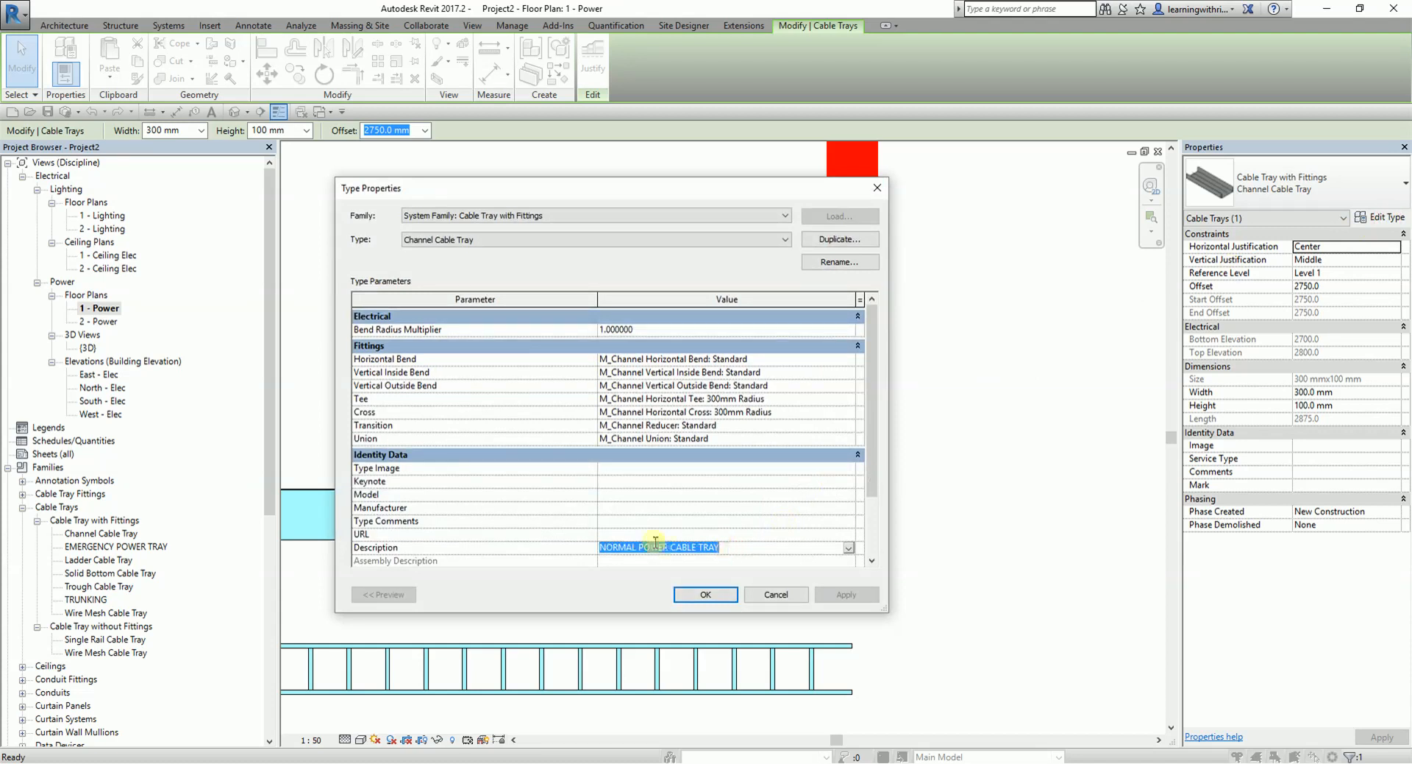
{"action": "left_click", "coordinate": [774, 593]}
{"action": "left_click", "coordinate": [1002, 383]}
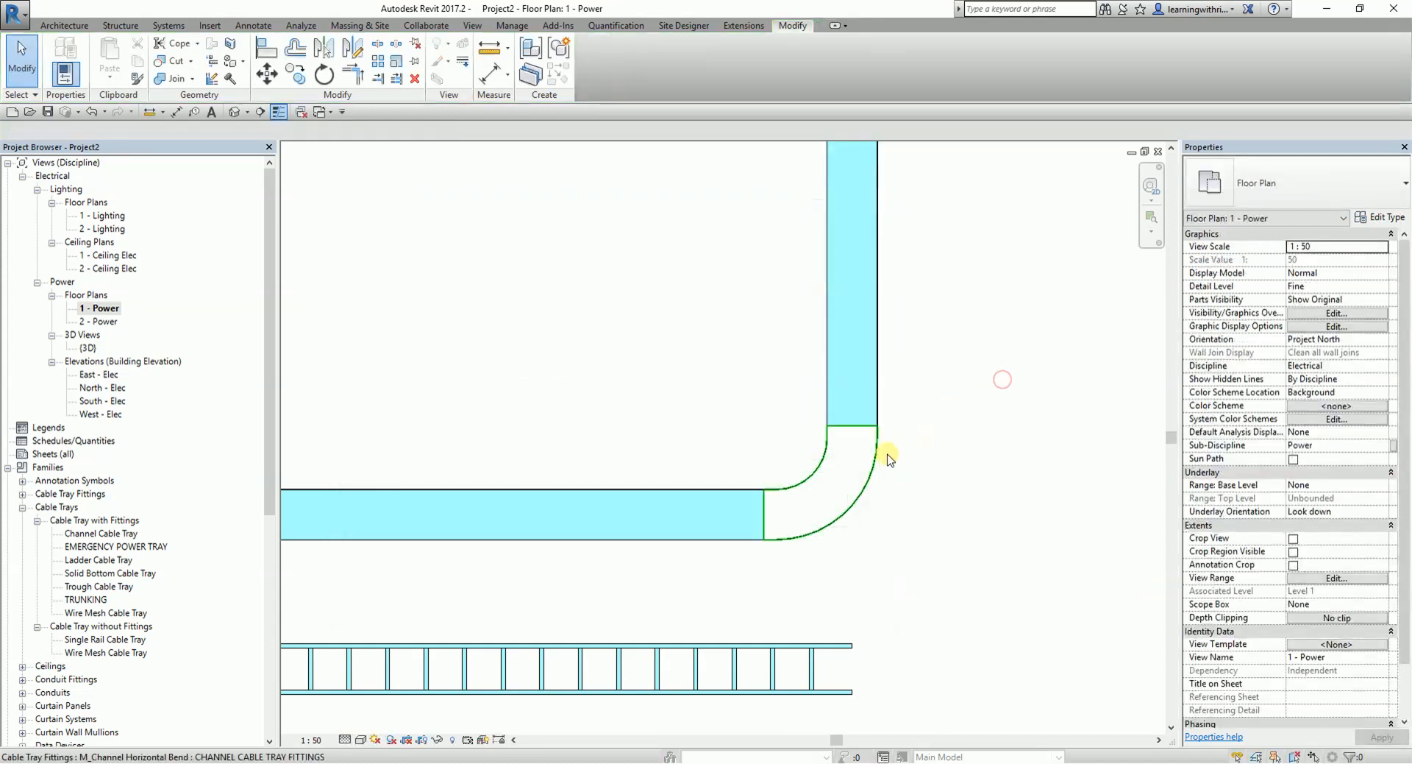
- Set the Description of the channel bend's CHANNEL CABLE TRAY FITTINGS type to NORMAL POWER CABLE TRAY
{"action": "left_click", "coordinate": [868, 474]}
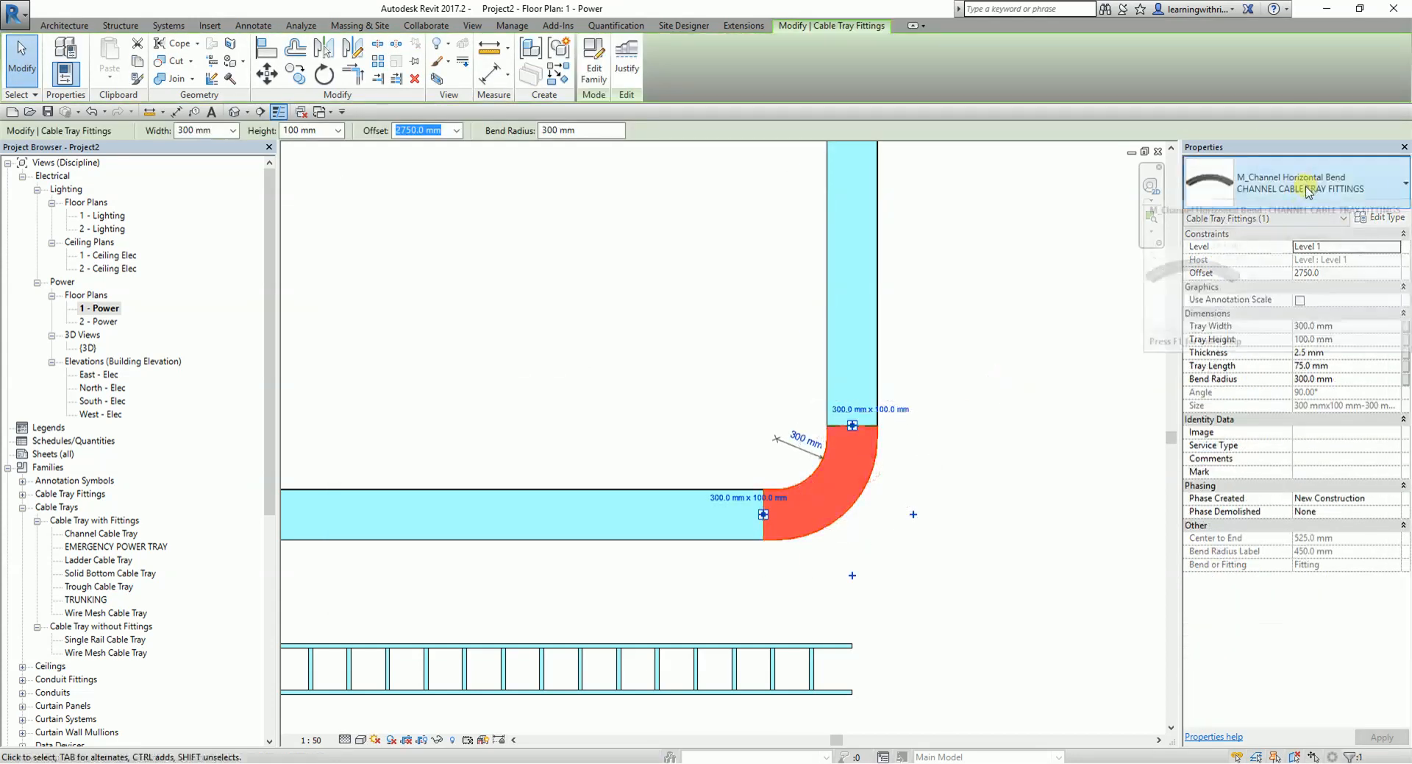
{"action": "left_click", "coordinate": [1392, 219]}
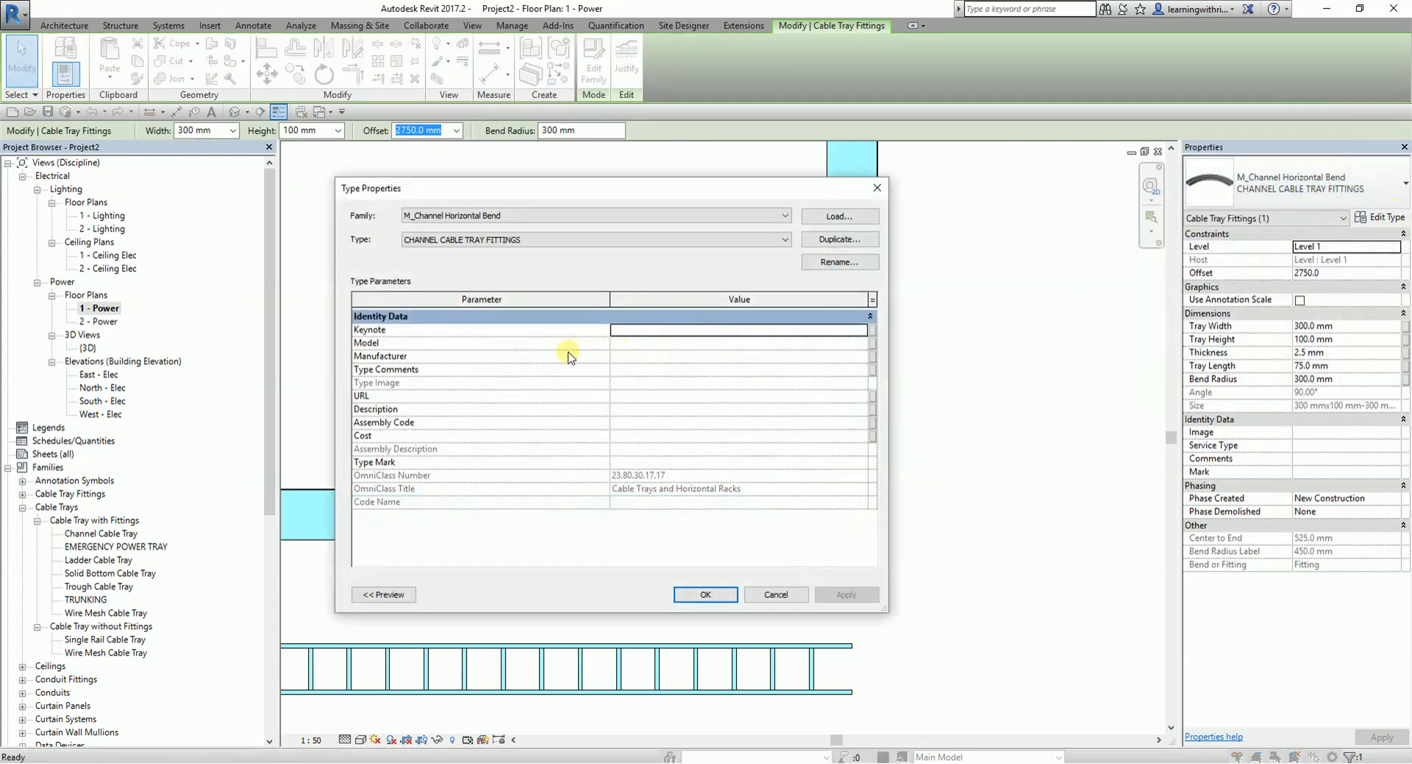
{"action": "left_click", "coordinate": [627, 409]}
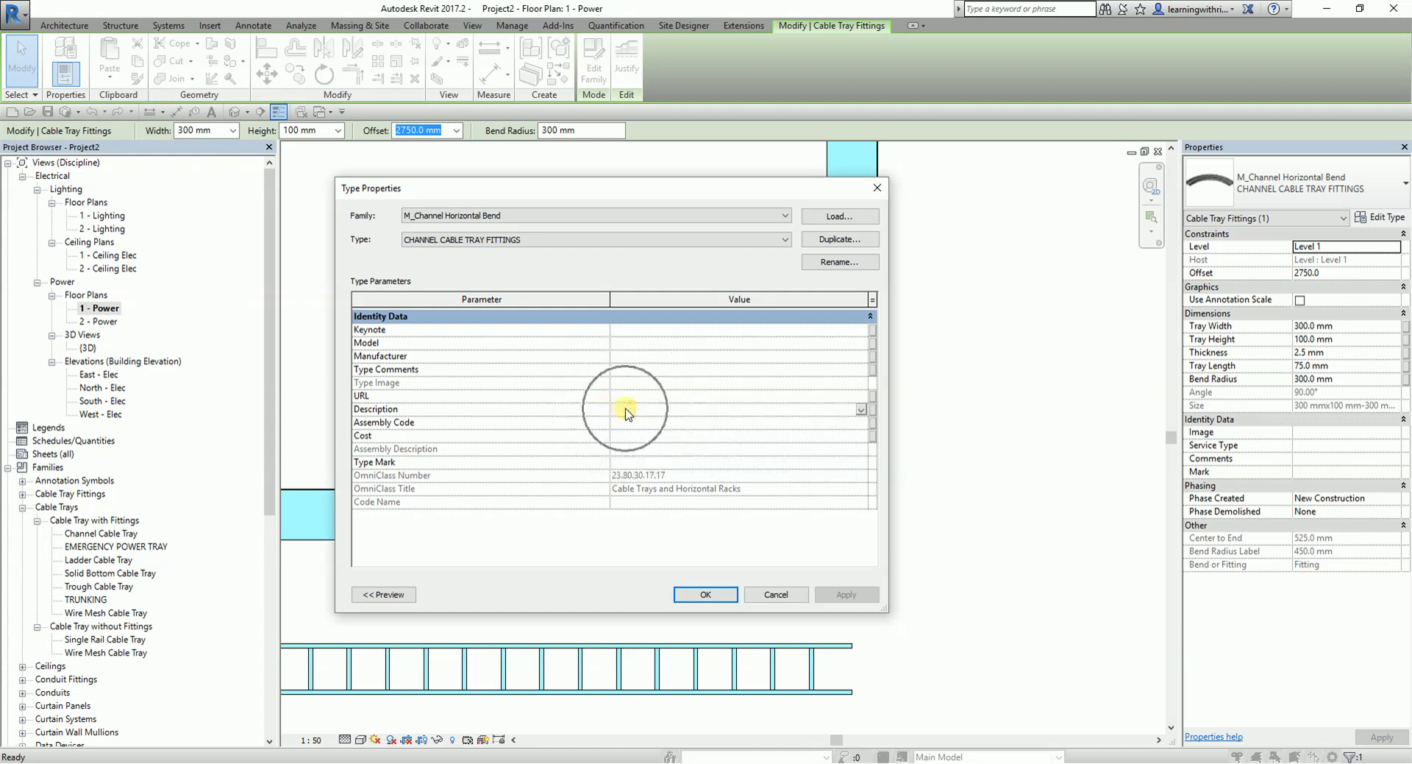
{"action": "key", "text": "ctrl+v"}
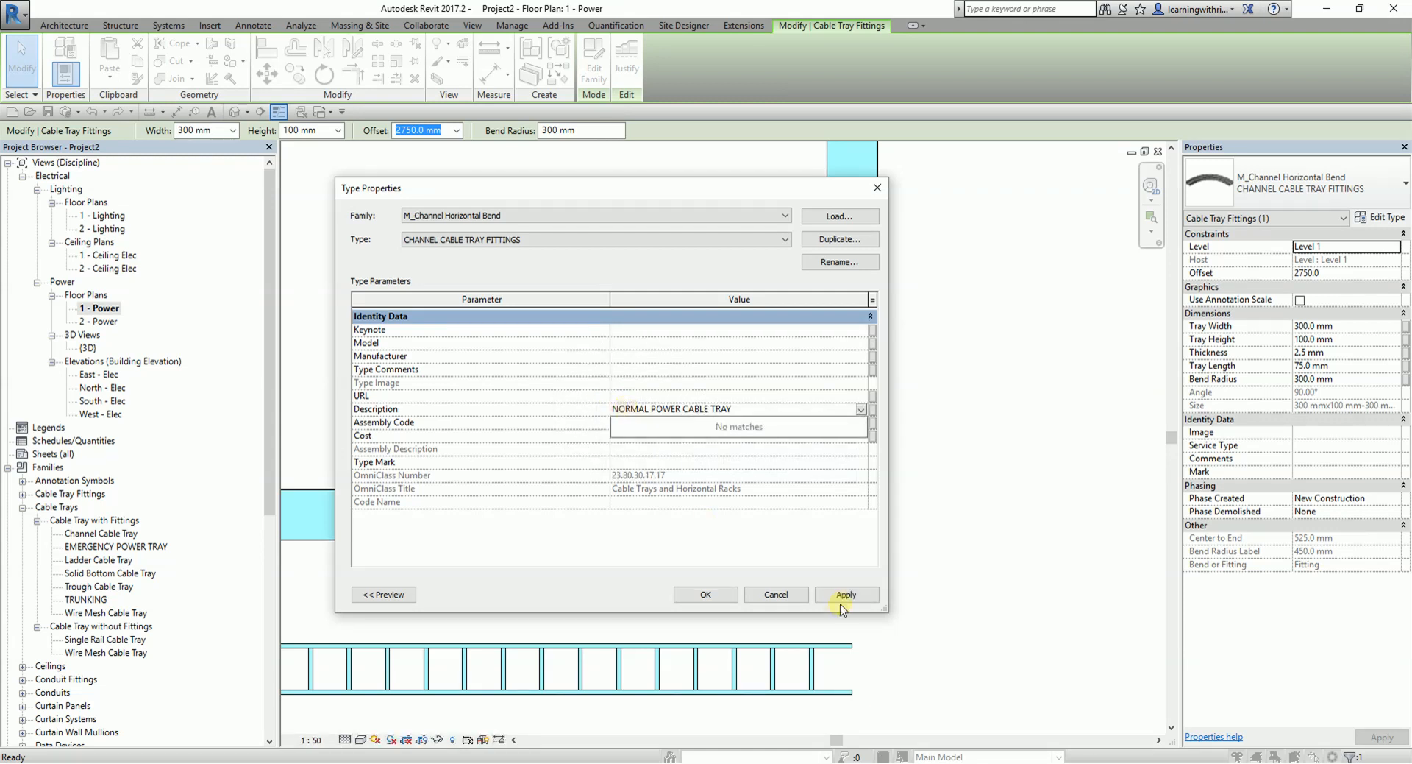
{"action": "left_click", "coordinate": [704, 594]}
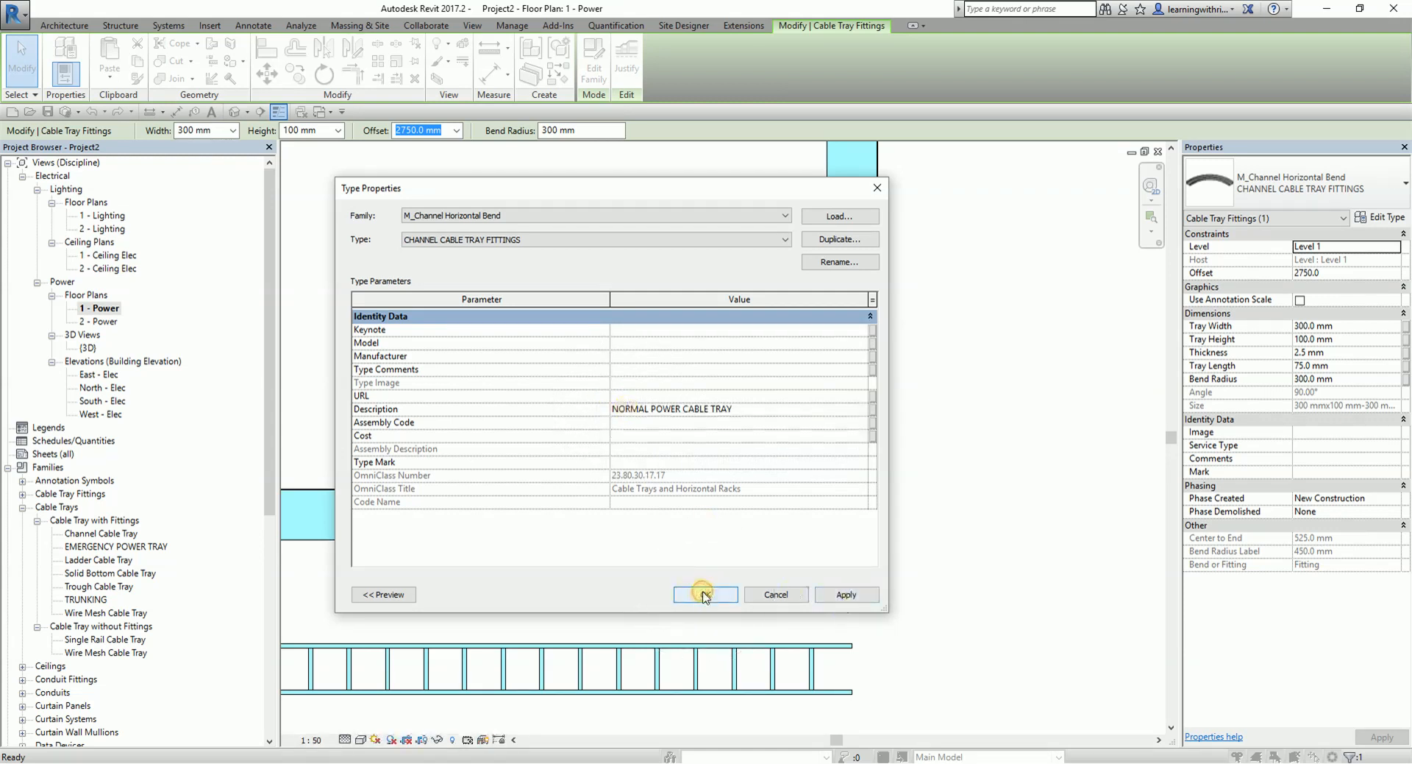
{"action": "left_click", "coordinate": [704, 594]}
{"action": "left_click", "coordinate": [1029, 552]}
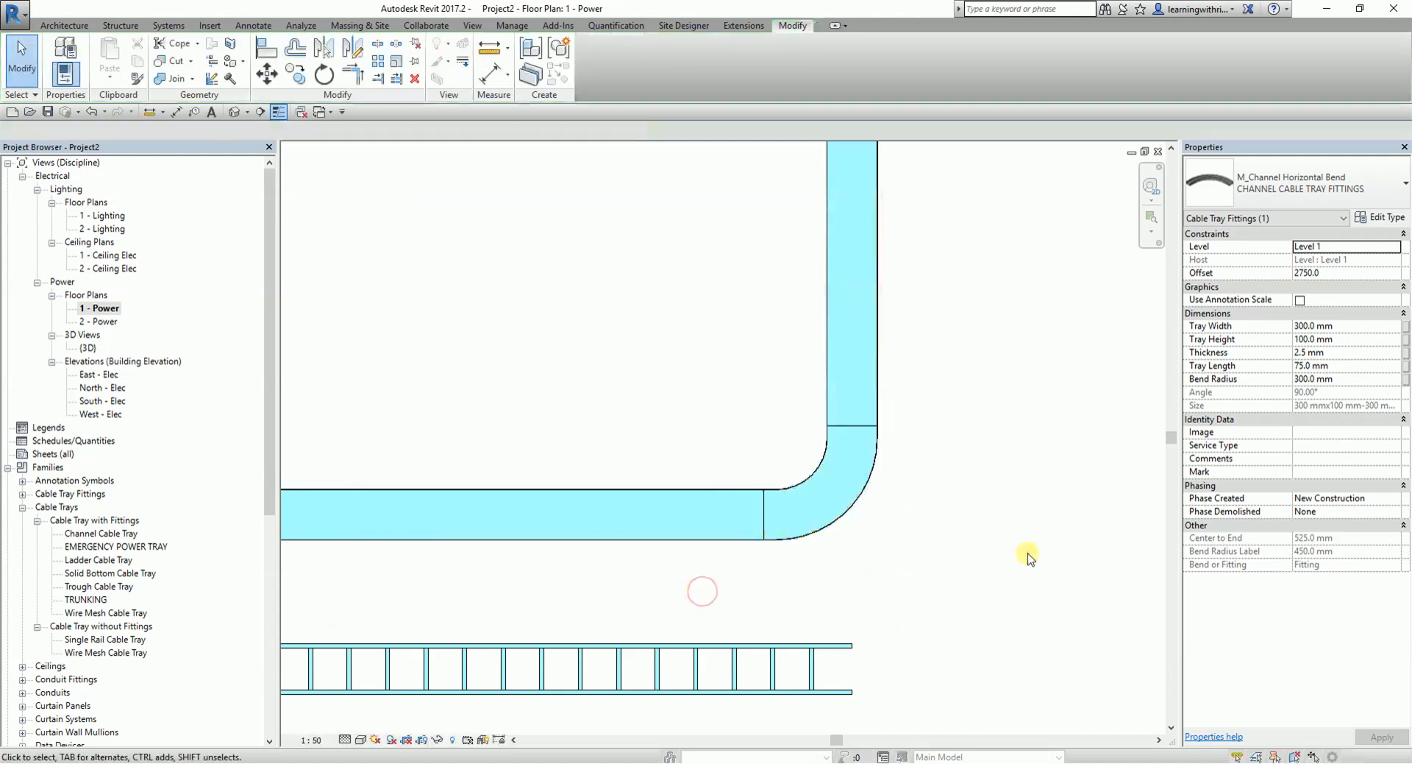
- Apply the CABLE TRAY view template's properties to the 1 - Power floor plan
{"action": "scroll", "coordinate": [883, 419], "scroll_direction": "down", "scroll_amount": 5}
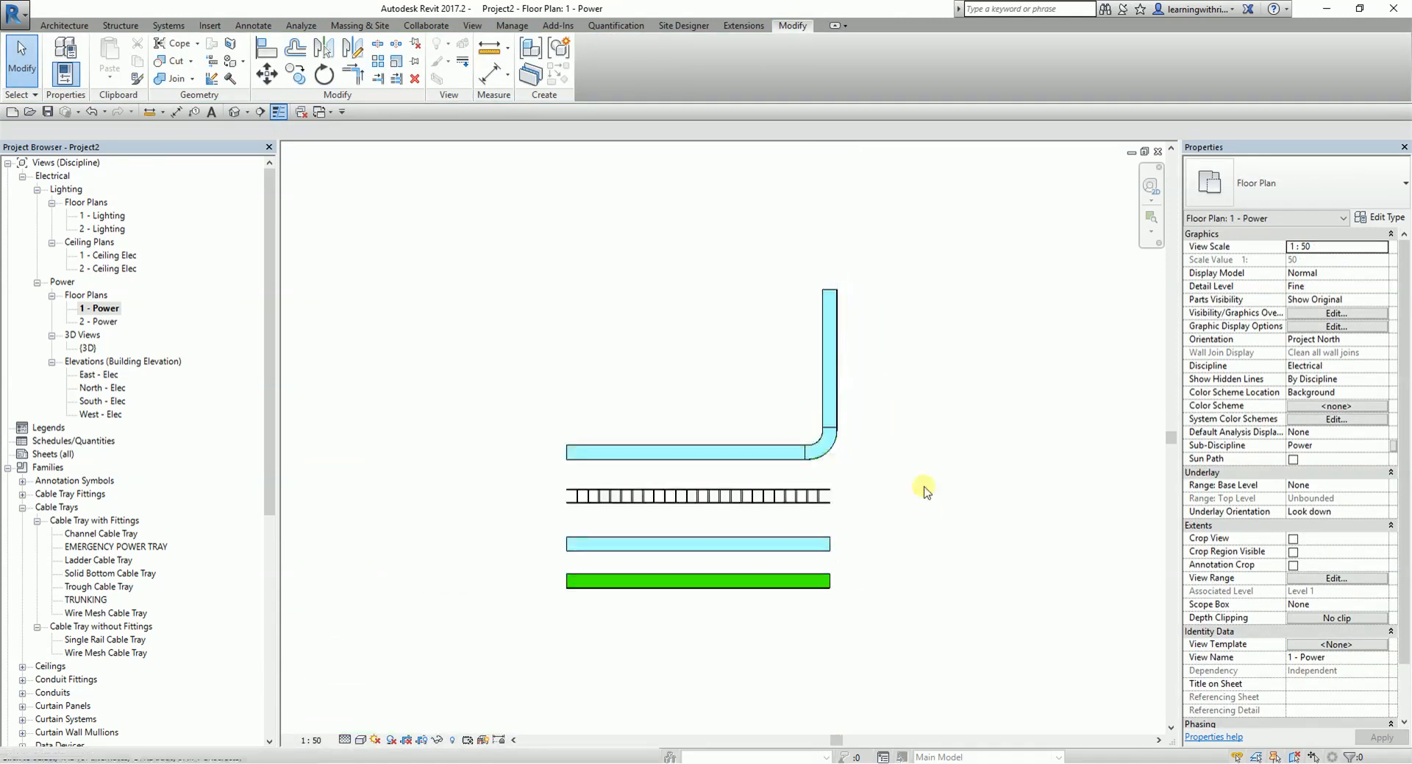
{"action": "scroll", "coordinate": [757, 370], "scroll_direction": "up", "scroll_amount": 3}
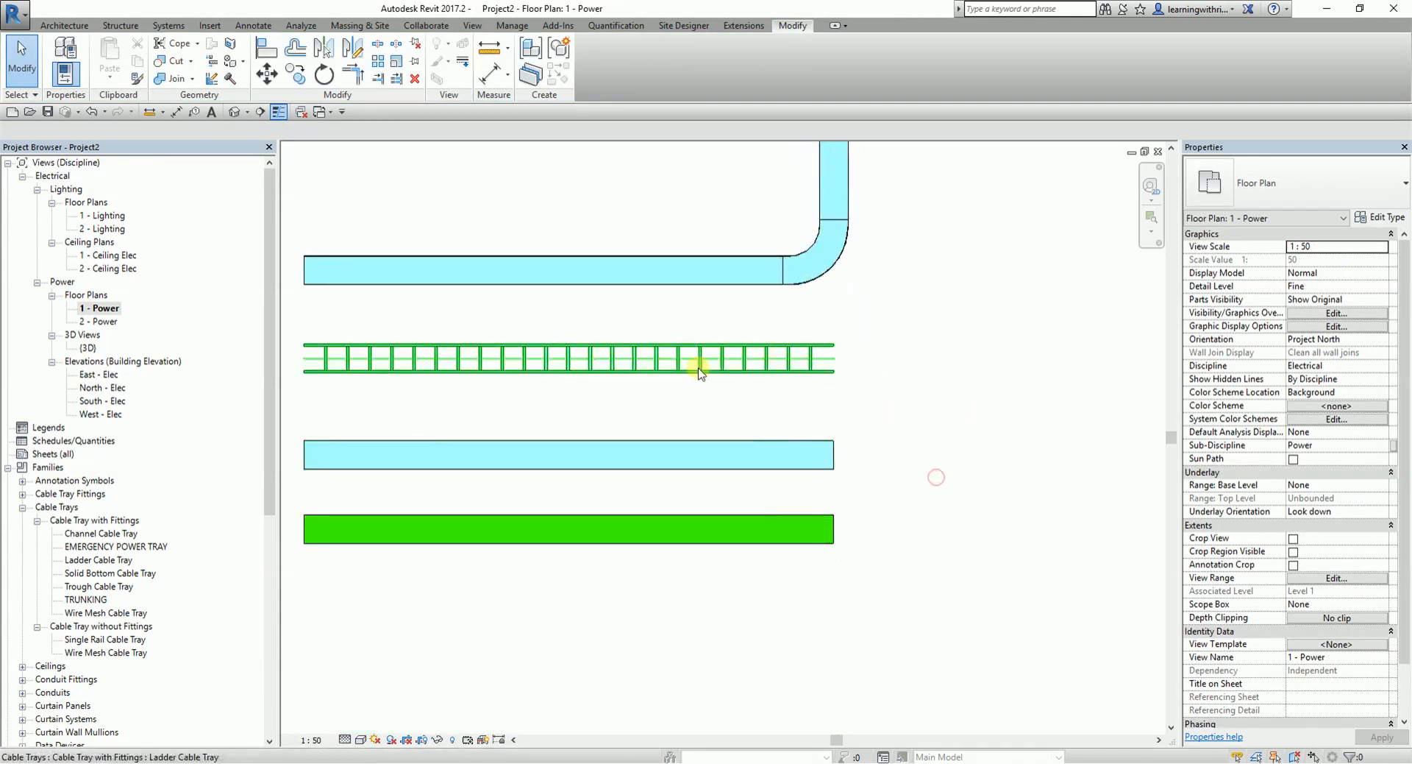
{"action": "middle_click_drag", "start_coordinate": [609, 357], "coordinate": [653, 383]}
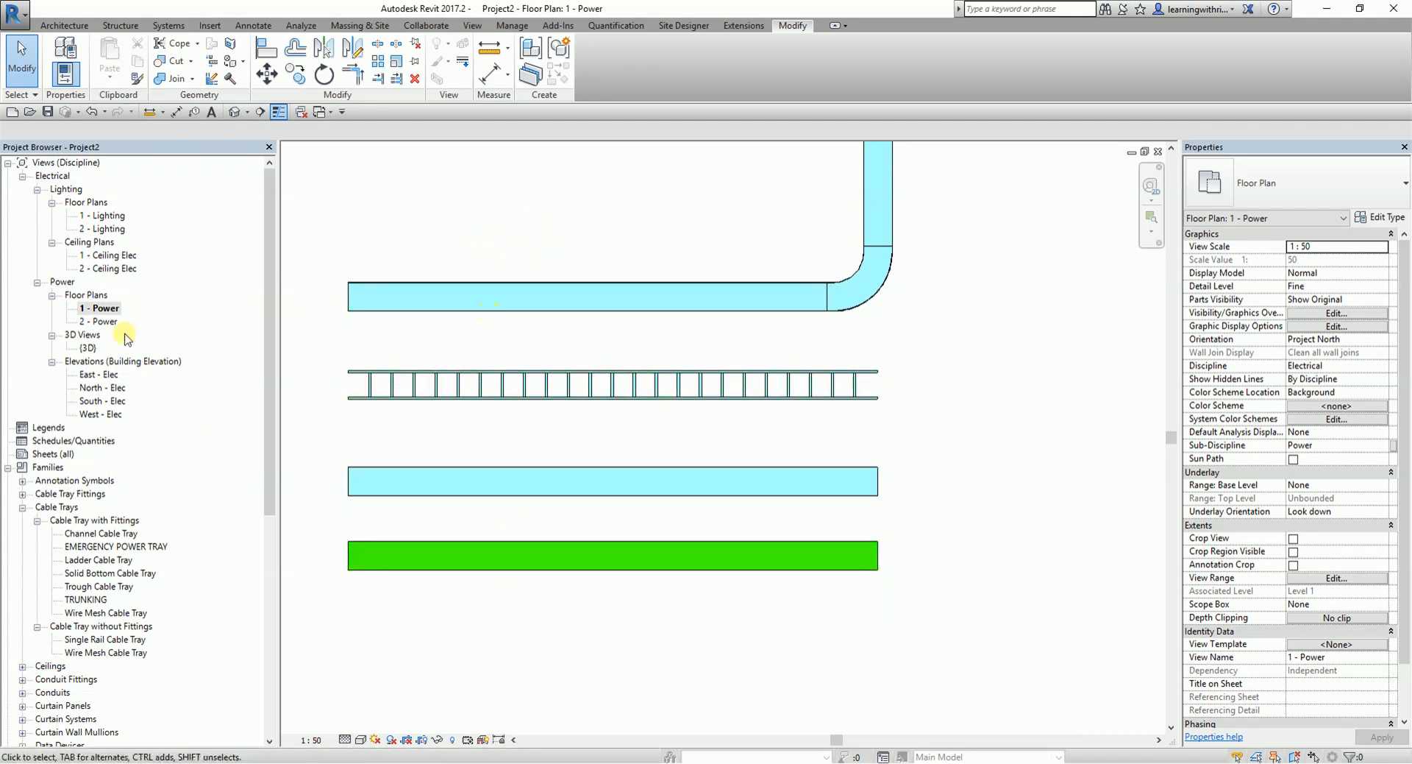
{"action": "right_click", "coordinate": [111, 314]}
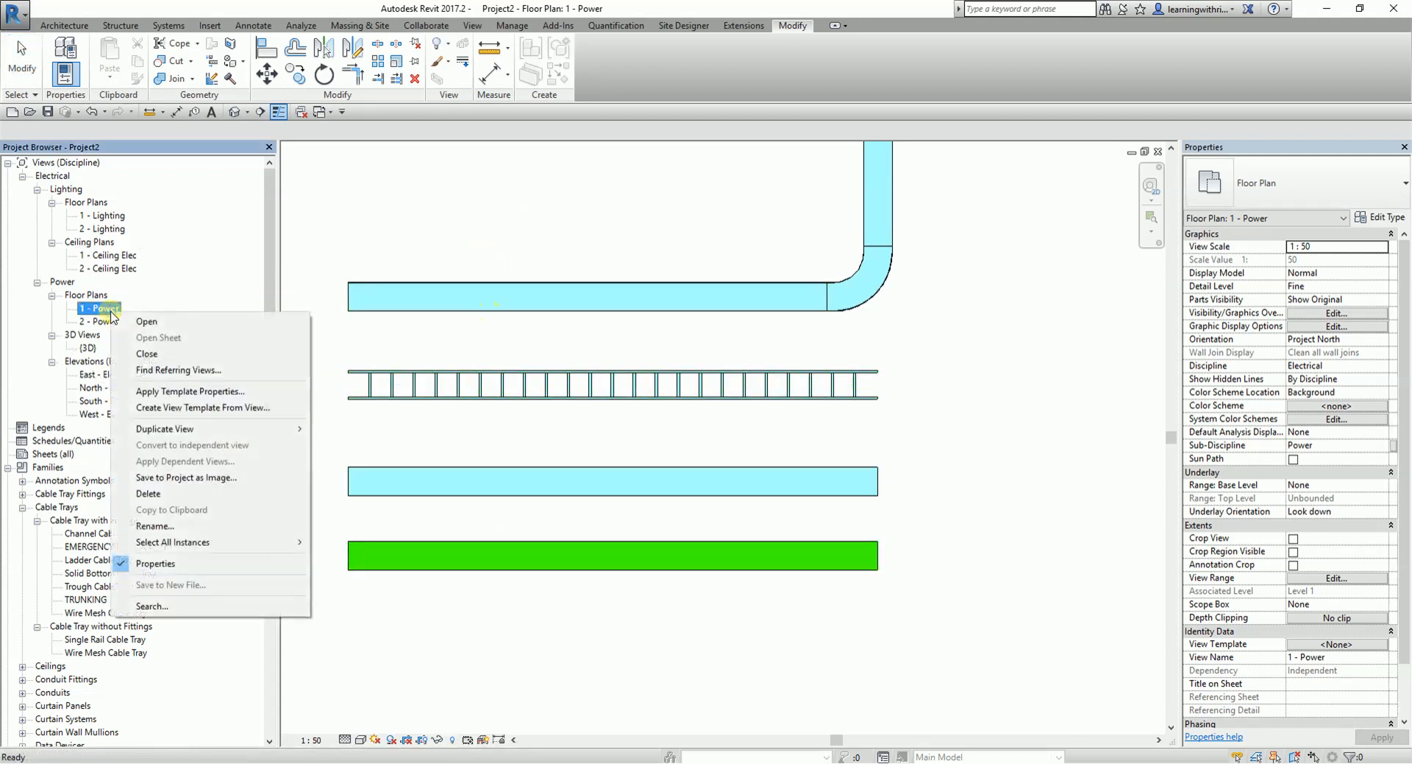
{"action": "left_click", "coordinate": [205, 395]}
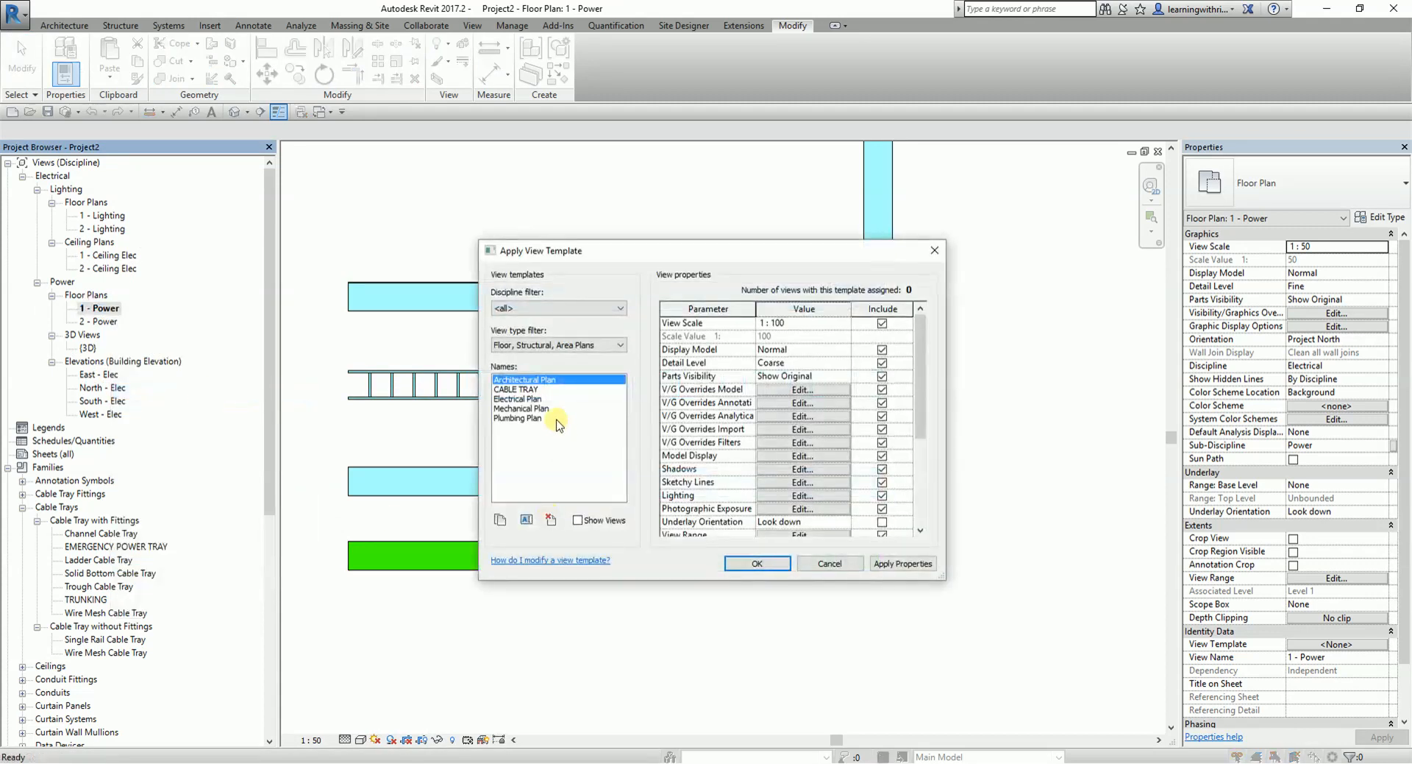
{"action": "left_click", "coordinate": [530, 391]}
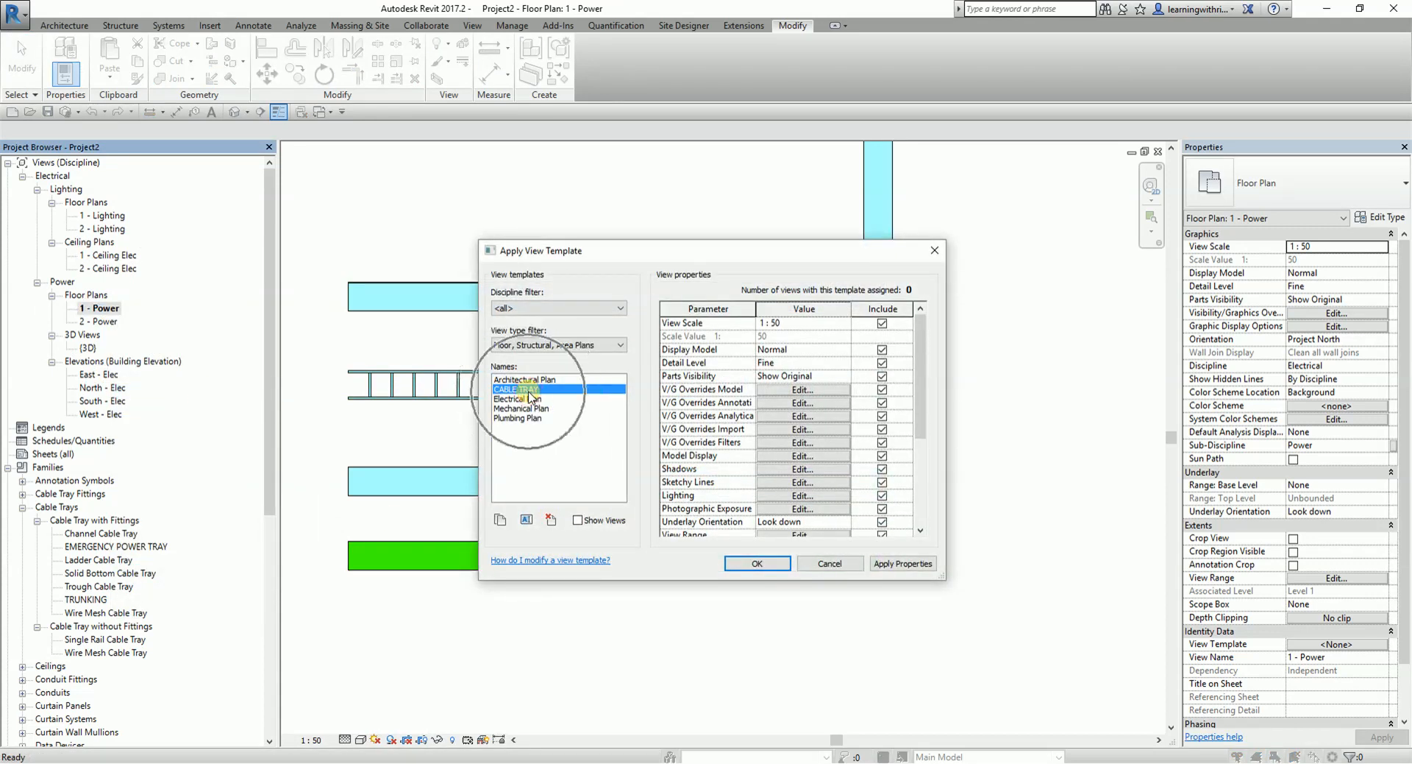
{"action": "left_click", "coordinate": [757, 564]}
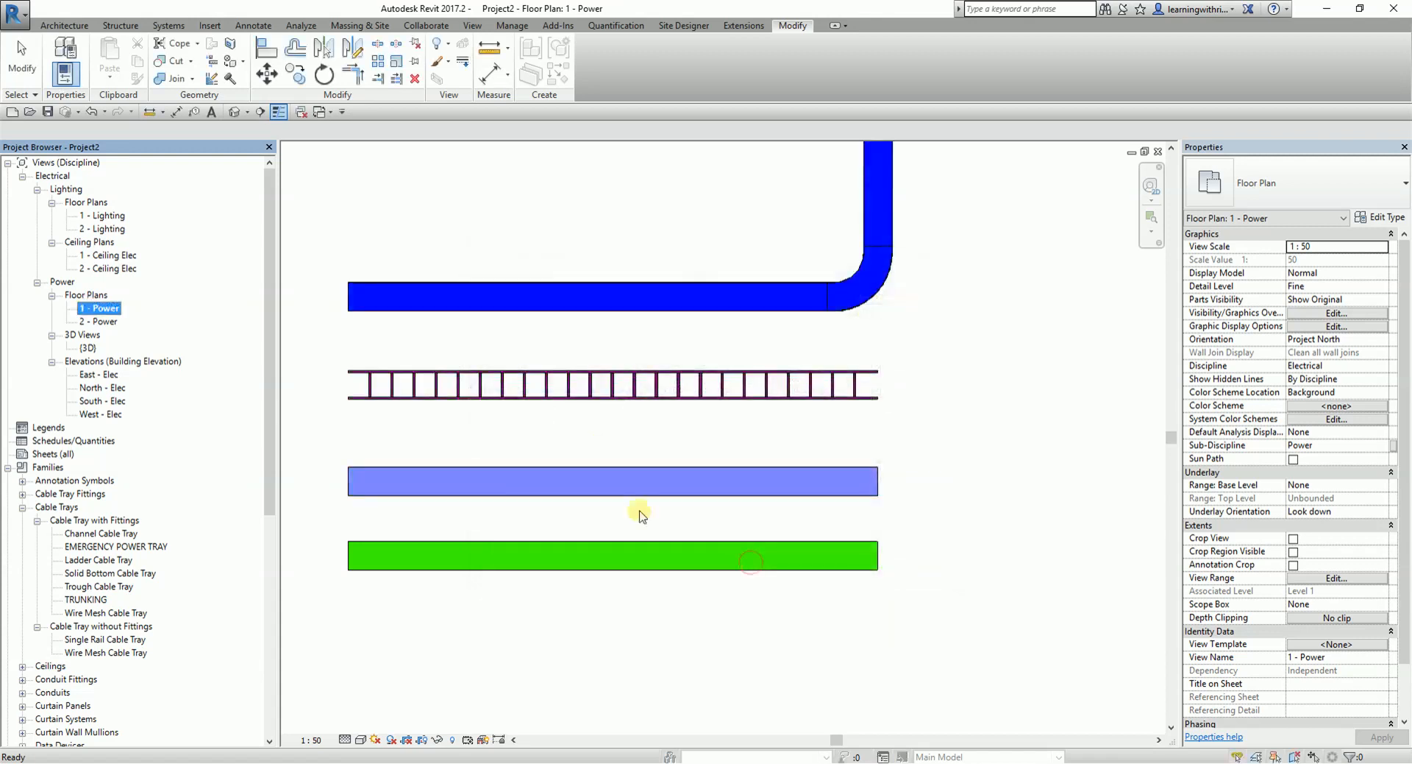
- Stretch the right end of the ladder cable tray outward to a total length of about 7600 mm
{"action": "scroll", "coordinate": [956, 437], "scroll_direction": "down", "scroll_amount": 3}
{"action": "left_click", "coordinate": [956, 438]}
{"action": "scroll", "coordinate": [779, 409], "scroll_direction": "up", "scroll_amount": 5}
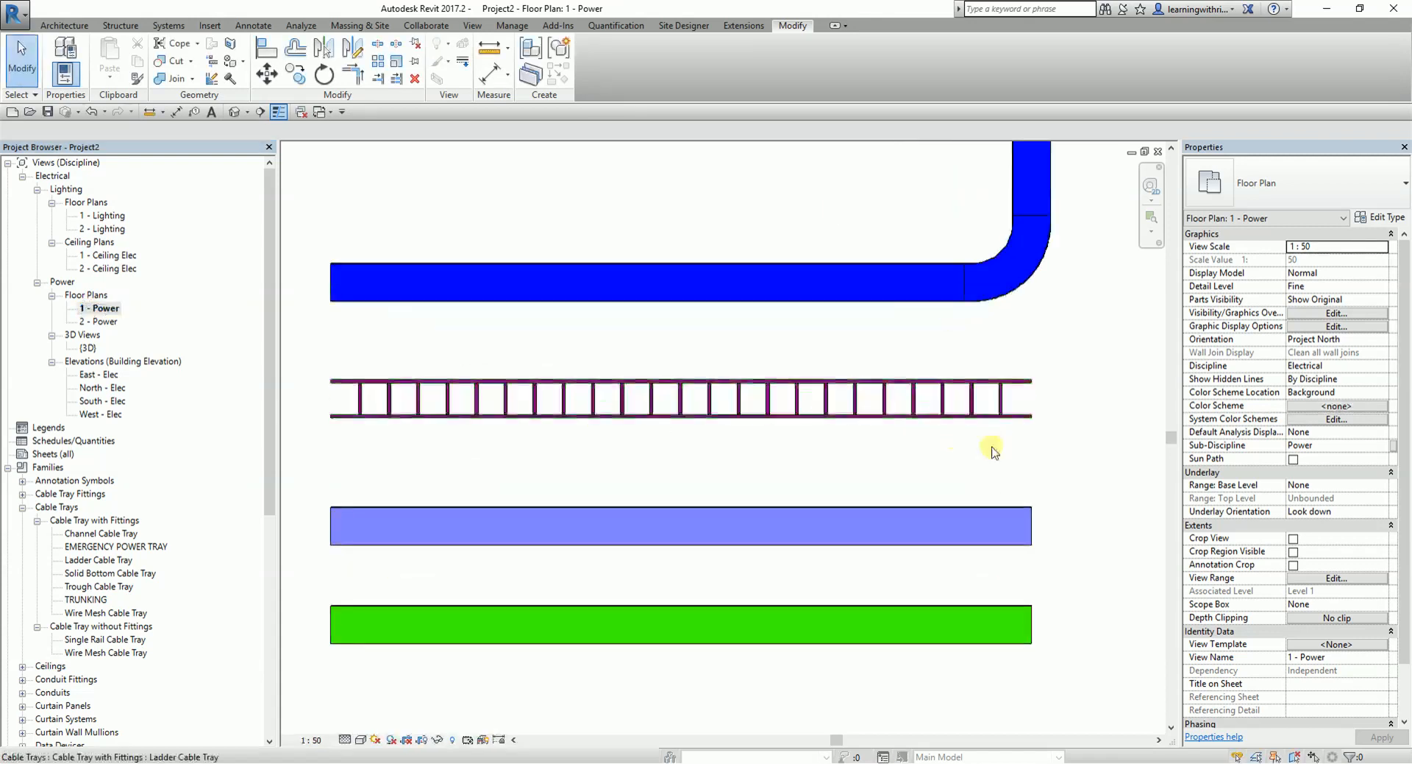
{"action": "middle_click_drag", "start_coordinate": [1029, 450], "coordinate": [751, 462]}
{"action": "left_click", "coordinate": [735, 432]}
{"action": "left_click_drag", "start_coordinate": [754, 410], "coordinate": [1021, 412]}
{"action": "left_click", "coordinate": [1015, 247]}
- Copy the Description text from the ladder cable tray's type properties
{"action": "scroll", "coordinate": [1015, 249], "scroll_direction": "down", "scroll_amount": 1}
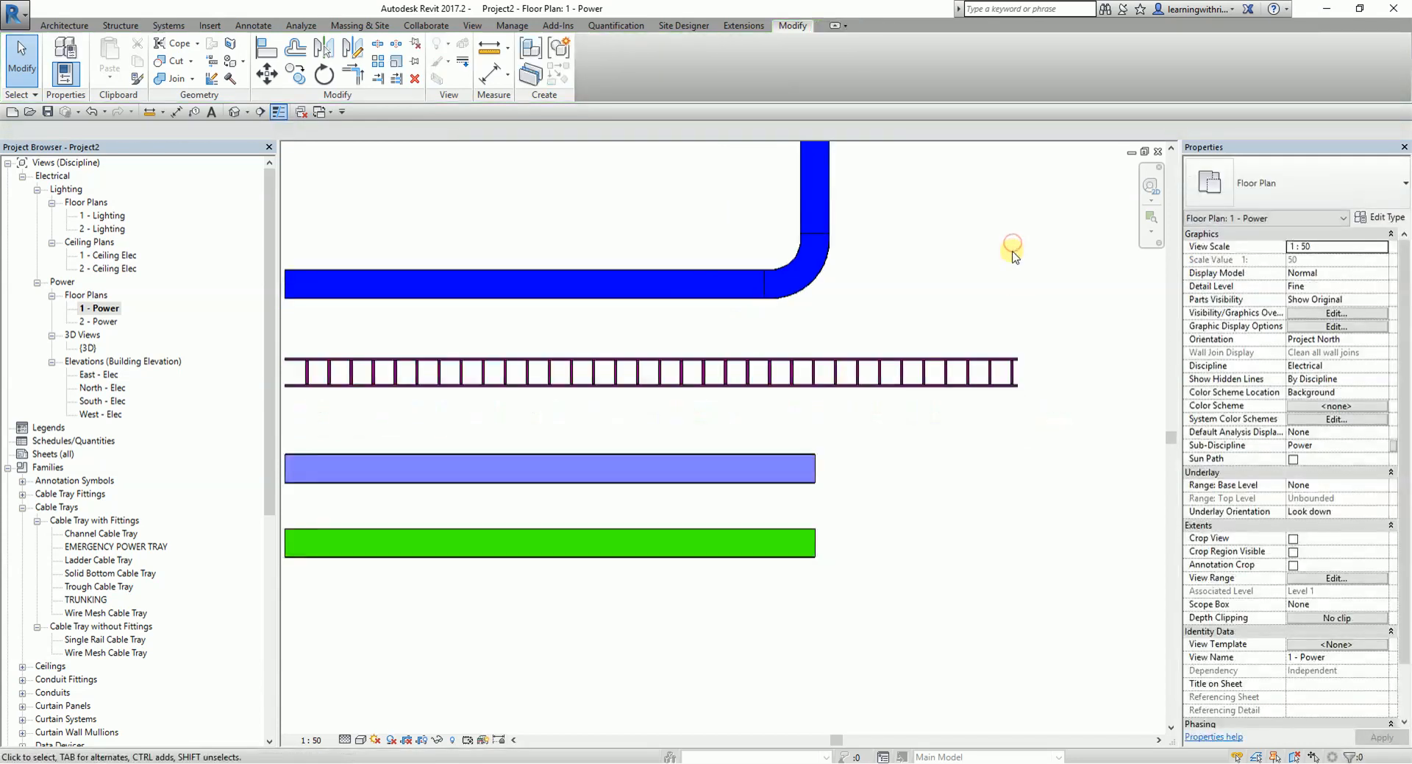
{"action": "middle_click_drag", "start_coordinate": [1013, 253], "coordinate": [850, 345]}
{"action": "left_click", "coordinate": [844, 456]}
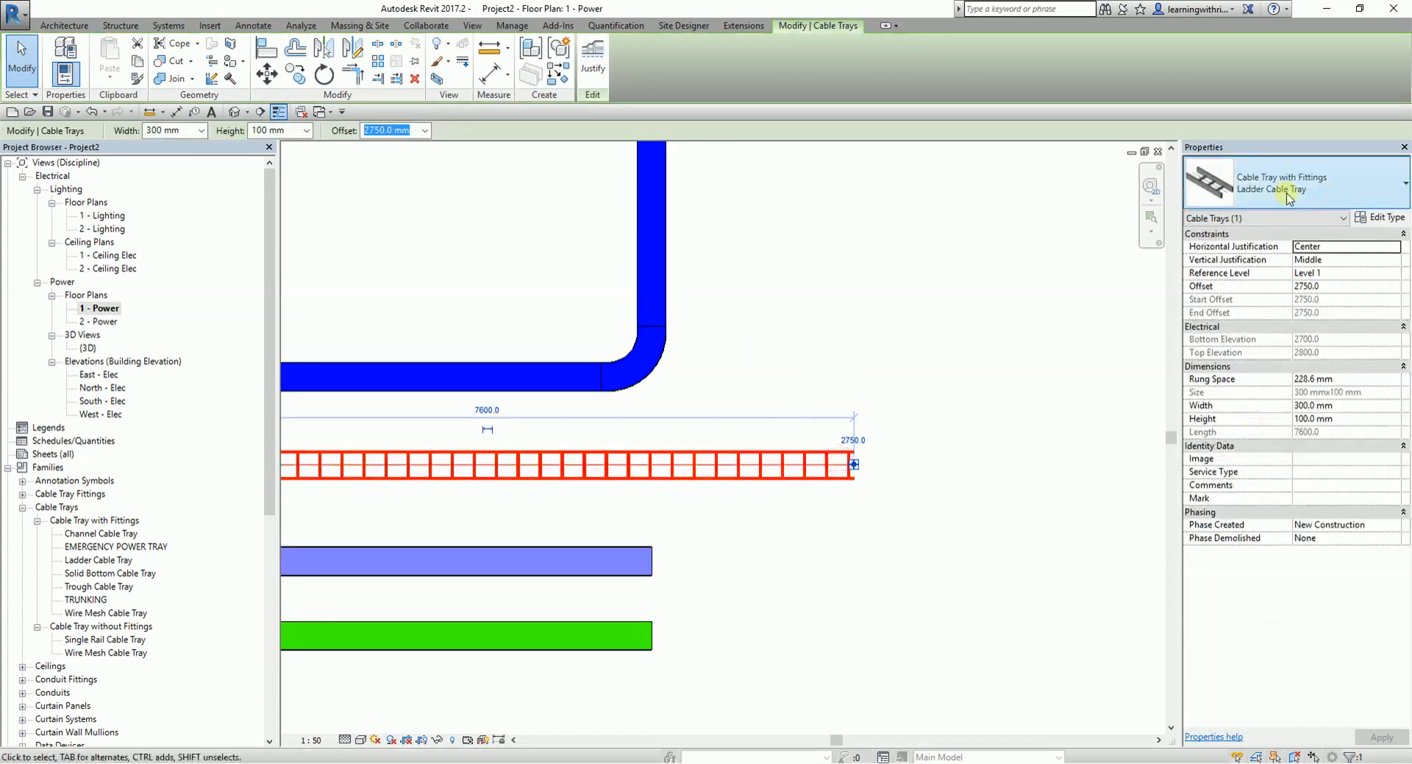
{"action": "left_click", "coordinate": [1391, 218]}
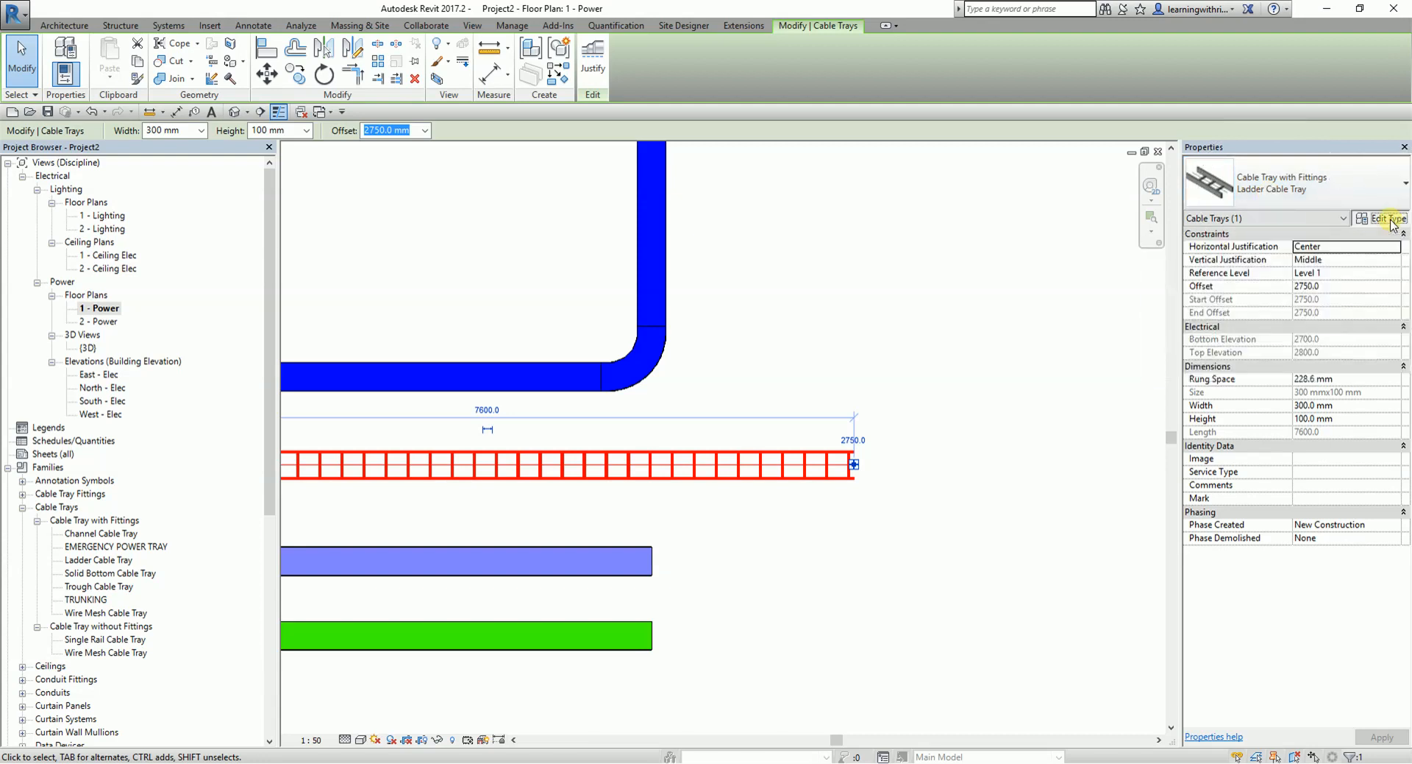
{"action": "left_click", "coordinate": [690, 549]}
{"action": "left_click_drag", "start_coordinate": [690, 548], "coordinate": [576, 543]}
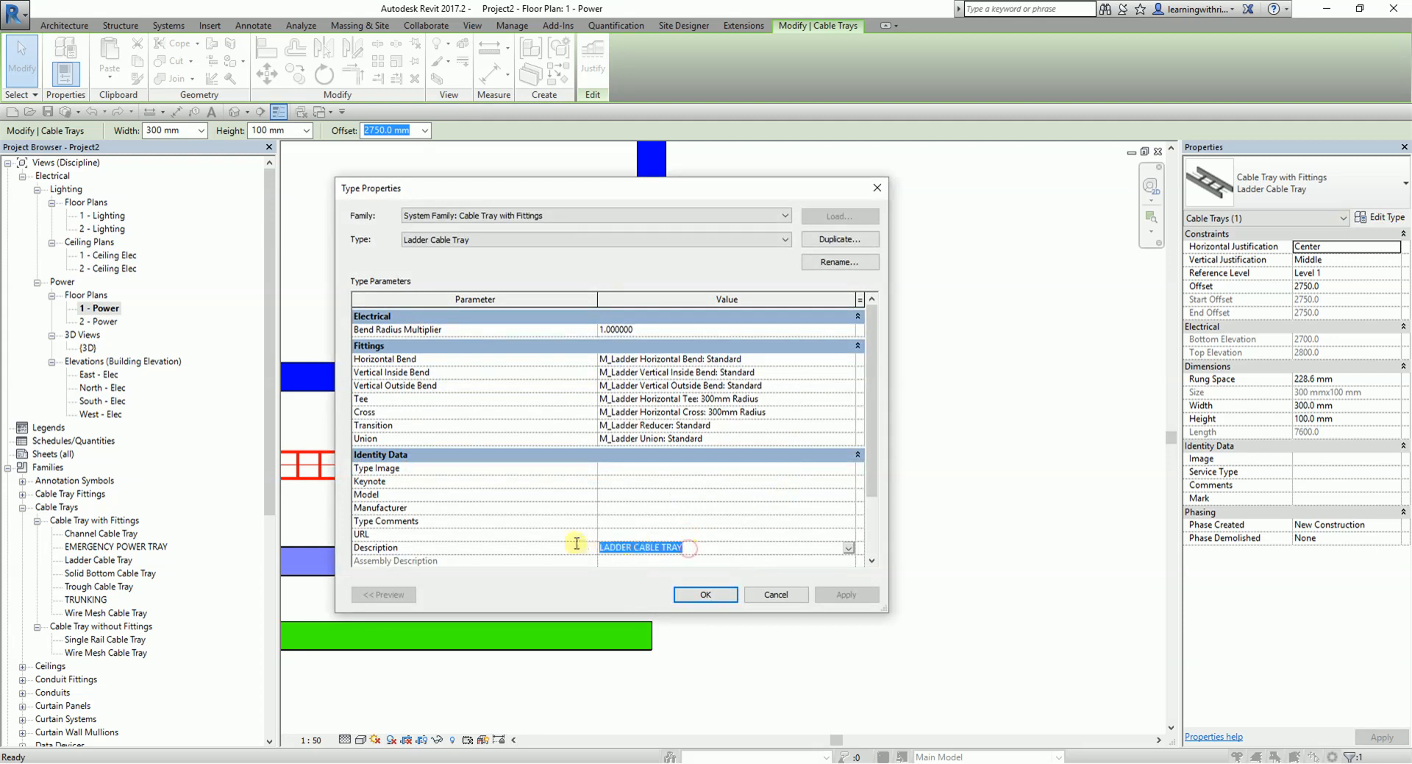
{"action": "left_click", "coordinate": [706, 594]}
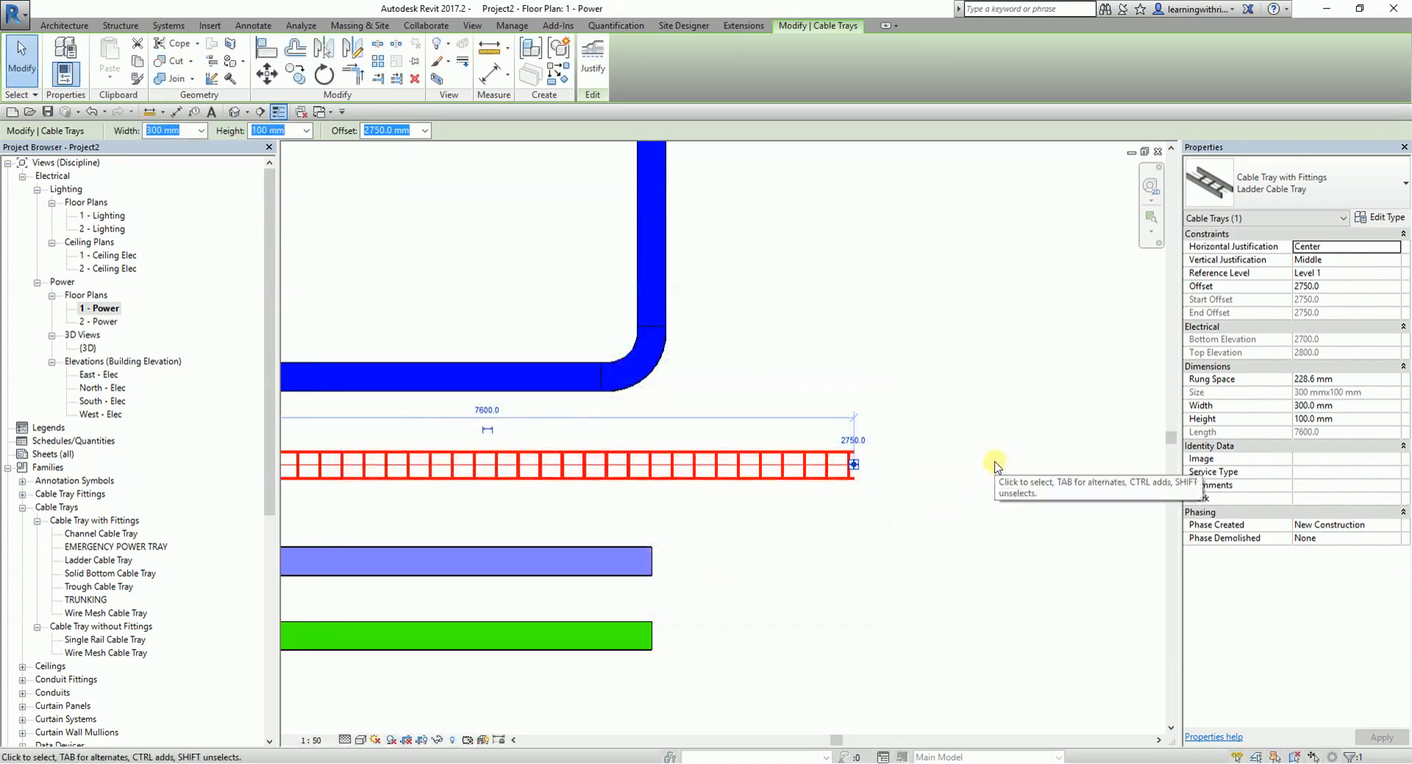
- Draw a vertical ladder cable tray run upward from the right end of the horizontal ladder tray
{"action": "left_click", "coordinate": [994, 461]}
{"action": "left_click", "coordinate": [852, 459]}
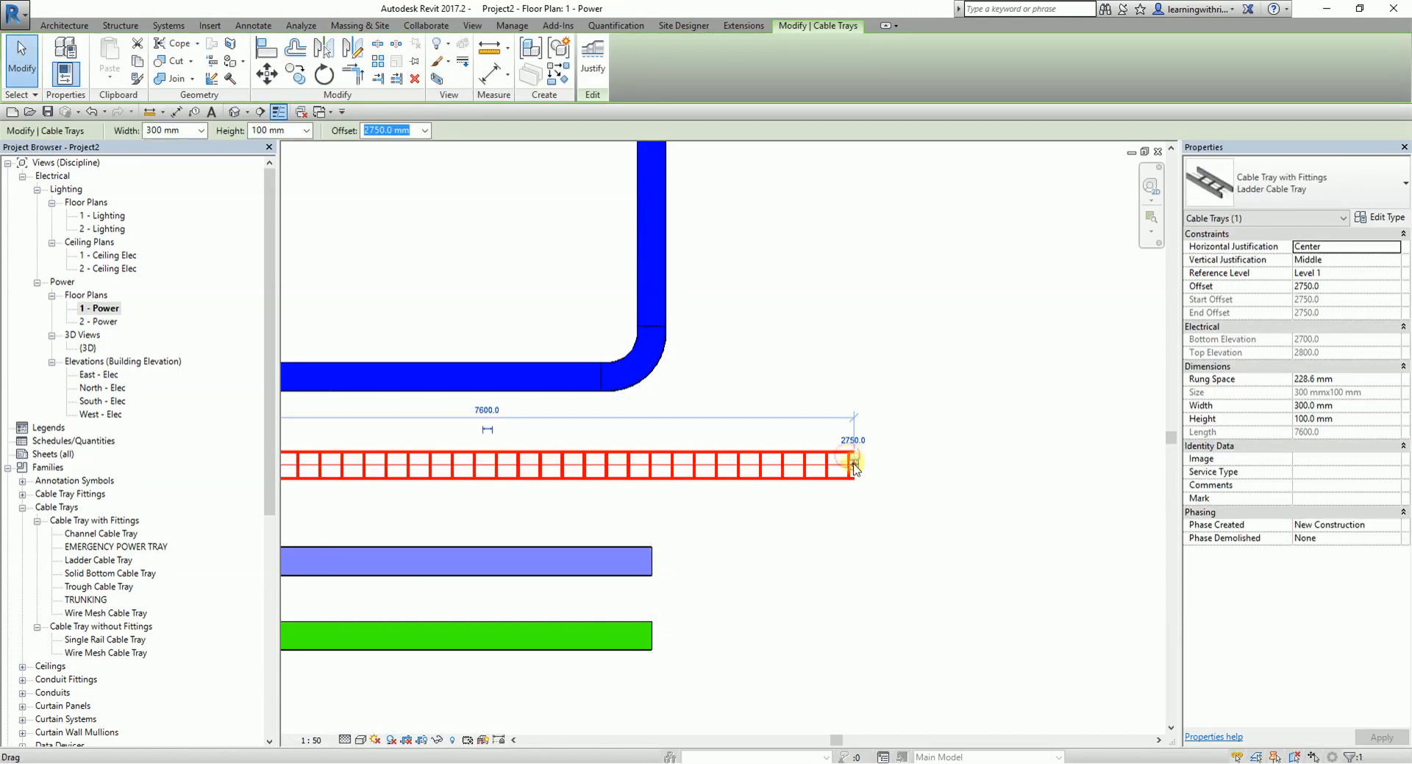
{"action": "right_click", "coordinate": [853, 463]}
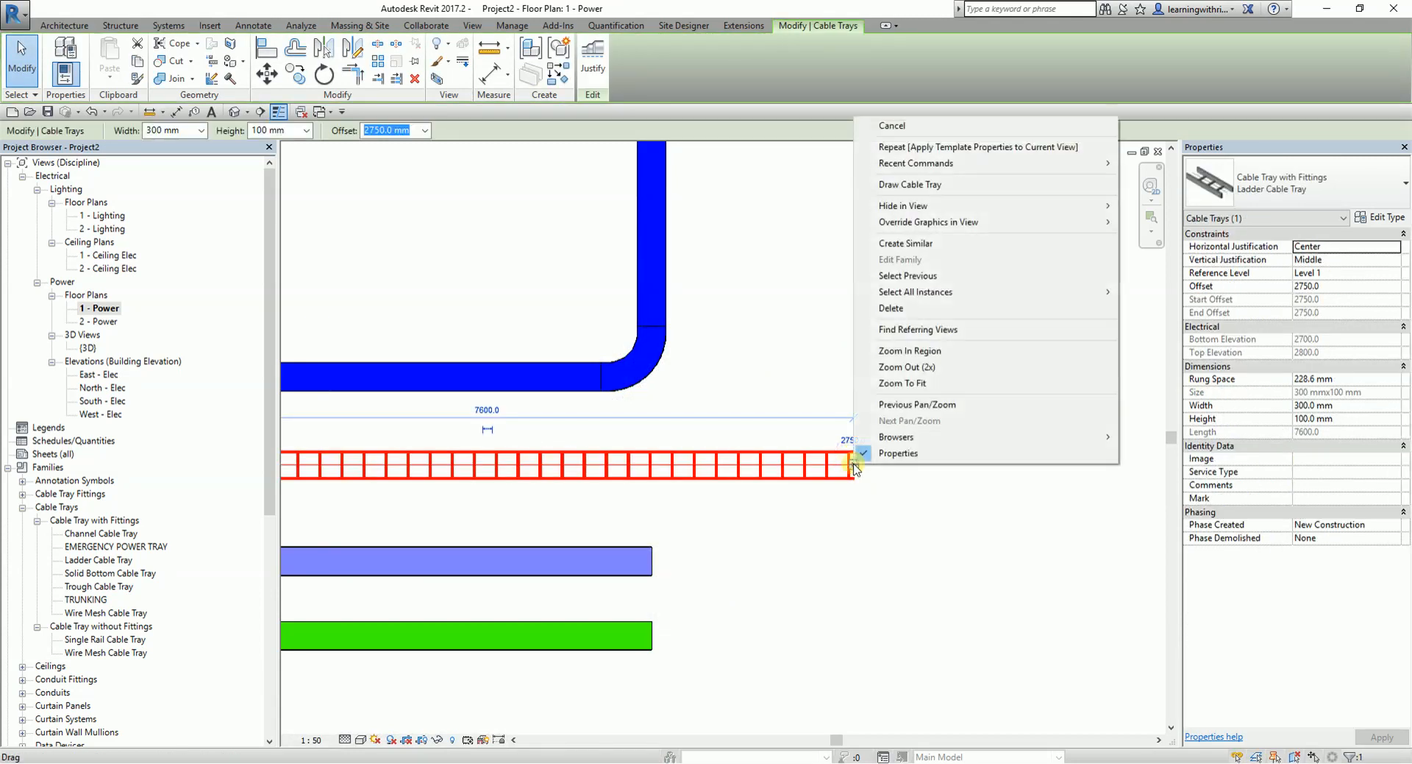
{"action": "left_click", "coordinate": [893, 190]}
{"action": "left_click", "coordinate": [856, 192]}
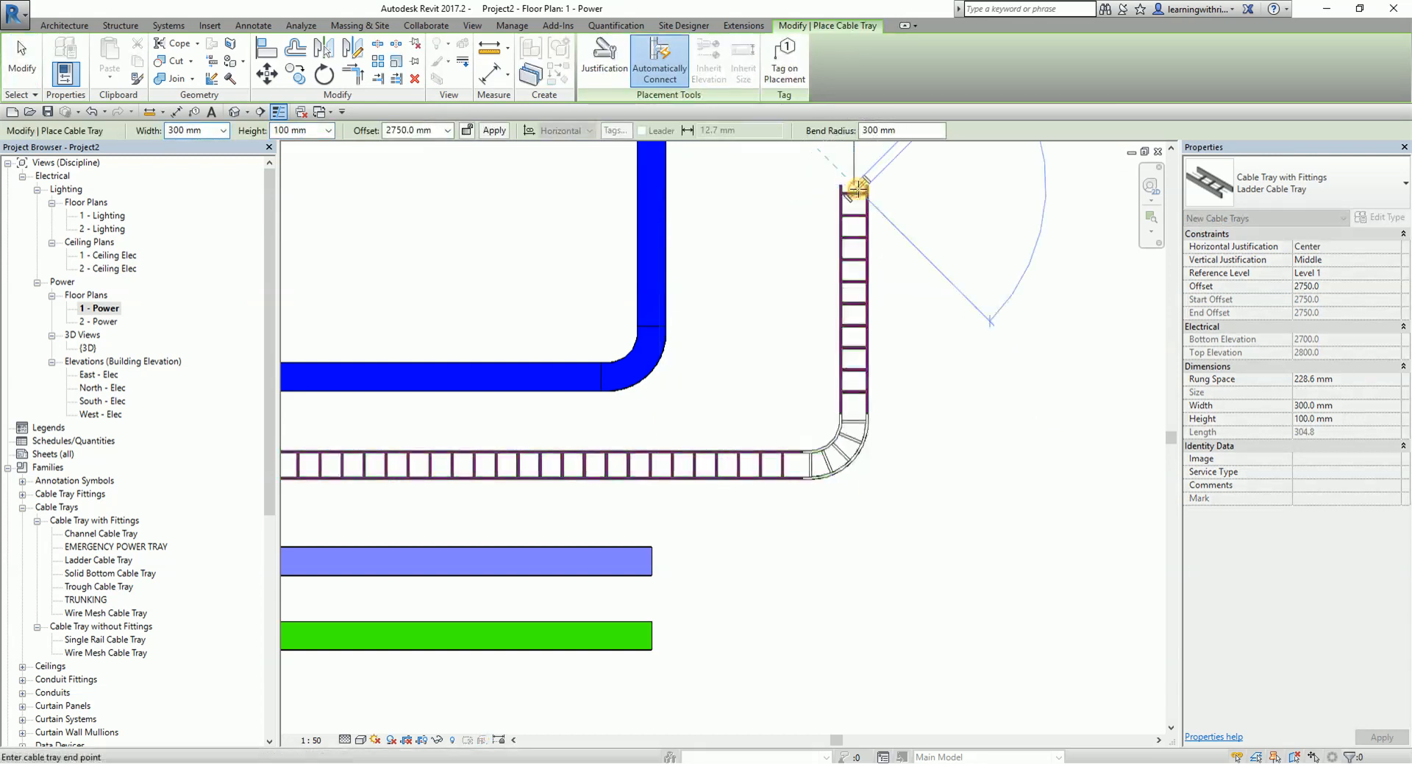
{"action": "left_click", "coordinate": [22, 58]}
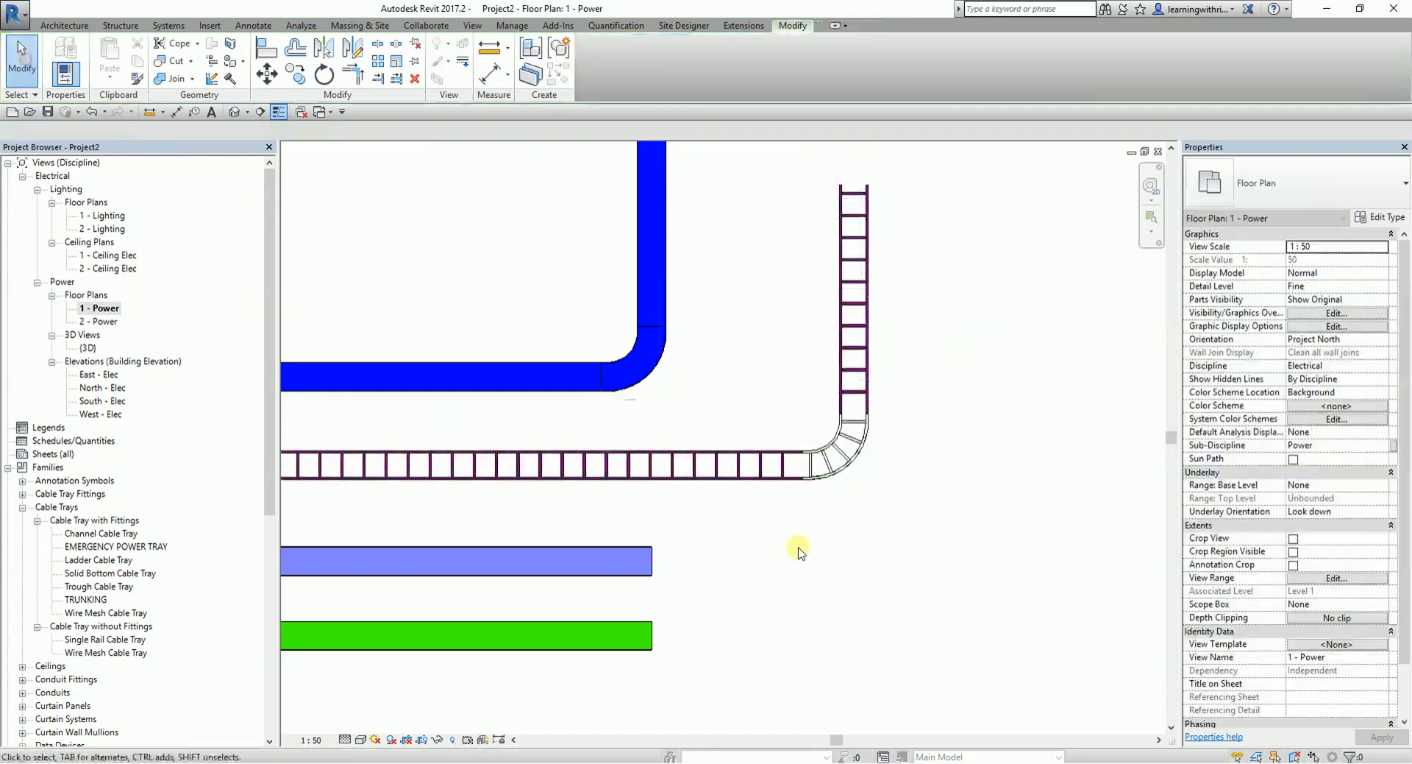
- Duplicate the ladder horizontal bend's Standard type as LADDER CABLE TRAY
{"action": "scroll", "coordinate": [839, 441], "scroll_direction": "up", "scroll_amount": 2}
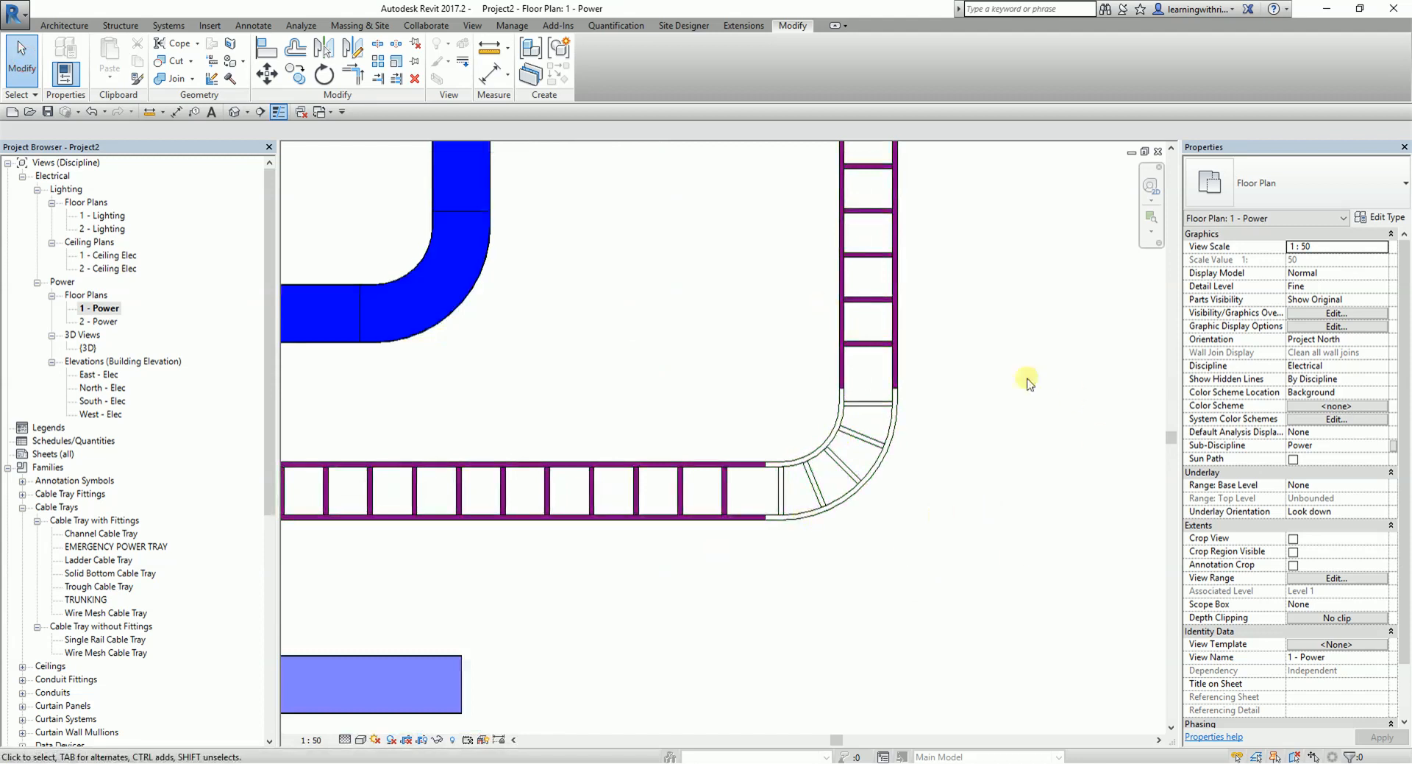
{"action": "left_click", "coordinate": [862, 440]}
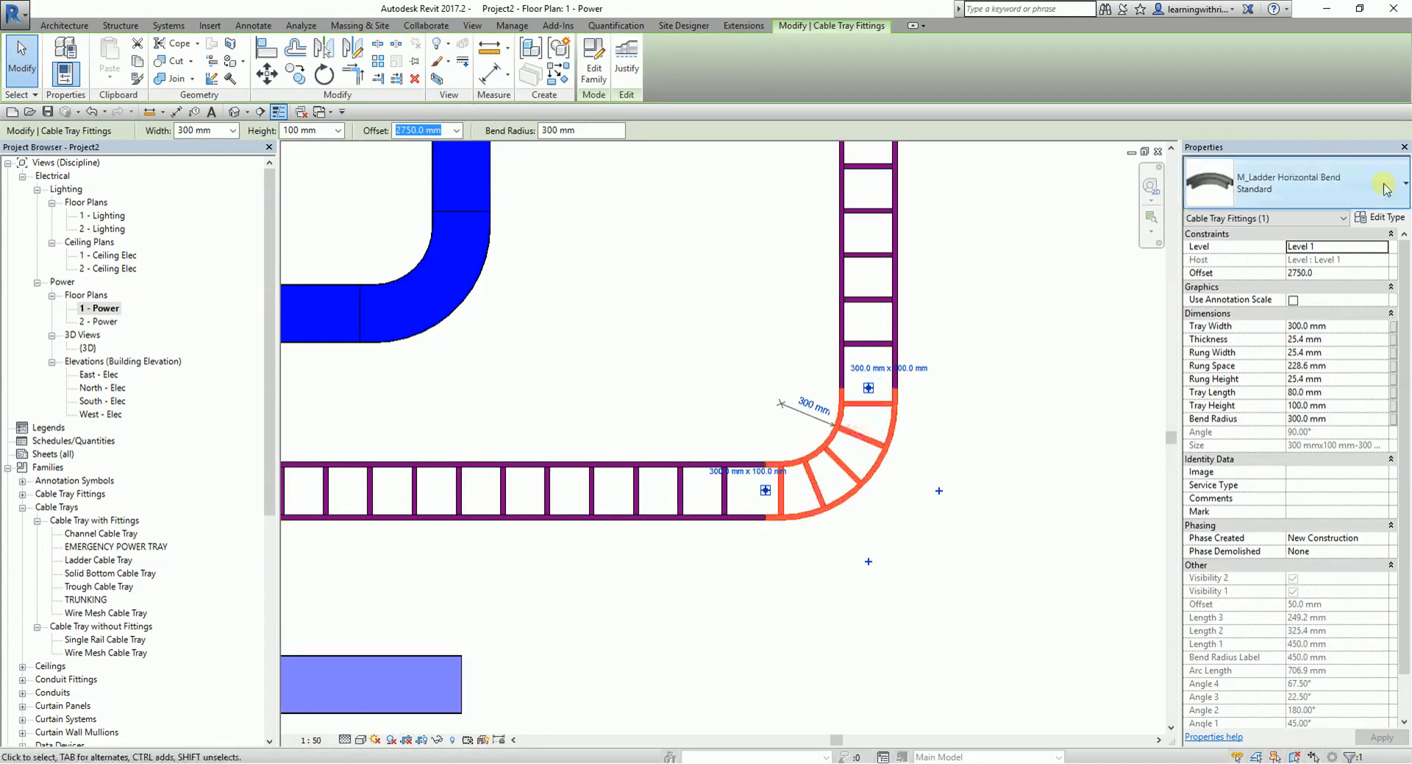
{"action": "left_click", "coordinate": [1387, 218]}
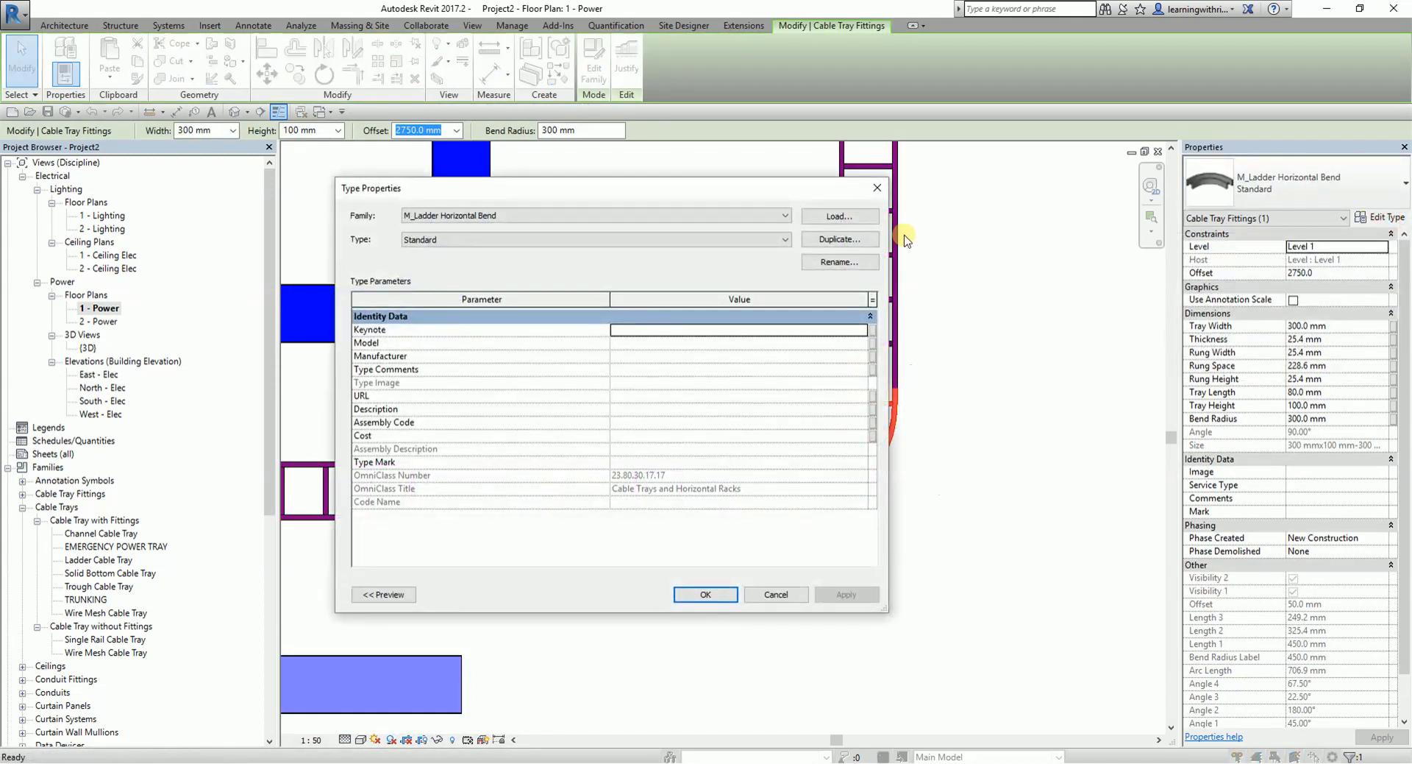
{"action": "left_click", "coordinate": [839, 239]}
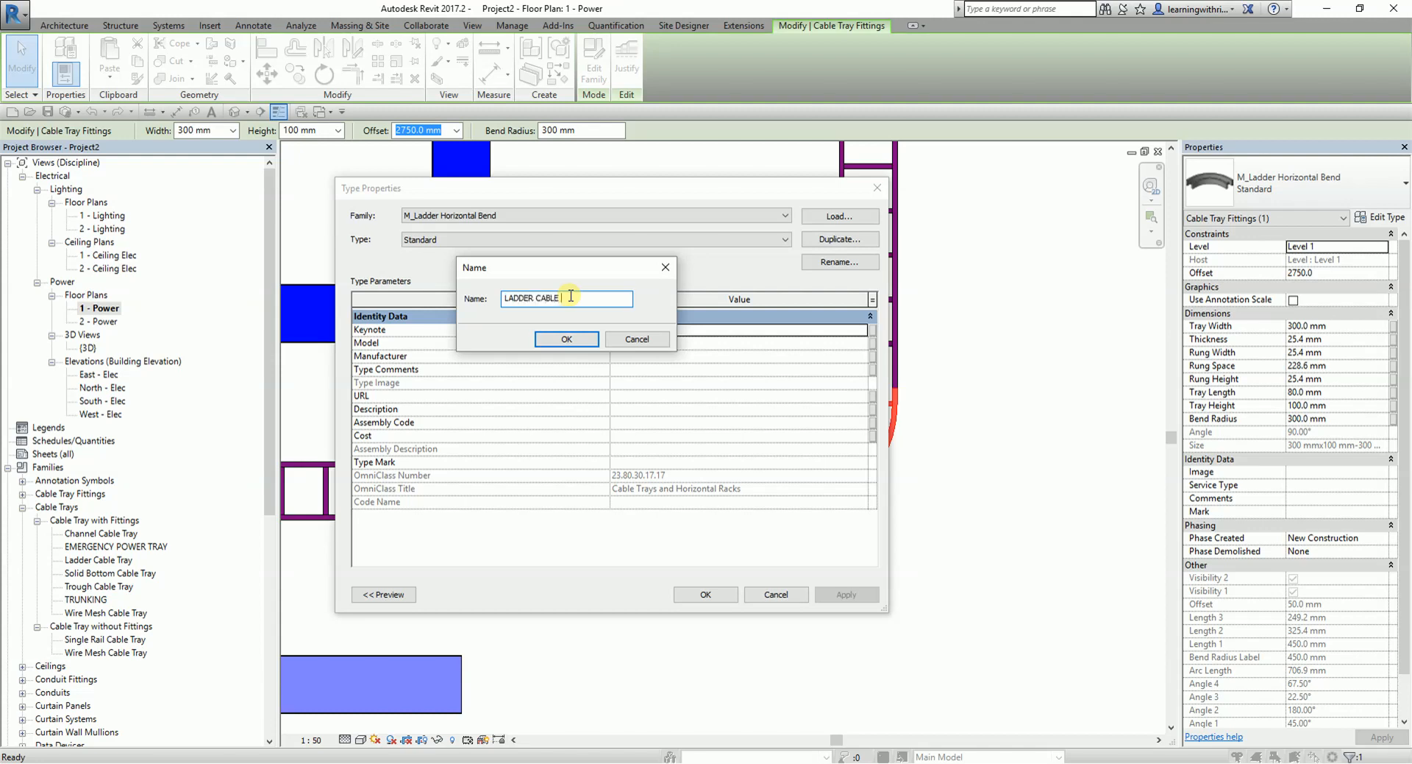
{"action": "left_click", "coordinate": [576, 340]}
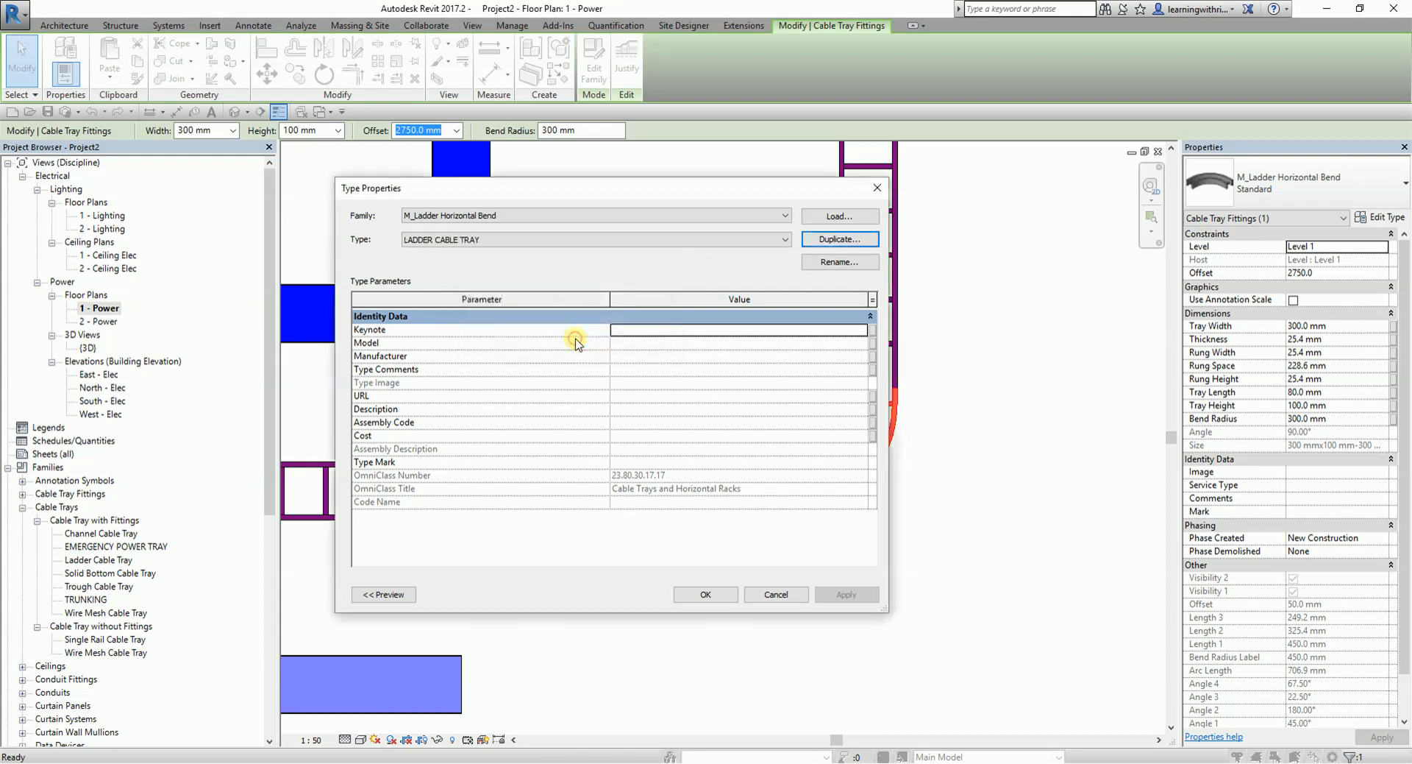
- Set the Description of the ladder bend's new type to LADDER CABLE TRAY and apply the type to the bend
{"action": "left_click", "coordinate": [637, 410]}
{"action": "left_click", "coordinate": [640, 414]}
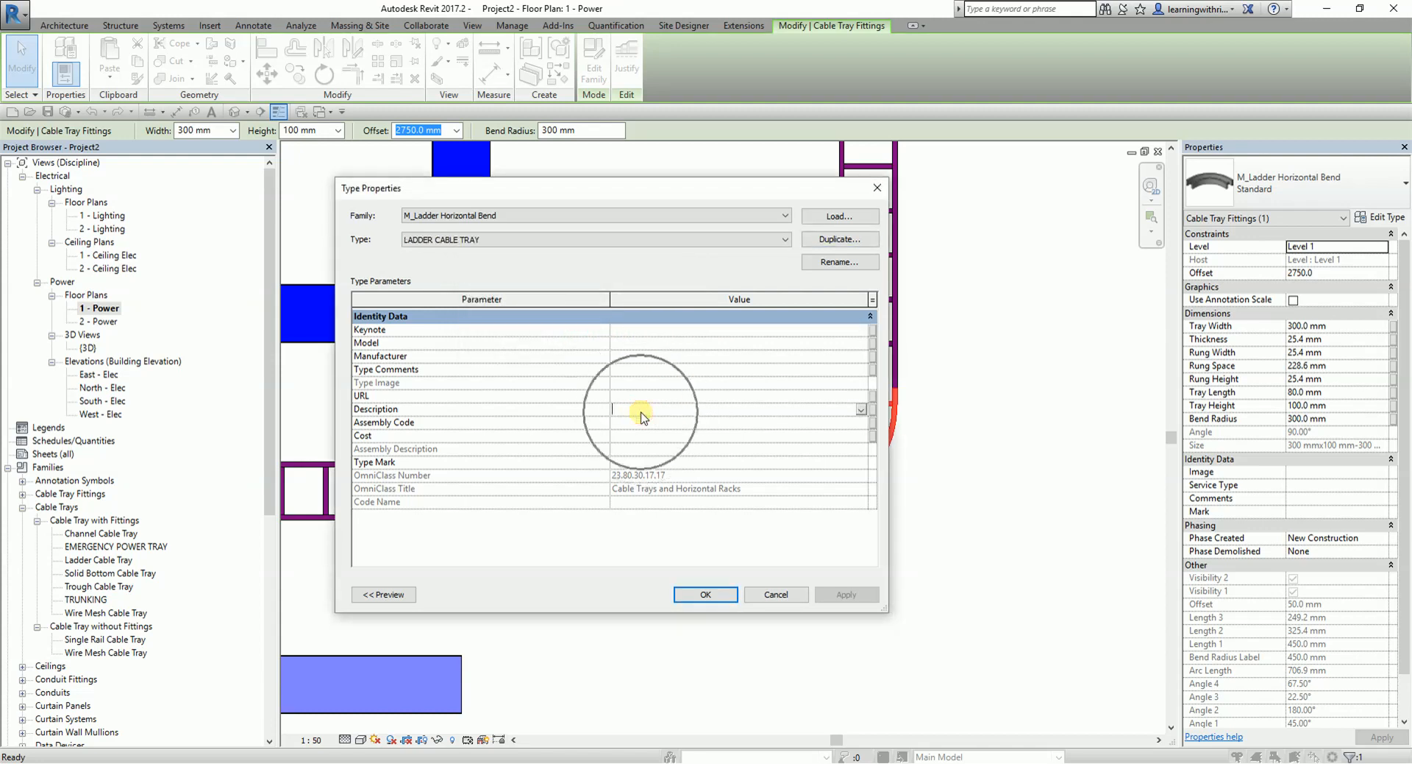
{"action": "type", "text": "LADDER CABLE TRAY"}
{"action": "left_click", "coordinate": [699, 409]}
{"action": "left_click", "coordinate": [721, 409]}
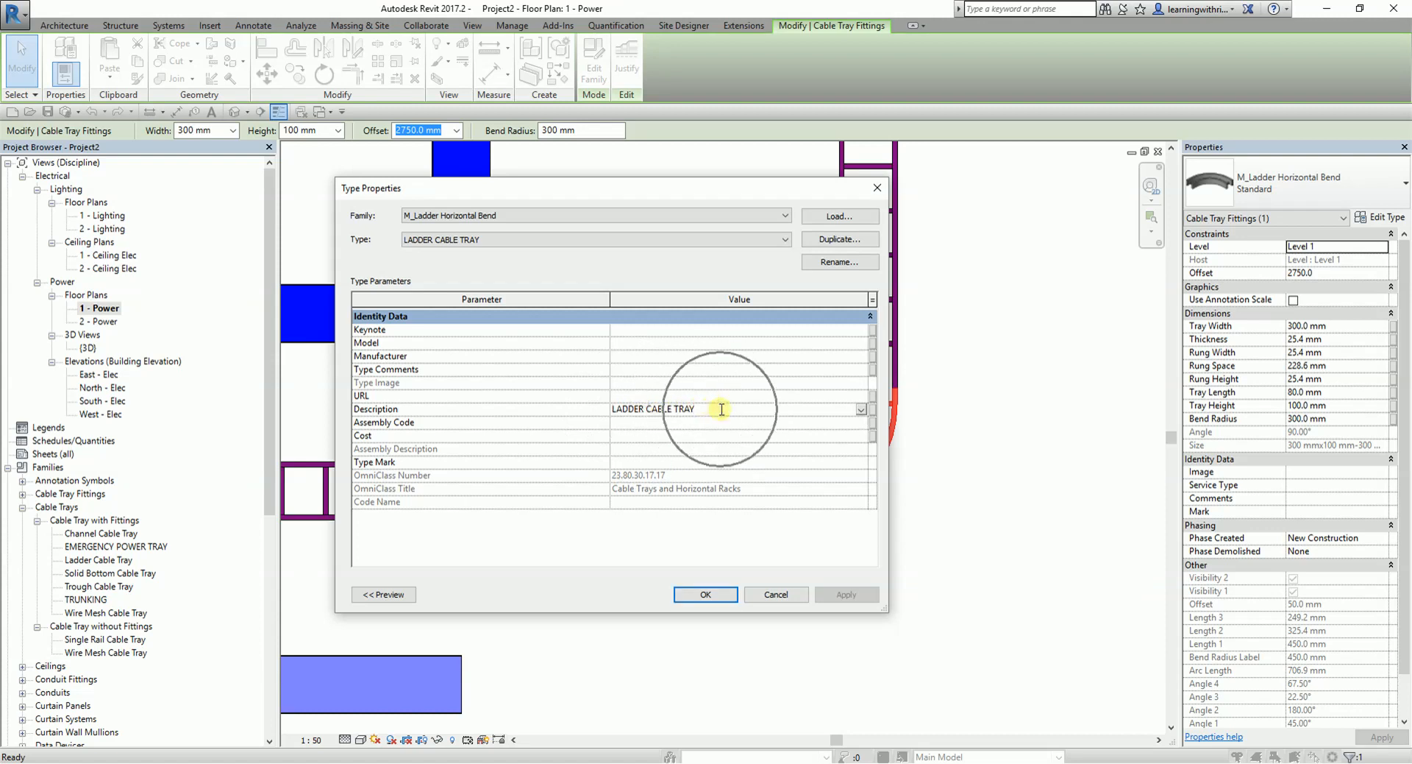
{"action": "left_click", "coordinate": [706, 595]}
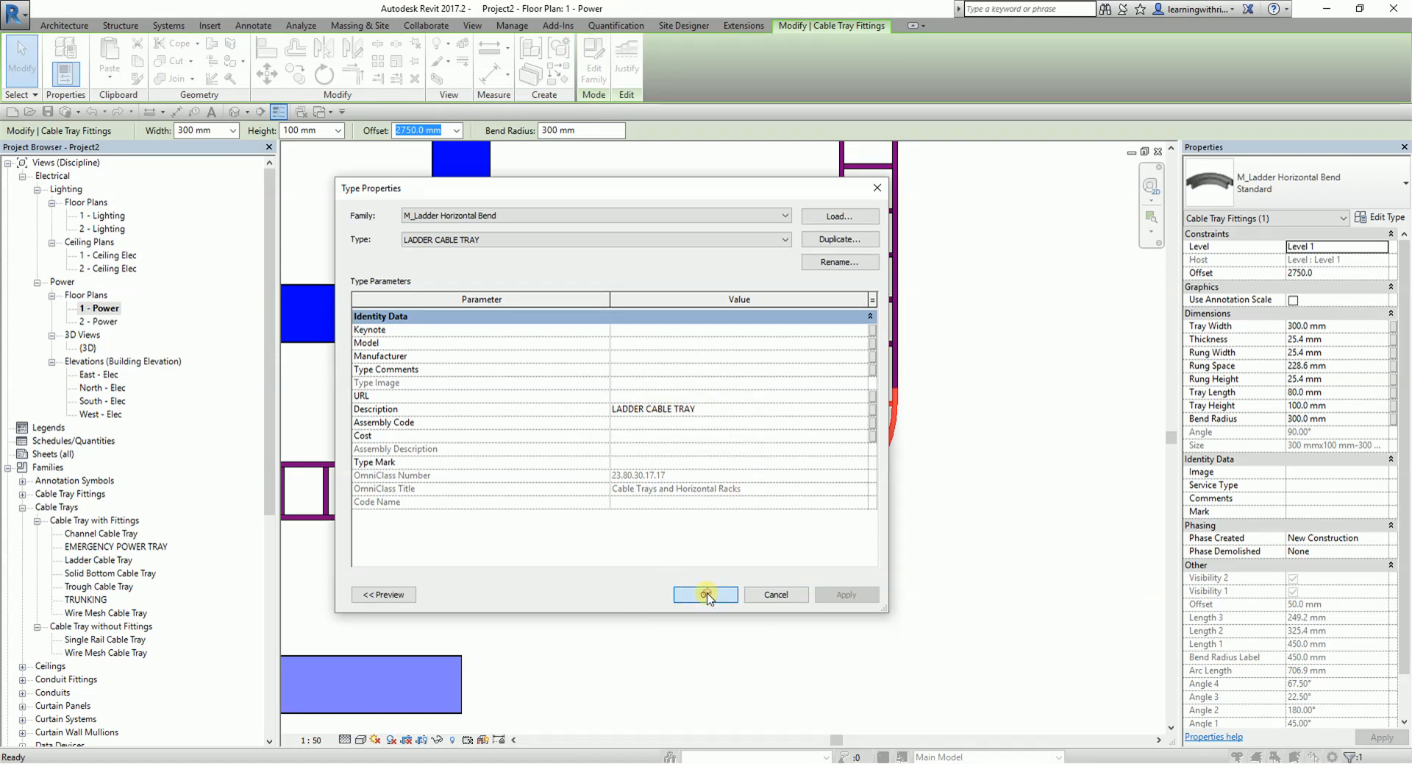
{"action": "left_click", "coordinate": [1050, 362]}
- Stretch the trunking's left end outward to a total length of about 7000 mm and check the Description in its type properties
{"action": "scroll", "coordinate": [887, 507], "scroll_direction": "down", "scroll_amount": 6}
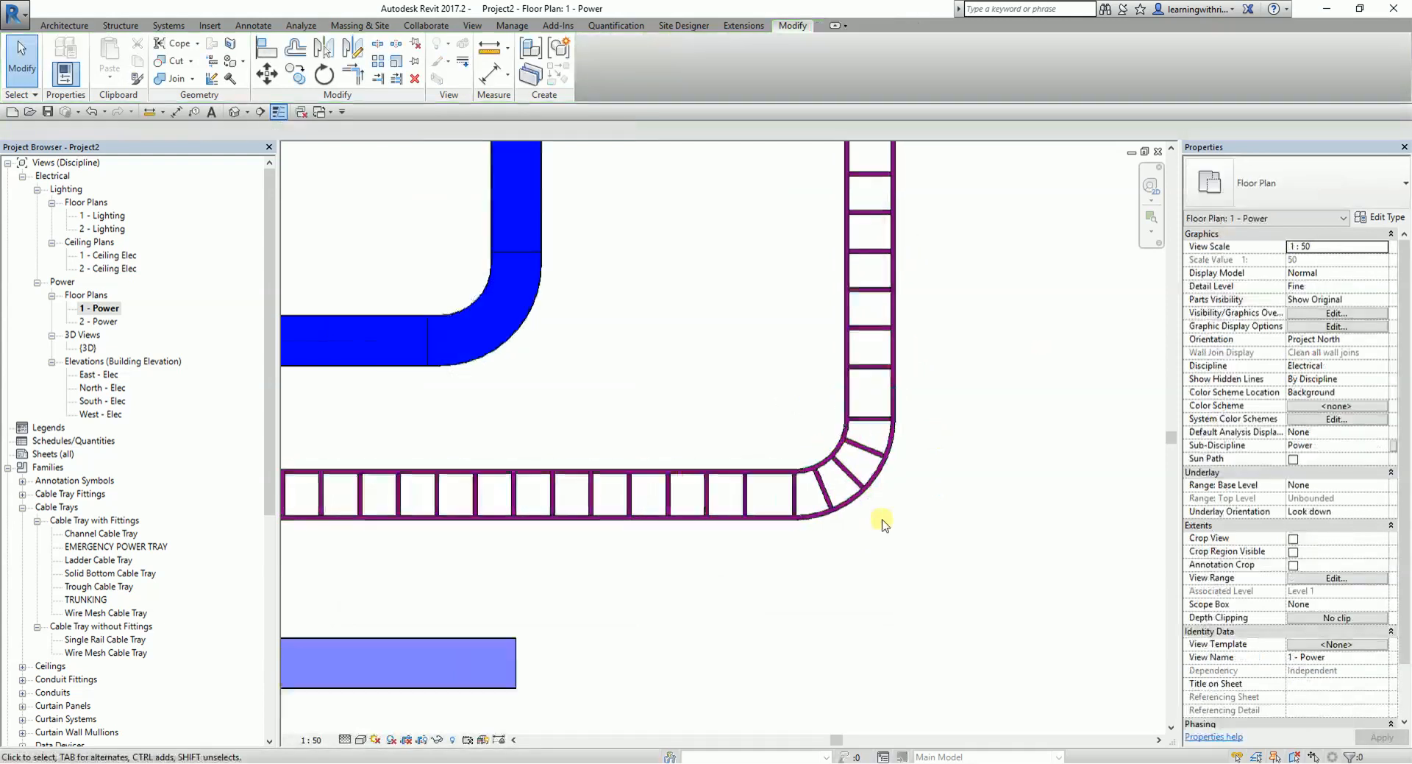
{"action": "scroll", "coordinate": [684, 439], "scroll_direction": "up", "scroll_amount": 2}
{"action": "middle_click_drag", "start_coordinate": [615, 446], "coordinate": [893, 387]}
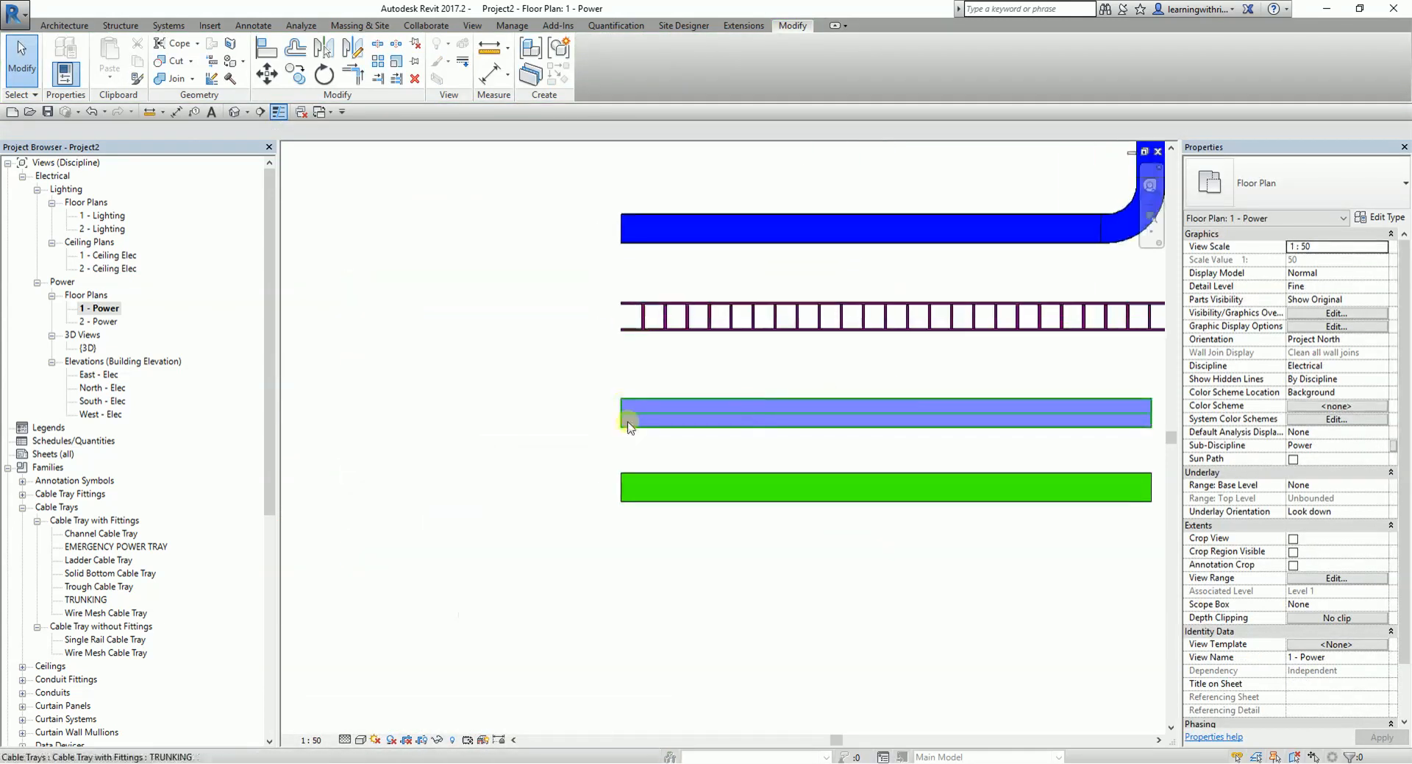
{"action": "left_click", "coordinate": [633, 417]}
{"action": "left_click_drag", "start_coordinate": [624, 413], "coordinate": [487, 410]}
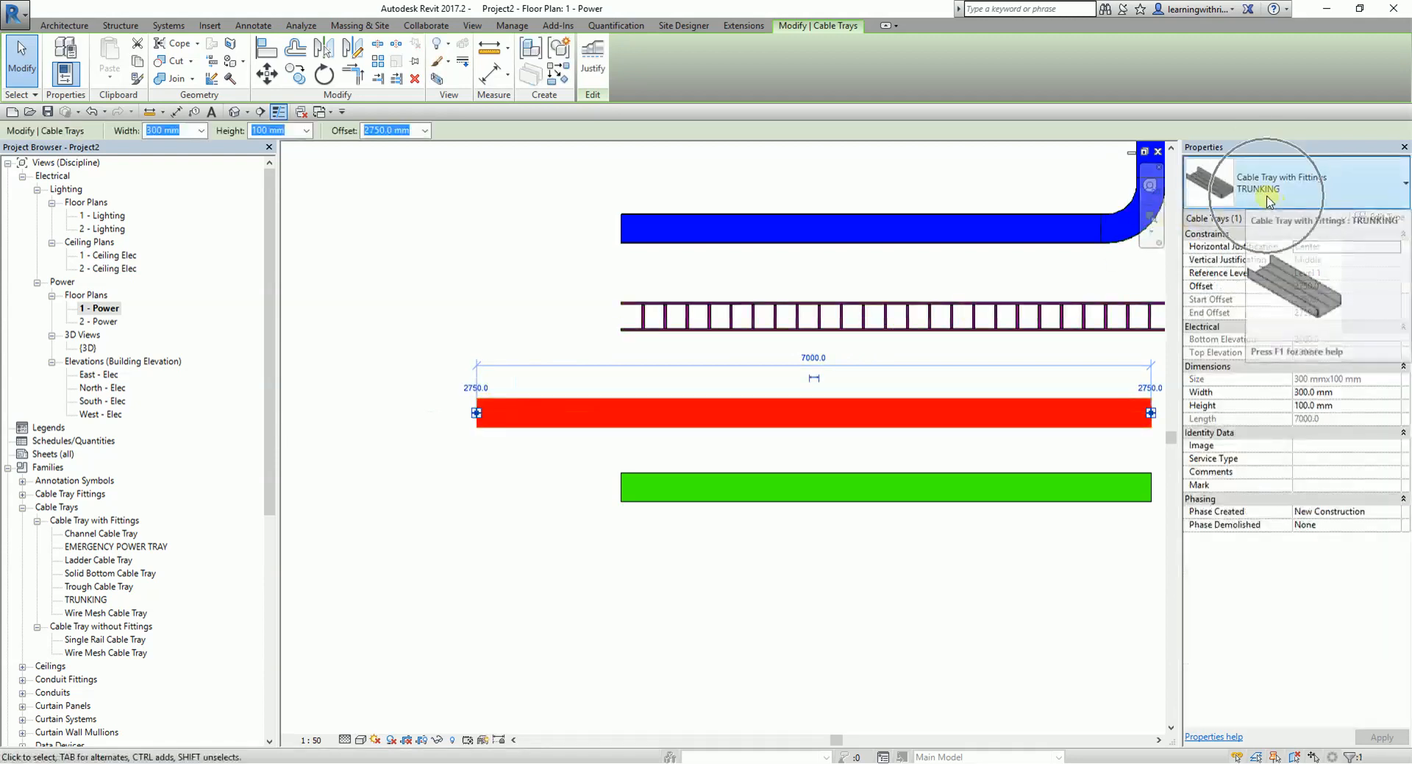
{"action": "left_click", "coordinate": [1392, 217]}
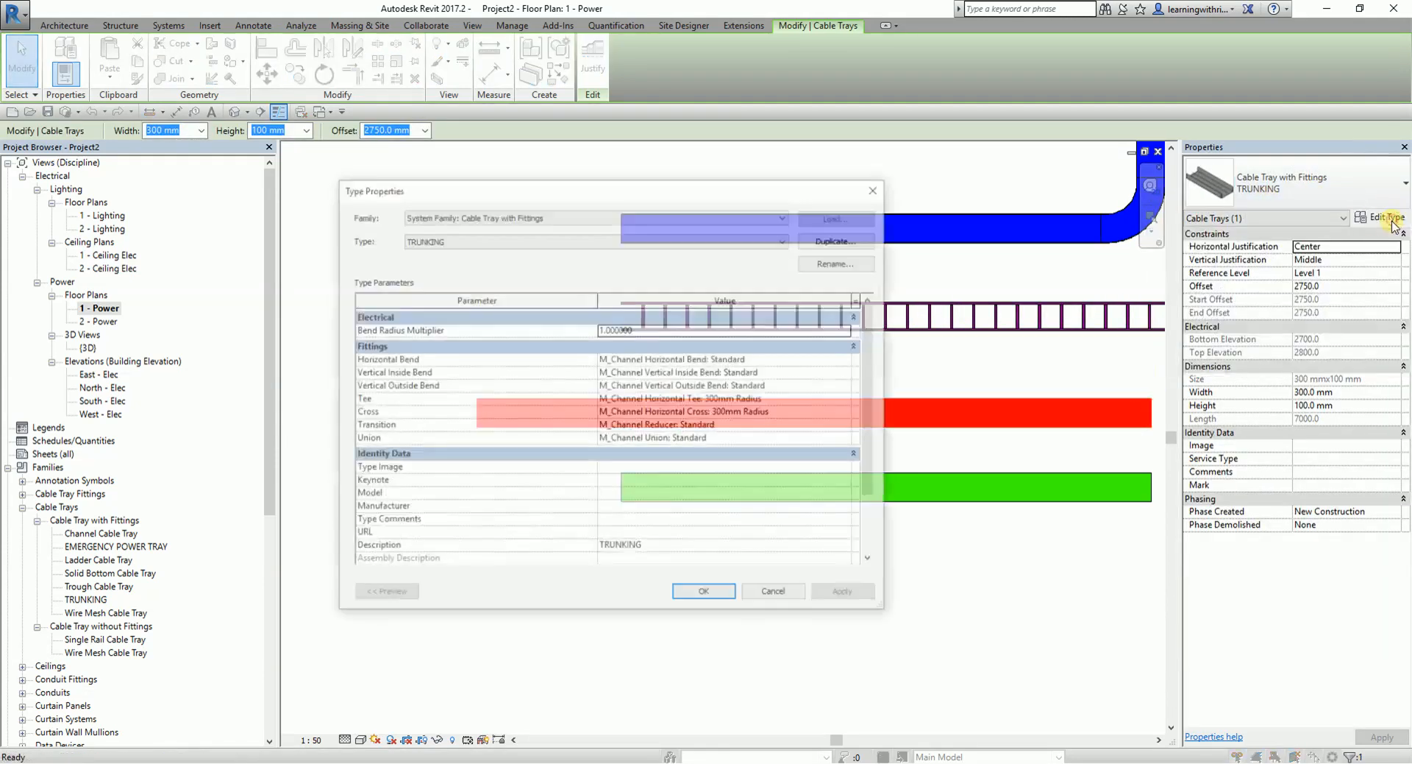
{"action": "left_click", "coordinate": [774, 593]}
- Extend the trunking from its left end with a vertical run upward and a horizontal run about 2800 mm to the left
{"action": "right_click", "coordinate": [476, 414]}
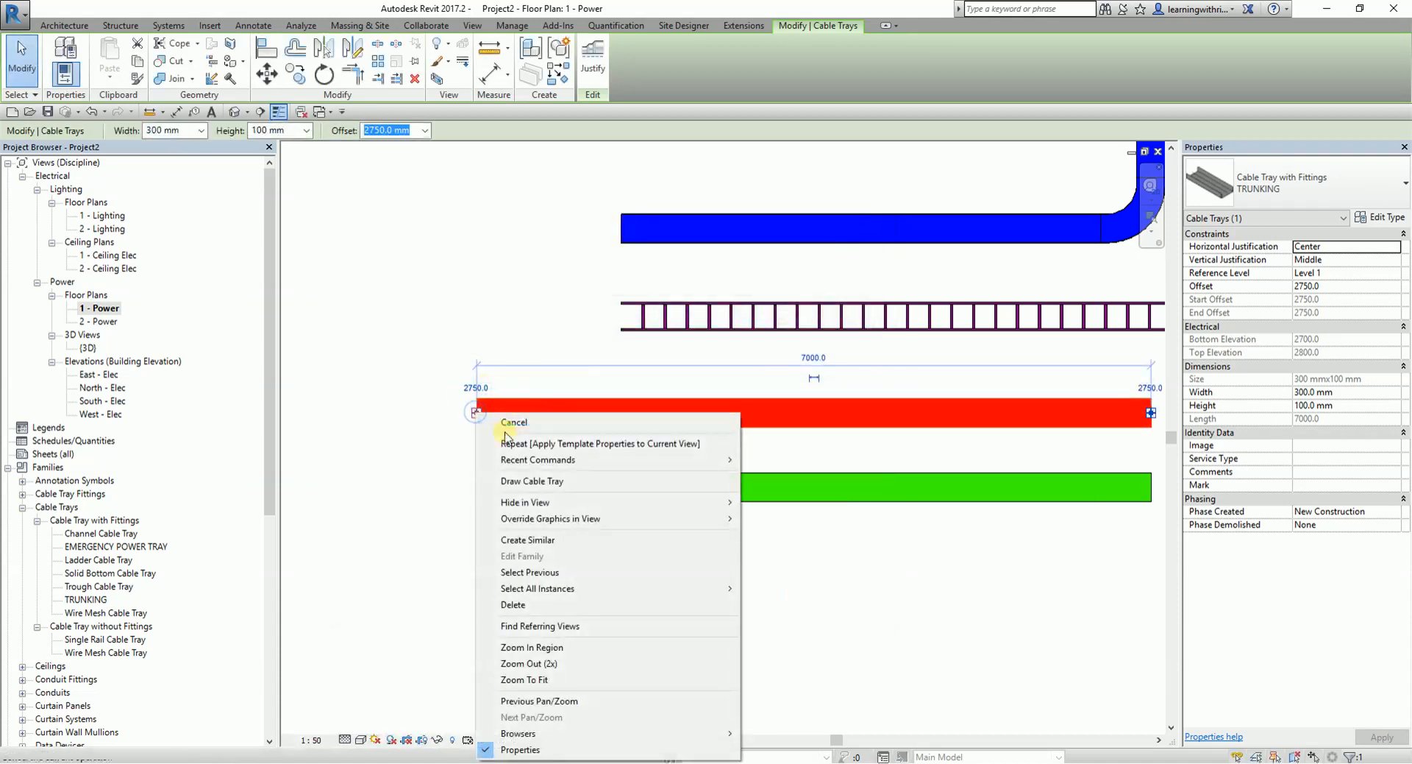
{"action": "left_click", "coordinate": [519, 479]}
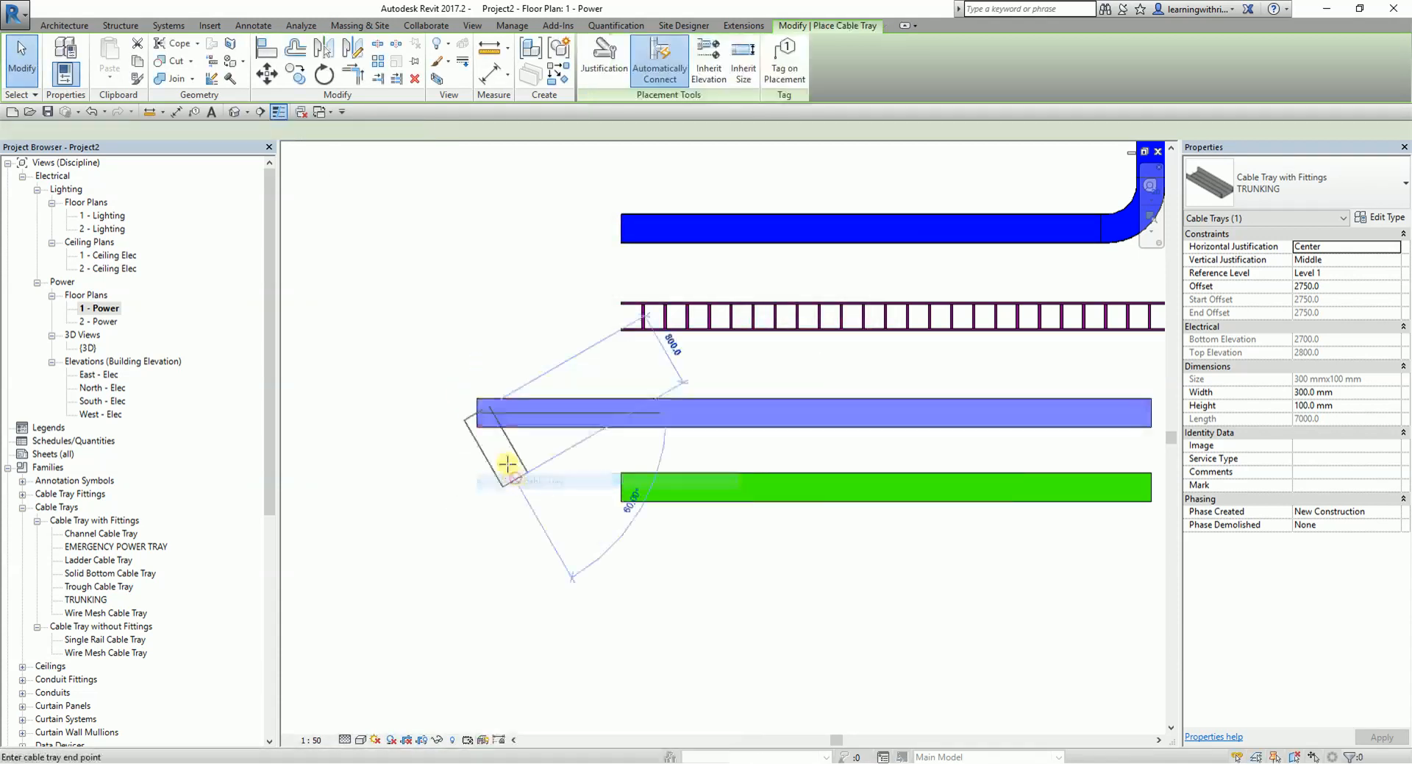
{"action": "left_click", "coordinate": [480, 182]}
{"action": "middle_click_drag", "start_coordinate": [479, 175], "coordinate": [644, 325]}
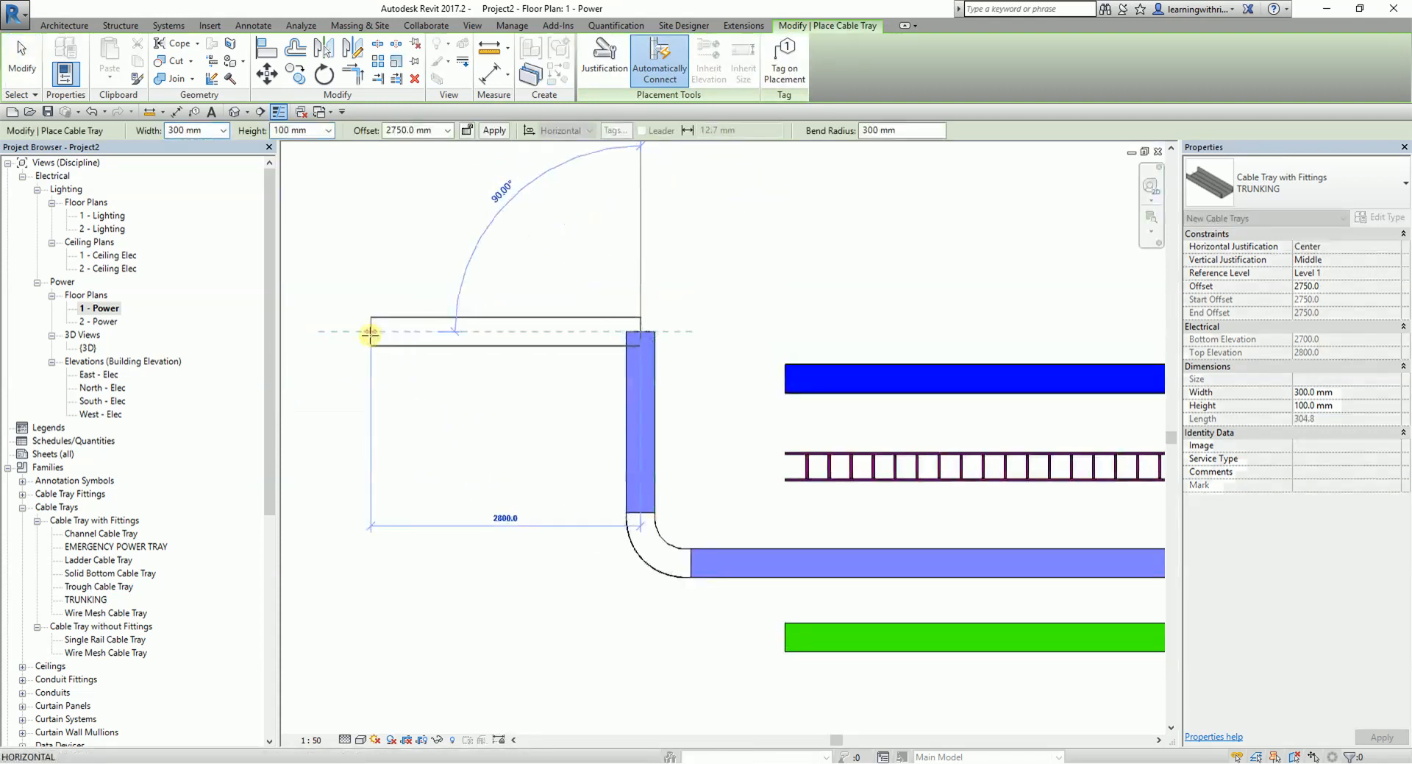
{"action": "left_click", "coordinate": [372, 331]}
{"action": "left_click", "coordinate": [15, 59]}
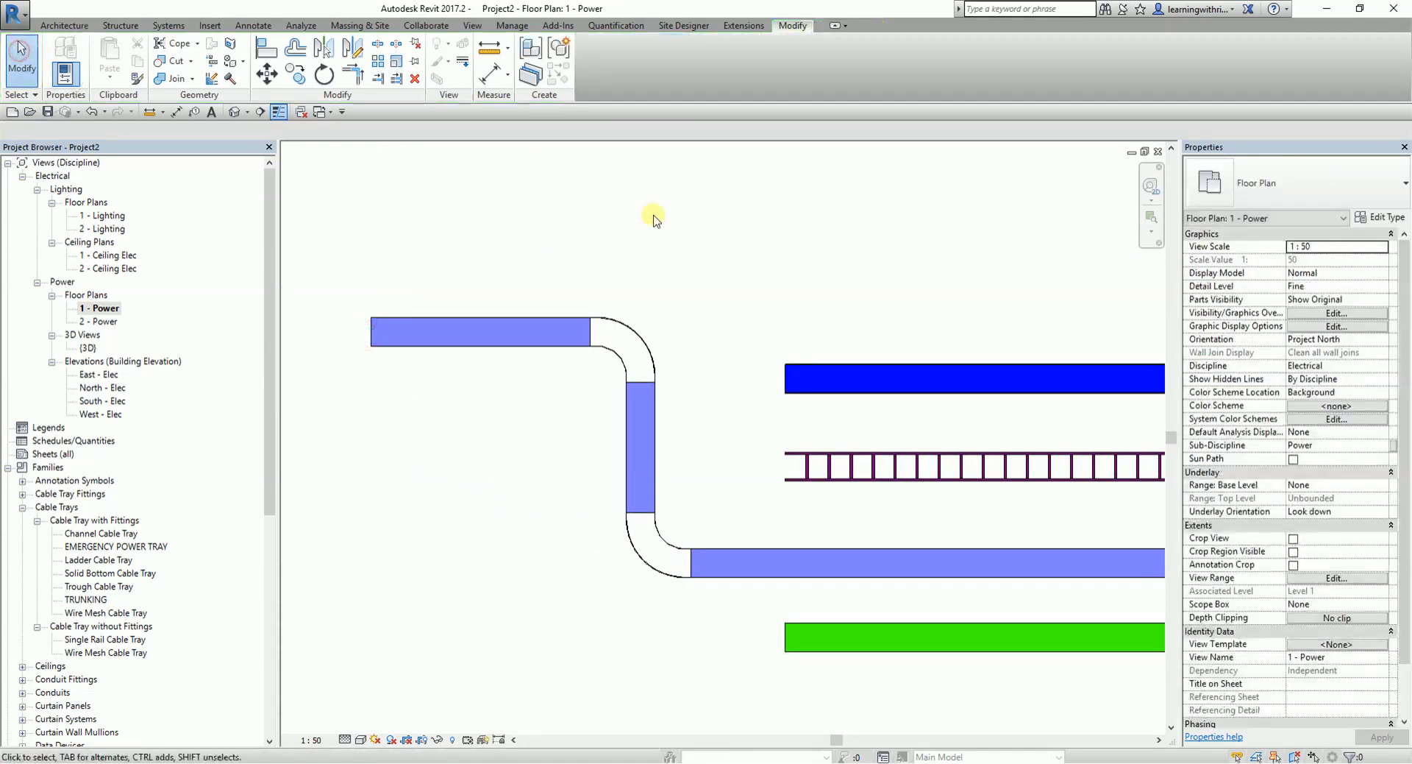
- Duplicate the Standard type of the trunking's upper horizontal bend as TRUNKING FITTINGS
{"action": "left_click", "coordinate": [640, 340]}
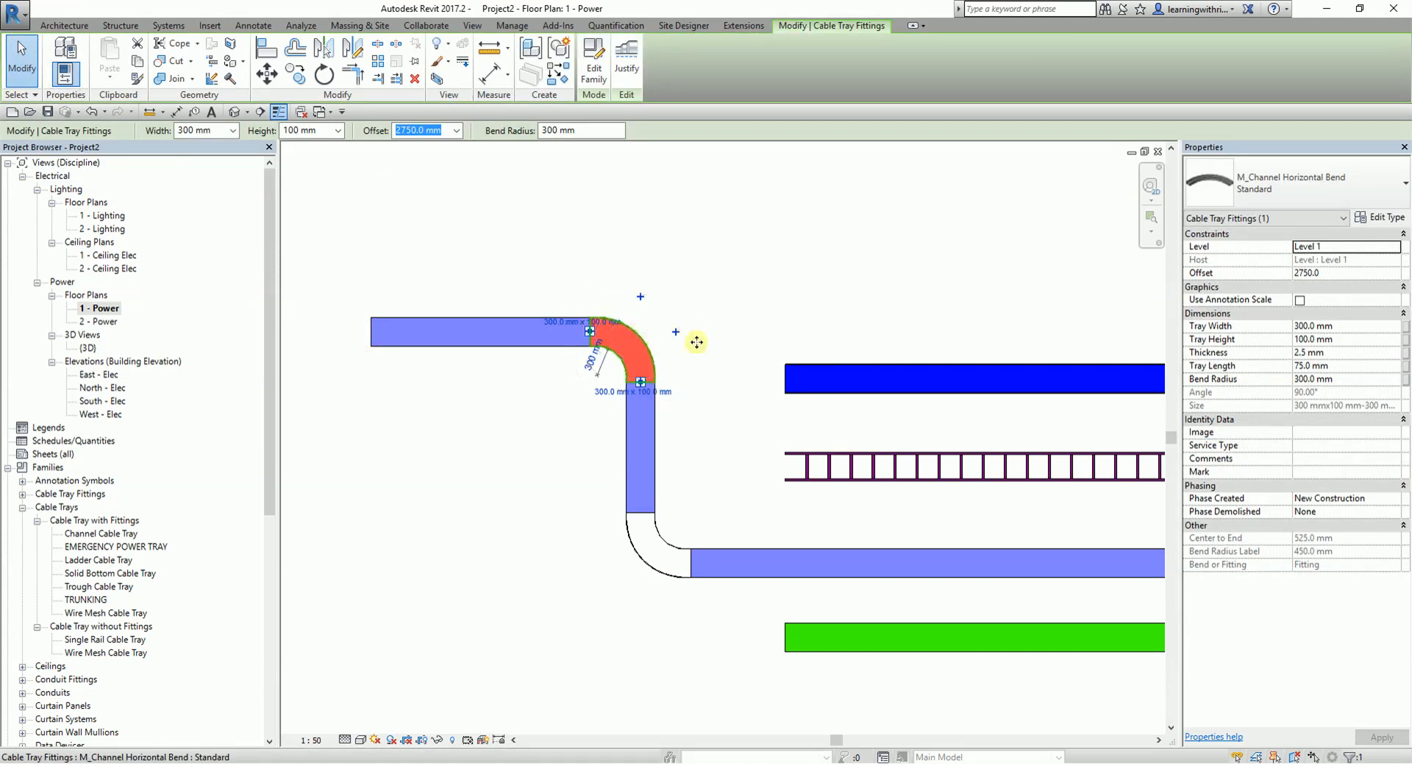
{"action": "left_click", "coordinate": [1387, 218]}
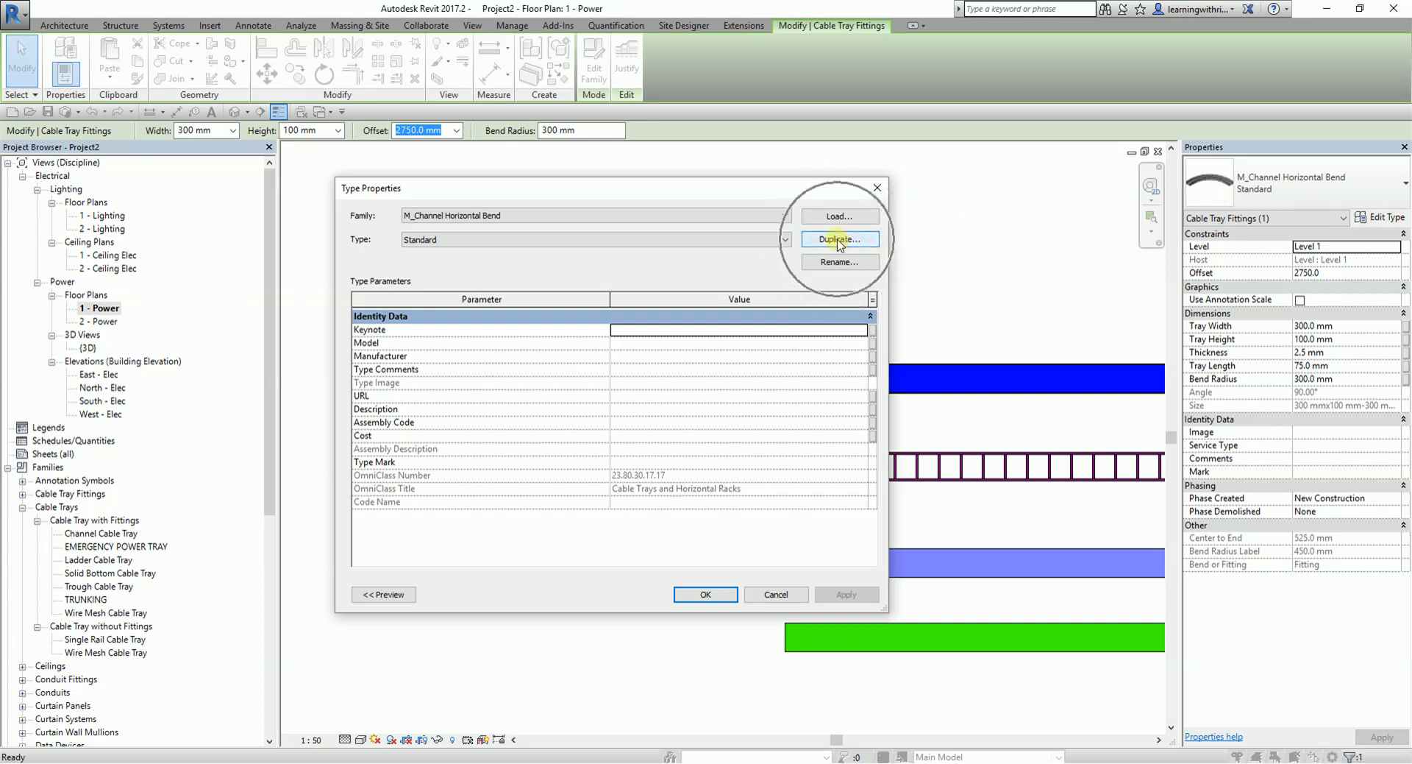
{"action": "left_click", "coordinate": [840, 240]}
{"action": "left_click", "coordinate": [552, 297]}
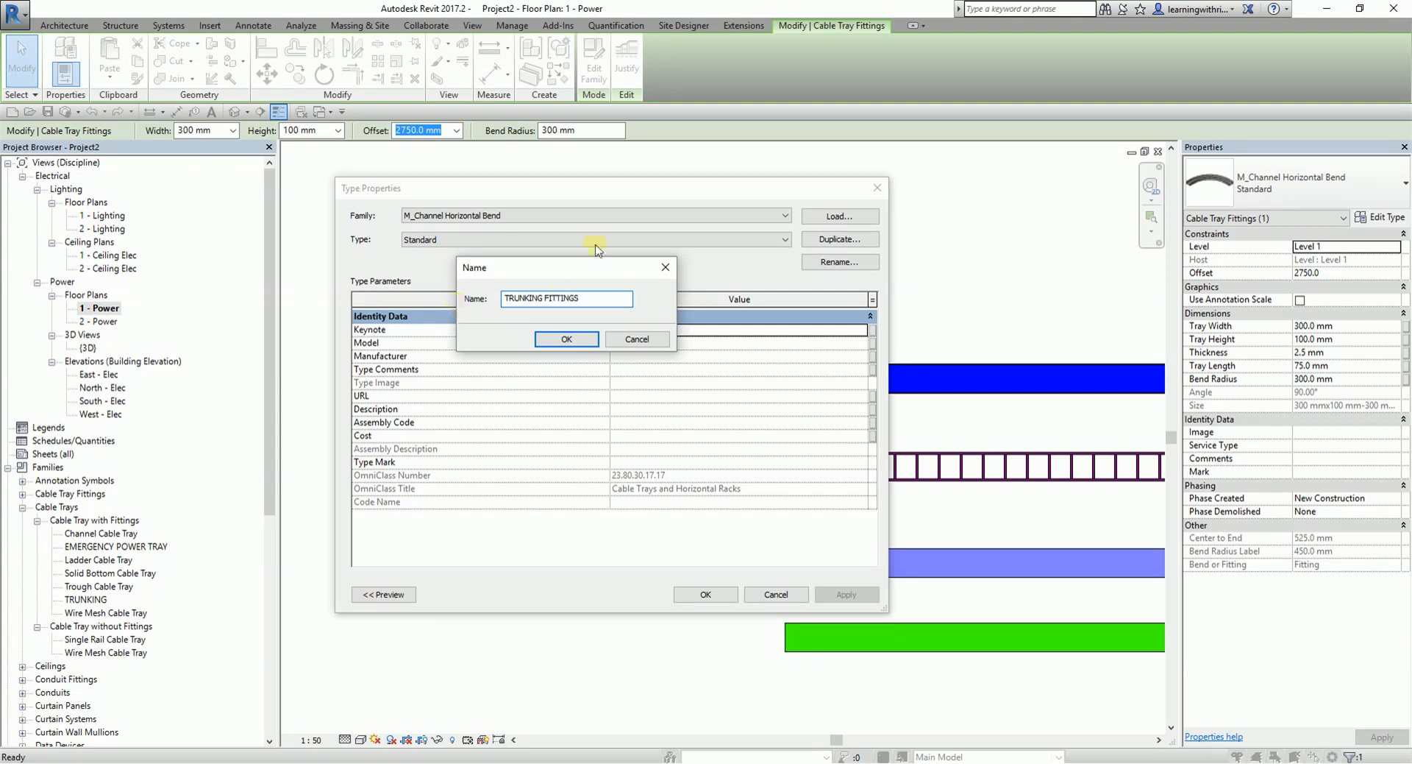
{"action": "left_click", "coordinate": [558, 342]}
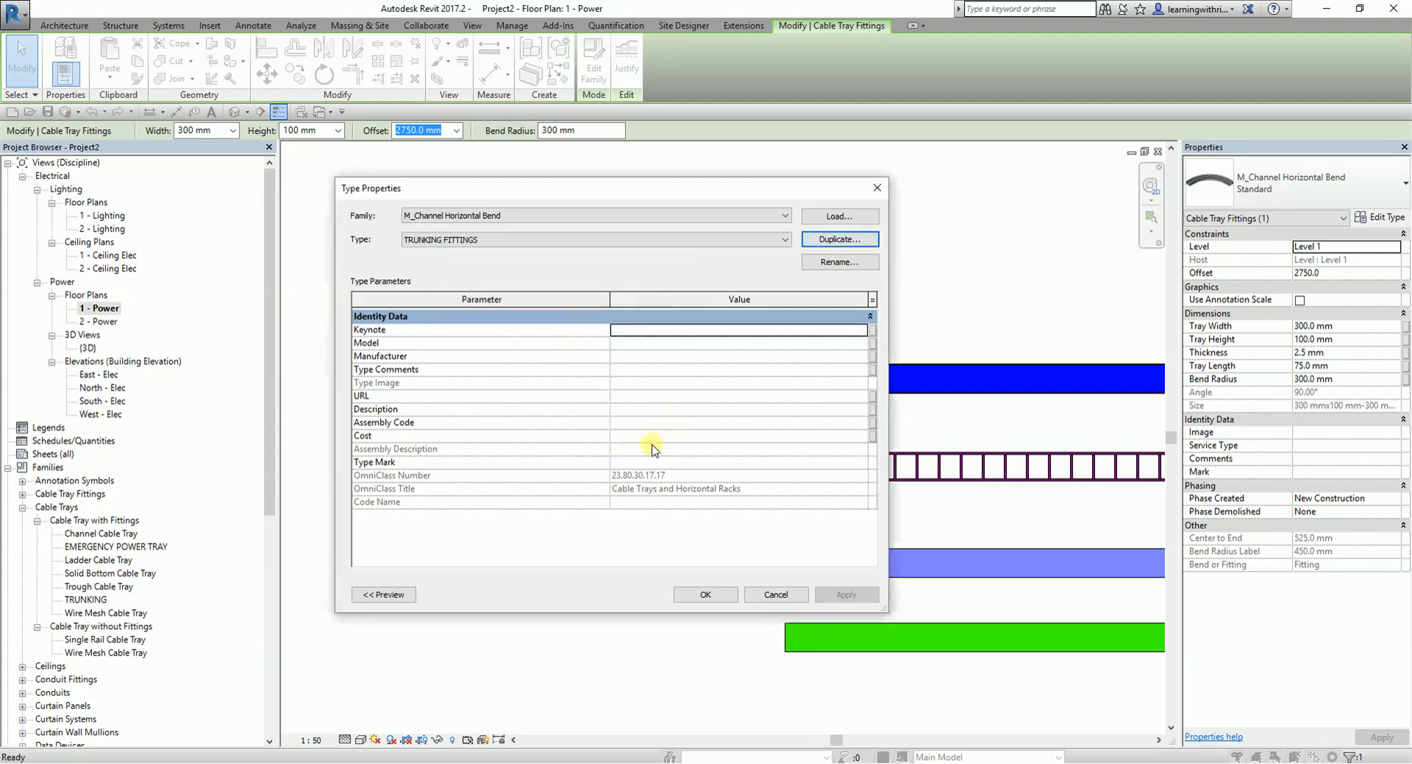
- Set the Description of the TRUNKING FITTINGS bend type to TRUNKING and apply the type to the upper bend
{"action": "left_click", "coordinate": [657, 411]}
{"action": "left_click", "coordinate": [666, 410]}
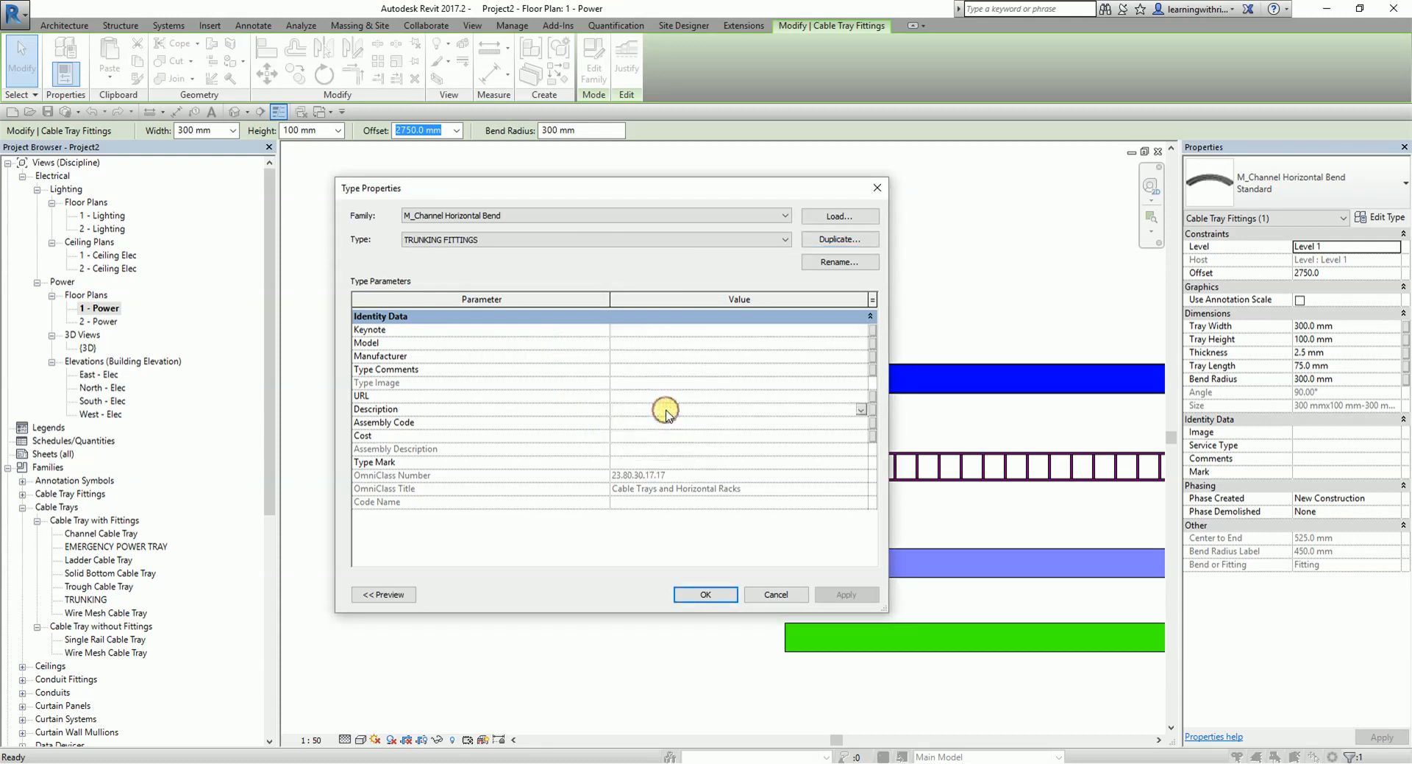
{"action": "type", "text": "LADDER CABLE TRAY"}
{"action": "left_click_drag", "start_coordinate": [718, 405], "coordinate": [557, 398]}
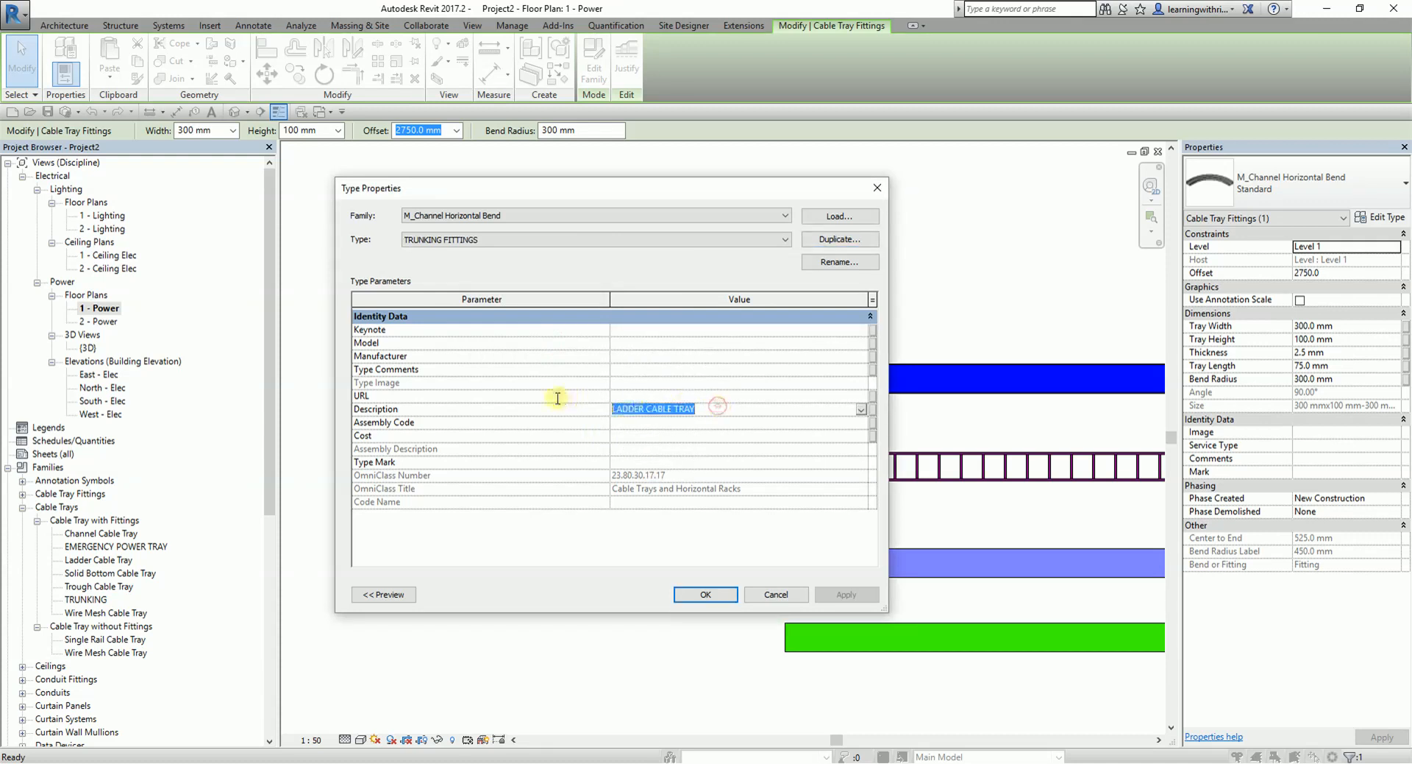
{"action": "type", "text": "TRUNKING"}
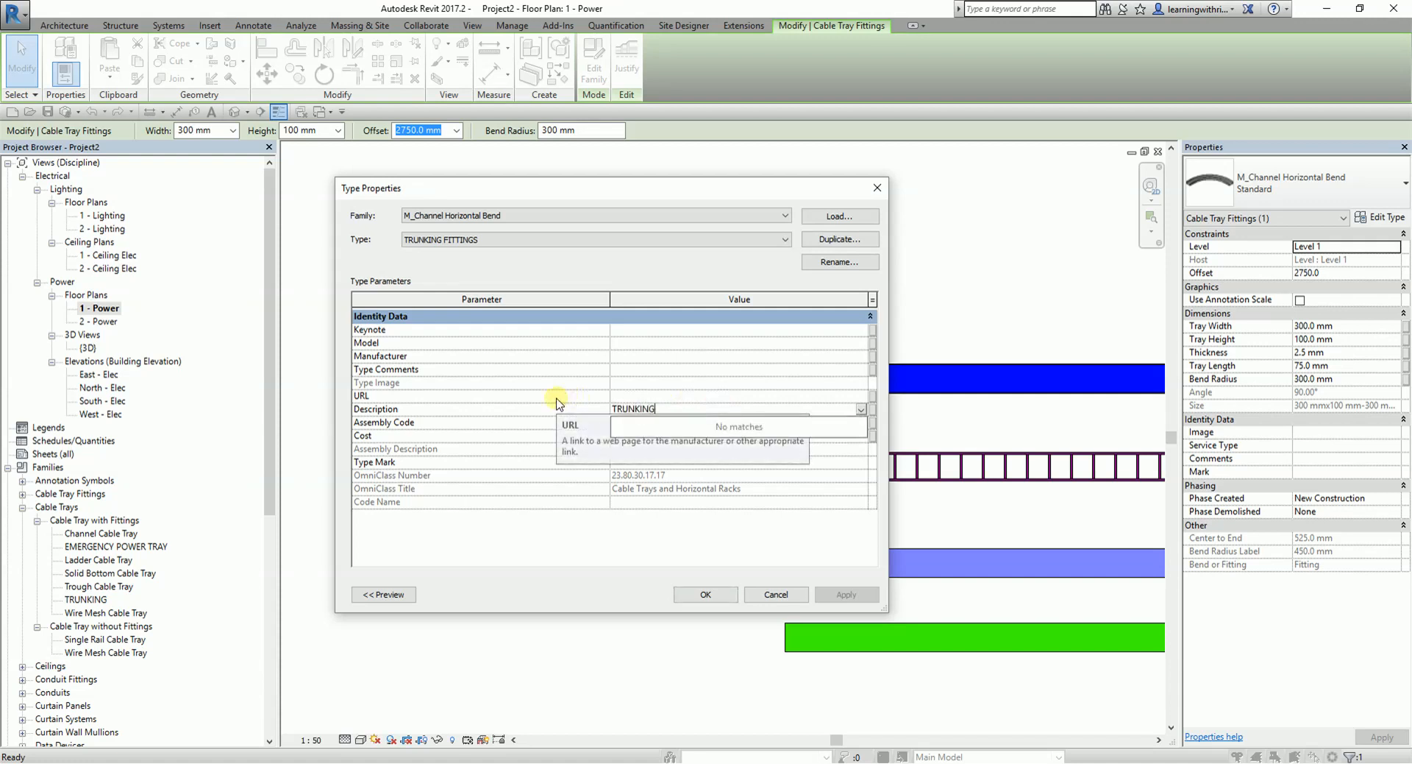
{"action": "left_click", "coordinate": [705, 594]}
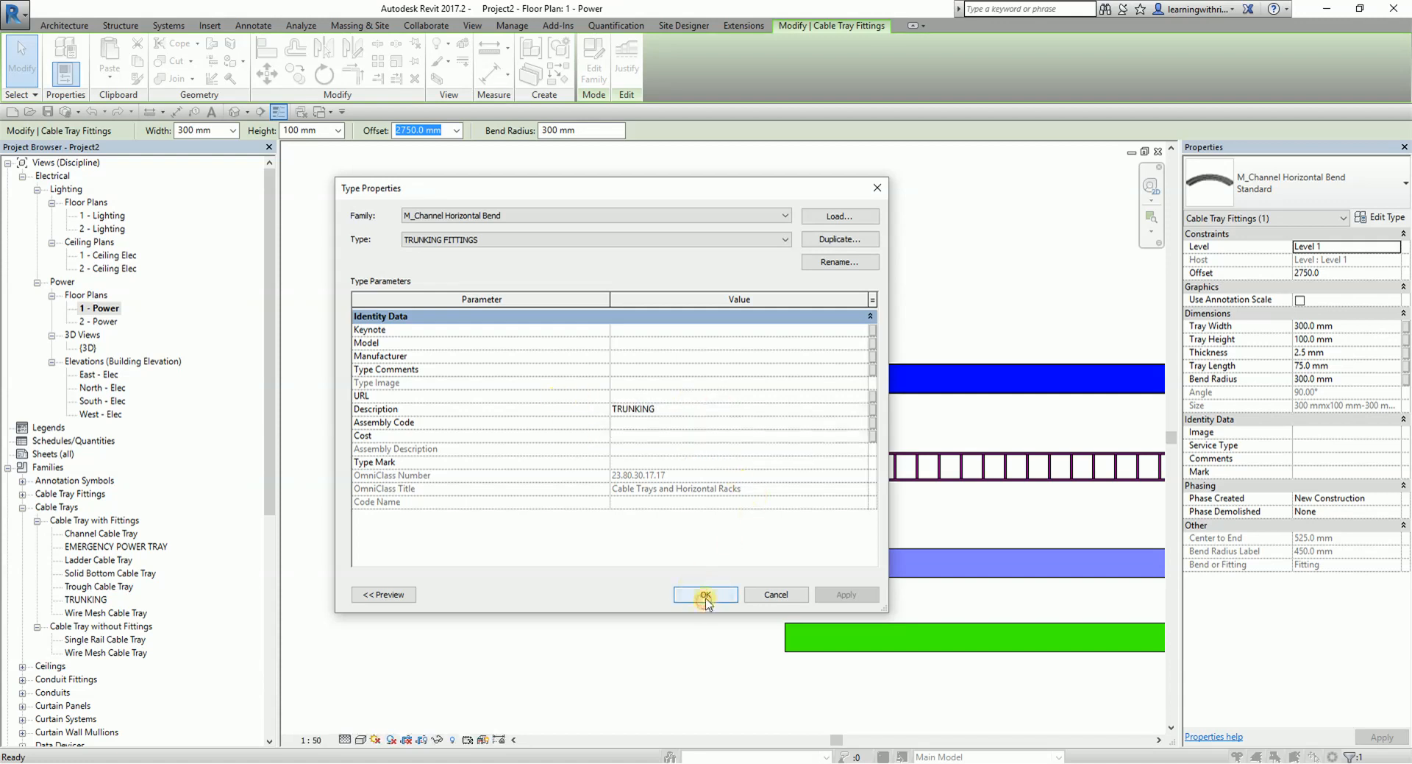
{"action": "left_click", "coordinate": [707, 594]}
{"action": "left_click", "coordinate": [687, 306]}
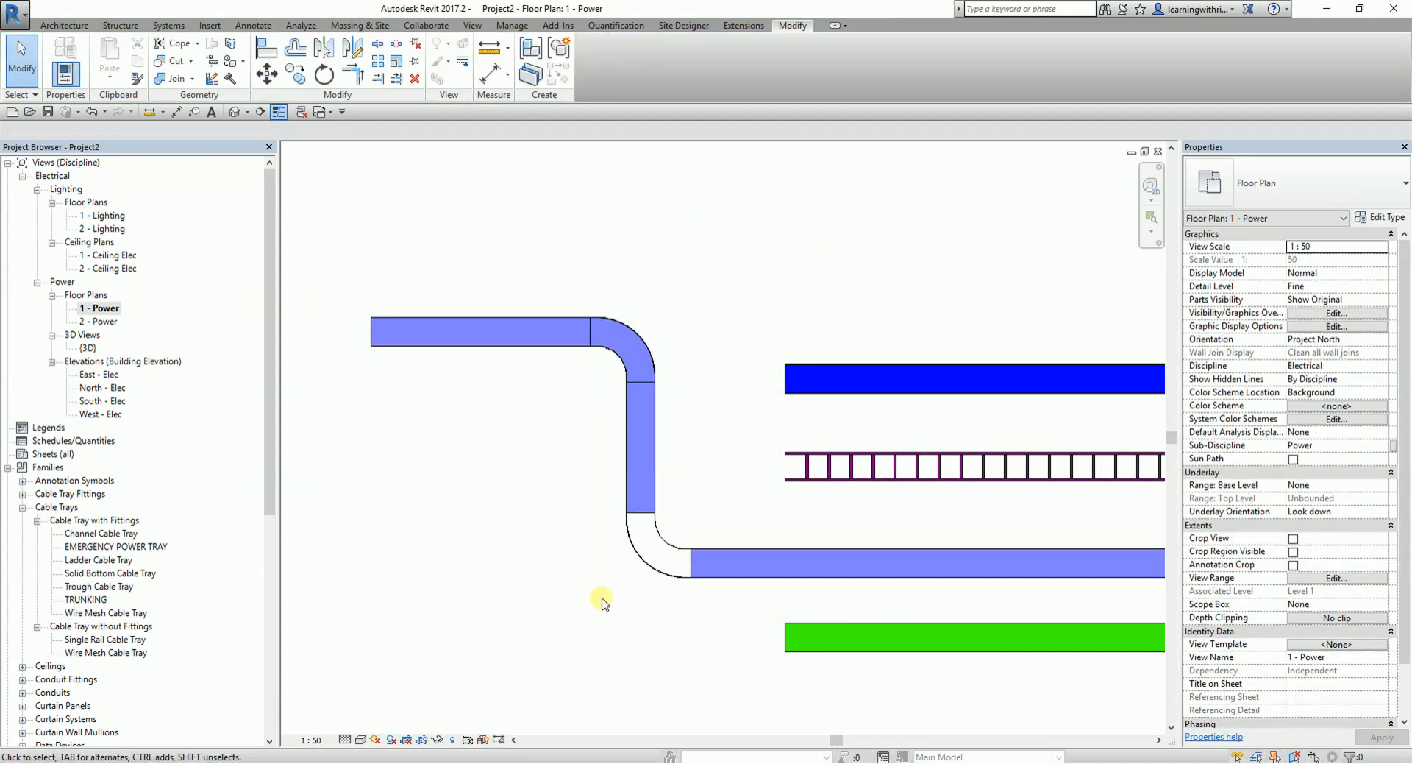
- Change the trunking's lower horizontal bend to the TRUNKING FITTINGS type
{"action": "scroll", "coordinate": [629, 605], "scroll_direction": "up", "scroll_amount": 2}
{"action": "left_click", "coordinate": [686, 506]}
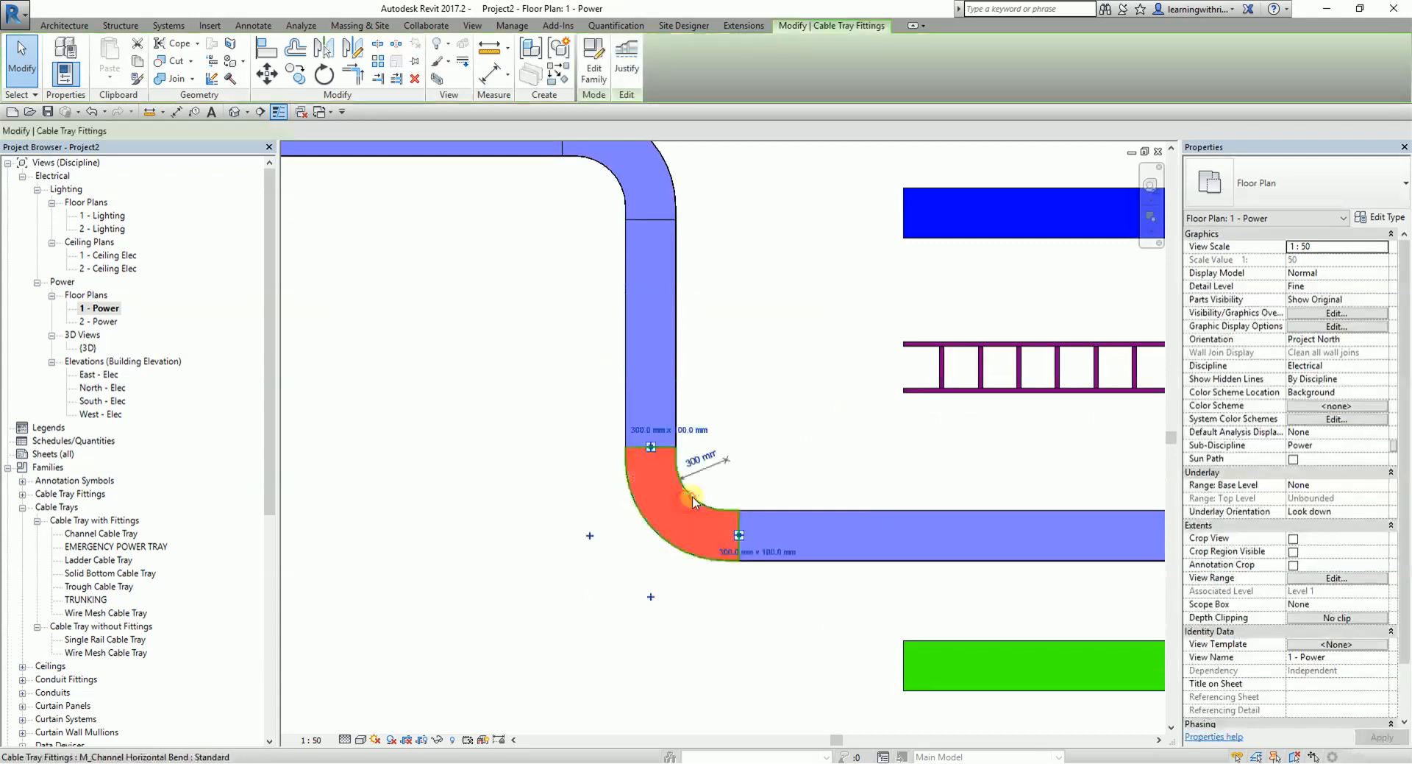
{"action": "scroll", "coordinate": [706, 543], "scroll_direction": "down", "scroll_amount": 2}
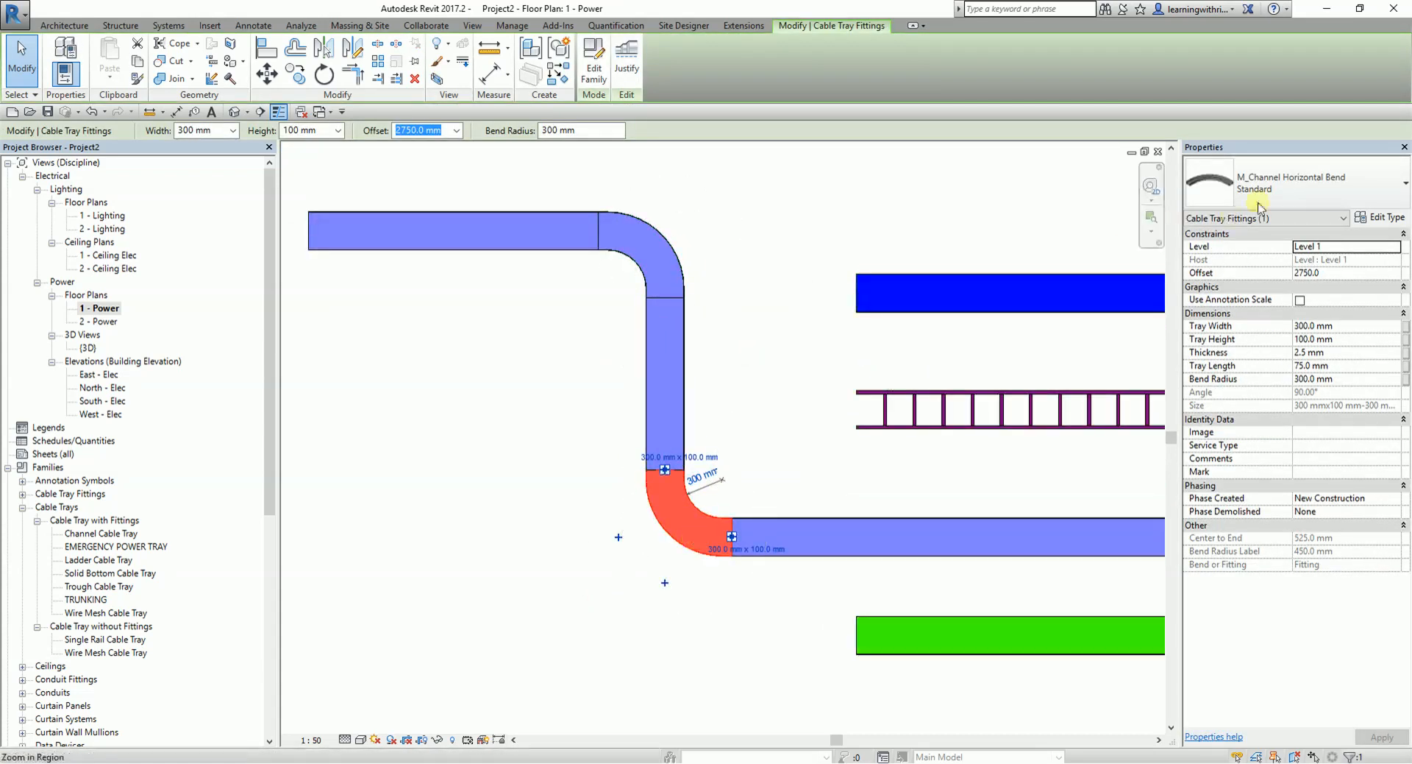
{"action": "left_click", "coordinate": [1394, 185]}
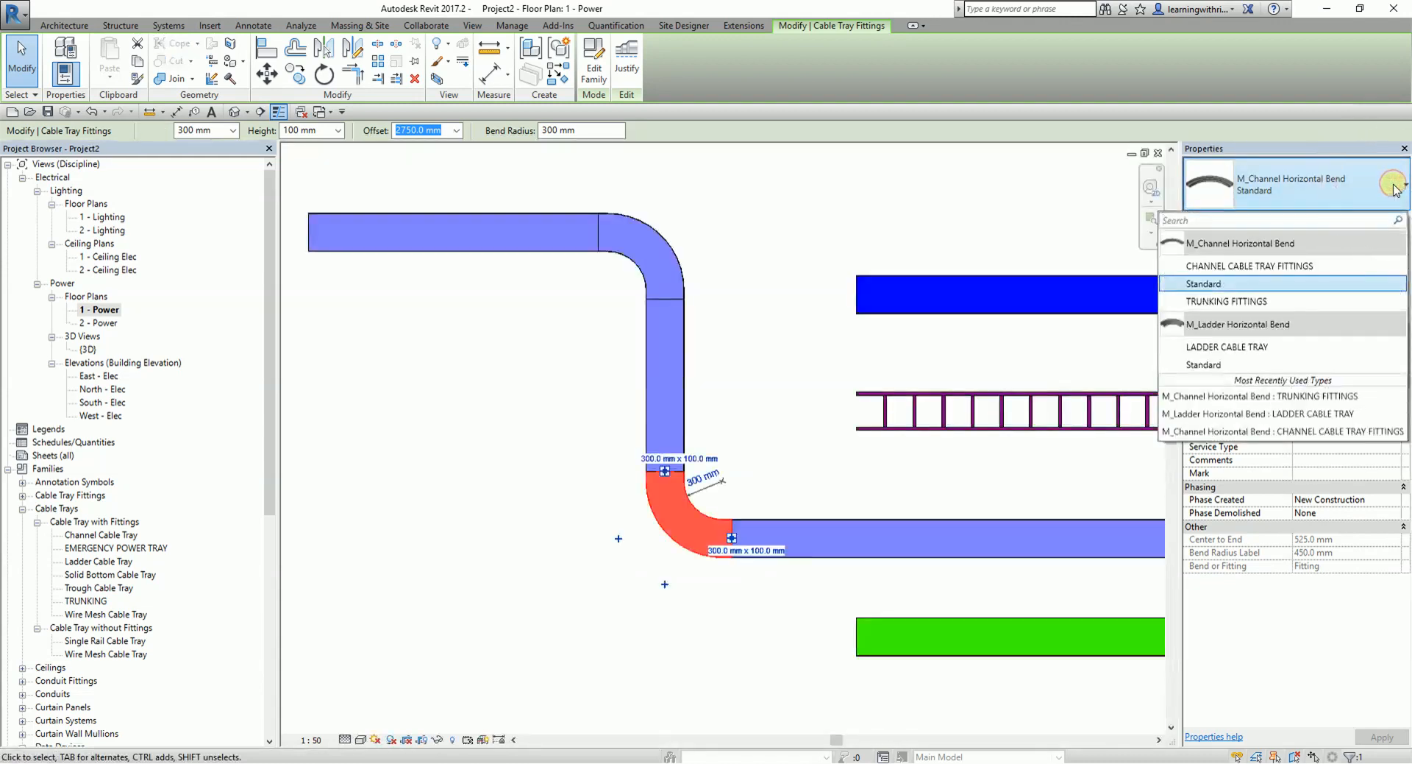
{"action": "left_click", "coordinate": [1236, 302]}
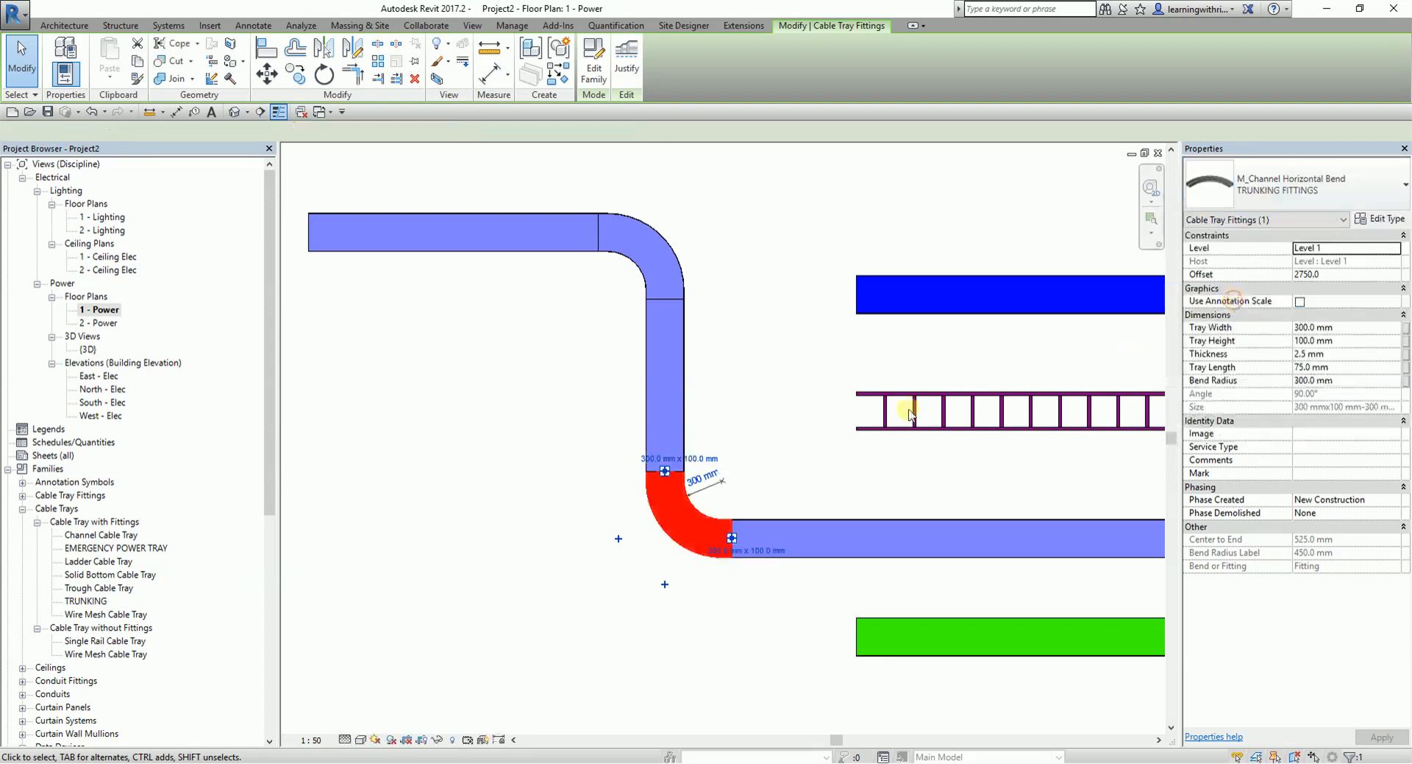
{"action": "left_click", "coordinate": [753, 258]}
- Check the emergency power tray's Description in its type properties and draw a vertical run downward from the tray's right end
{"action": "scroll", "coordinate": [722, 403], "scroll_direction": "down", "scroll_amount": 3}
{"action": "middle_click_drag", "start_coordinate": [1069, 520], "coordinate": [912, 492]}
{"action": "left_click", "coordinate": [905, 471]}
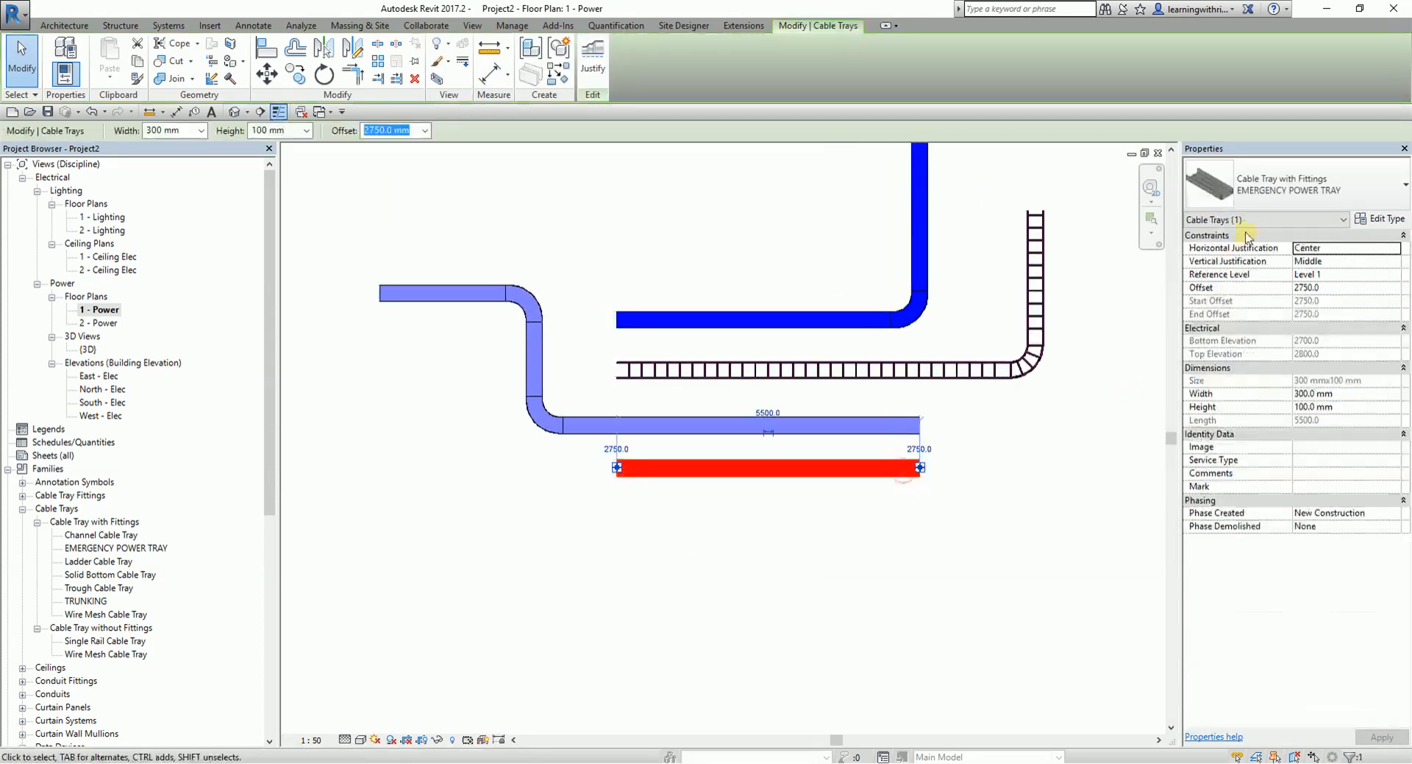
{"action": "left_click", "coordinate": [1382, 220]}
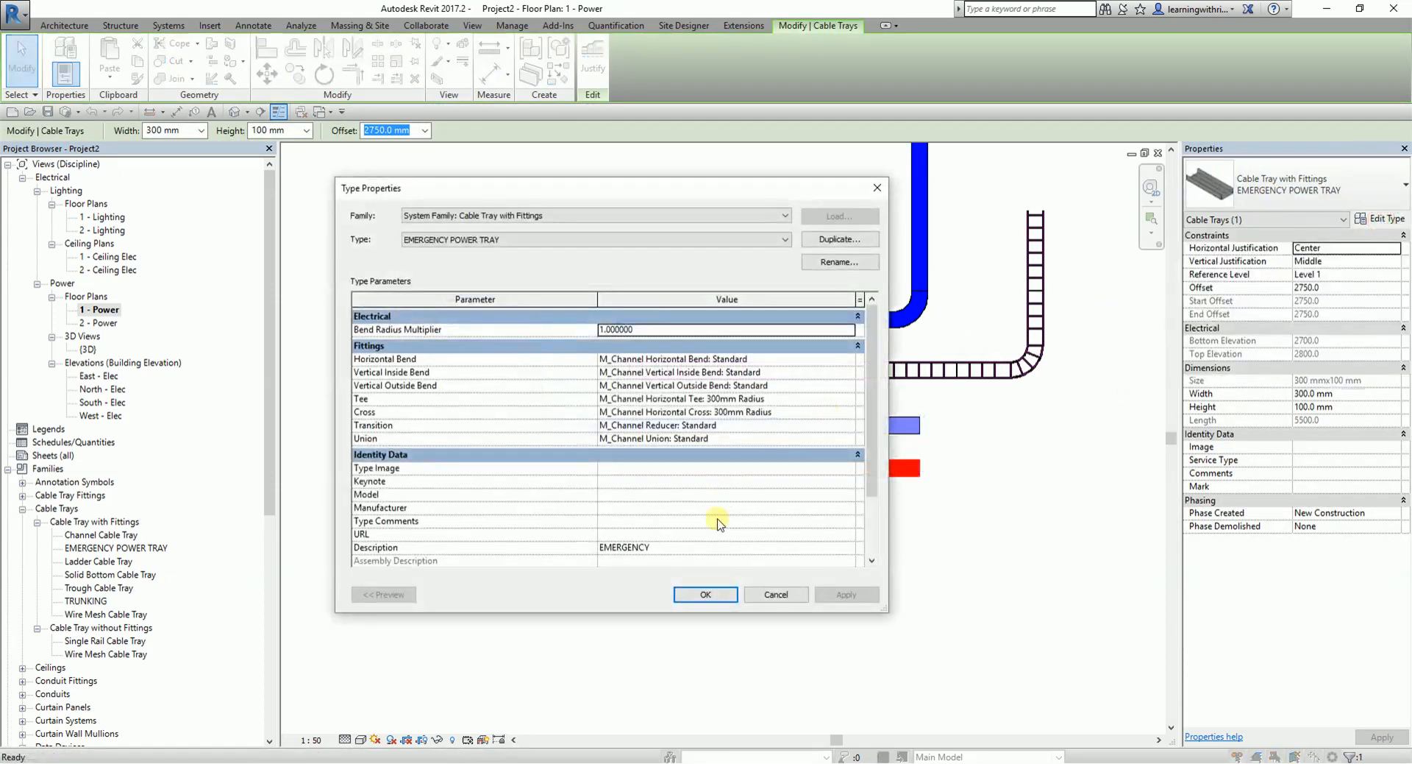
{"action": "left_click", "coordinate": [772, 593]}
{"action": "left_click", "coordinate": [1015, 513]}
{"action": "left_click", "coordinate": [918, 482]}
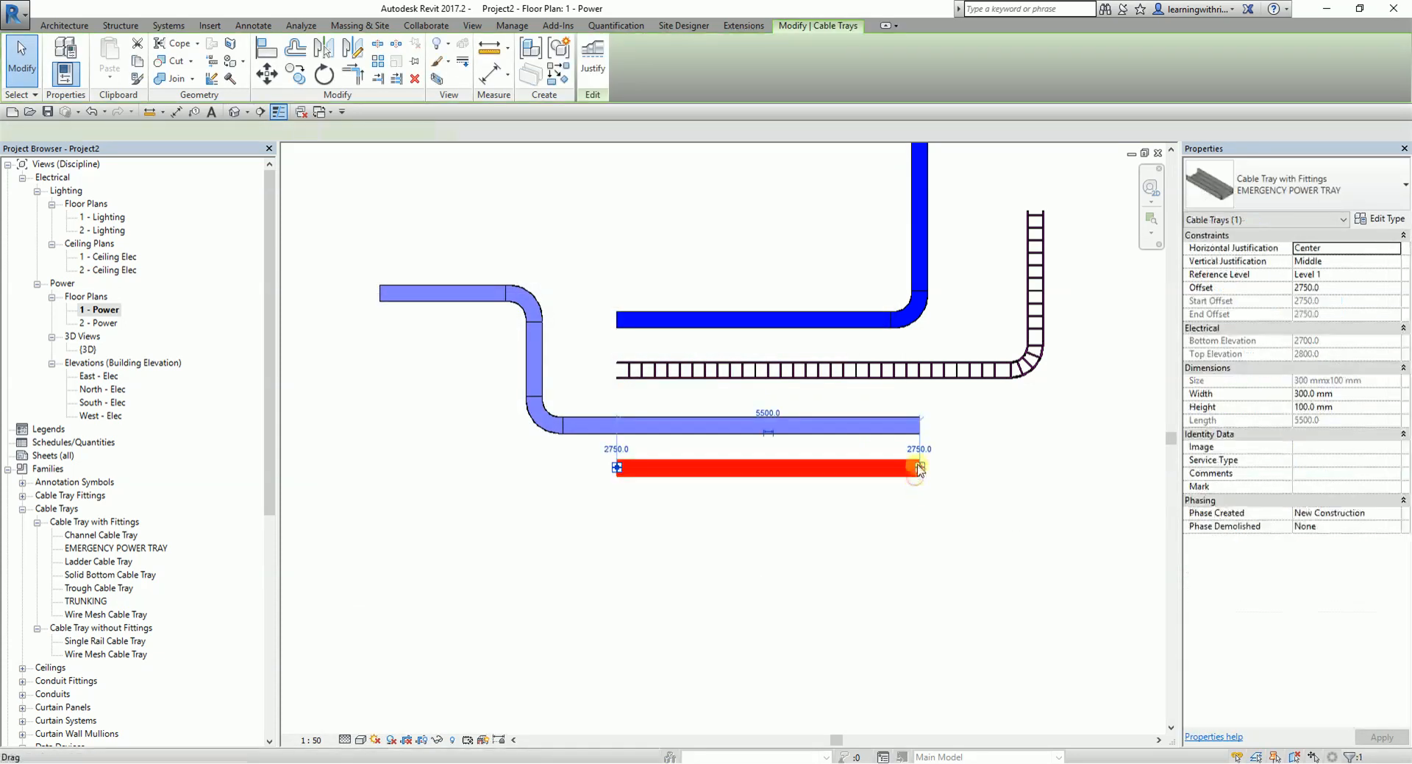
{"action": "right_click", "coordinate": [920, 471]}
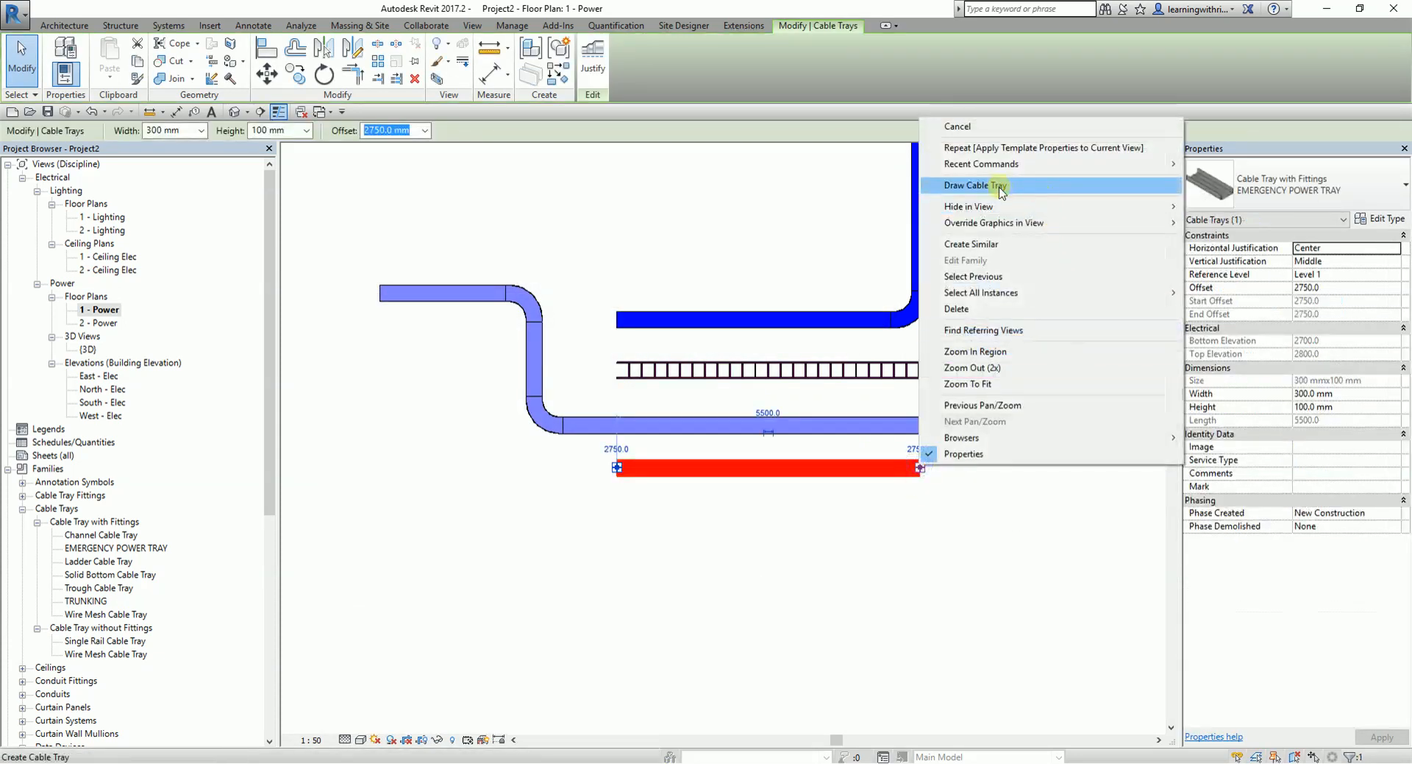
{"action": "left_click", "coordinate": [1000, 185]}
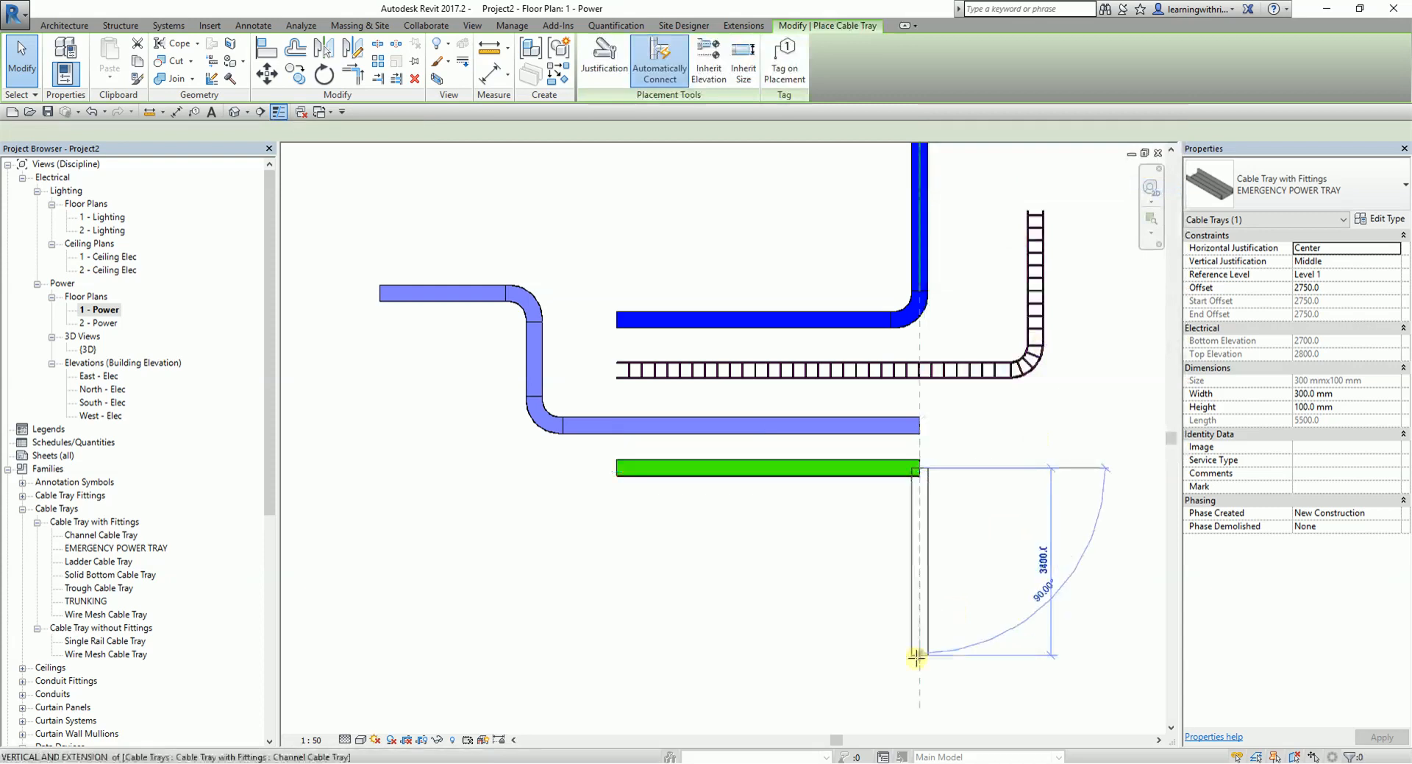
{"action": "left_click", "coordinate": [916, 664]}
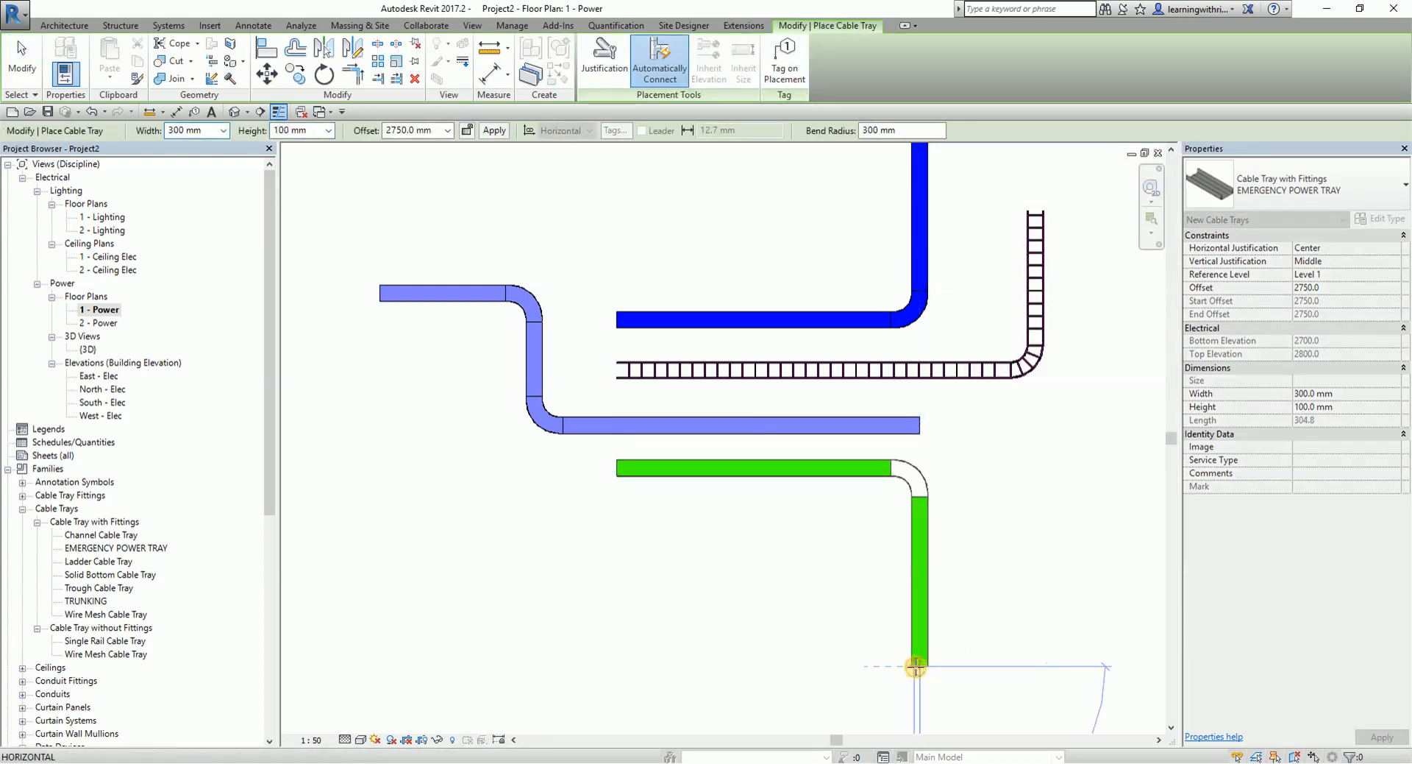
{"action": "left_click", "coordinate": [25, 64]}
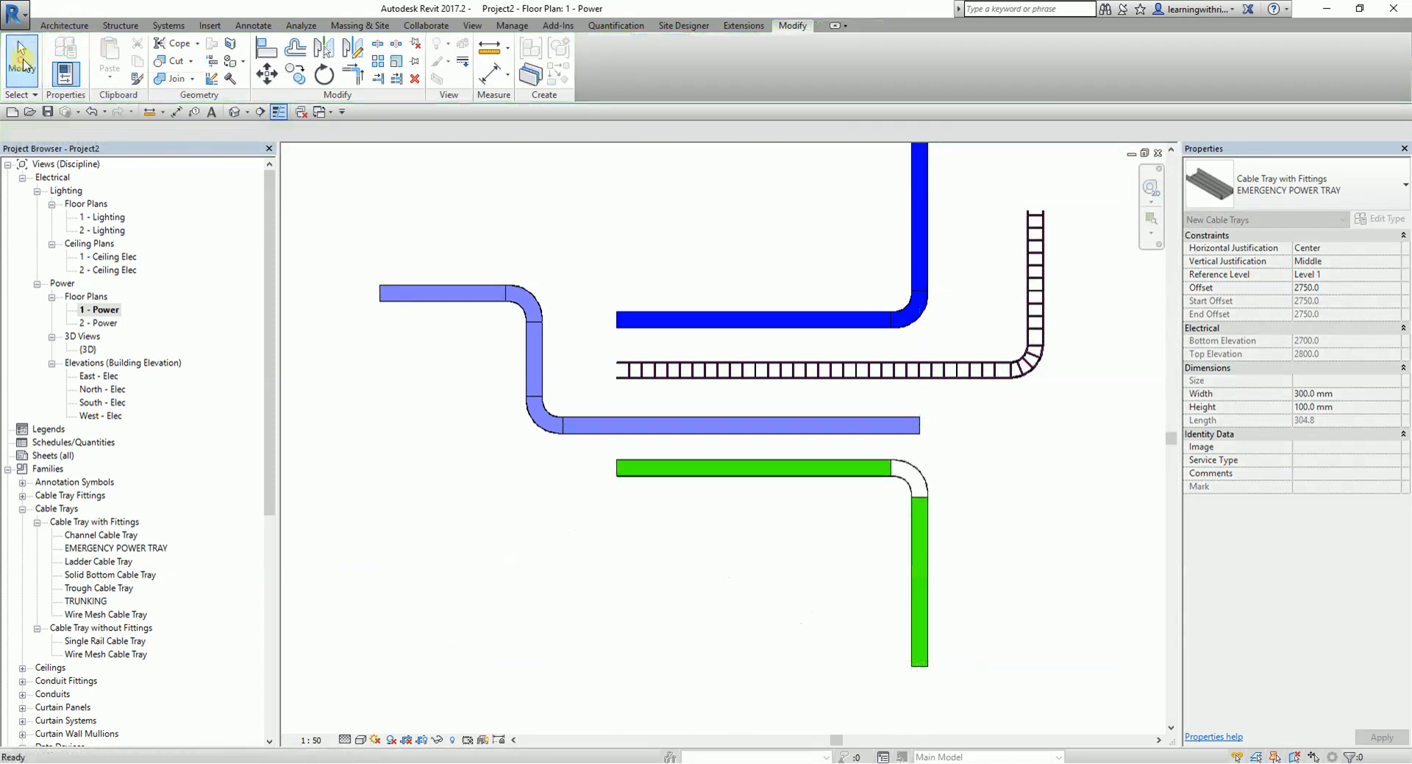
- Duplicate the Standard type of the emergency power tray's horizontal bend as EMERGENCY FITTINGS
{"action": "scroll", "coordinate": [940, 451], "scroll_direction": "up", "scroll_amount": 3}
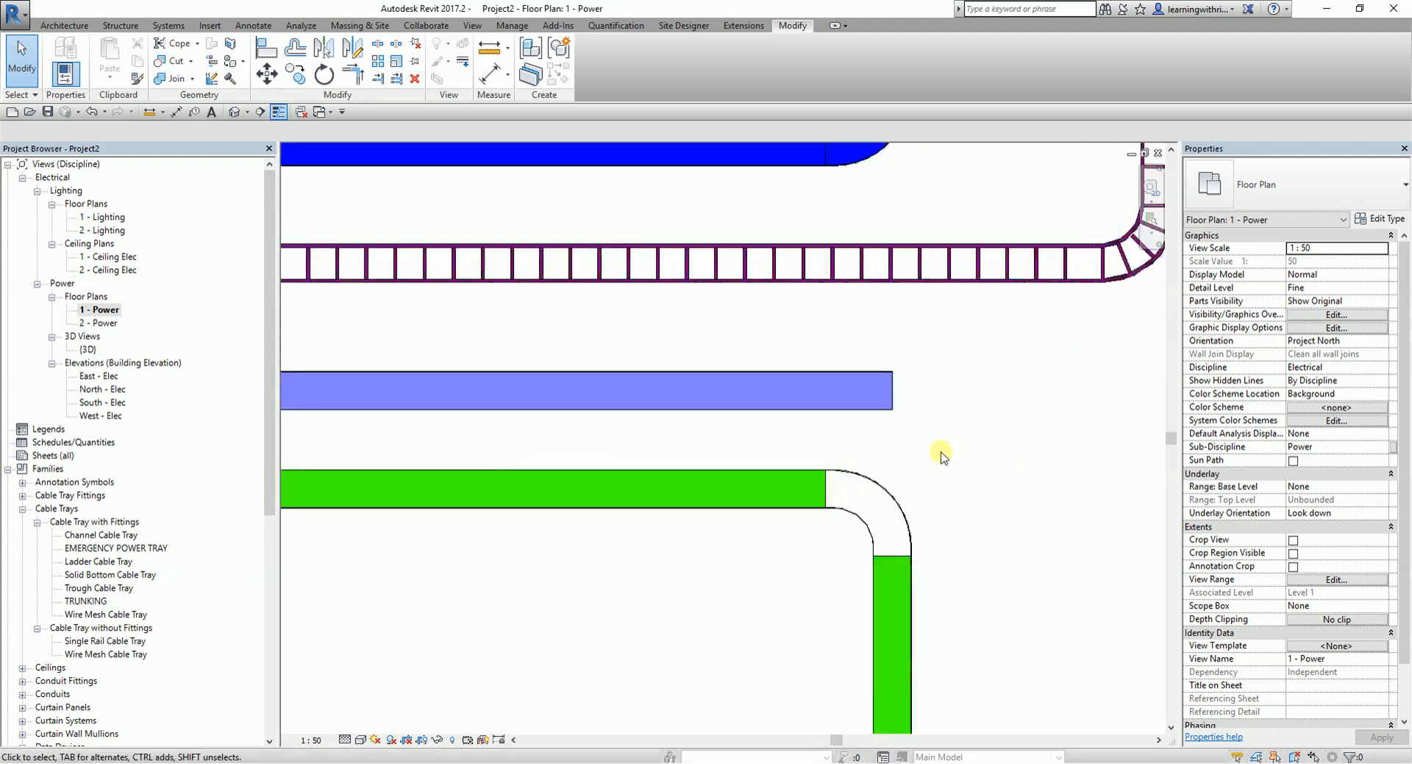
{"action": "left_click", "coordinate": [902, 508]}
{"action": "left_click", "coordinate": [1394, 219]}
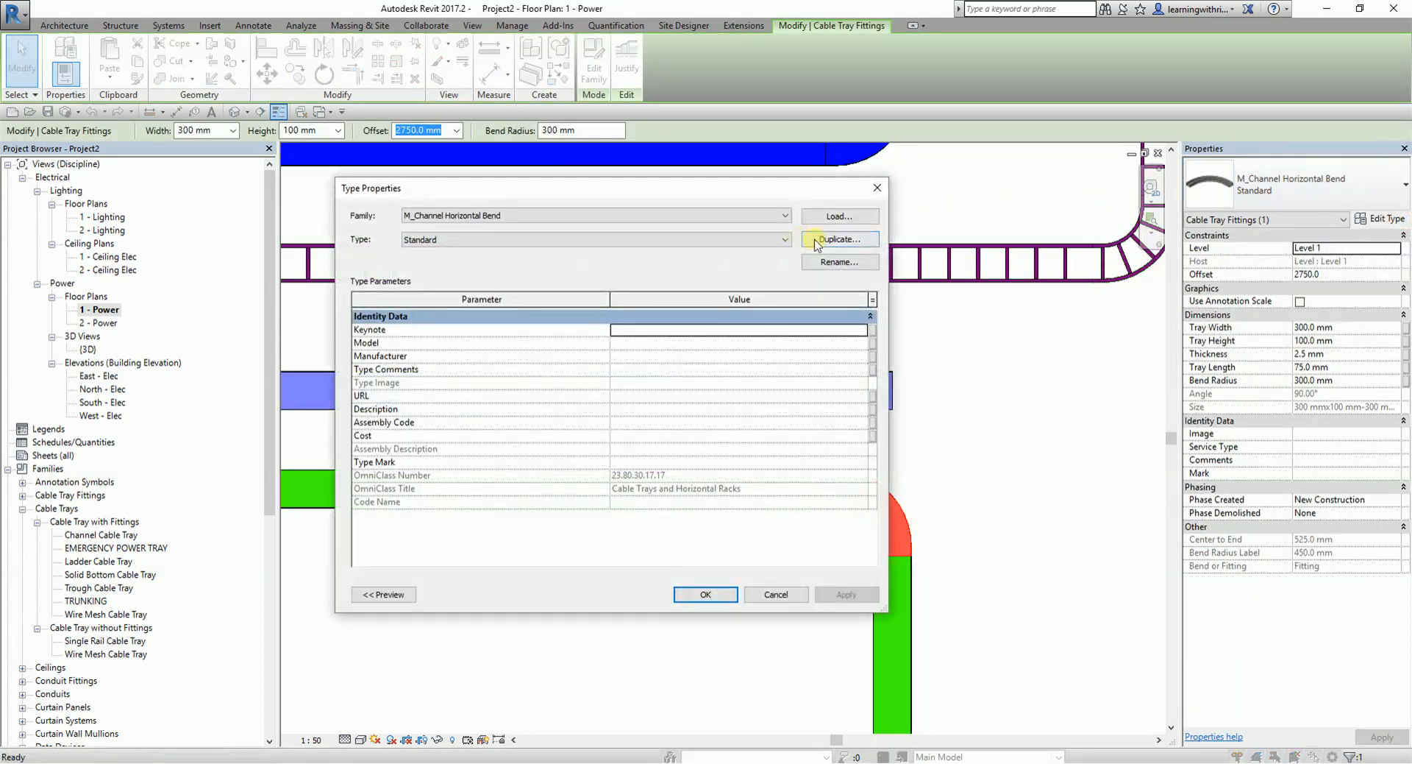
{"action": "left_click", "coordinate": [825, 240]}
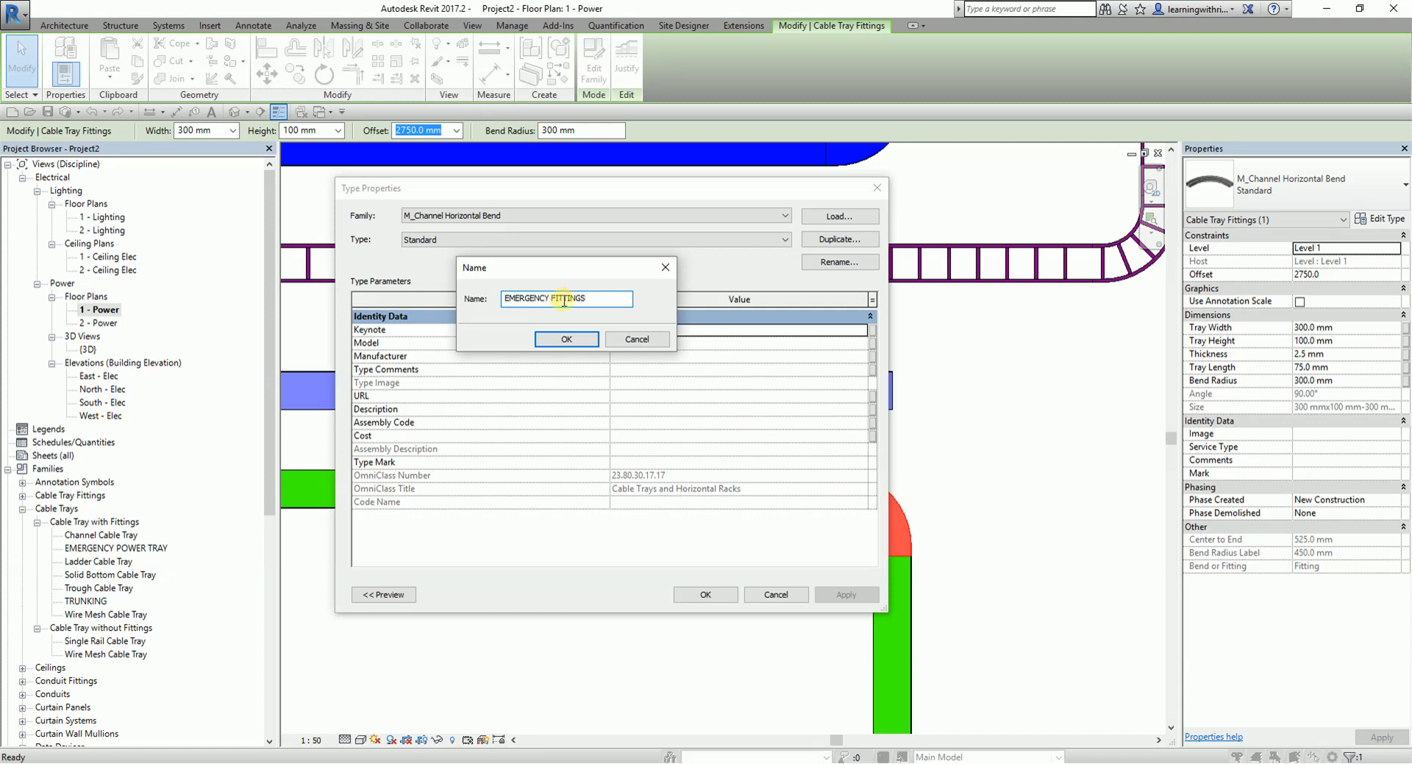
{"action": "left_click", "coordinate": [578, 341]}
{"action": "left_click", "coordinate": [577, 339]}
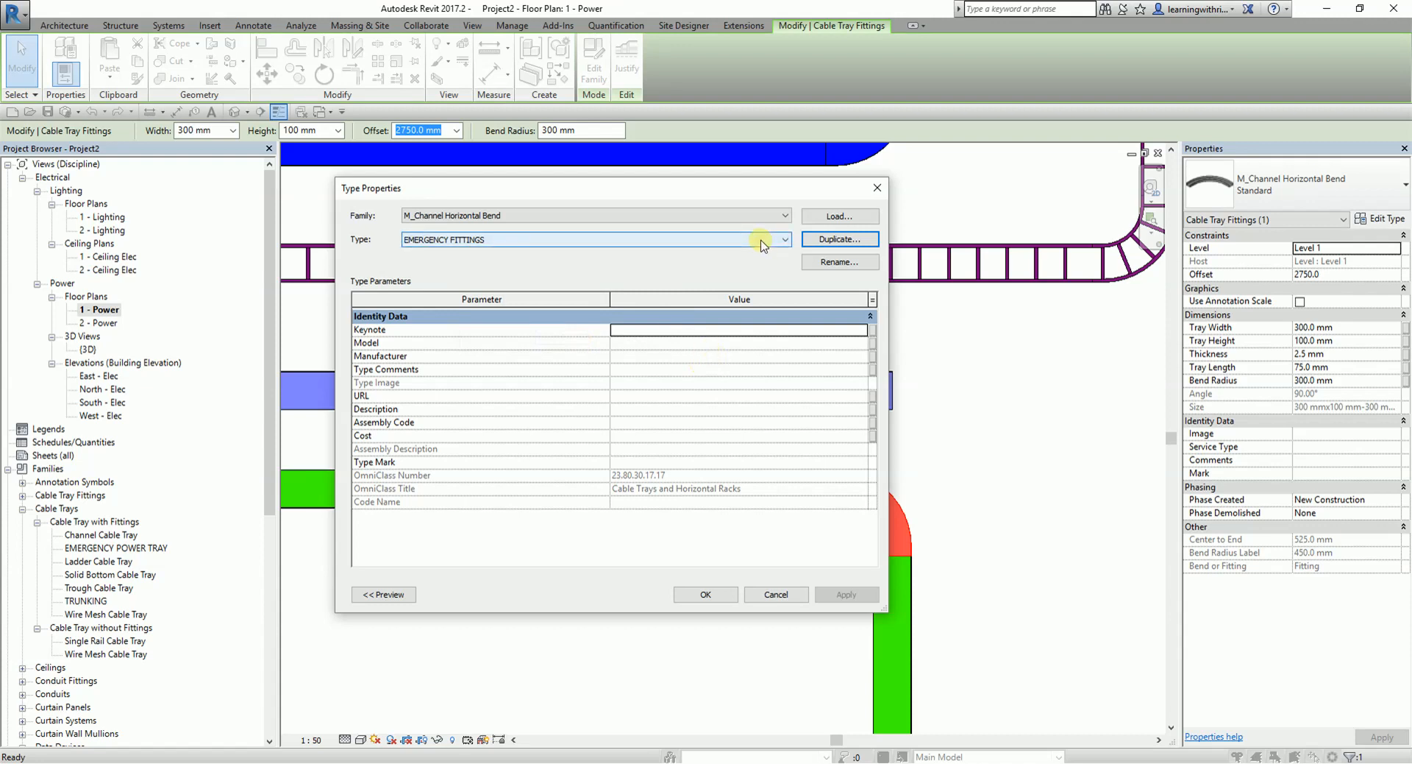
- Set the Description of the EMERGENCY FITTINGS bend type to EMERGENCY and apply the type to the bend
{"action": "left_click", "coordinate": [629, 412]}
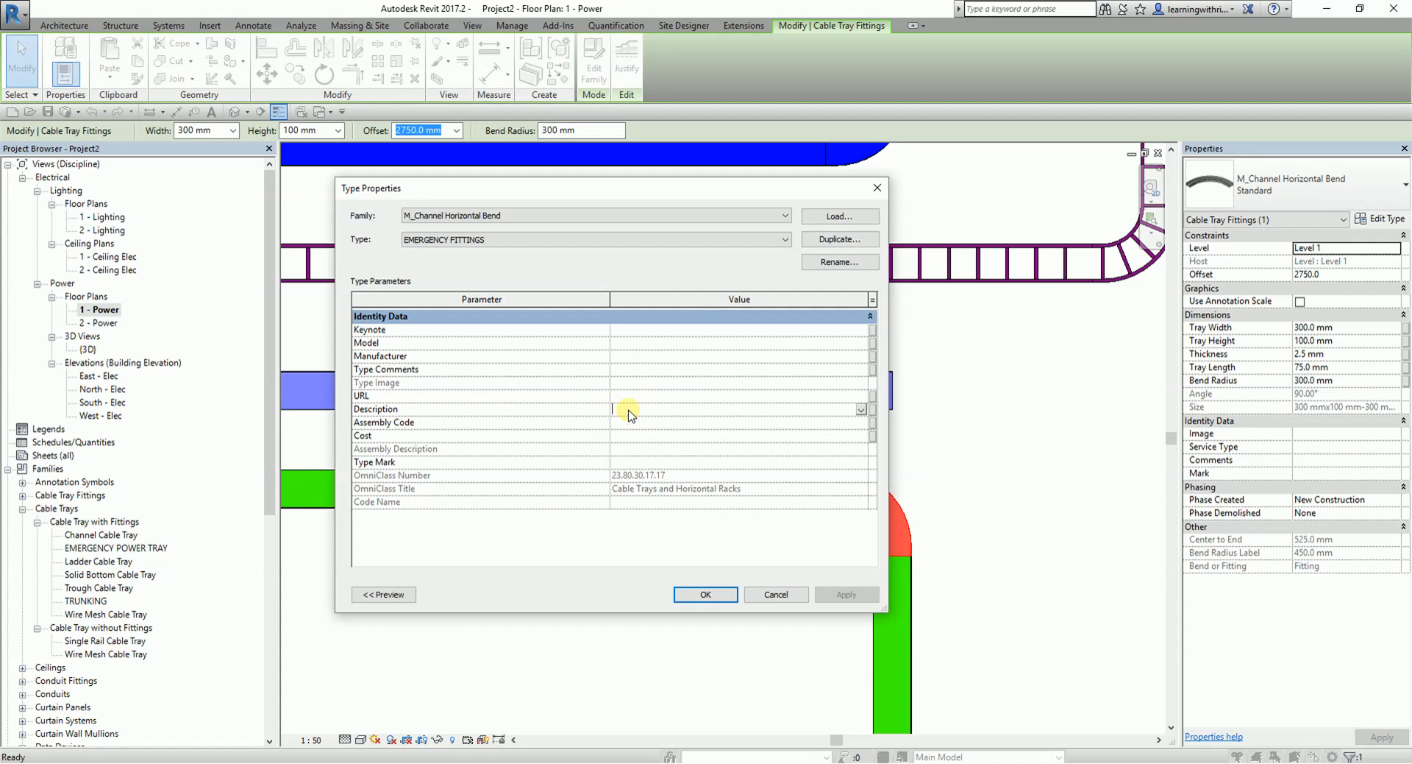
{"action": "type", "text": "EMERGENCY"}
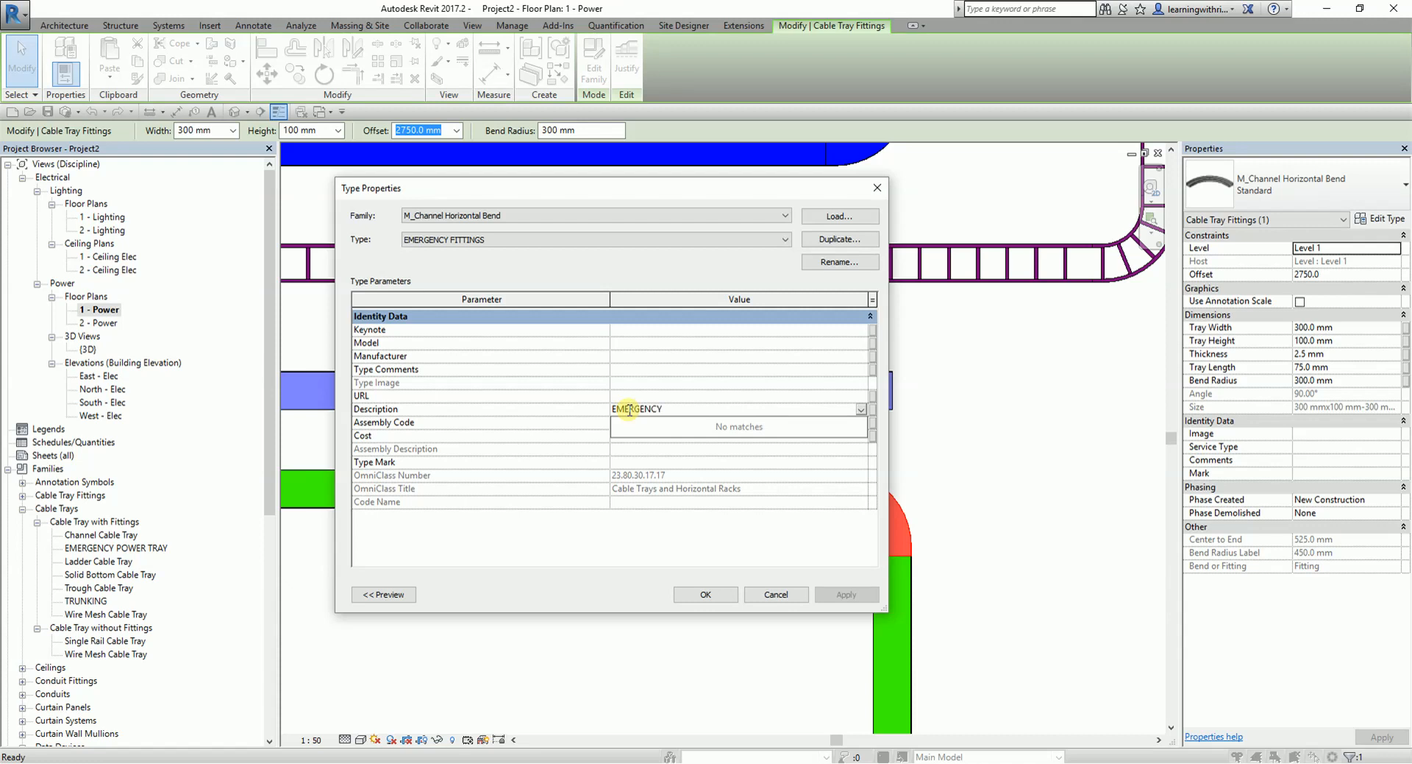
{"action": "left_click", "coordinate": [684, 407]}
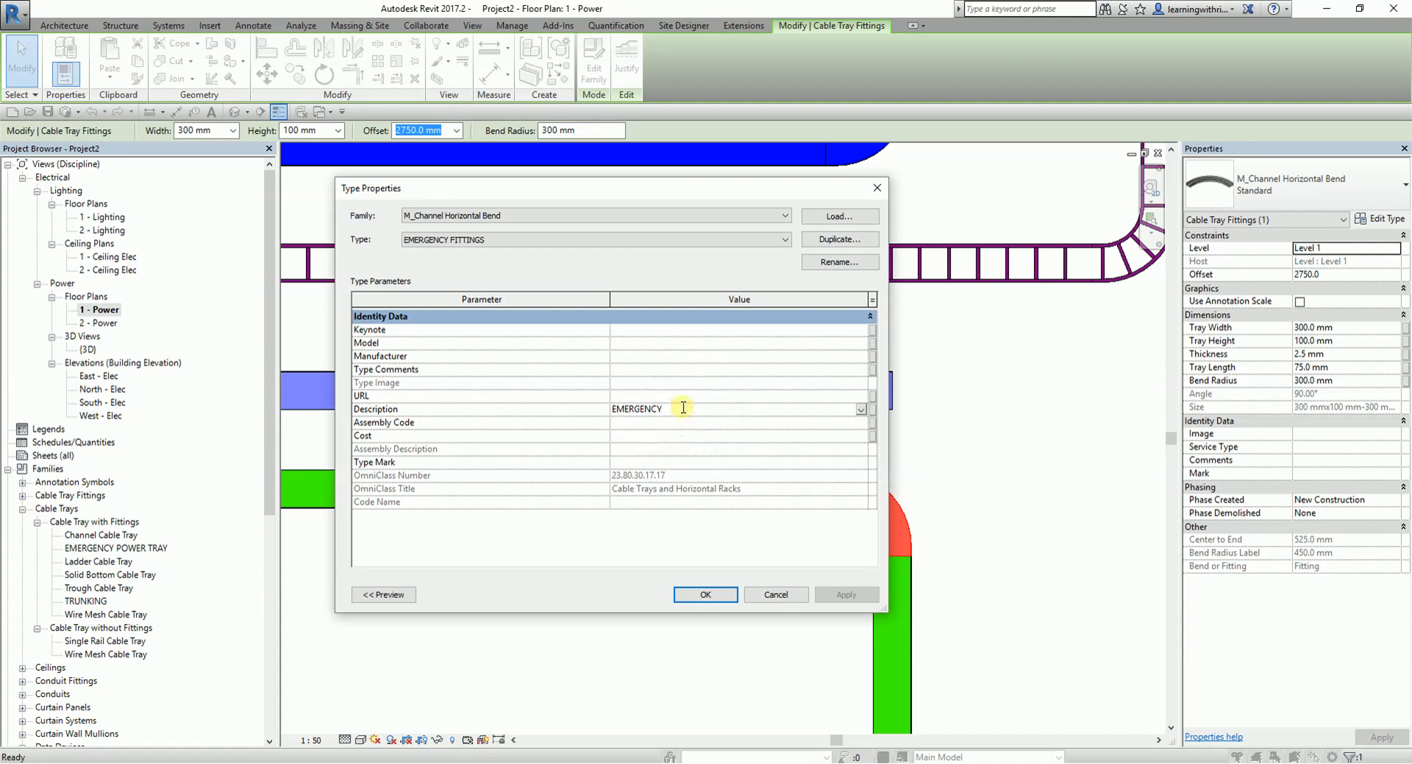
{"action": "left_click", "coordinate": [683, 407]}
{"action": "left_click", "coordinate": [706, 595]}
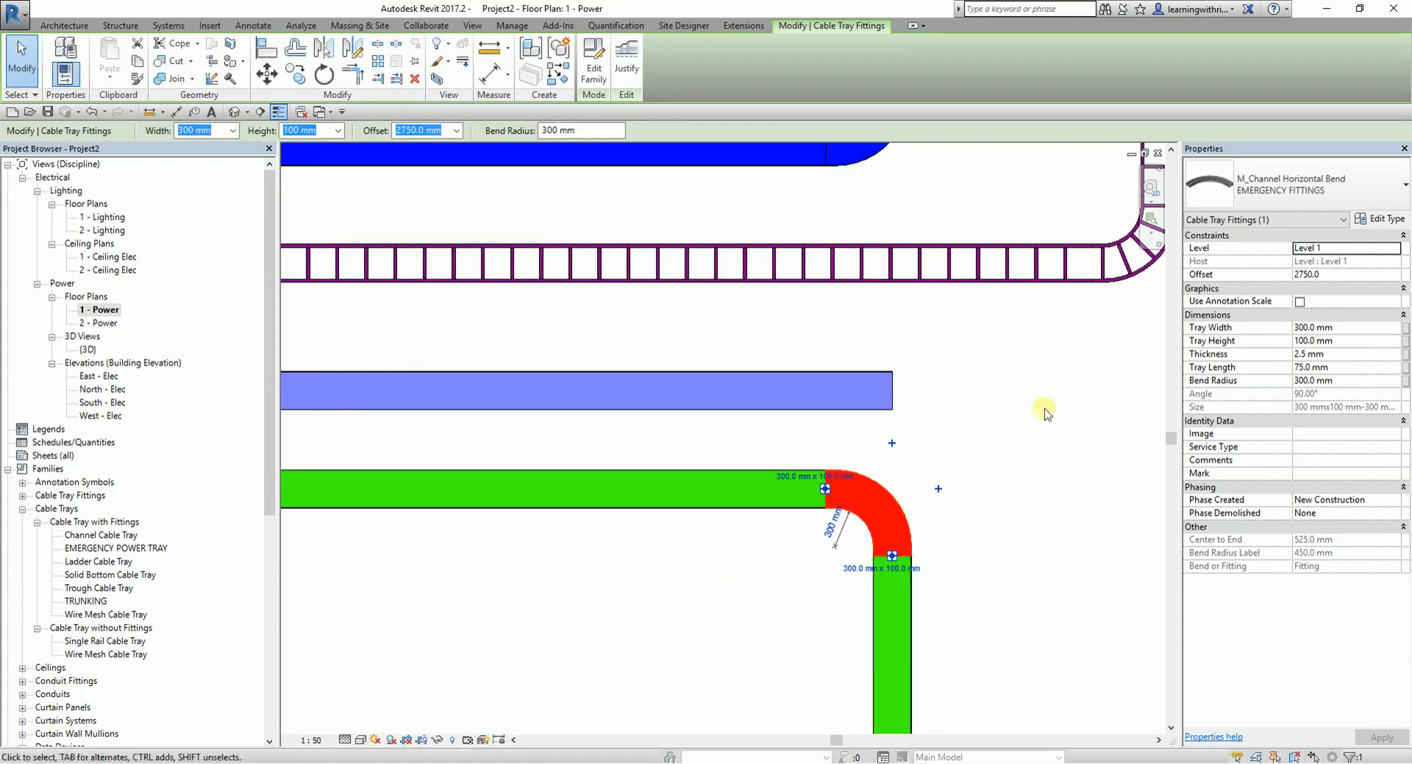
{"action": "left_click", "coordinate": [1049, 405]}
- Open the default 3D view and examine the filter colors on all cable tray runs and their bends
{"action": "scroll", "coordinate": [860, 473], "scroll_direction": "down", "scroll_amount": 2}
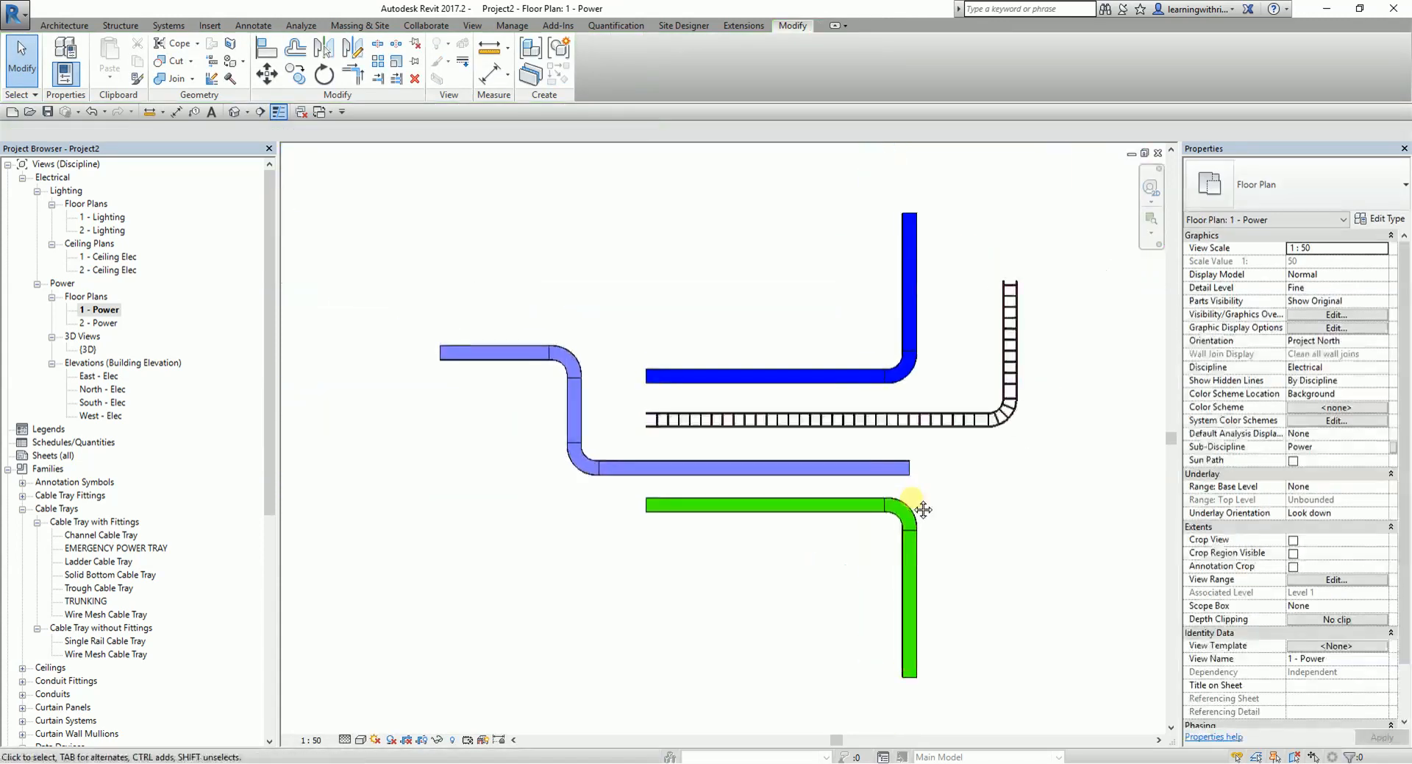
{"action": "middle_click_drag", "start_coordinate": [855, 490], "coordinate": [863, 542]}
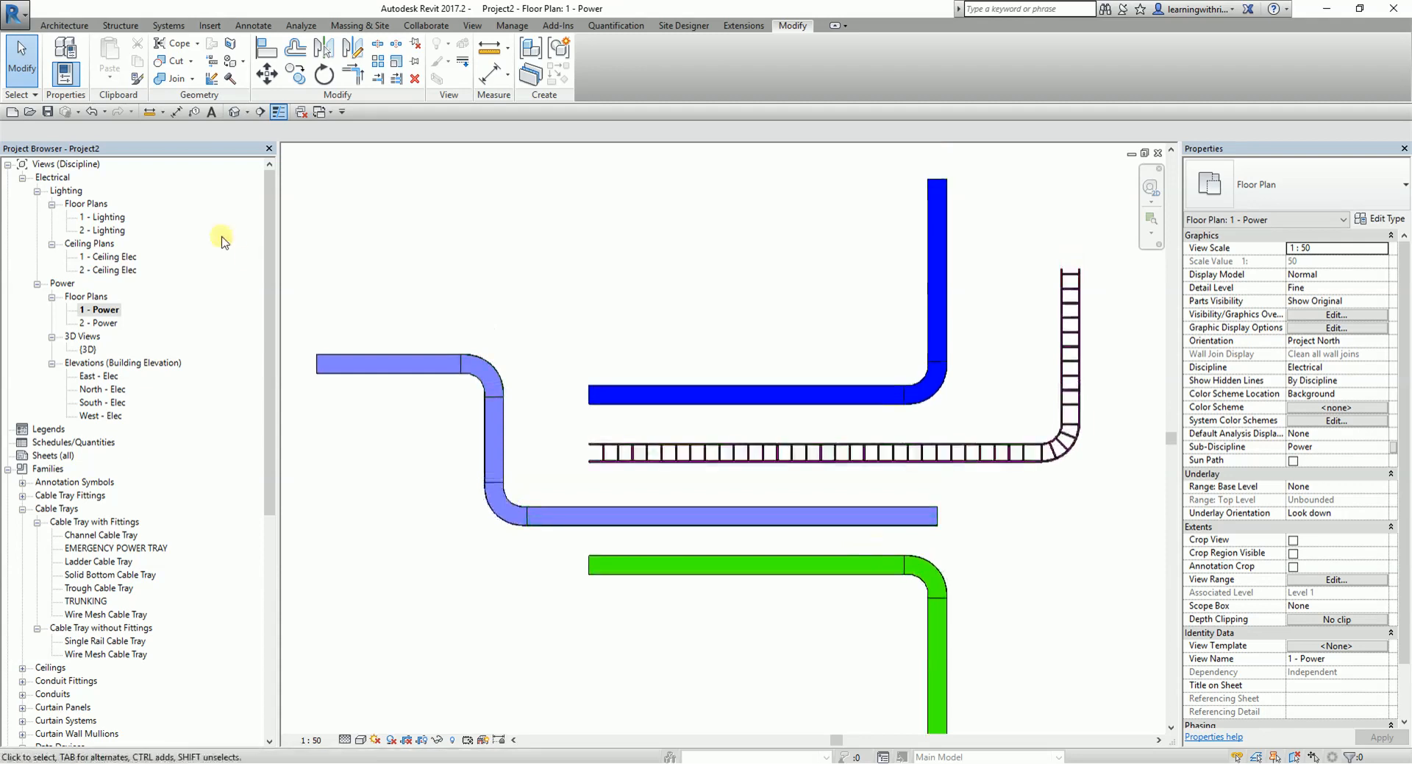
{"action": "left_click", "coordinate": [239, 112]}
{"action": "scroll", "coordinate": [691, 403], "scroll_direction": "down", "scroll_amount": 6}
{"action": "middle_click_drag", "start_coordinate": [780, 441], "coordinate": [738, 419]}
{"action": "scroll", "coordinate": [684, 247], "scroll_direction": "up", "scroll_amount": 1}
{"action": "middle_click_drag", "start_coordinate": [683, 251], "coordinate": [685, 278]}
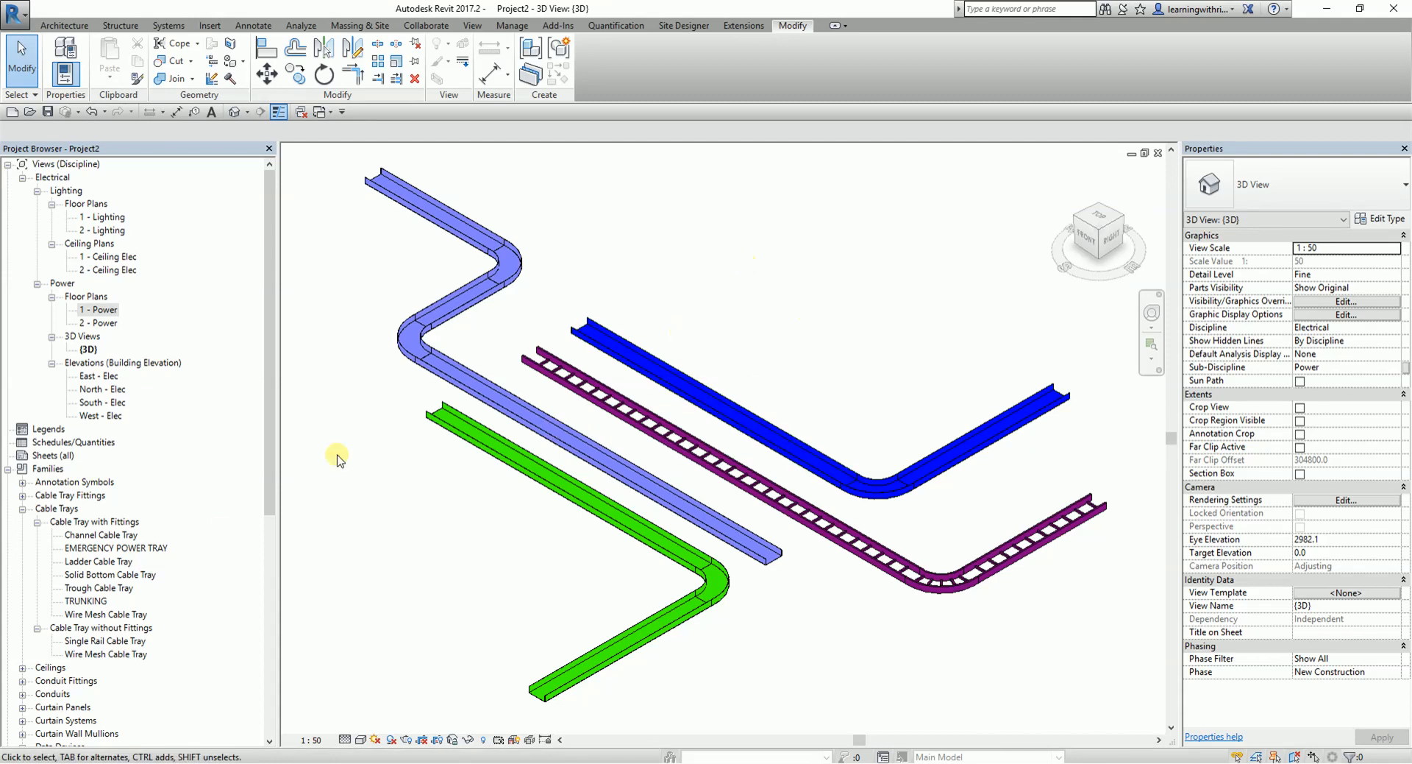
- Check which fittings are assigned to the Channel Cable Tray type, especially its horizontal bend, in the type properties
{"action": "right_click", "coordinate": [129, 535]}
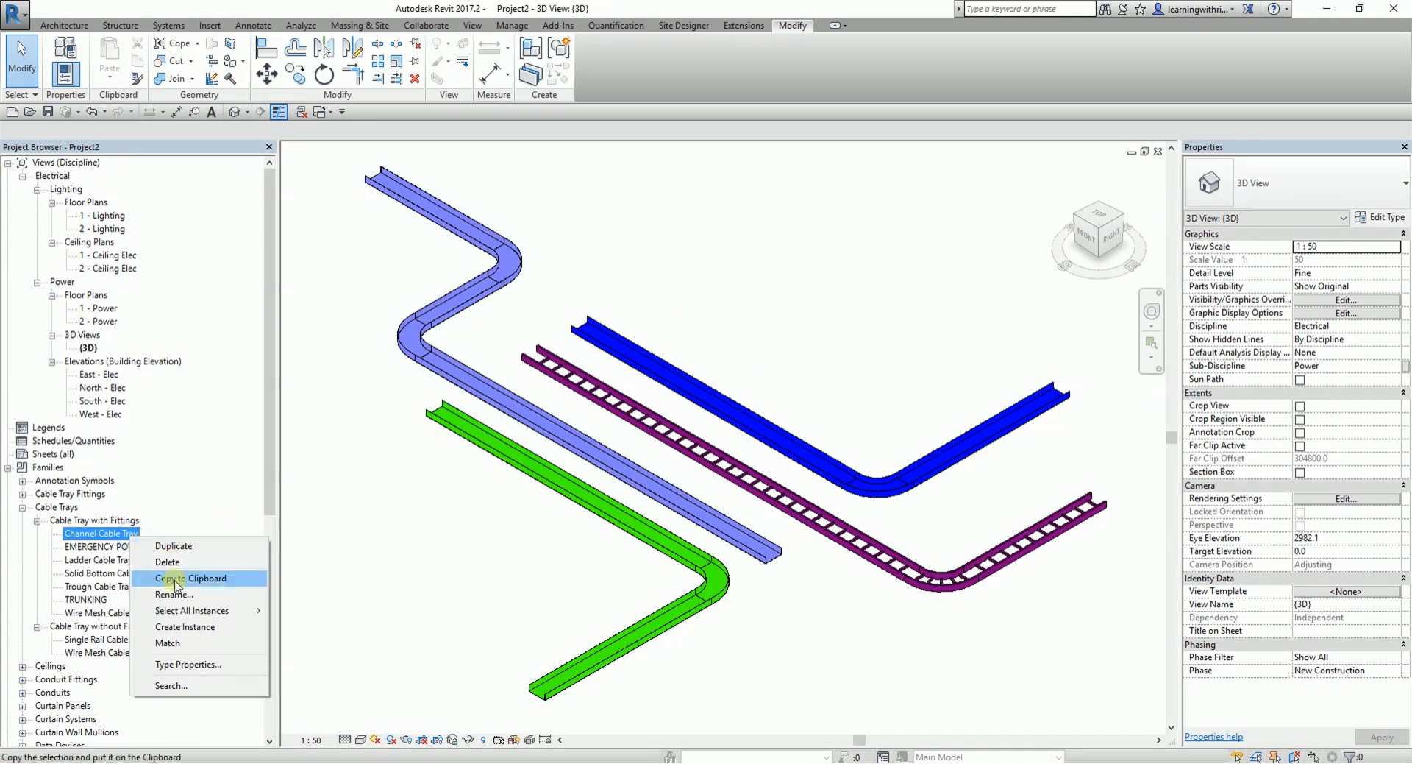
{"action": "left_click", "coordinate": [205, 667]}
{"action": "scroll", "coordinate": [612, 466], "scroll_direction": "down", "scroll_amount": 2}
{"action": "scroll", "coordinate": [613, 465], "scroll_direction": "up", "scroll_amount": 2}
{"action": "left_click", "coordinate": [754, 360]}
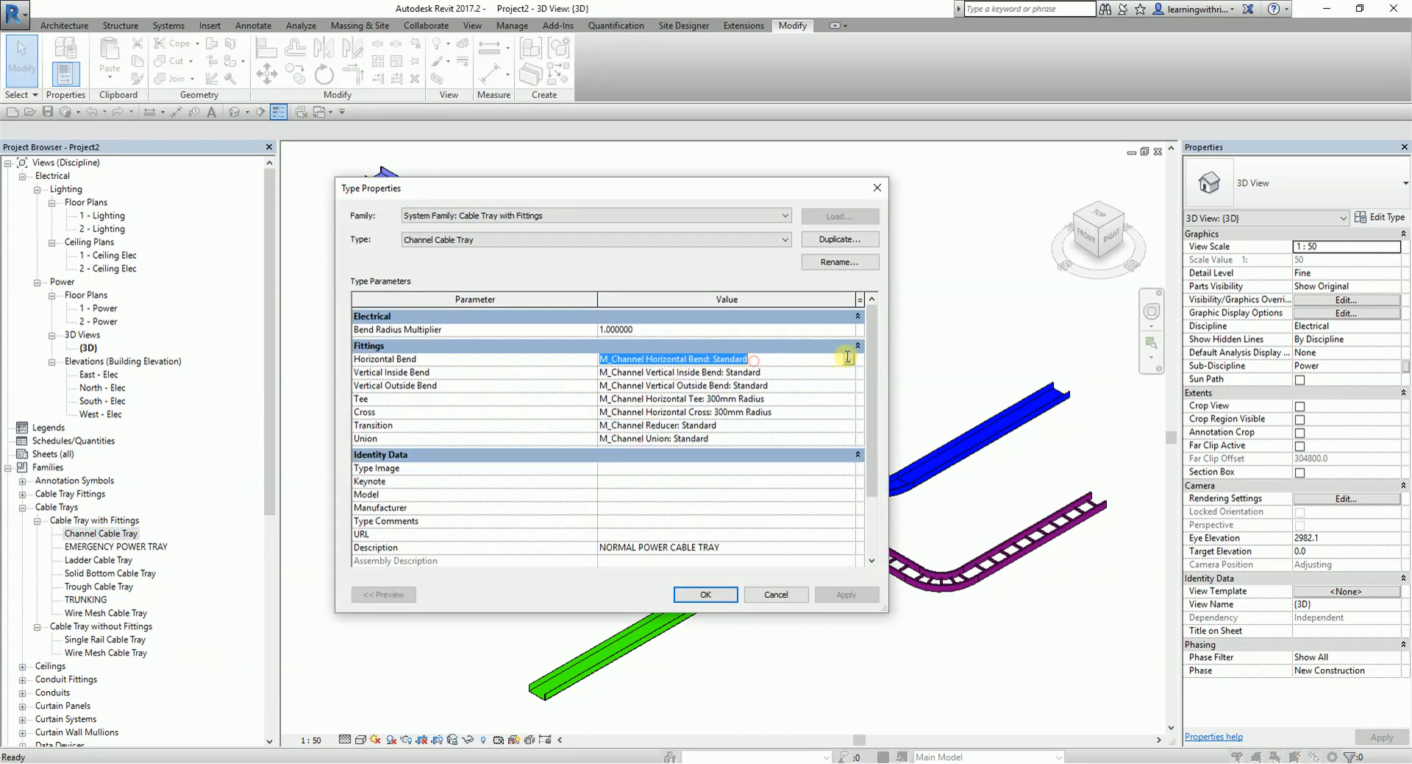
{"action": "left_click", "coordinate": [850, 360]}
{"action": "left_click", "coordinate": [850, 360]}
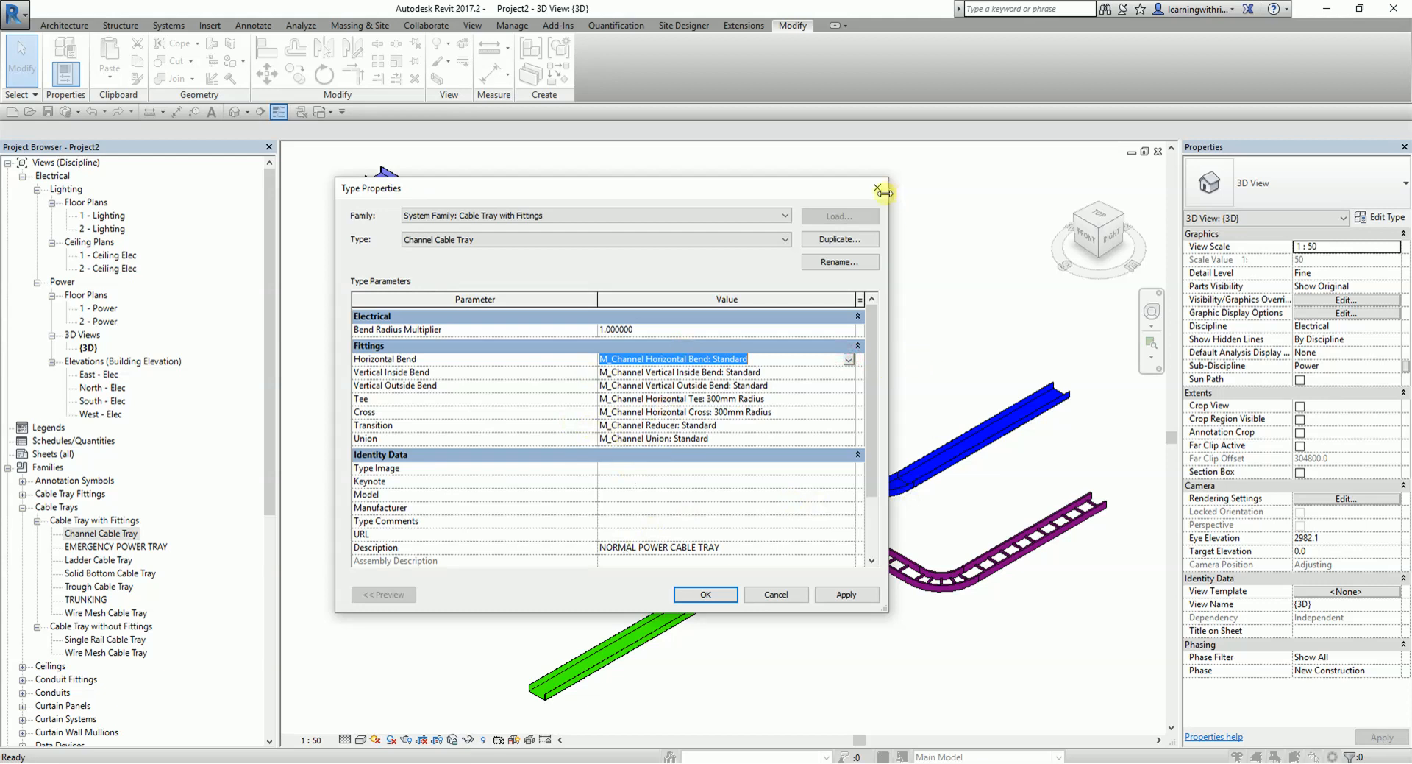
{"action": "left_click", "coordinate": [875, 190]}
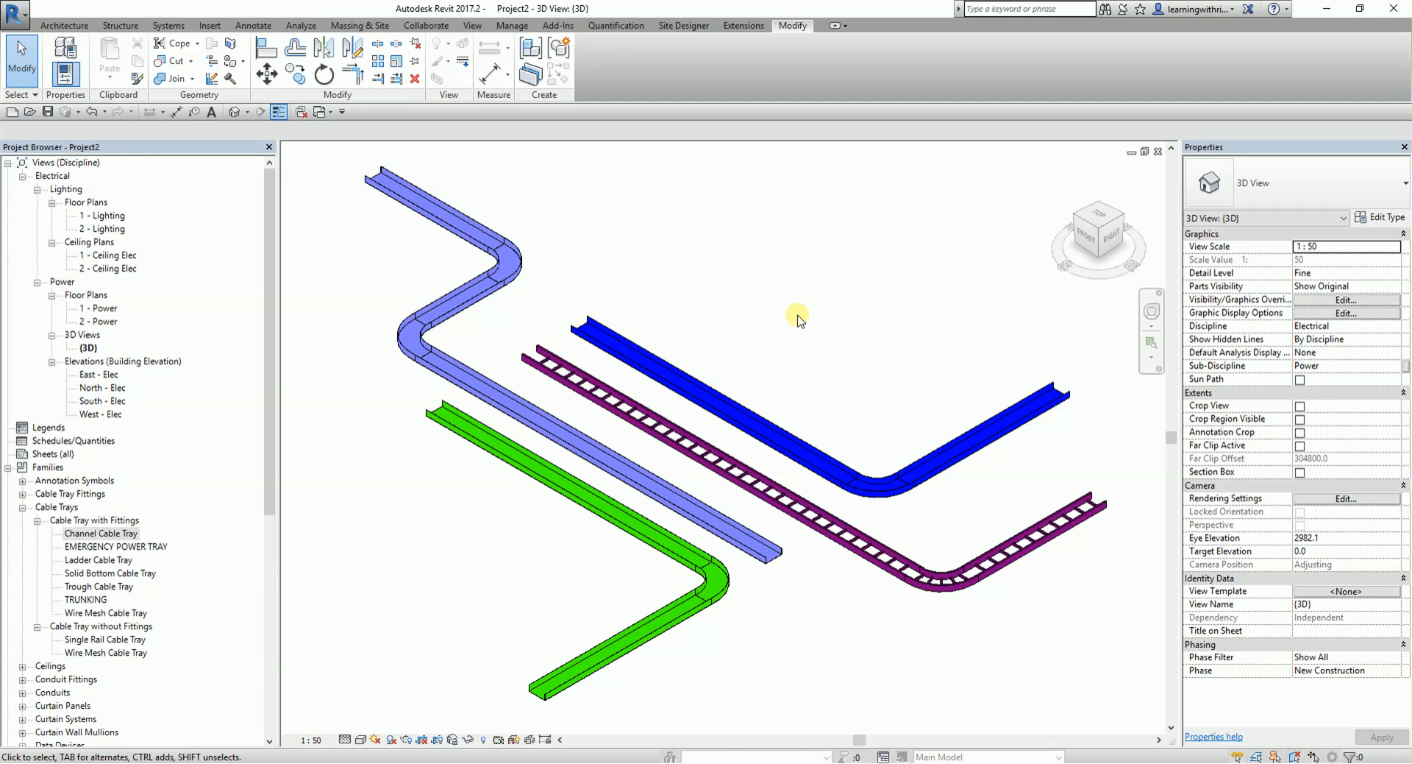
- Close the 1 - Lighting floor plan and tile the 3D view and the 1 - Power floor plan side by side
{"action": "key", "text": "w"}
{"action": "key", "text": "t"}
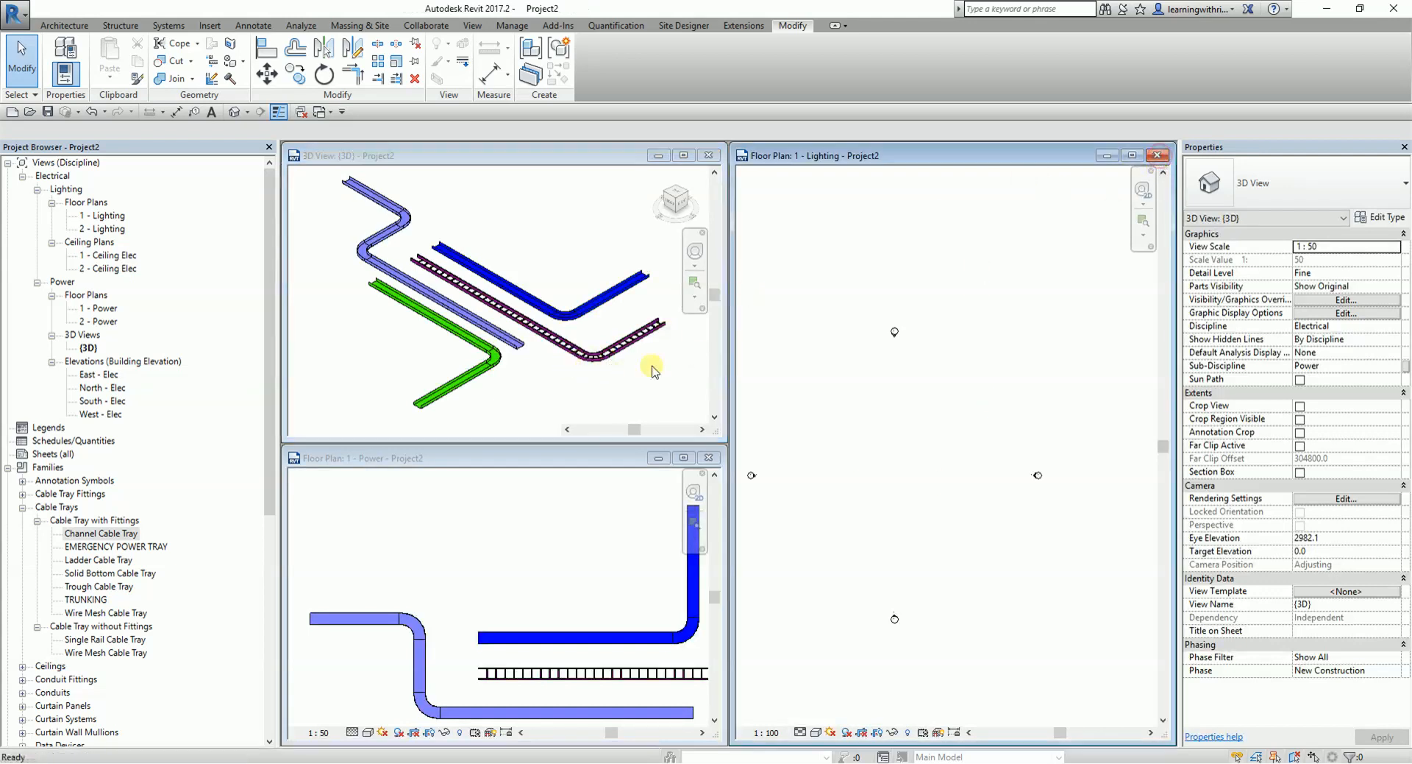
{"action": "left_click", "coordinate": [1157, 156]}
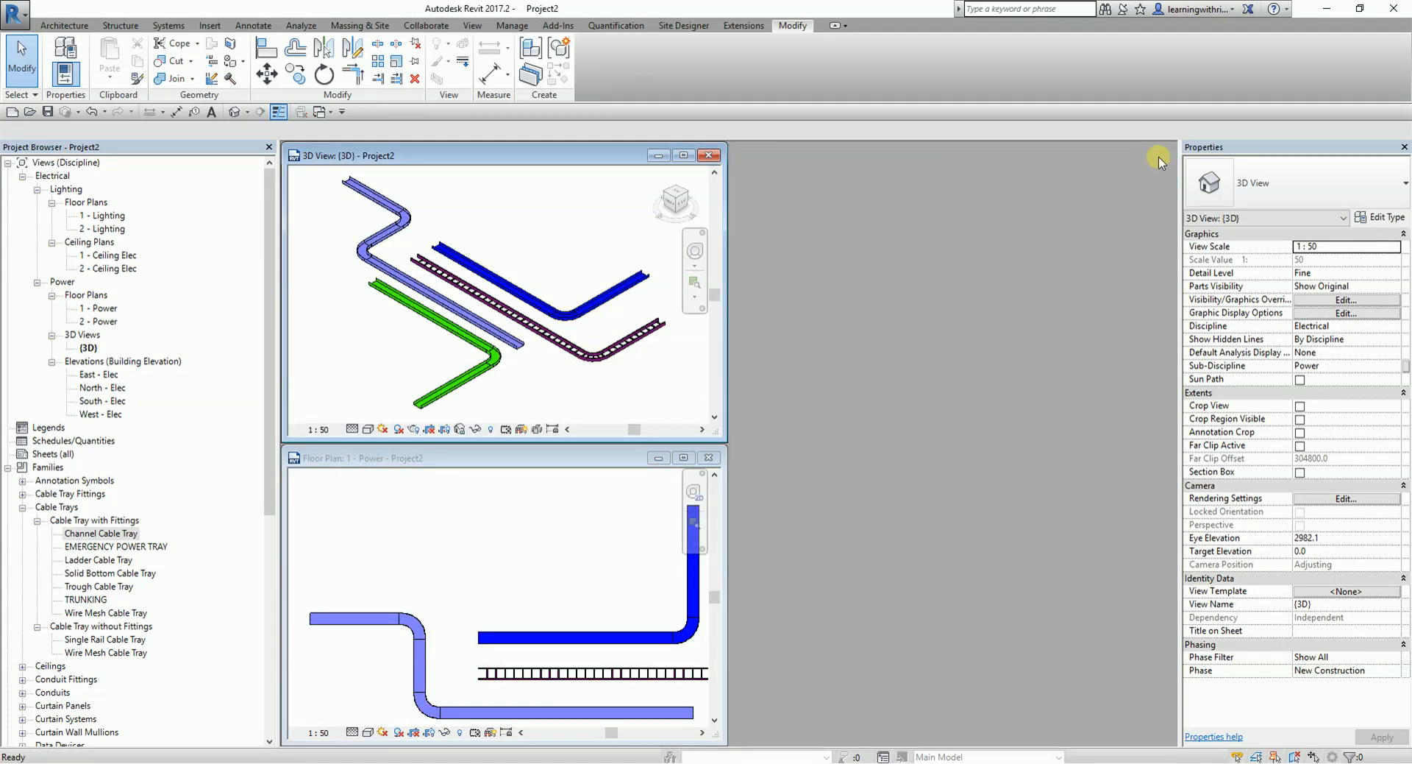
{"action": "key", "text": "w"}
{"action": "key", "text": "t"}
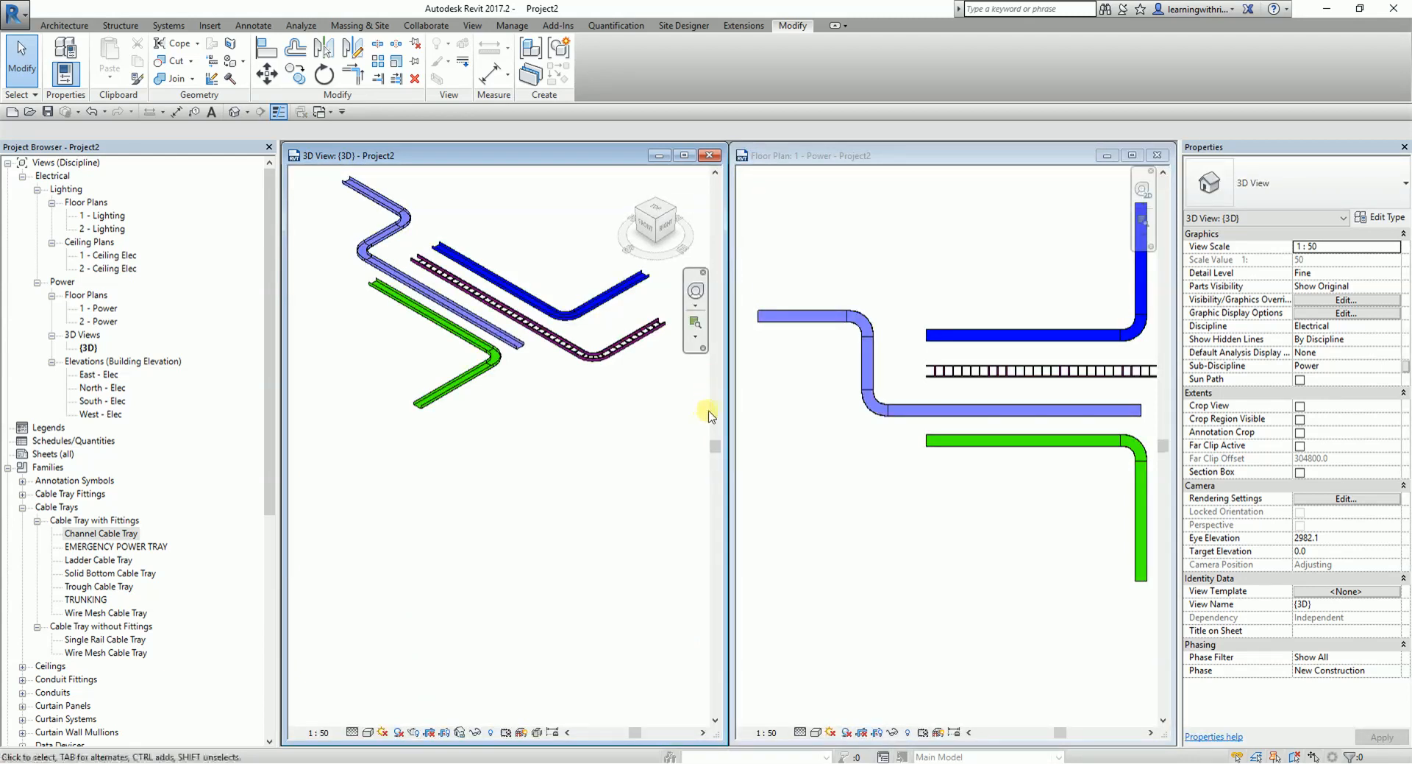
- Fit the trays in both tiled views and compare the filter colors between the 3D view and the 1 - Power plan
{"action": "key", "text": "z"}
{"action": "key", "text": "a"}
{"action": "middle_click_drag", "start_coordinate": [555, 467], "coordinate": [508, 467]}
{"action": "left_click", "coordinate": [1059, 425]}
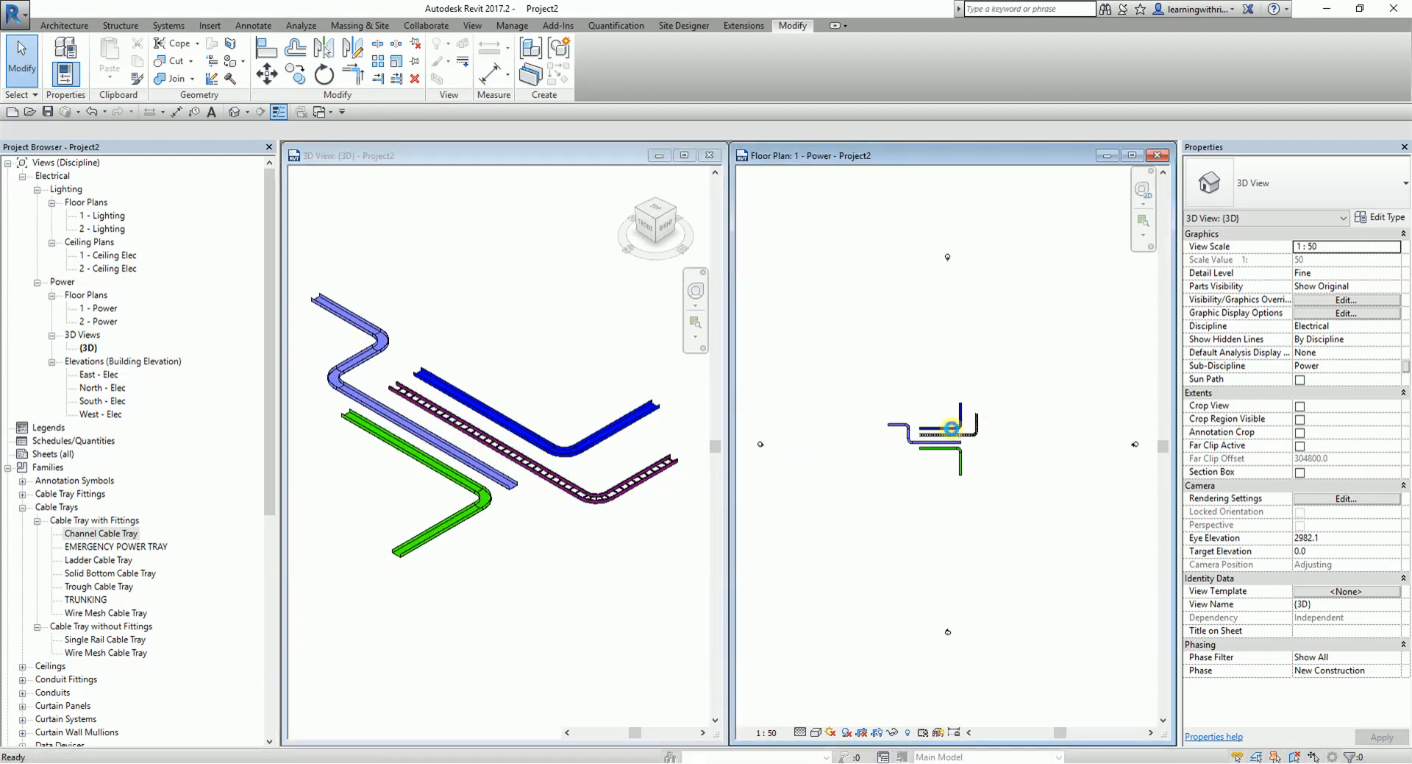
{"action": "scroll", "coordinate": [920, 368], "scroll_direction": "up", "scroll_amount": 5}
{"action": "scroll", "coordinate": [971, 356], "scroll_direction": "up", "scroll_amount": 3}
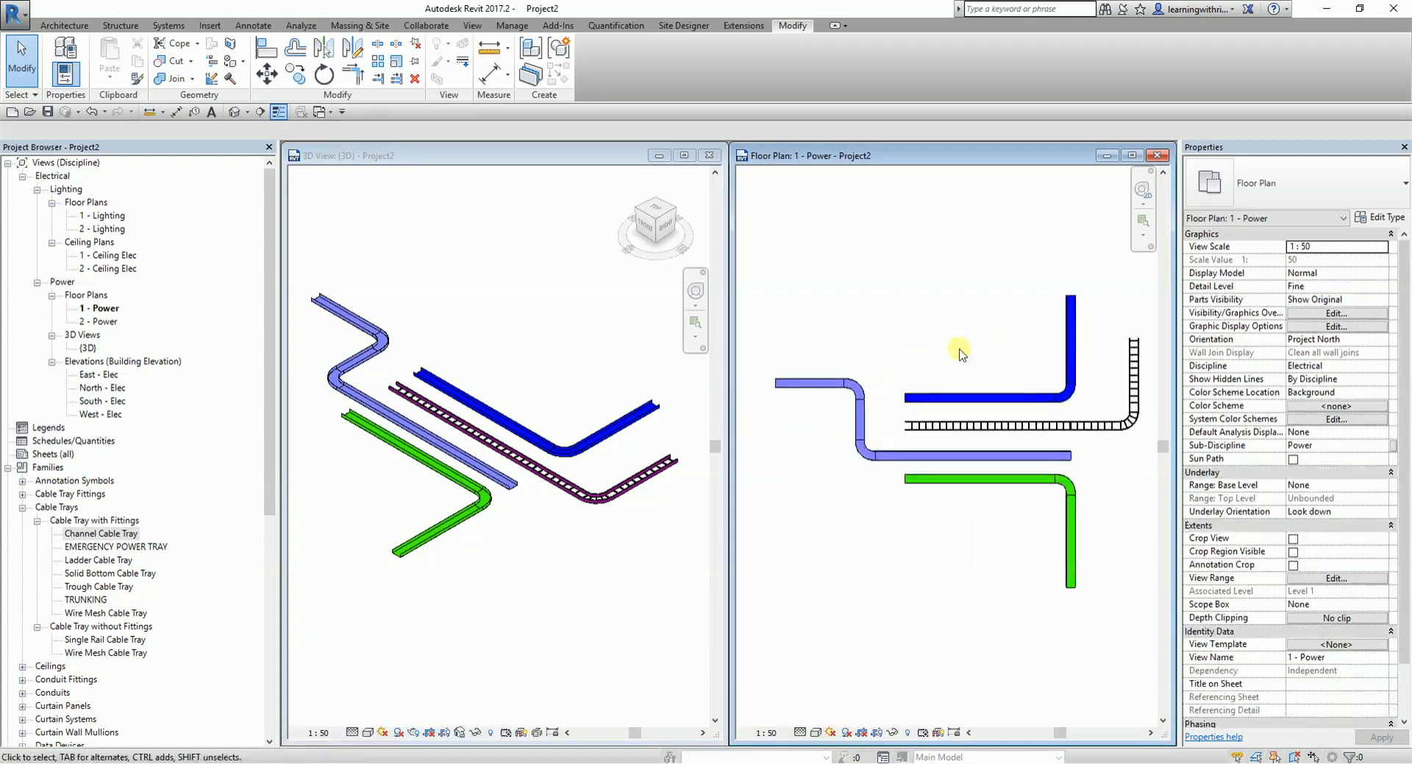
{"action": "middle_click_drag", "start_coordinate": [952, 363], "coordinate": [959, 370]}
{"action": "scroll", "coordinate": [949, 367], "scroll_direction": "down", "scroll_amount": 1}
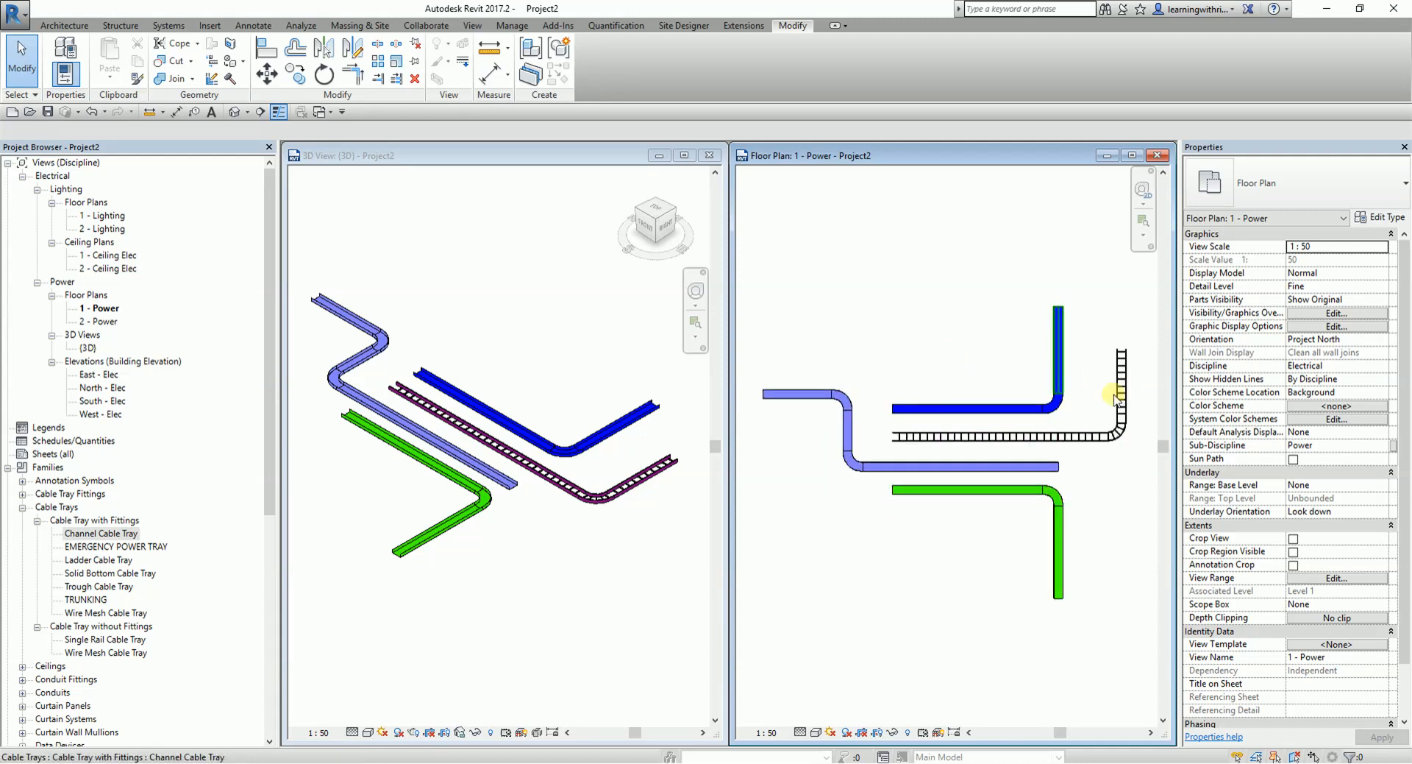